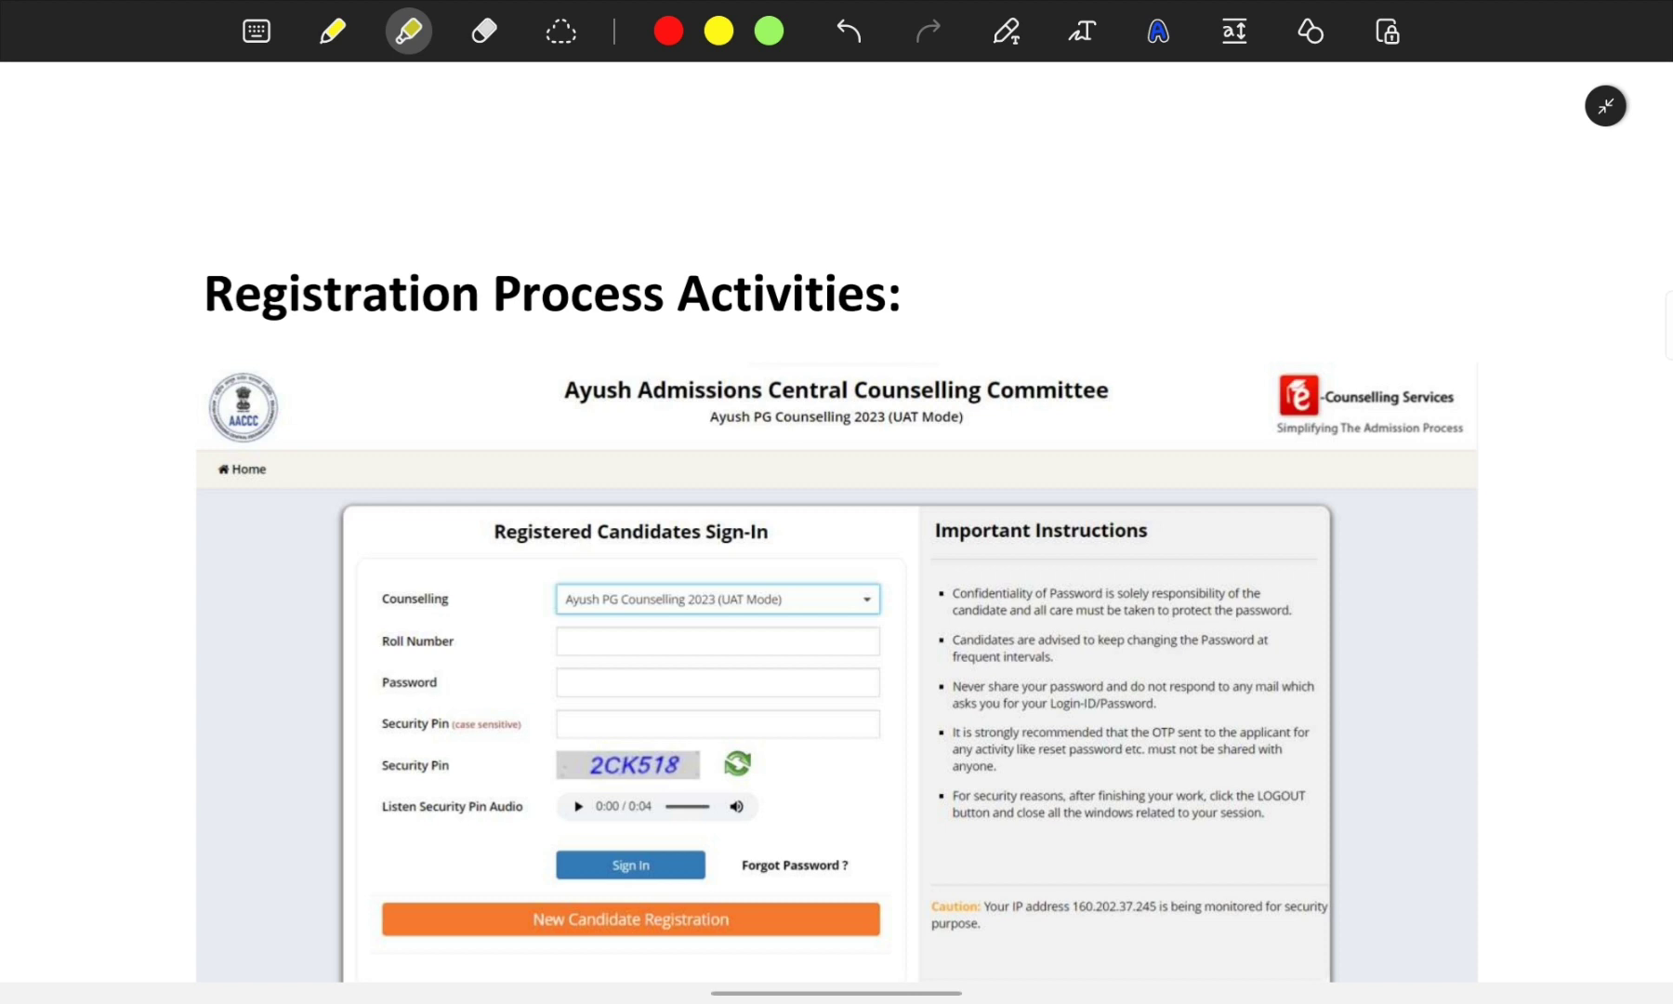
Circle the New Candidate Registration button on the sign-in page with the yellow highlighter
scroll(836, 650, down, 3)
scroll(837, 650, up, 2)
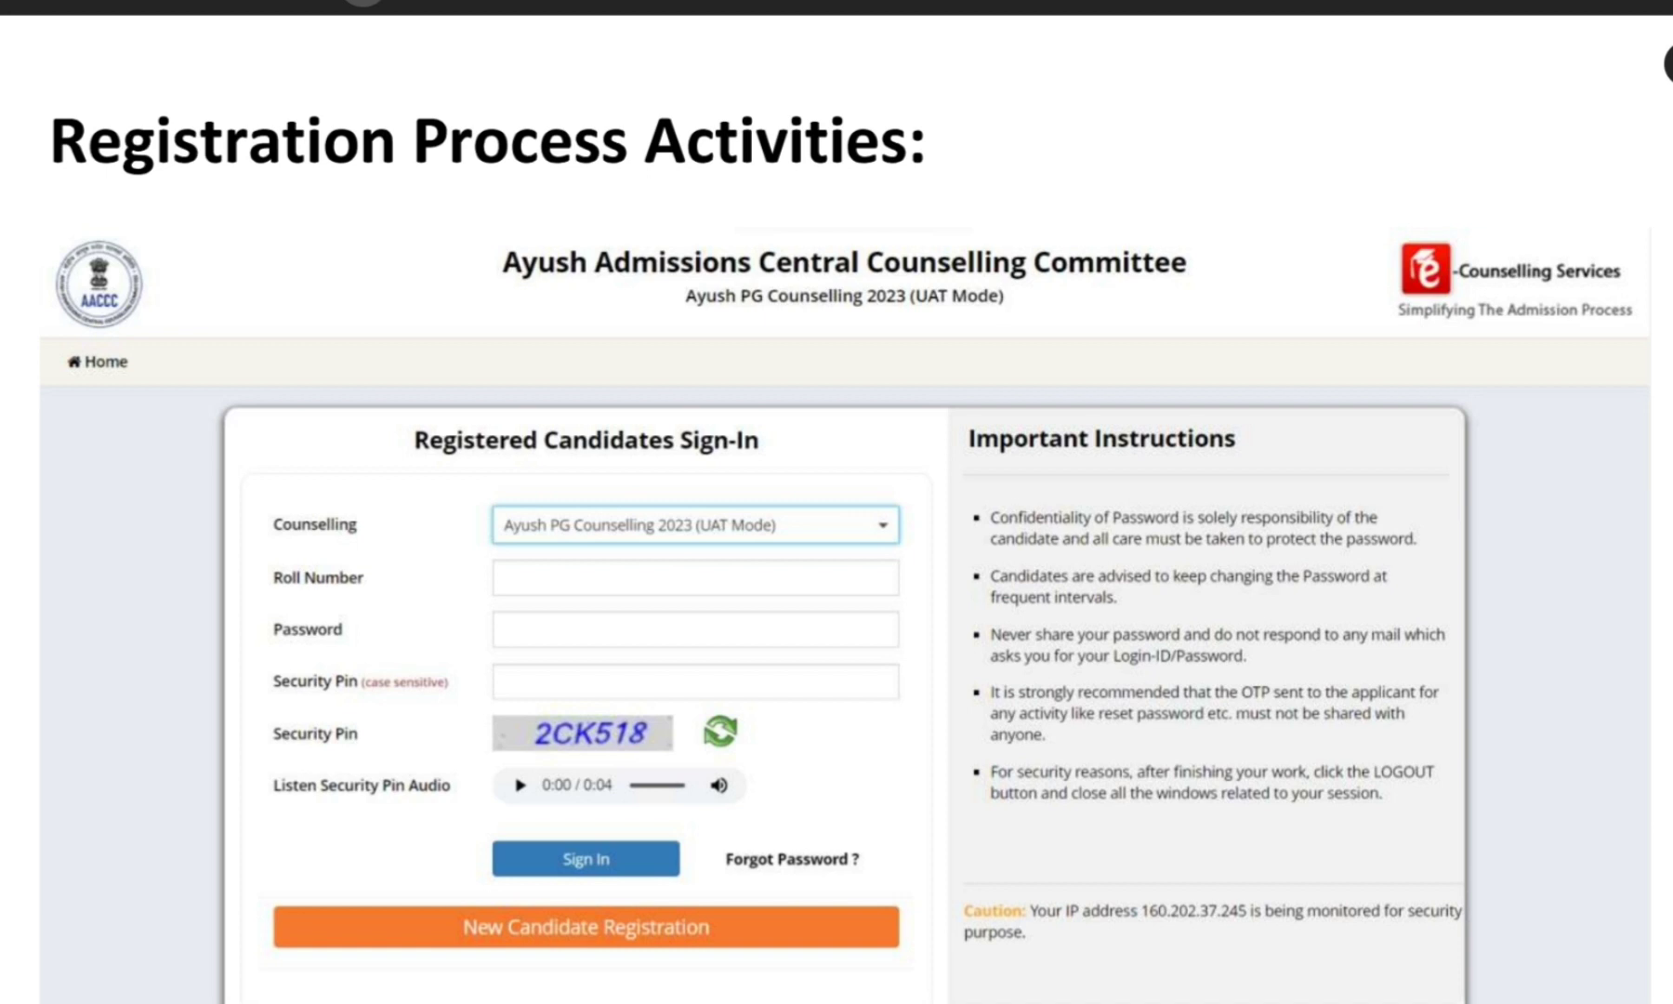
scroll(837, 558, down, 3)
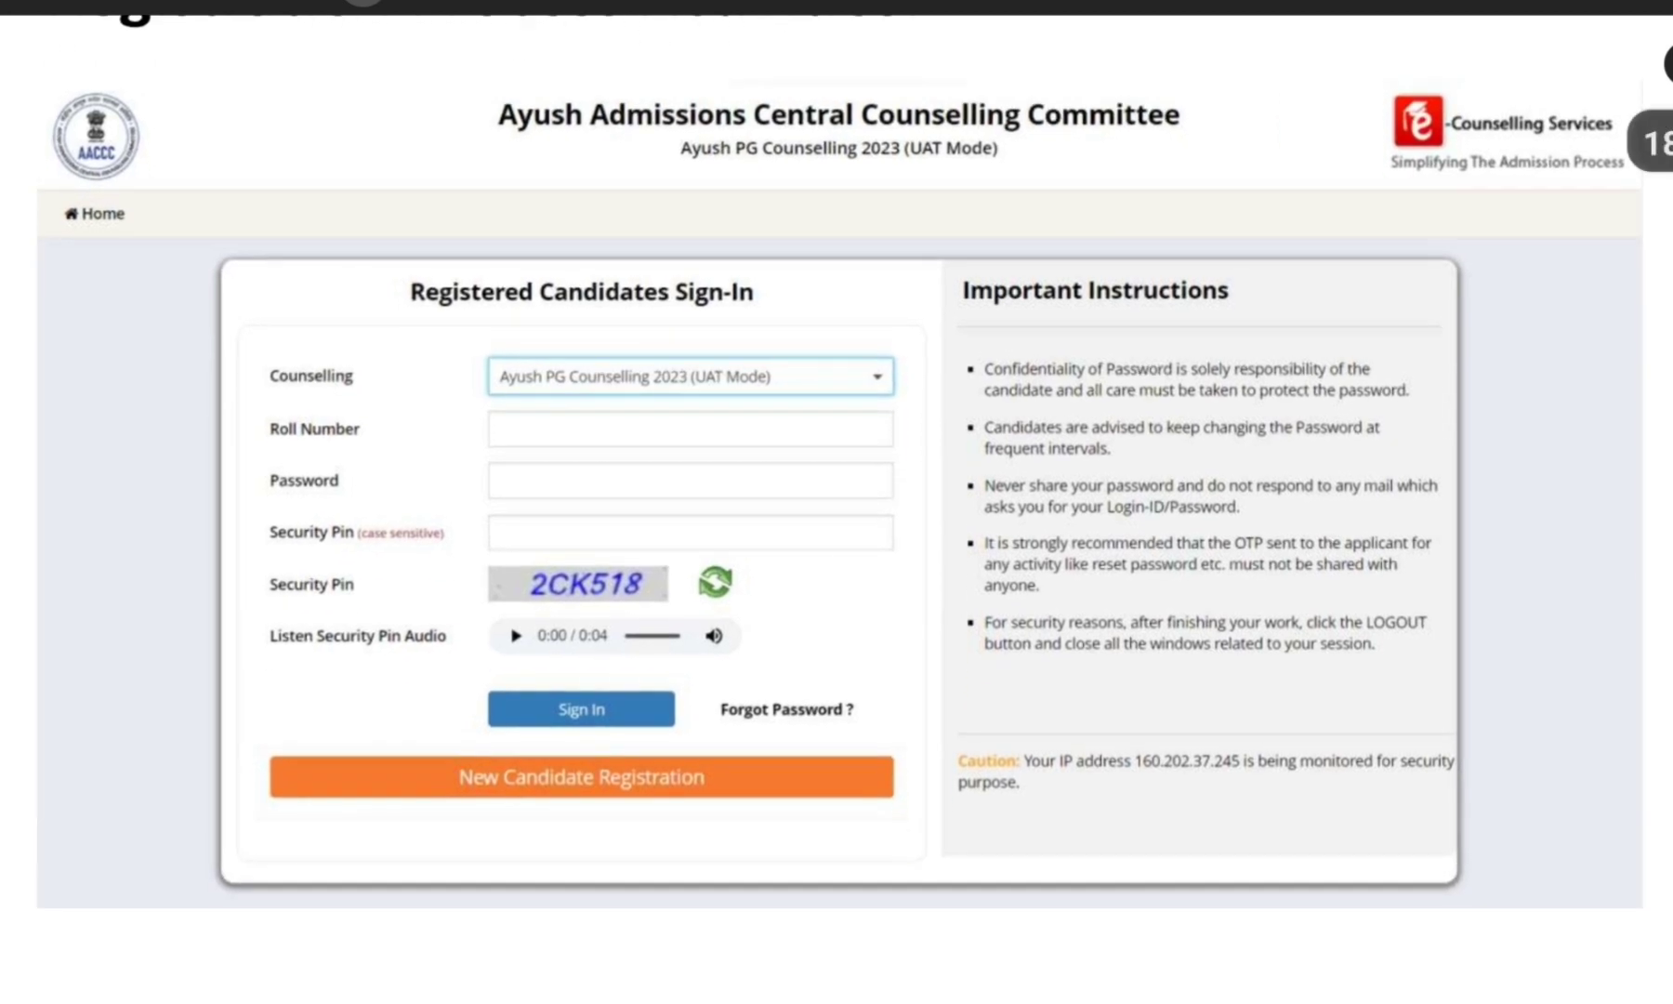
mouse_move(697, 705)
mouse_down()
mouse_move(734, 692)
mouse_move(390, 707)
mouse_move(757, 817)
mouse_move(669, 683)
mouse_up()
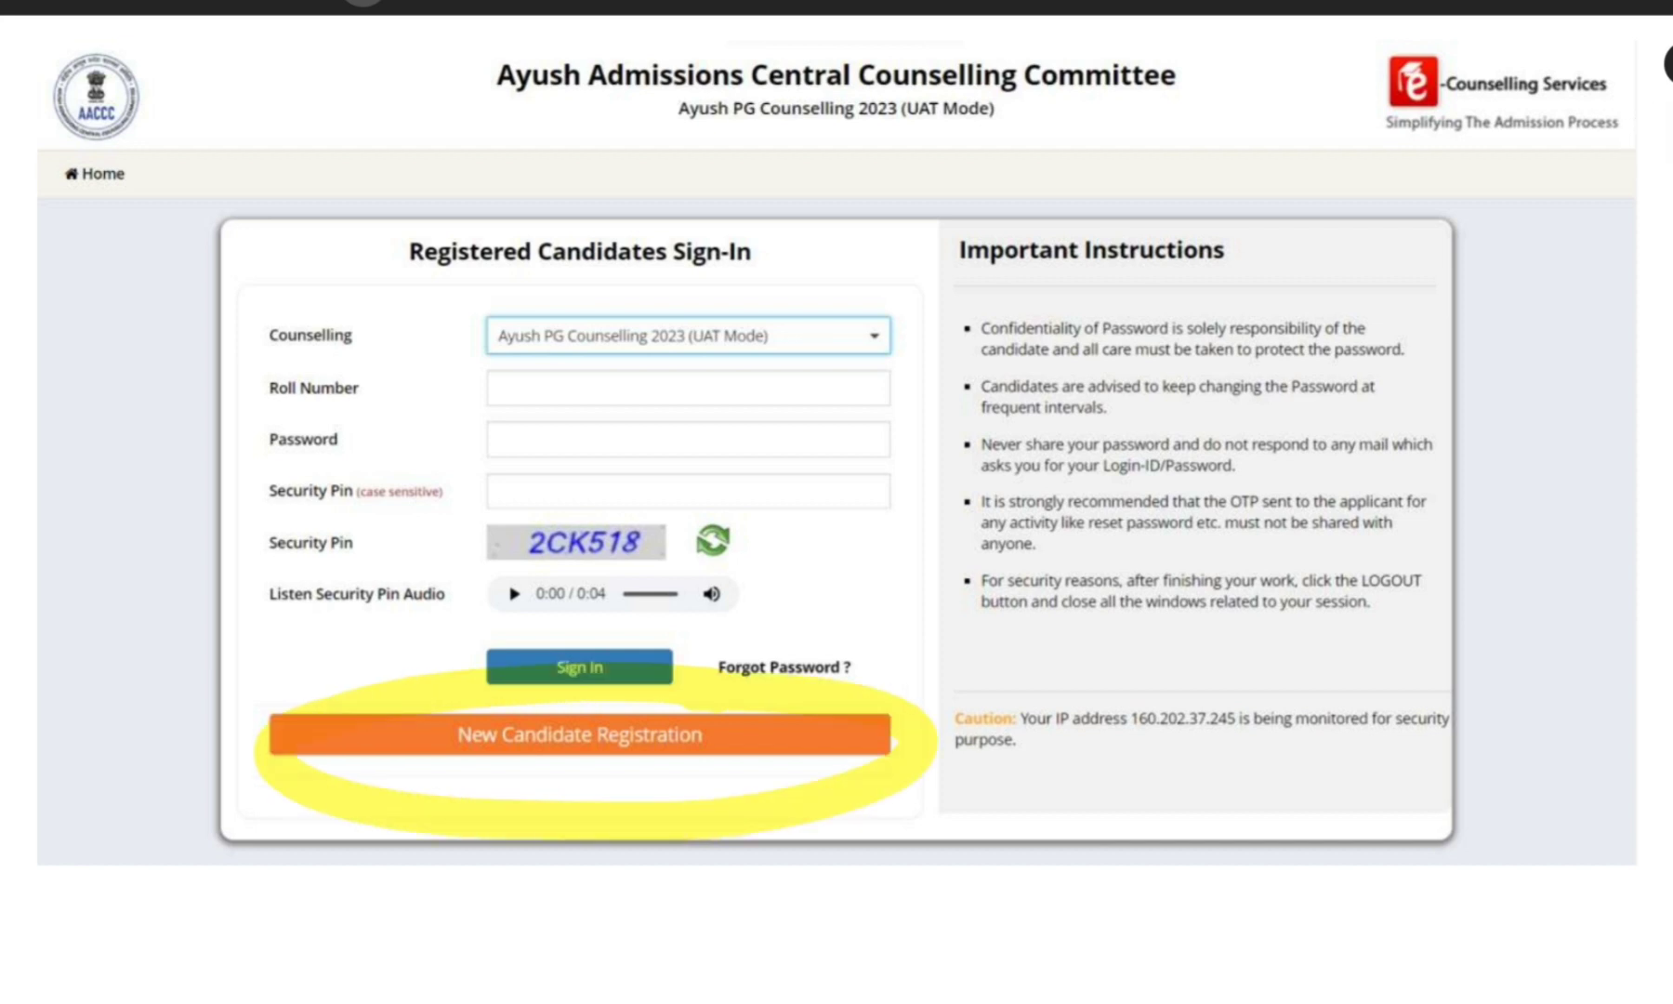
Handwrite "8-13" in yellow highlighter beside the Password Policy list and underline it
scroll(837, 501, down, 10)
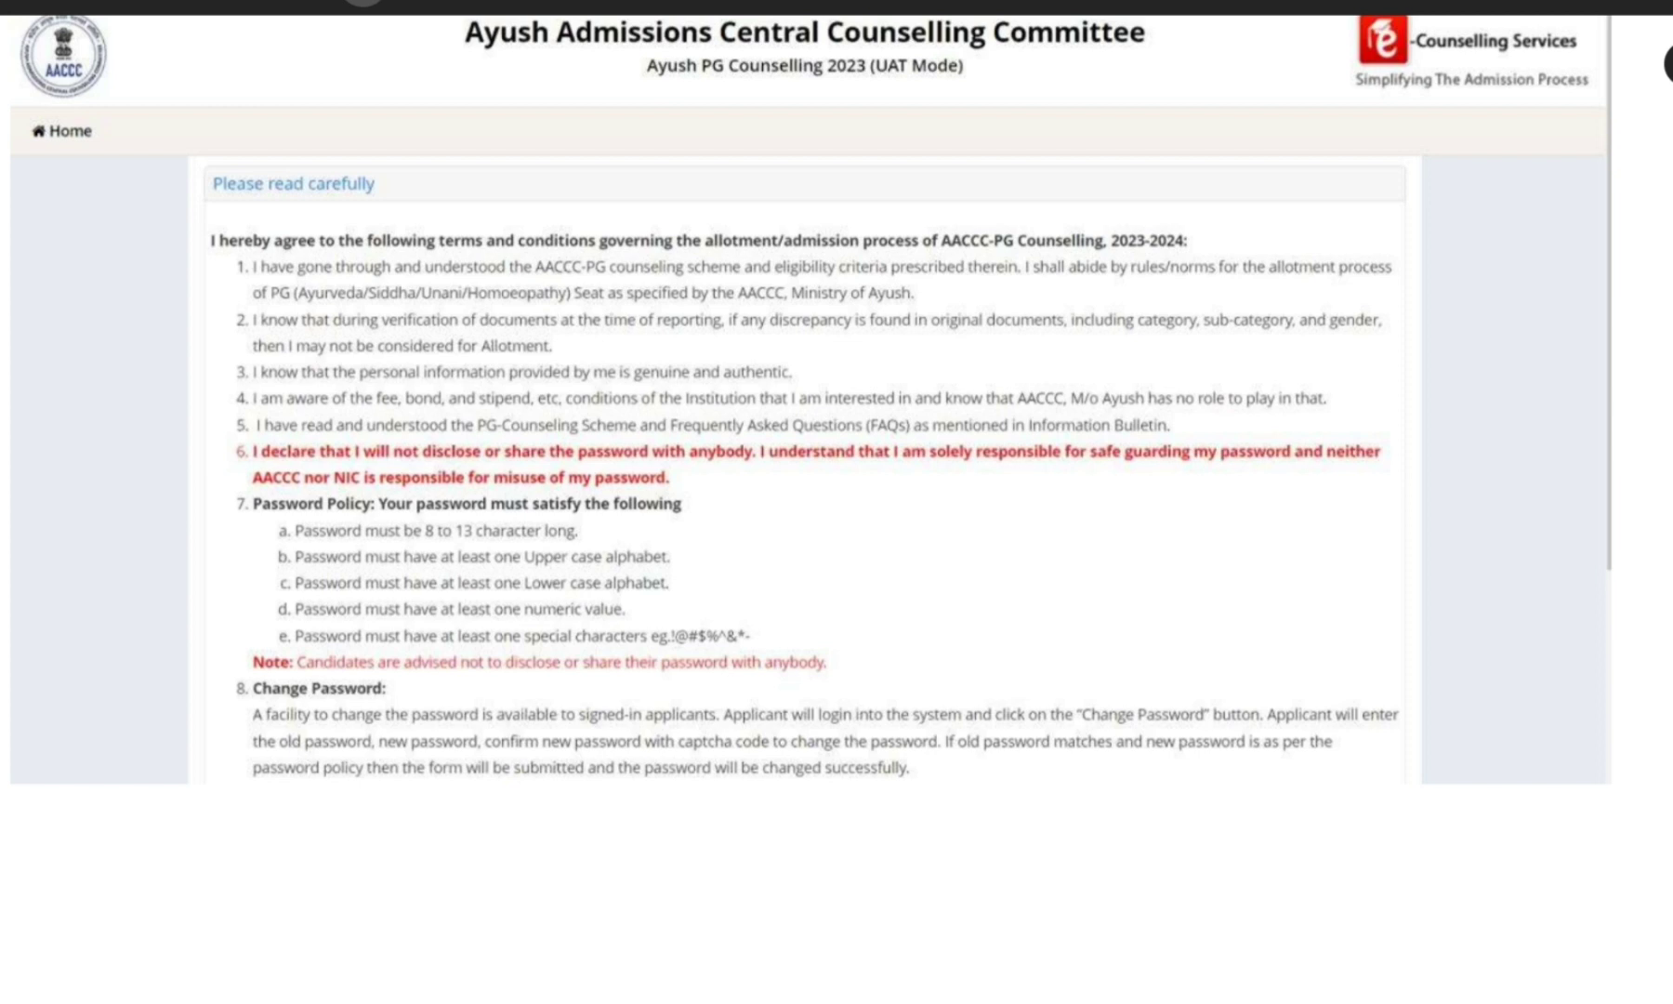
mouse_move(934, 488)
mouse_down()
mouse_move(929, 558)
mouse_move(915, 485)
mouse_up()
drag(1022, 555, 1085, 528)
mouse_move(1167, 470)
mouse_down()
mouse_move(1171, 553)
mouse_move(1204, 560)
mouse_up()
mouse_move(1249, 455)
mouse_down()
mouse_move(1301, 520)
mouse_move(1208, 567)
mouse_up()
drag(971, 720, 1384, 606)
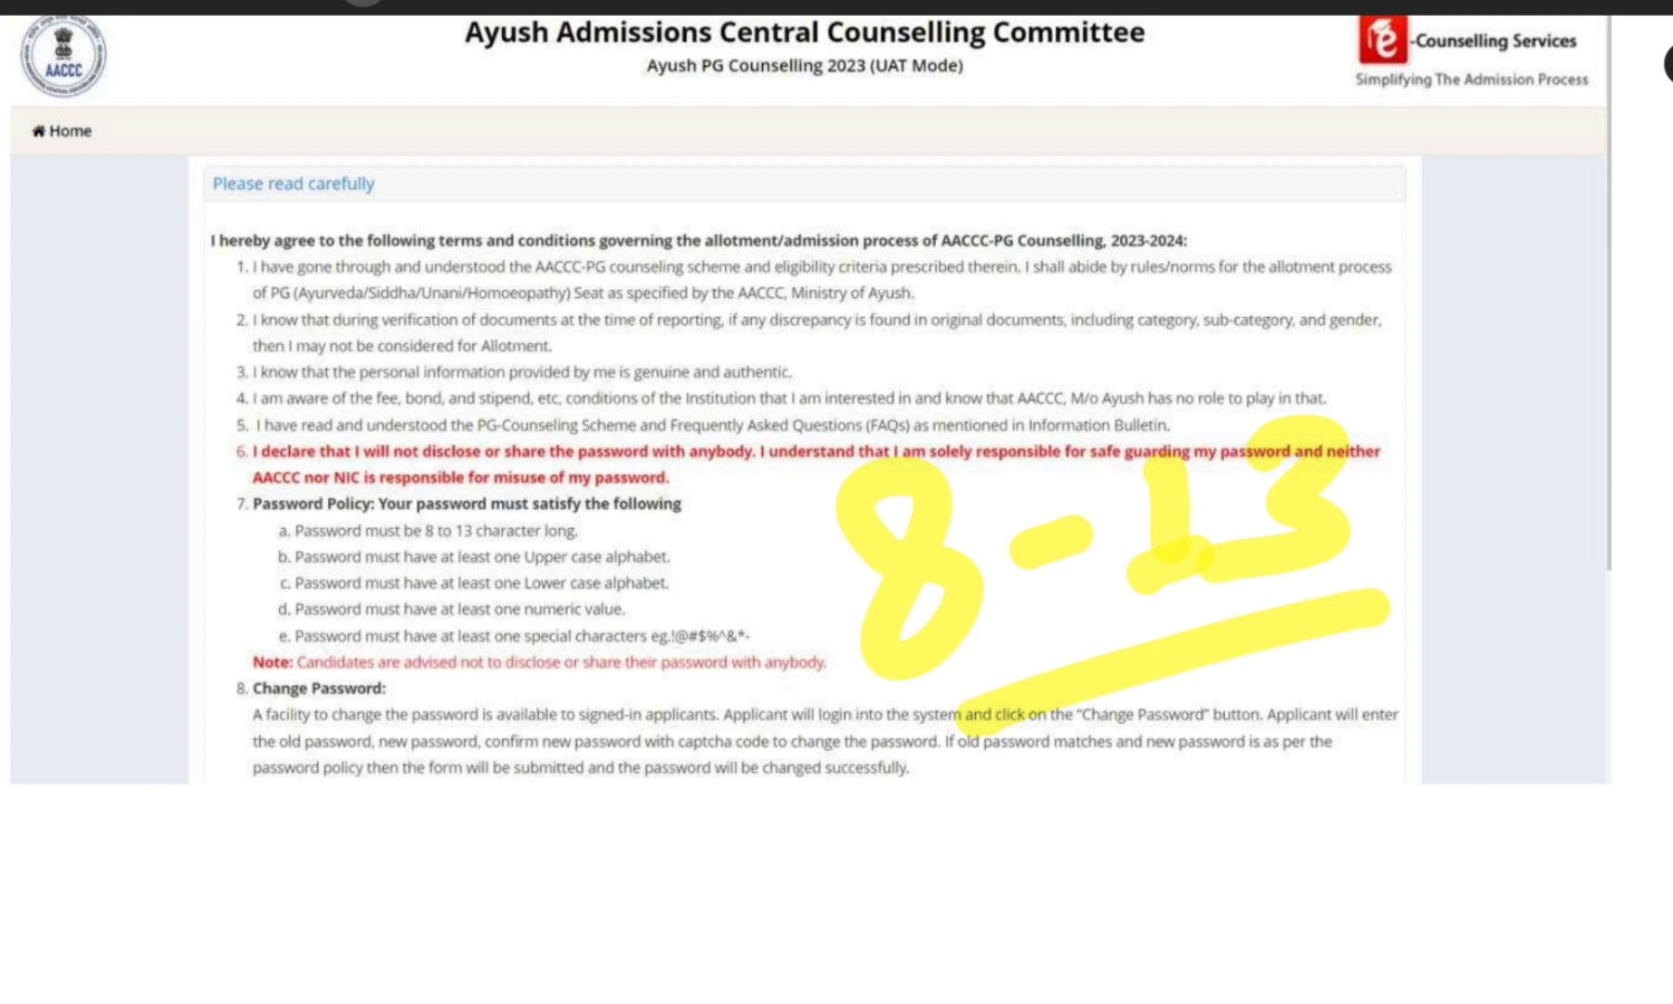
Highlight the personal details rows from Roll Number to Date of Birth on the New Candidate Registration form
scroll(836, 502, down, 10)
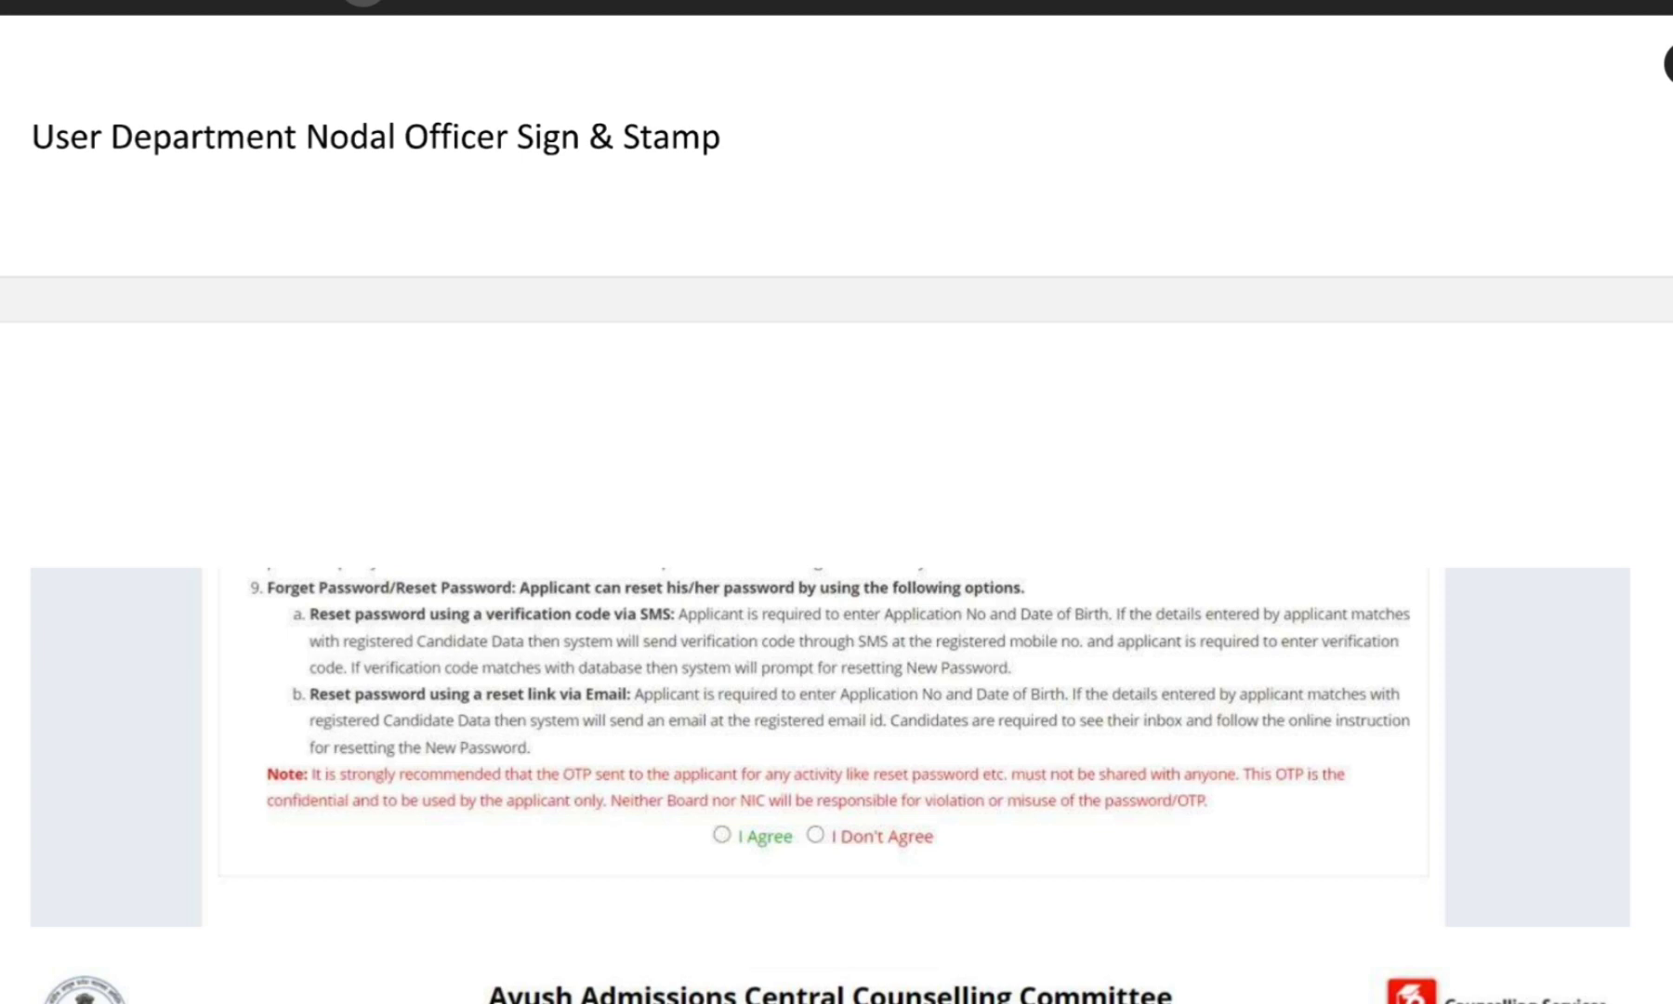
scroll(713, 179, down, 7)
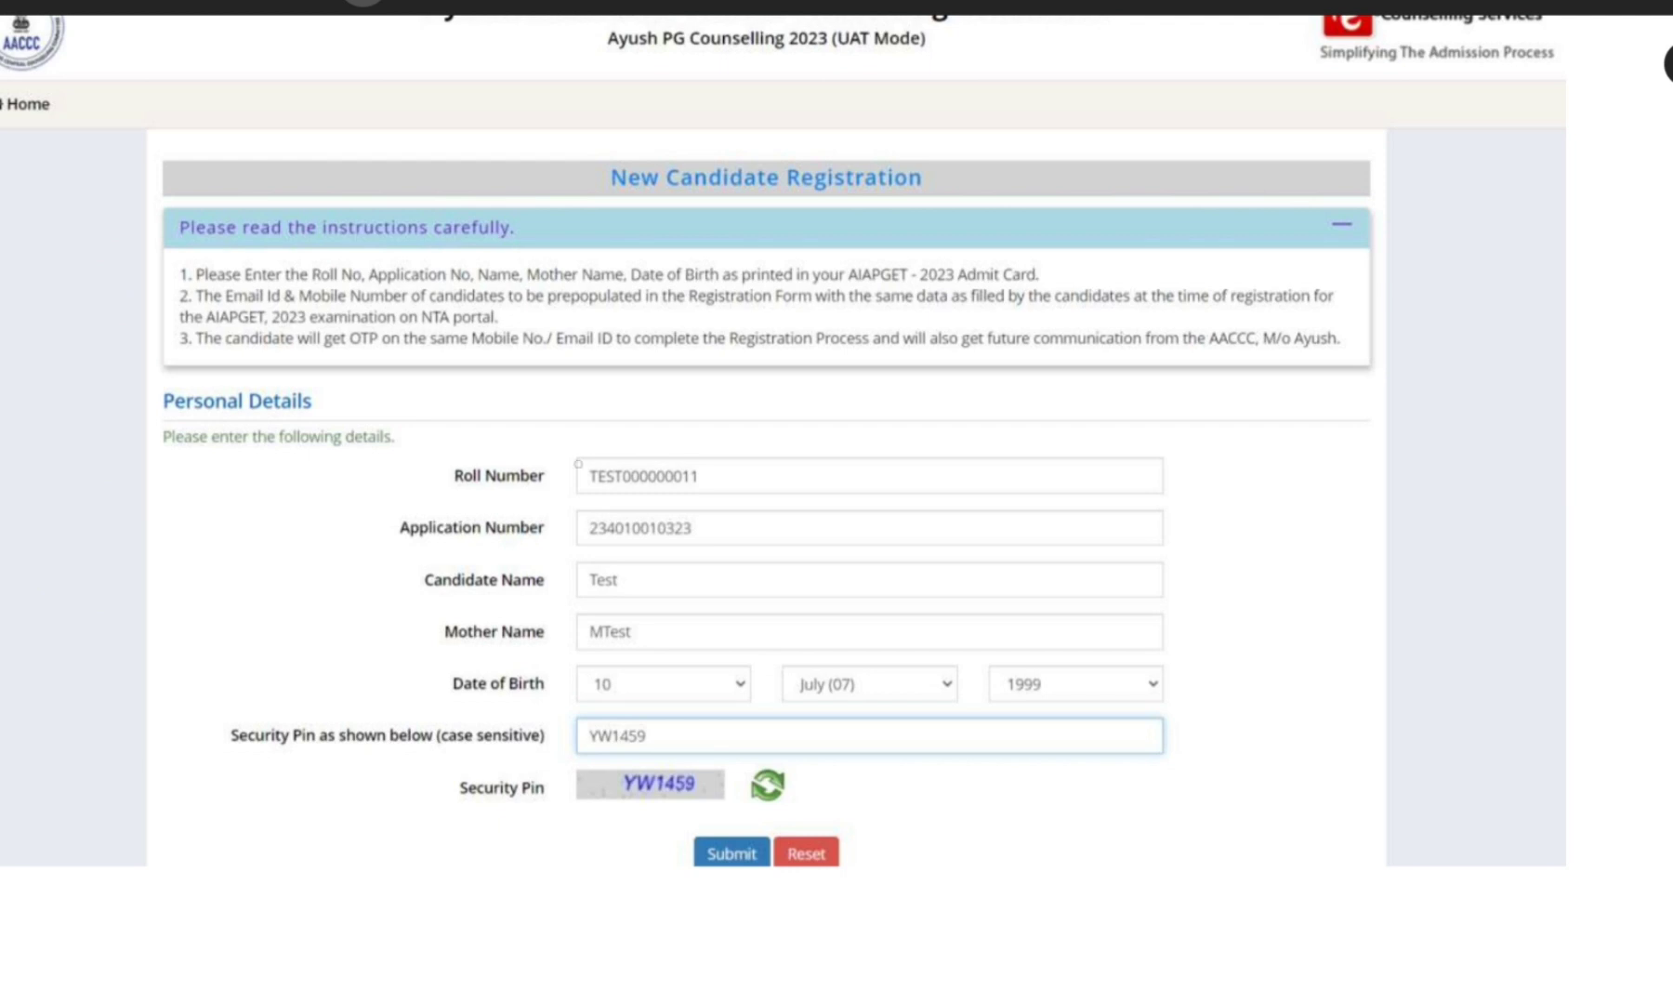
mouse_move(558, 476)
mouse_down()
mouse_move(780, 416)
mouse_move(574, 559)
mouse_move(305, 620)
mouse_move(890, 490)
mouse_up()
drag(385, 714, 881, 565)
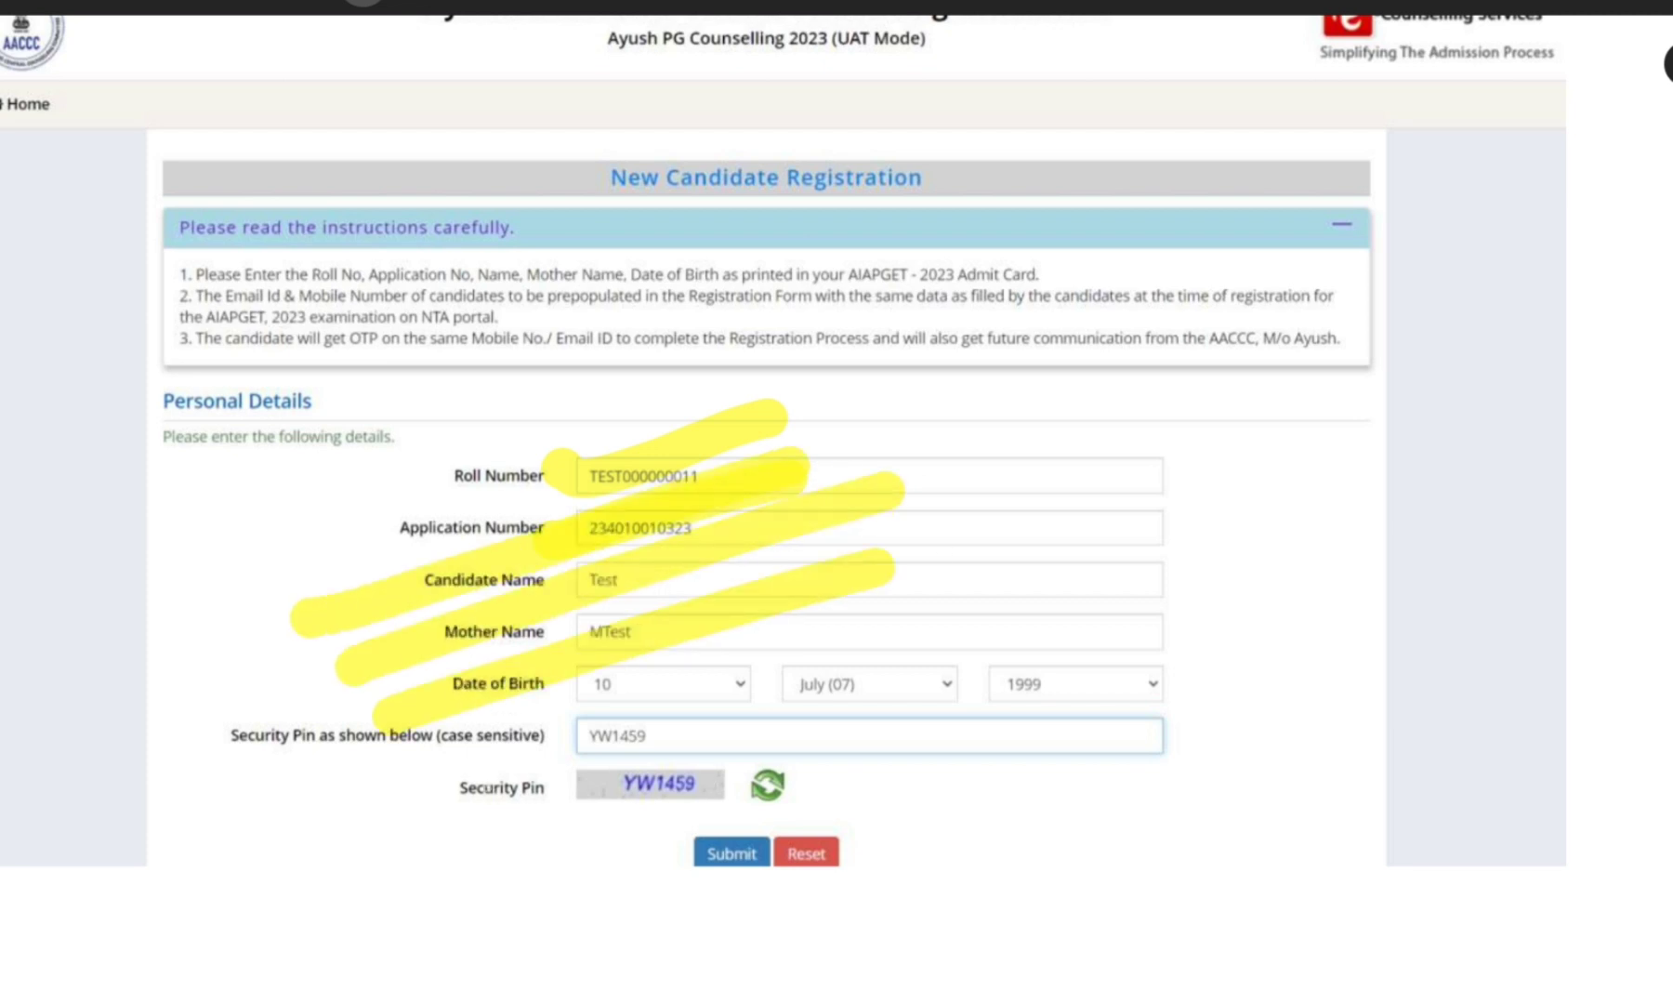
Highlight the Security Pin entry label, circle the pin image and mark the Submit button below it
drag(306, 754, 501, 718)
mouse_move(469, 860)
mouse_down()
mouse_move(456, 841)
mouse_move(851, 818)
mouse_move(664, 741)
mouse_move(650, 866)
mouse_move(836, 838)
mouse_up()
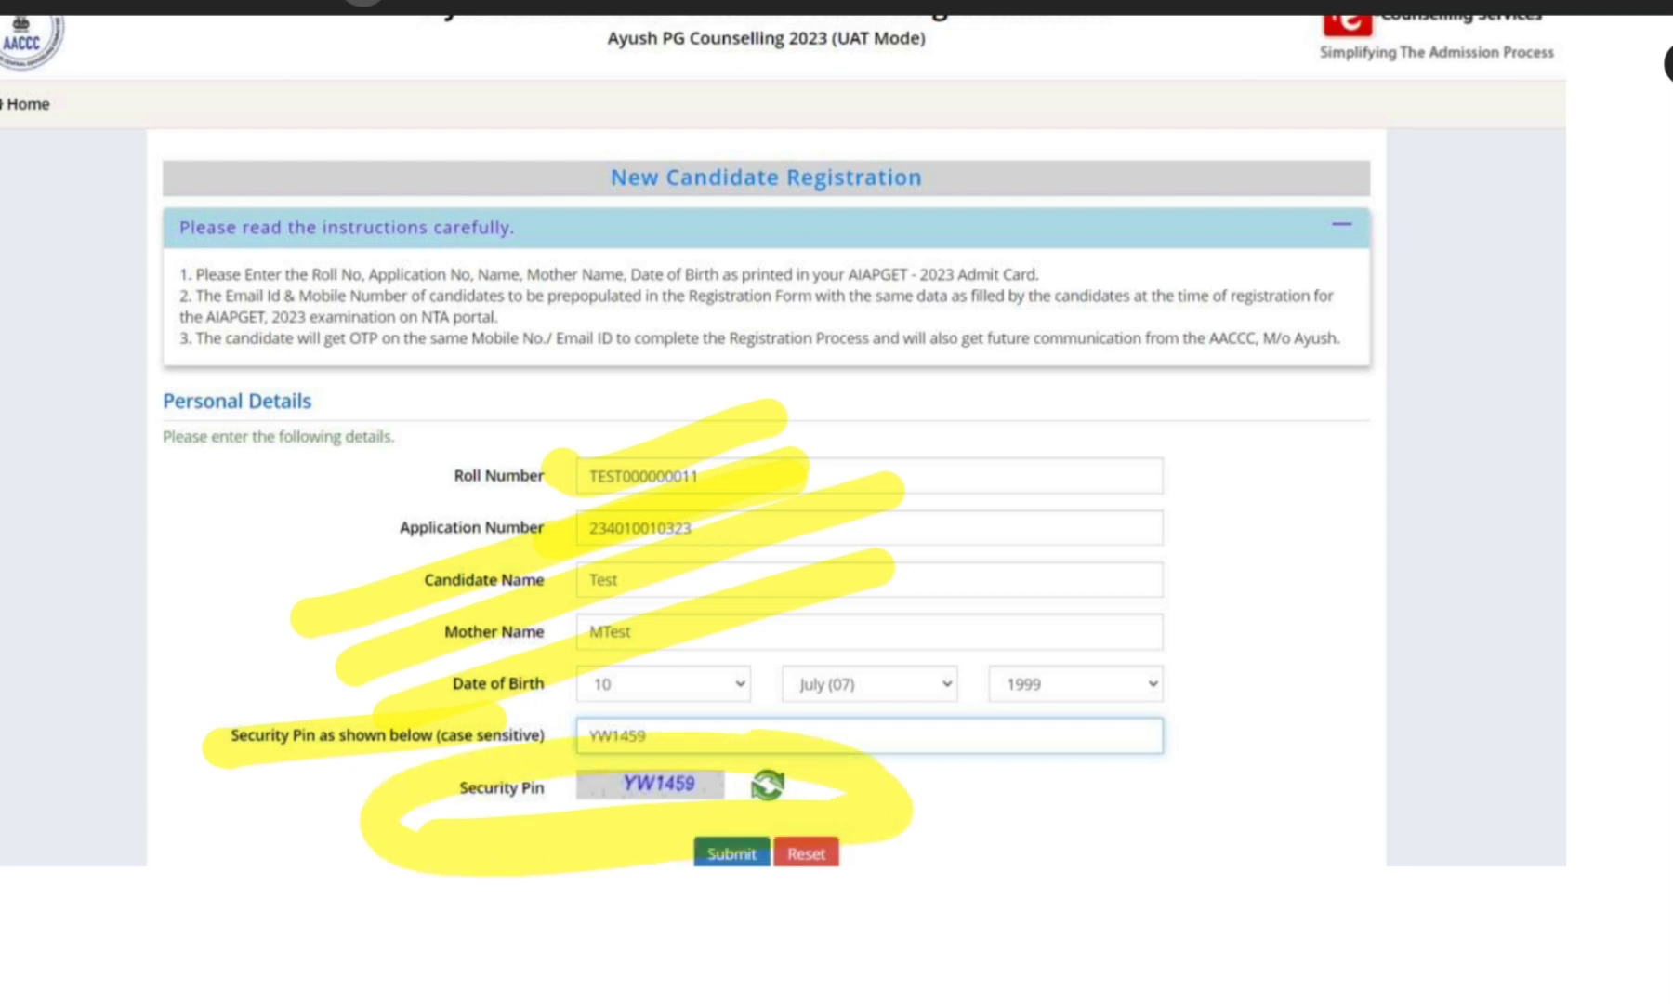
click(732, 867)
mouse_move(716, 841)
mouse_down()
mouse_move(706, 948)
mouse_move(762, 915)
mouse_up()
On the following registration page, circle the New Candidate Registration heading and mark each of the five Personal Details labels
scroll(762, 650, down, 4)
scroll(836, 502, down, 15)
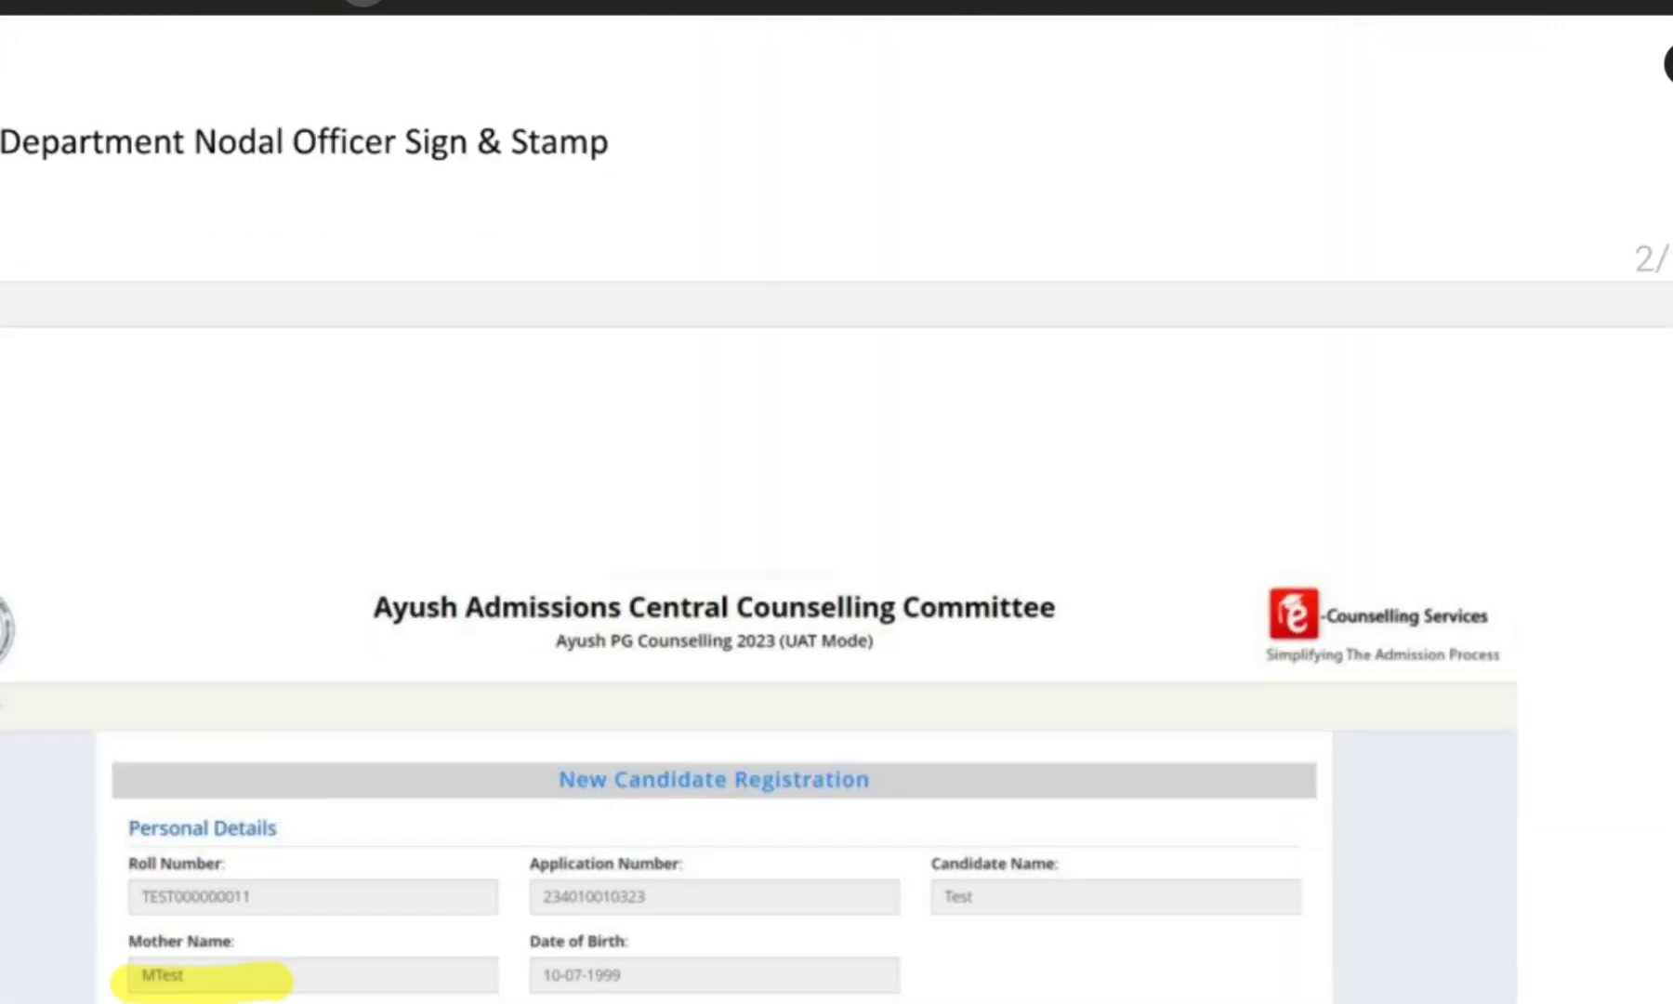
scroll(786, 508, down, 1)
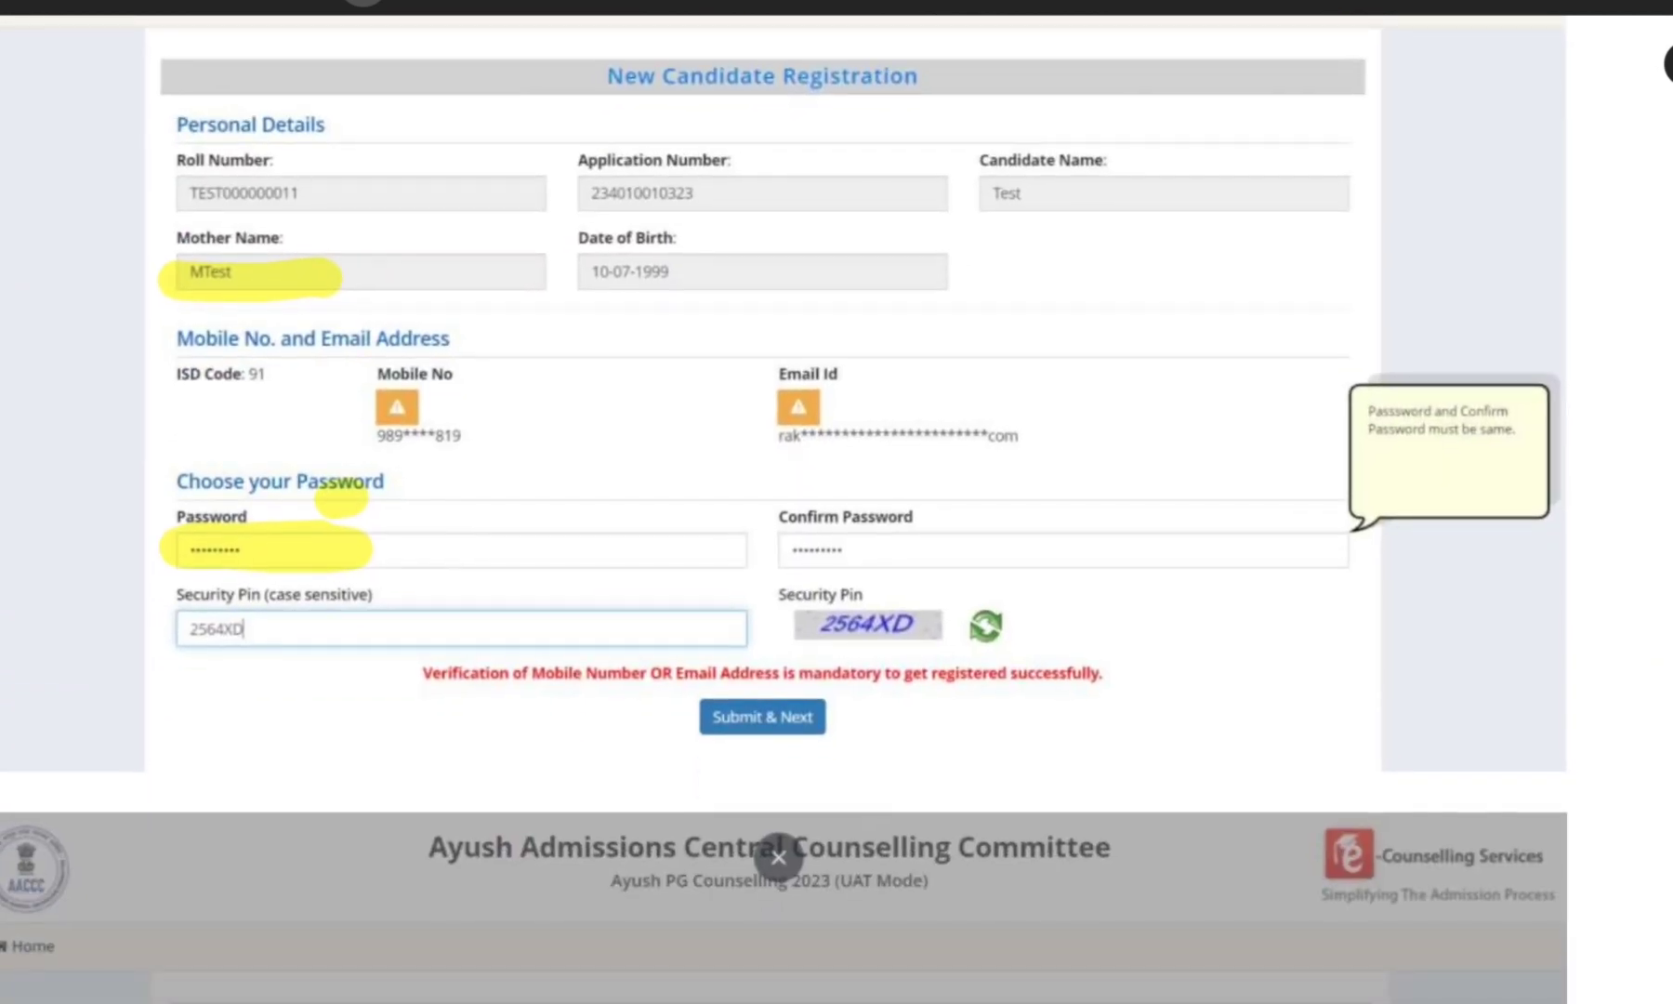
mouse_move(967, 32)
mouse_down()
mouse_move(567, 79)
mouse_move(1068, 51)
mouse_up()
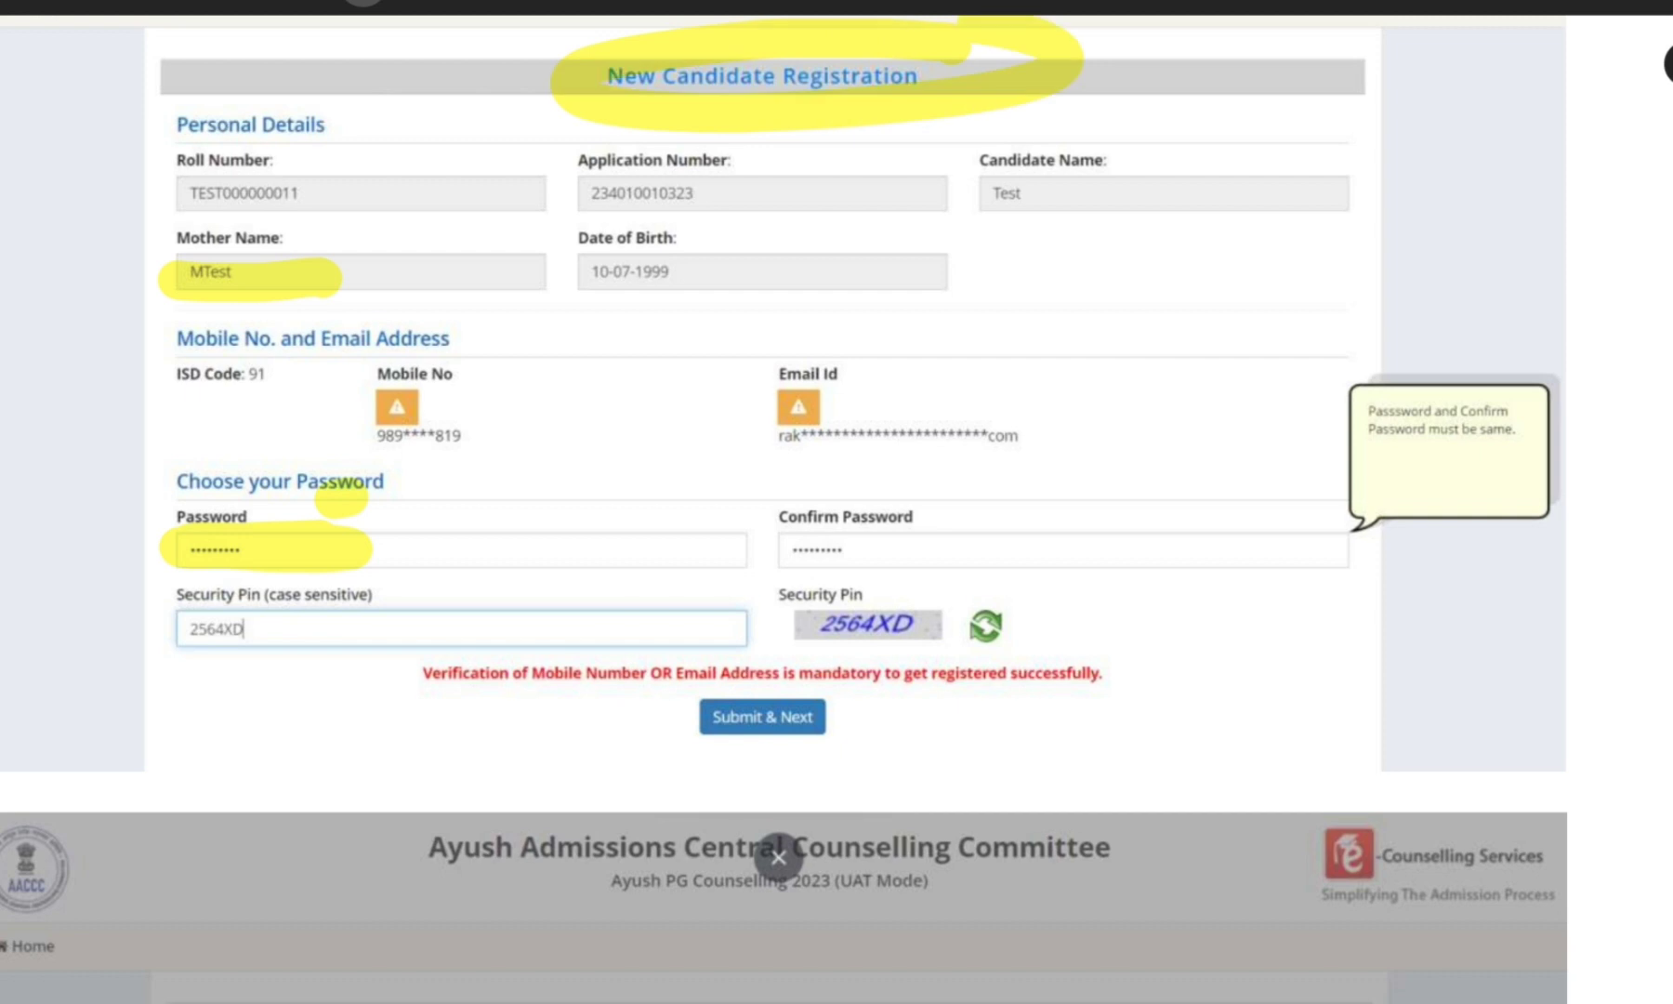
mouse_move(356, 165)
mouse_down()
mouse_move(313, 168)
mouse_move(427, 104)
mouse_up()
drag(753, 141, 860, 121)
drag(1147, 161, 1338, 102)
drag(311, 249, 414, 200)
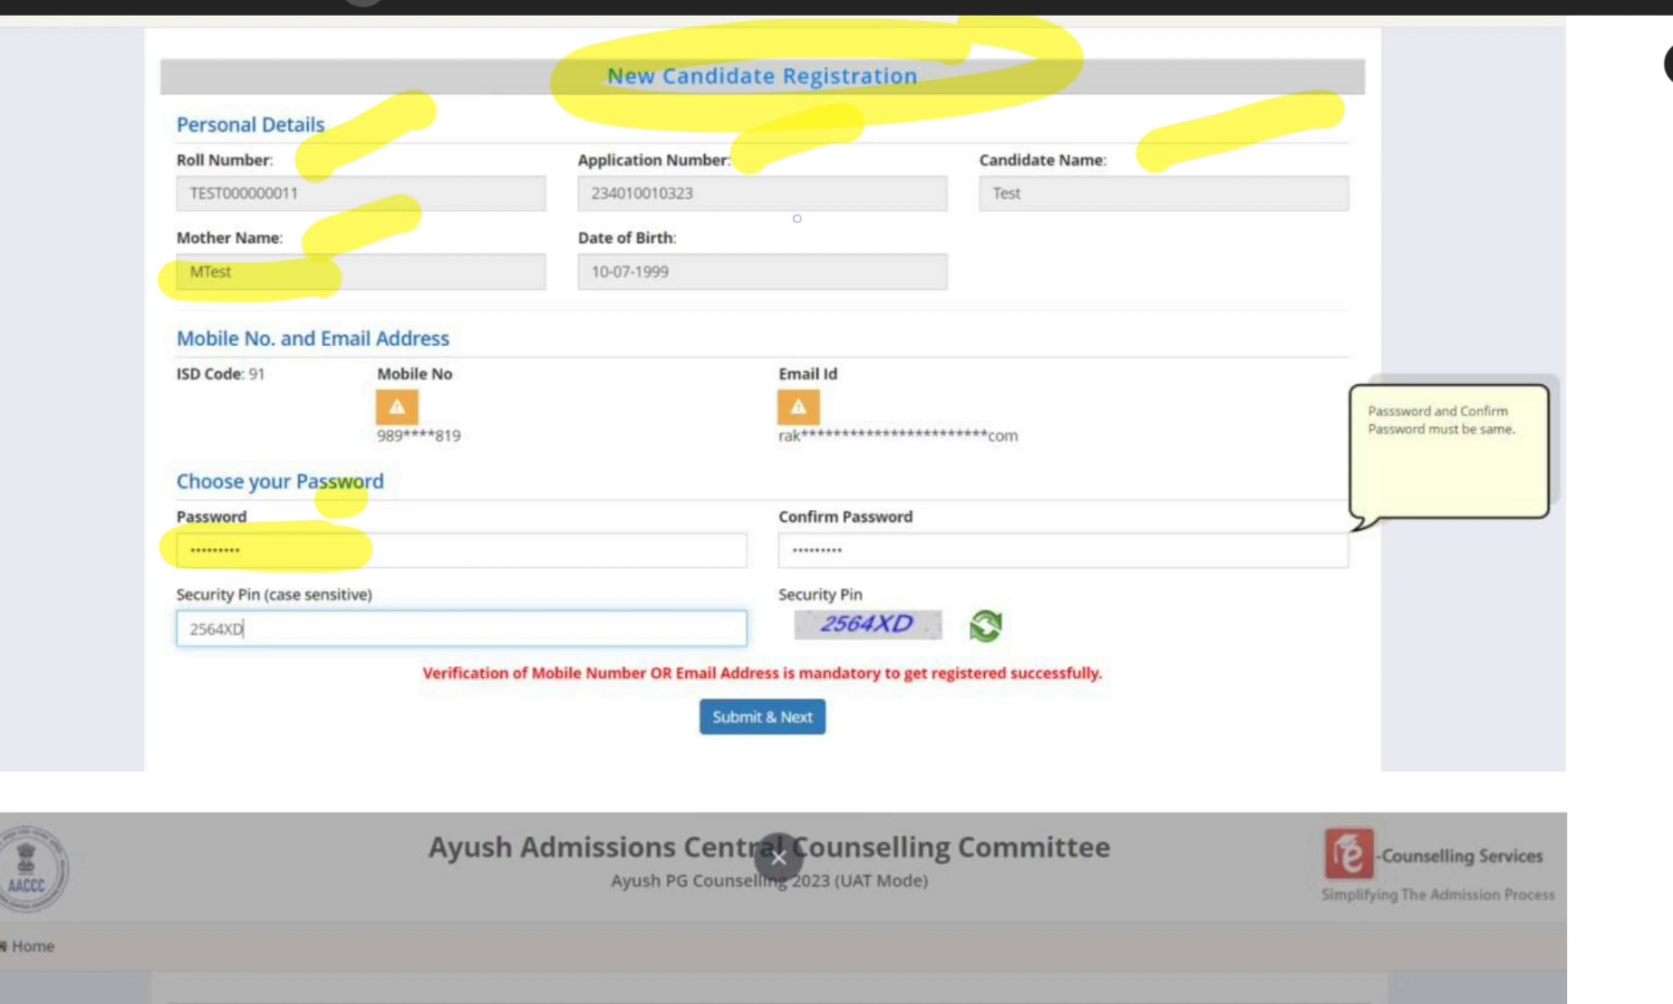
drag(734, 252, 824, 215)
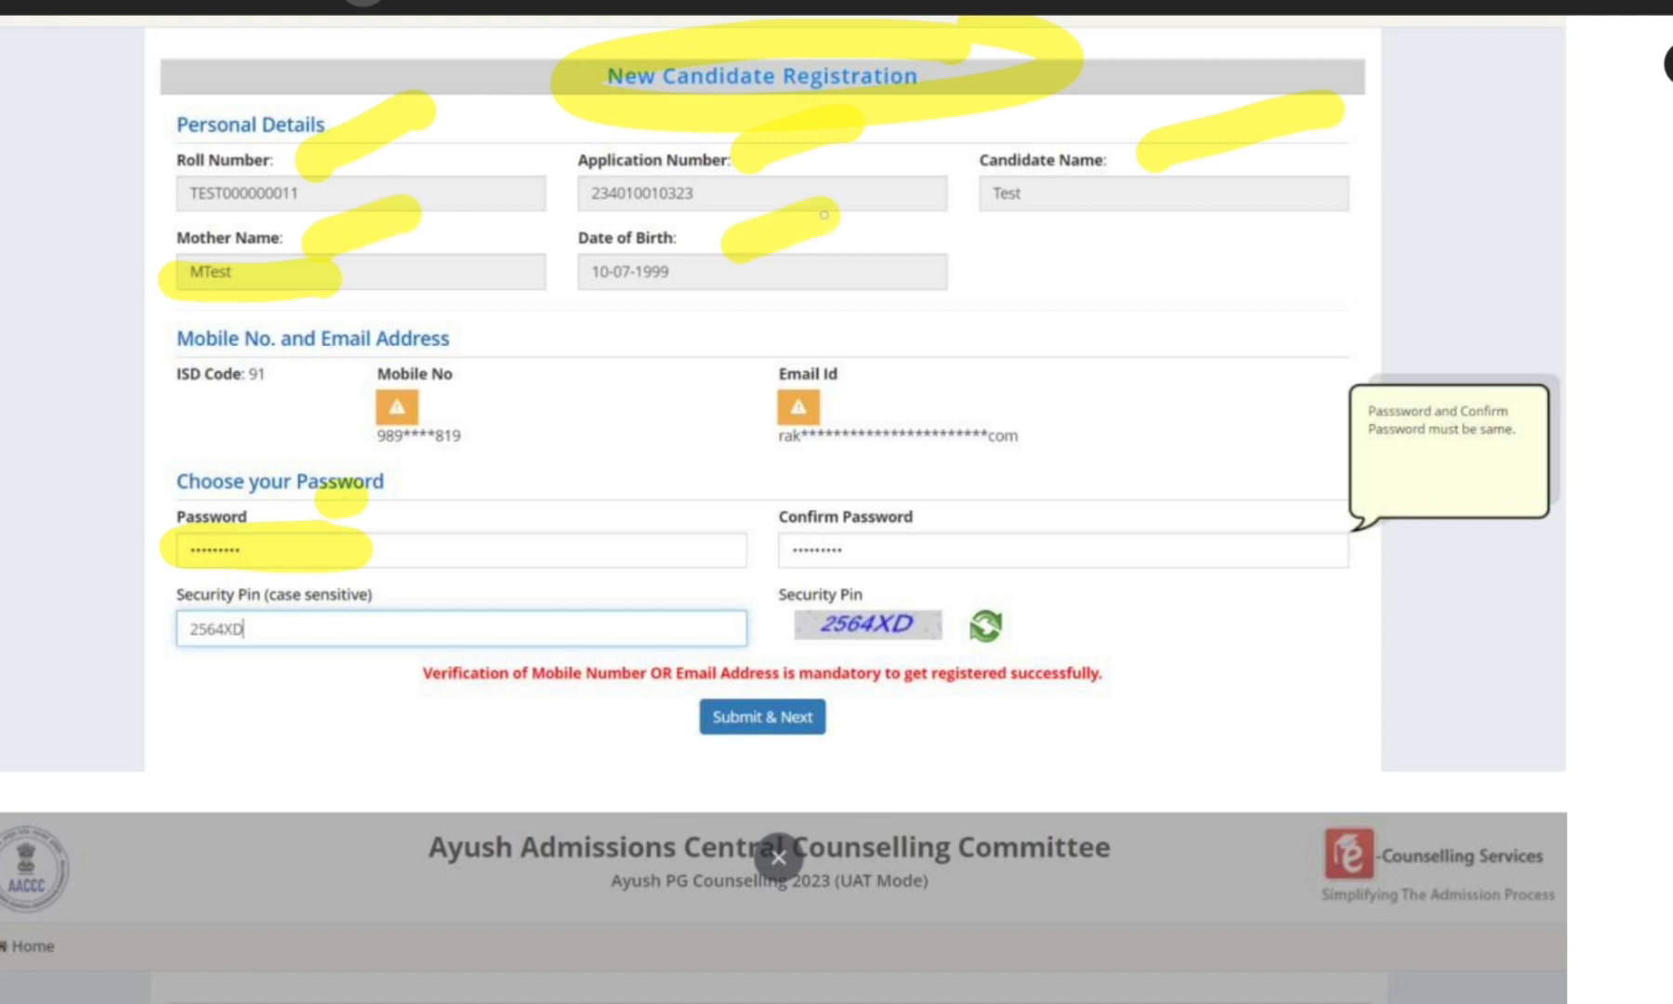
Circle the Mobile No and Email Id entries under Mobile No. and Email Address
click(499, 367)
mouse_move(499, 367)
mouse_down()
mouse_move(529, 362)
mouse_move(354, 321)
mouse_up()
drag(874, 348, 803, 299)
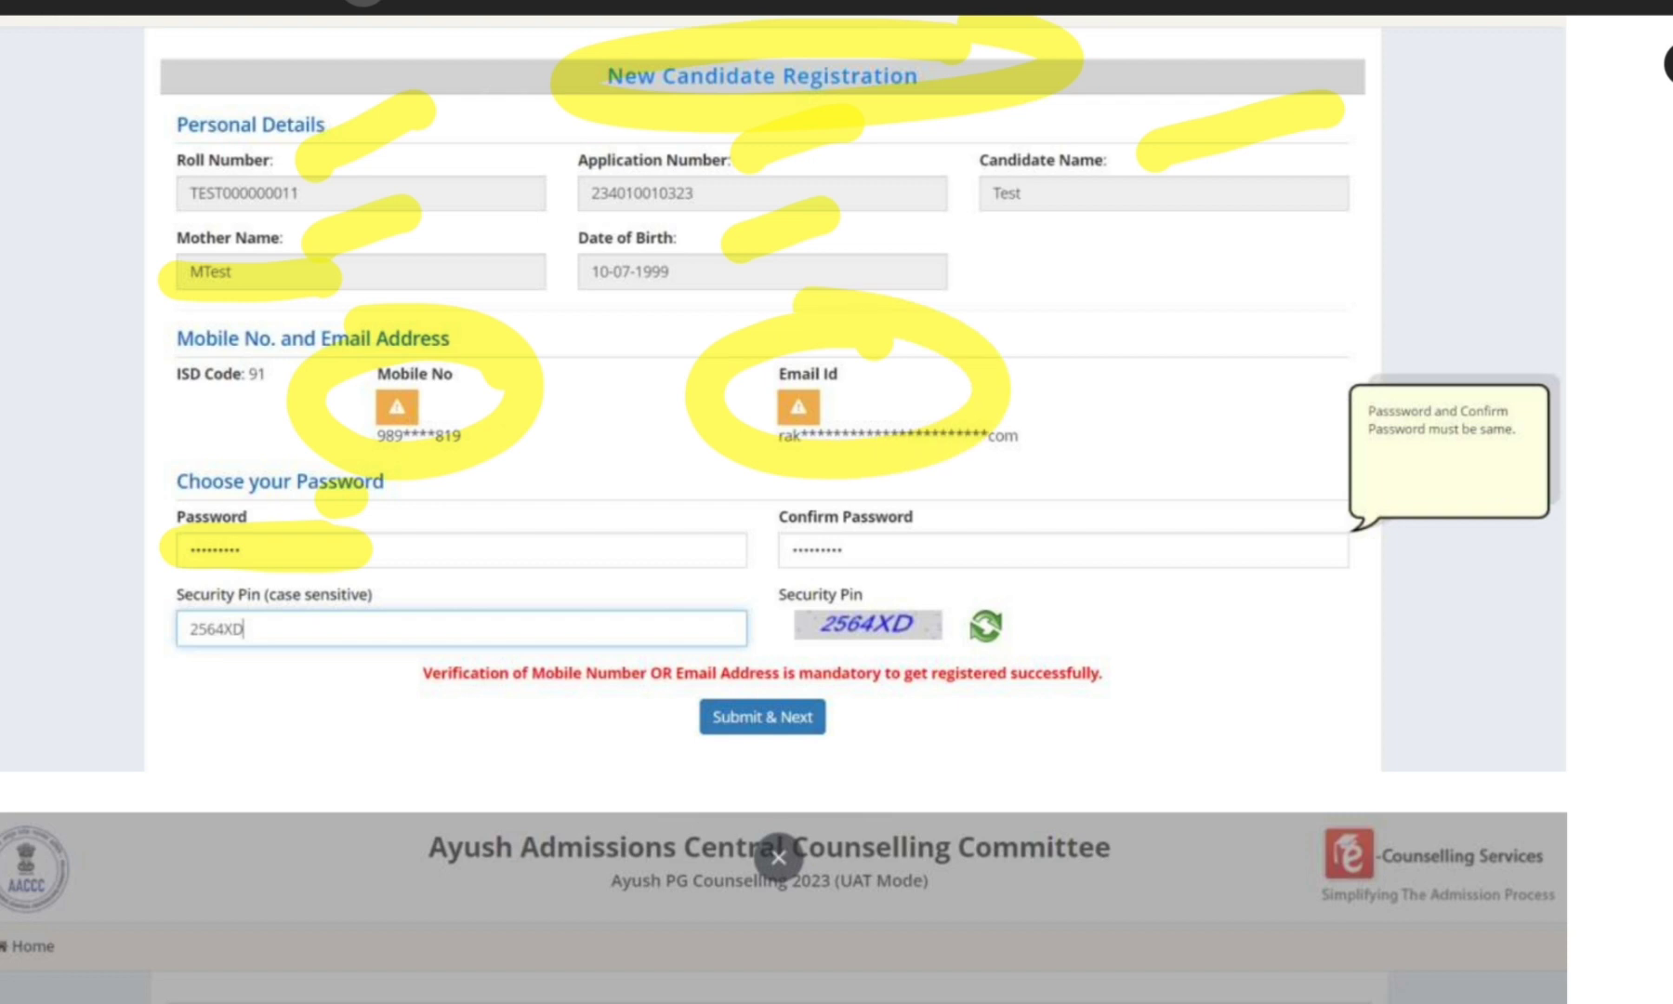
Draw tick marks over the Password and Confirm Password fields, and mark the Security Pin area and the Submit & Next button
drag(84, 520, 446, 402)
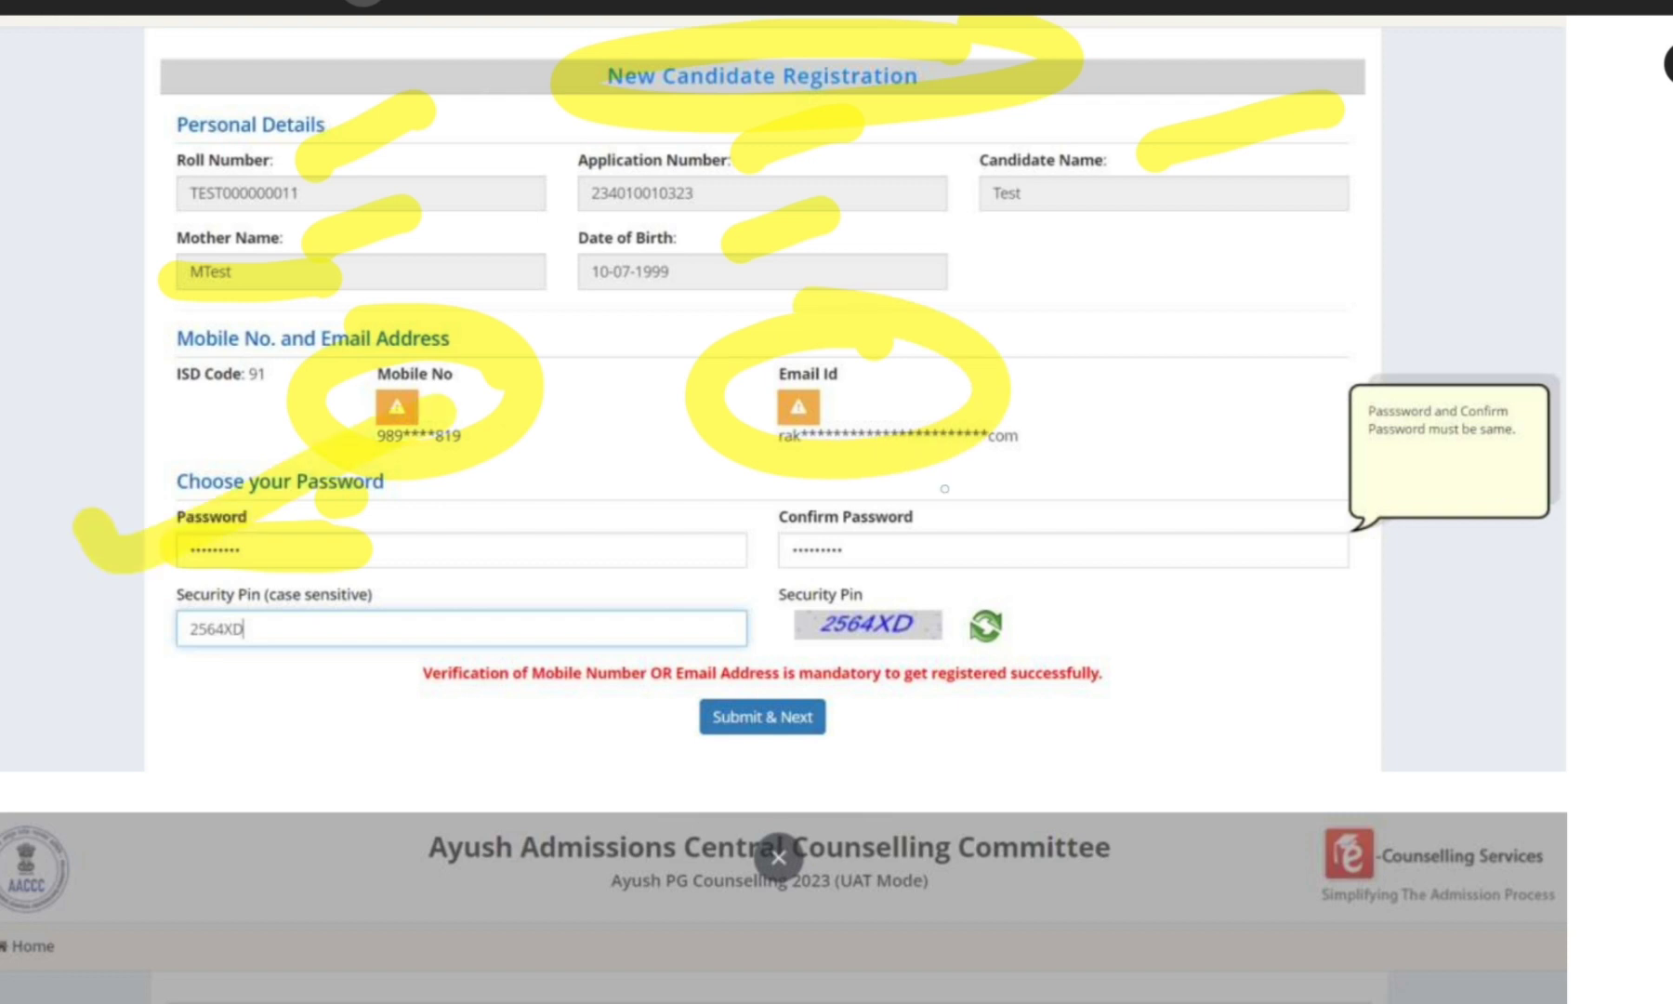
mouse_move(771, 502)
mouse_down()
mouse_move(811, 532)
mouse_move(1343, 377)
mouse_up()
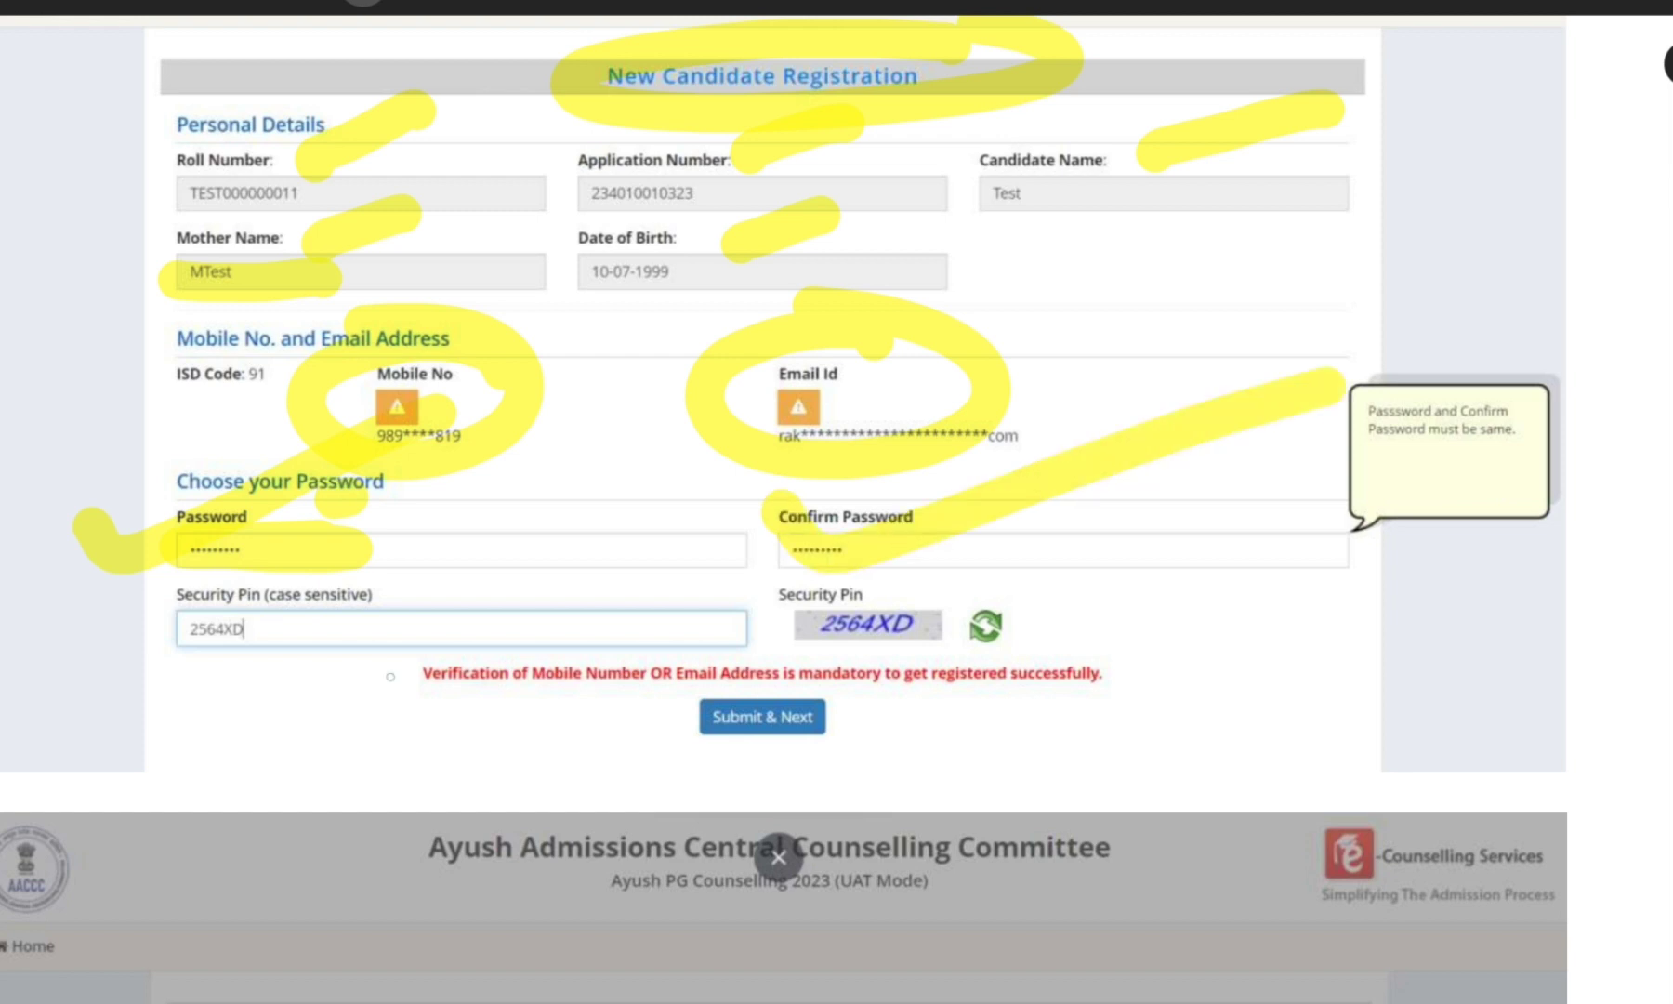
click(432, 601)
mouse_move(1023, 595)
mouse_down()
mouse_move(985, 578)
mouse_move(1124, 618)
mouse_move(957, 562)
mouse_up()
mouse_move(655, 726)
mouse_down()
mouse_move(671, 758)
mouse_move(892, 692)
mouse_up()
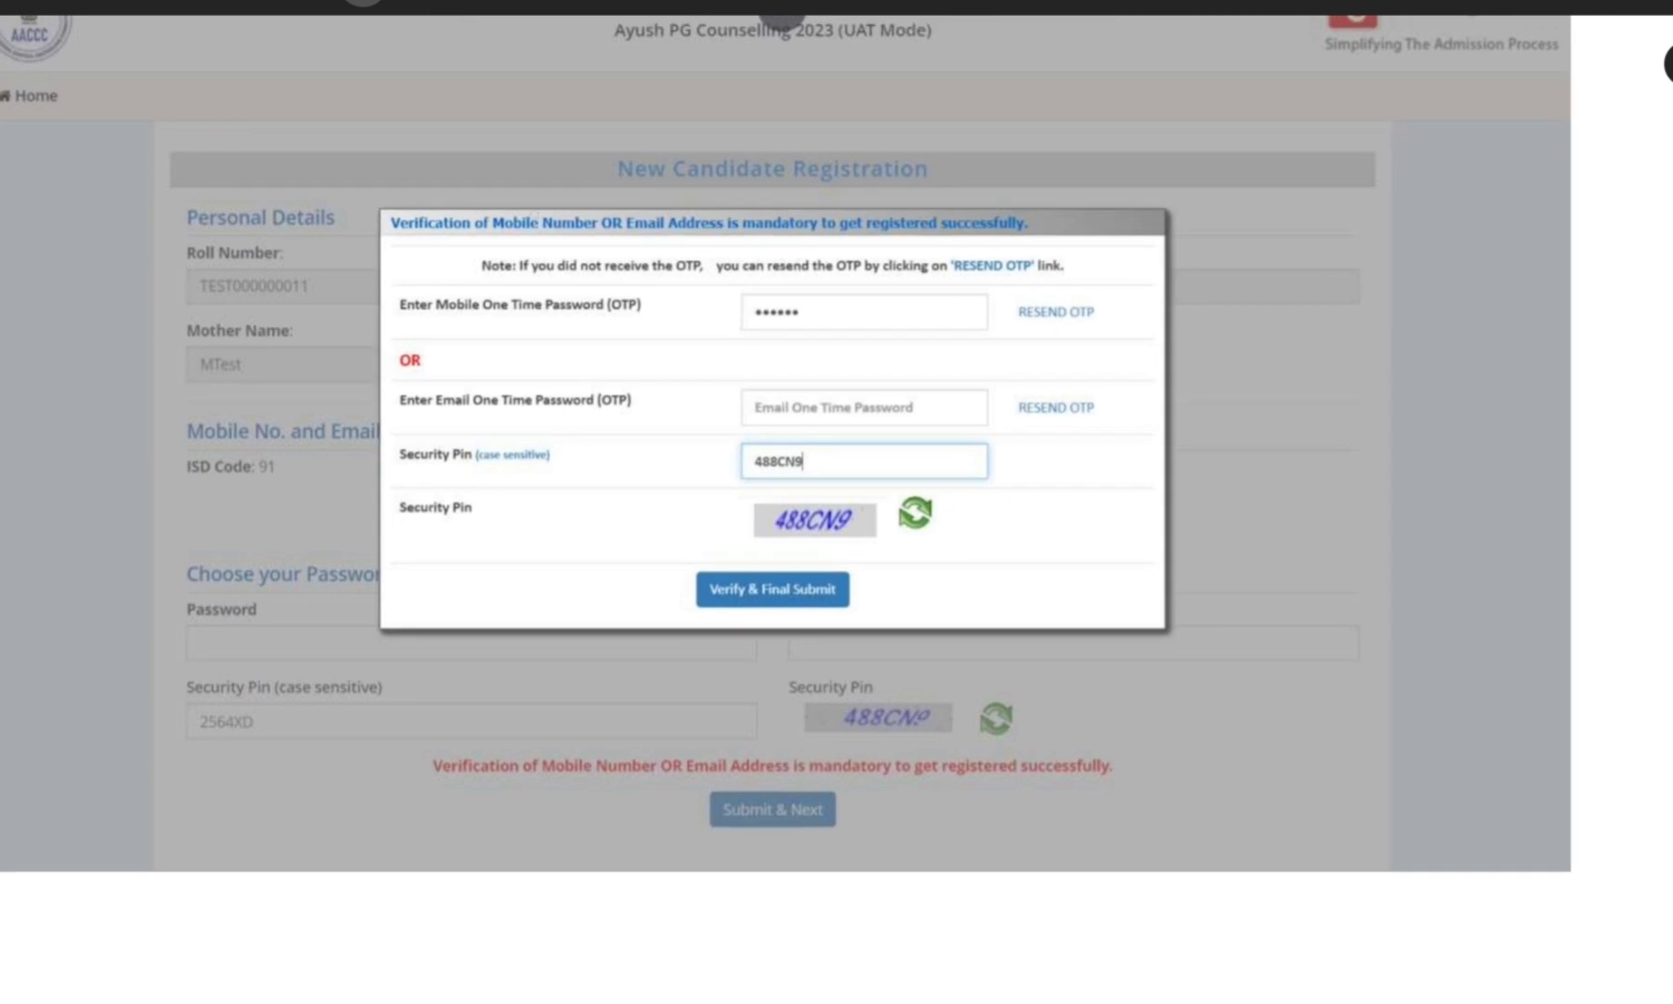
Highlight the mandatory verification heading and the mobile One Time Password row in the OTP verification pop-up
drag(372, 232, 1082, 228)
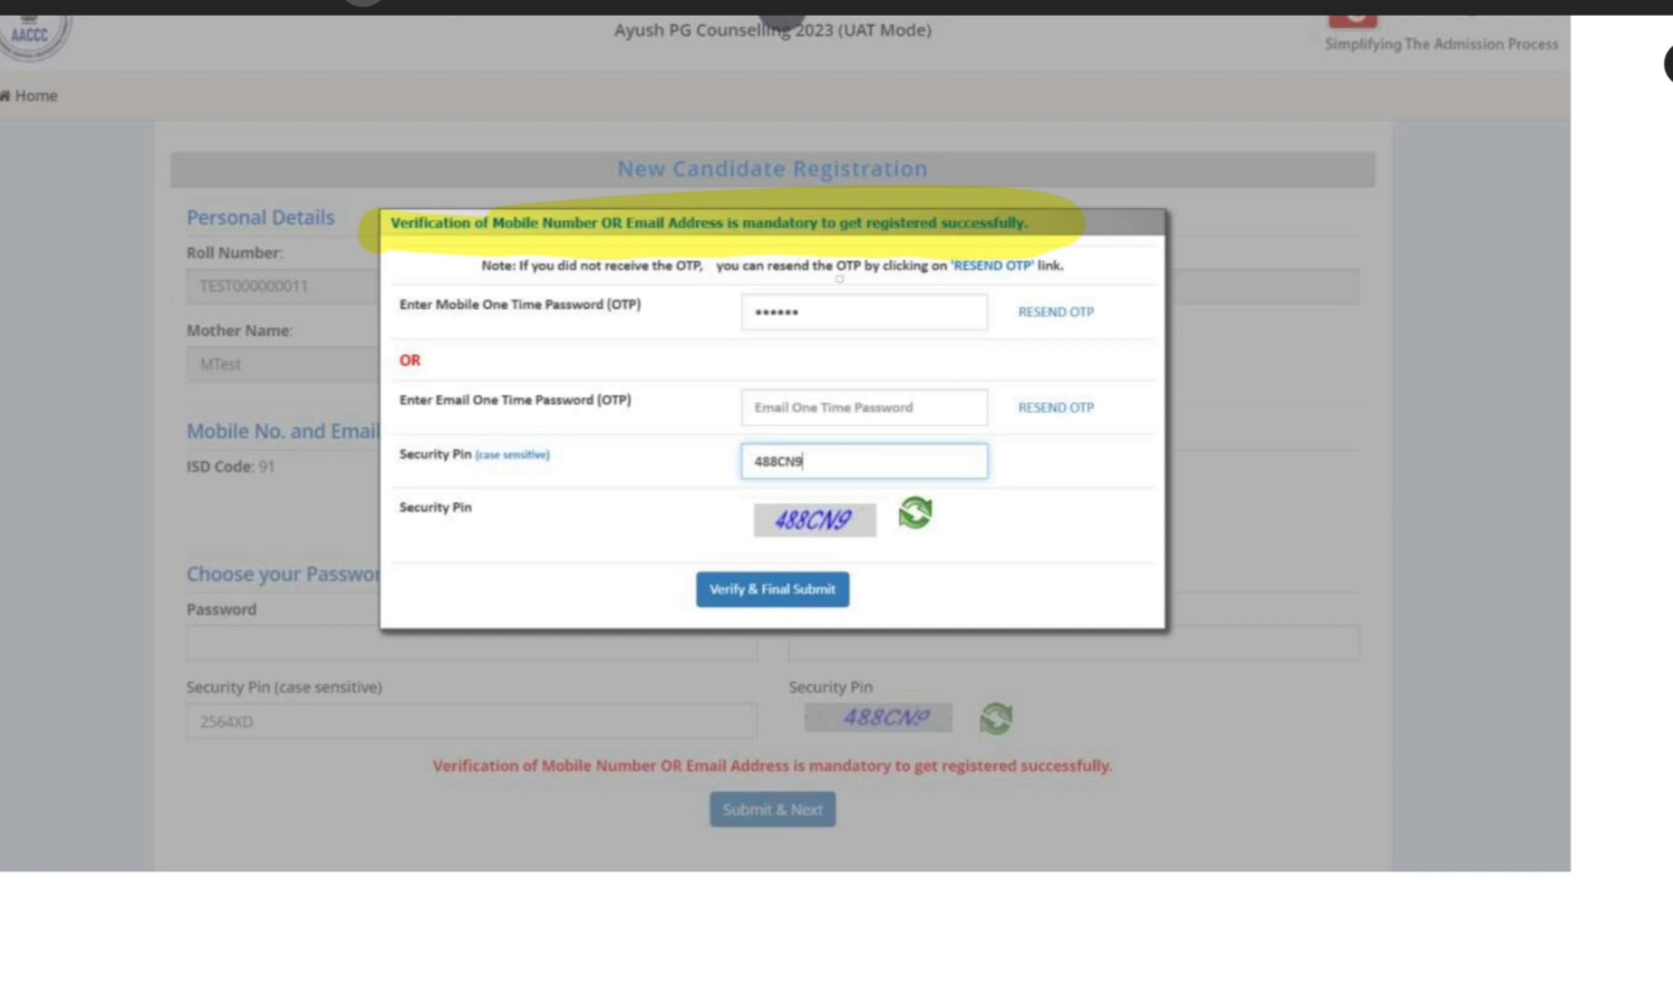
drag(753, 312, 906, 297)
drag(549, 284, 616, 321)
drag(734, 279, 325, 320)
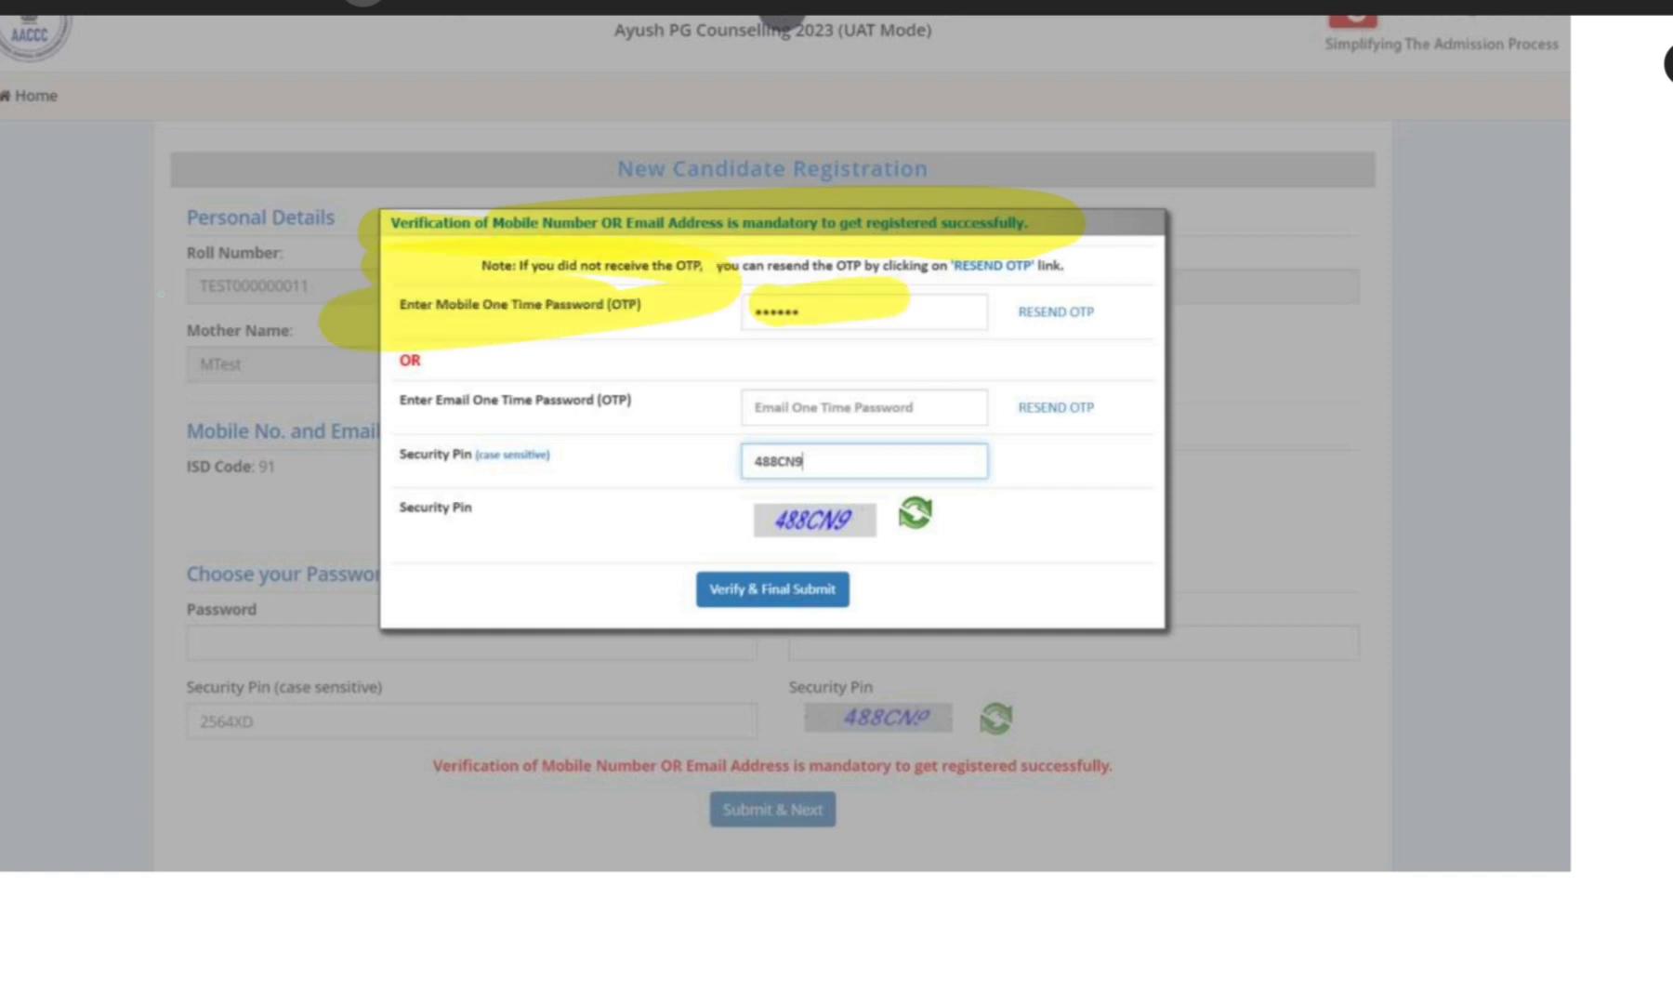
Highlight the OR and email One Time Password rows, and mark the pop-up's Security Pin and Verify & Final Submit button
drag(632, 358, 65, 371)
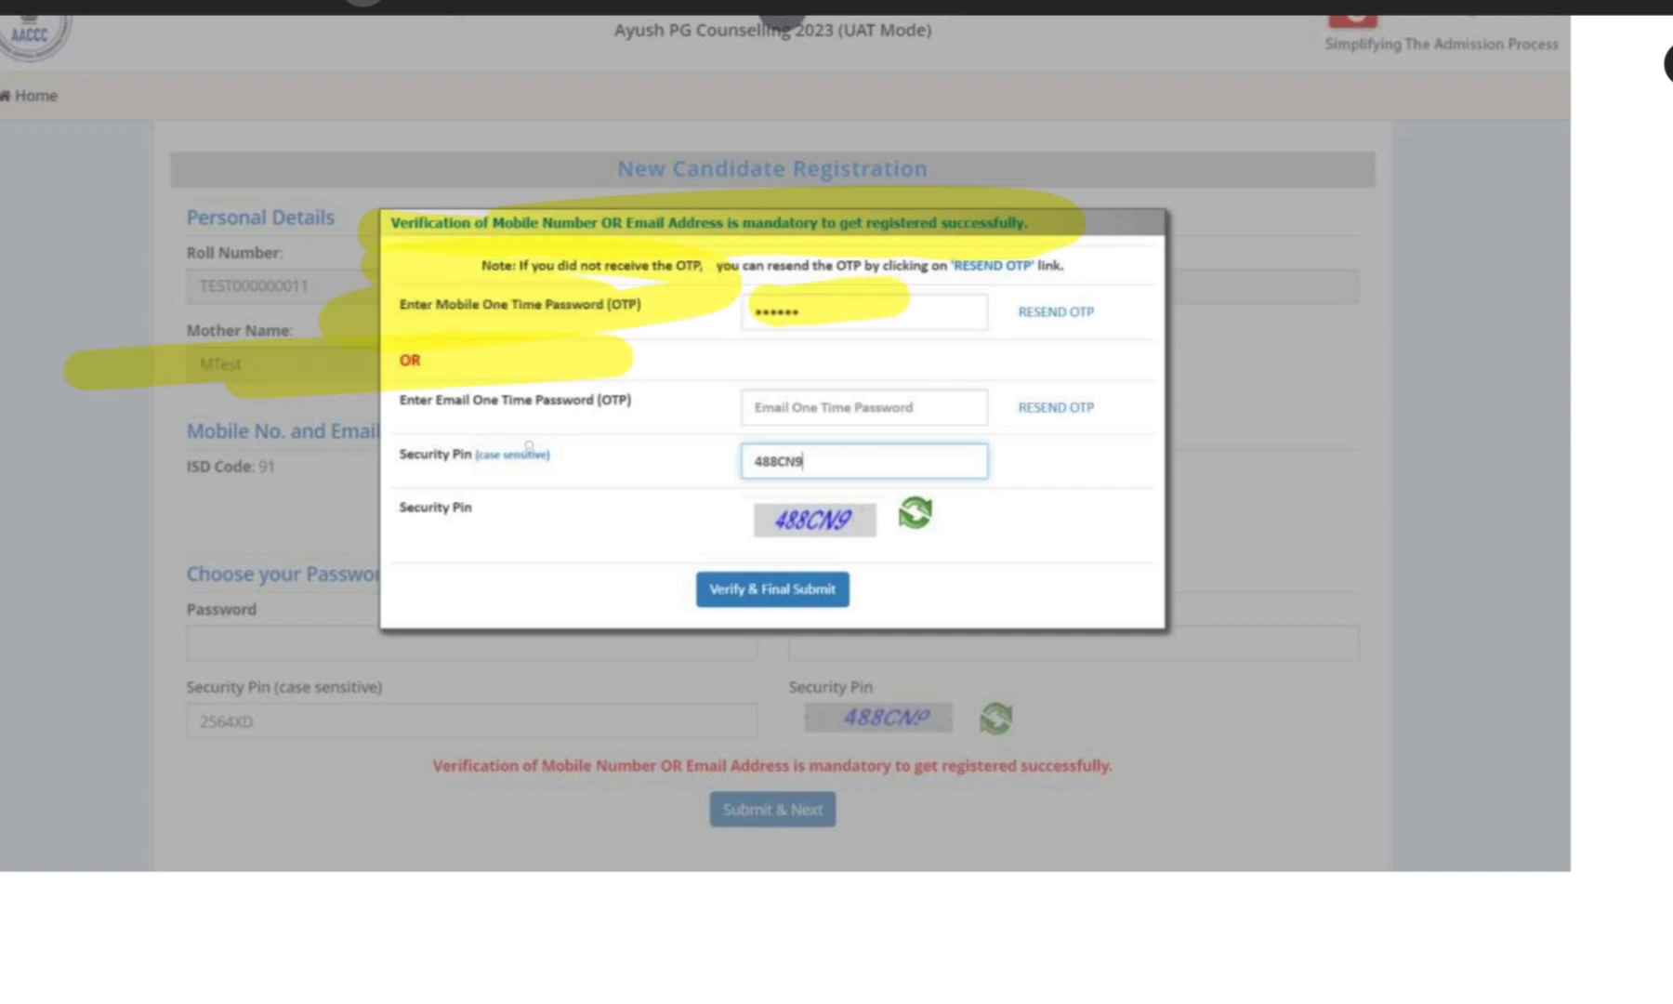
drag(409, 418, 748, 409)
drag(390, 414, 311, 420)
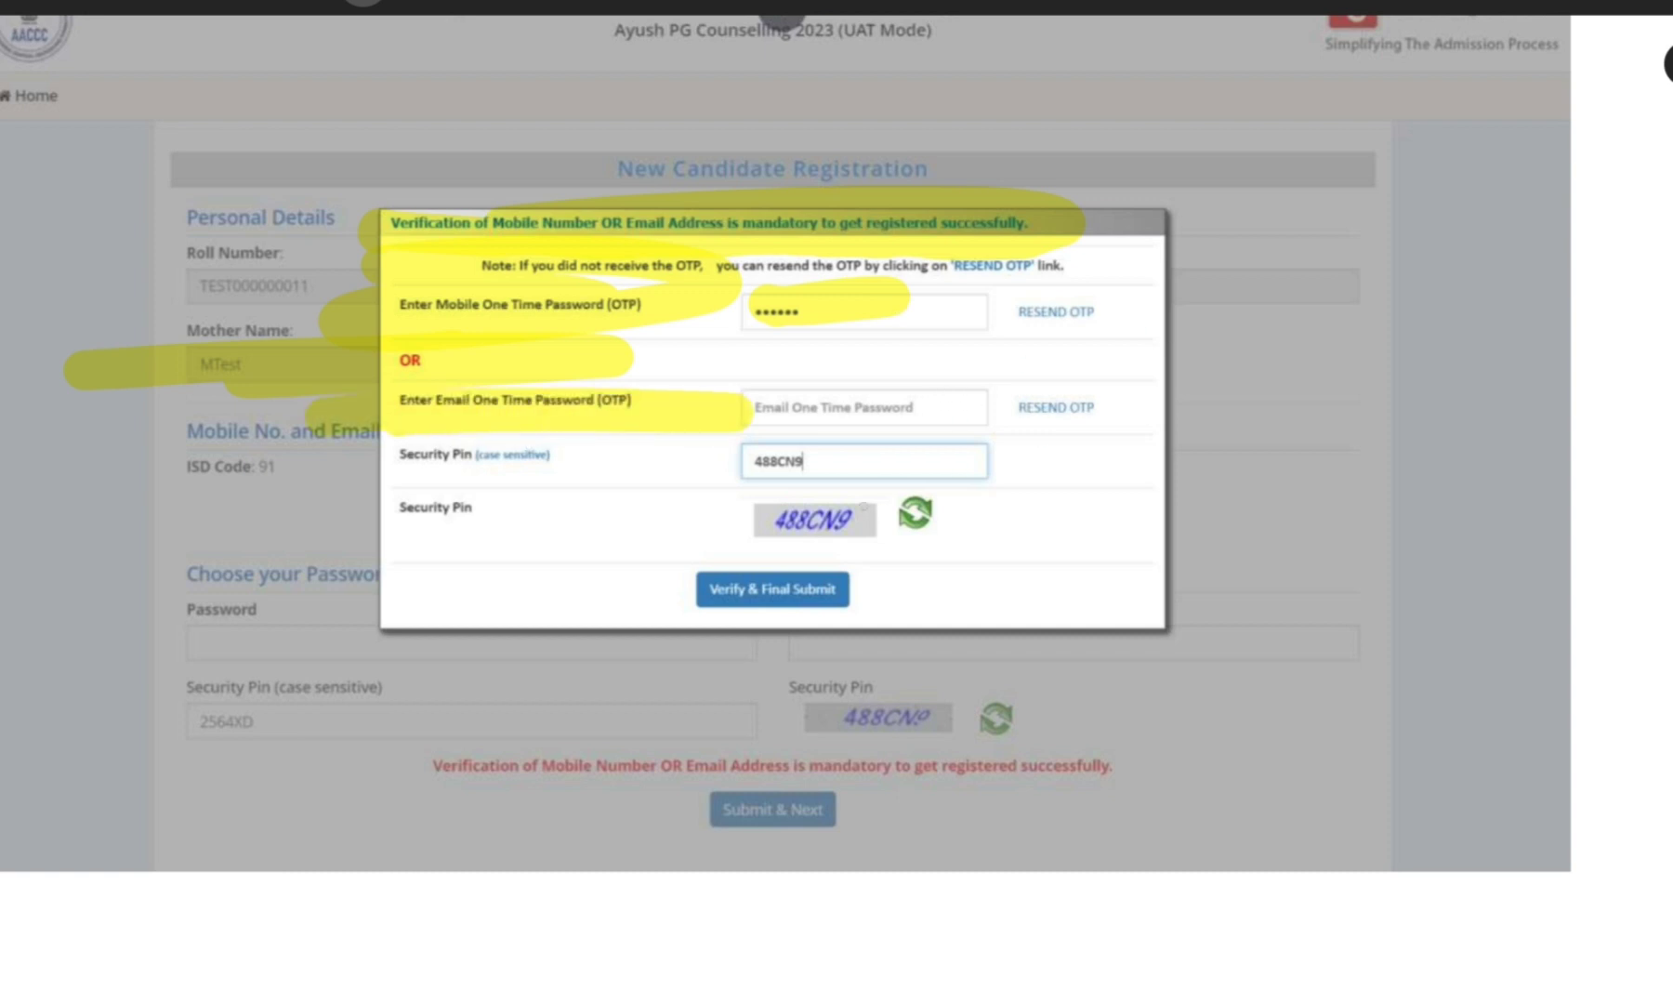
mouse_move(1022, 460)
mouse_down()
mouse_move(667, 485)
mouse_move(909, 374)
mouse_up()
drag(642, 621, 1067, 554)
In the Application Progress Status table, highlight and tick the Registration Form row and circle the Status column
scroll(805, 465, down, 15)
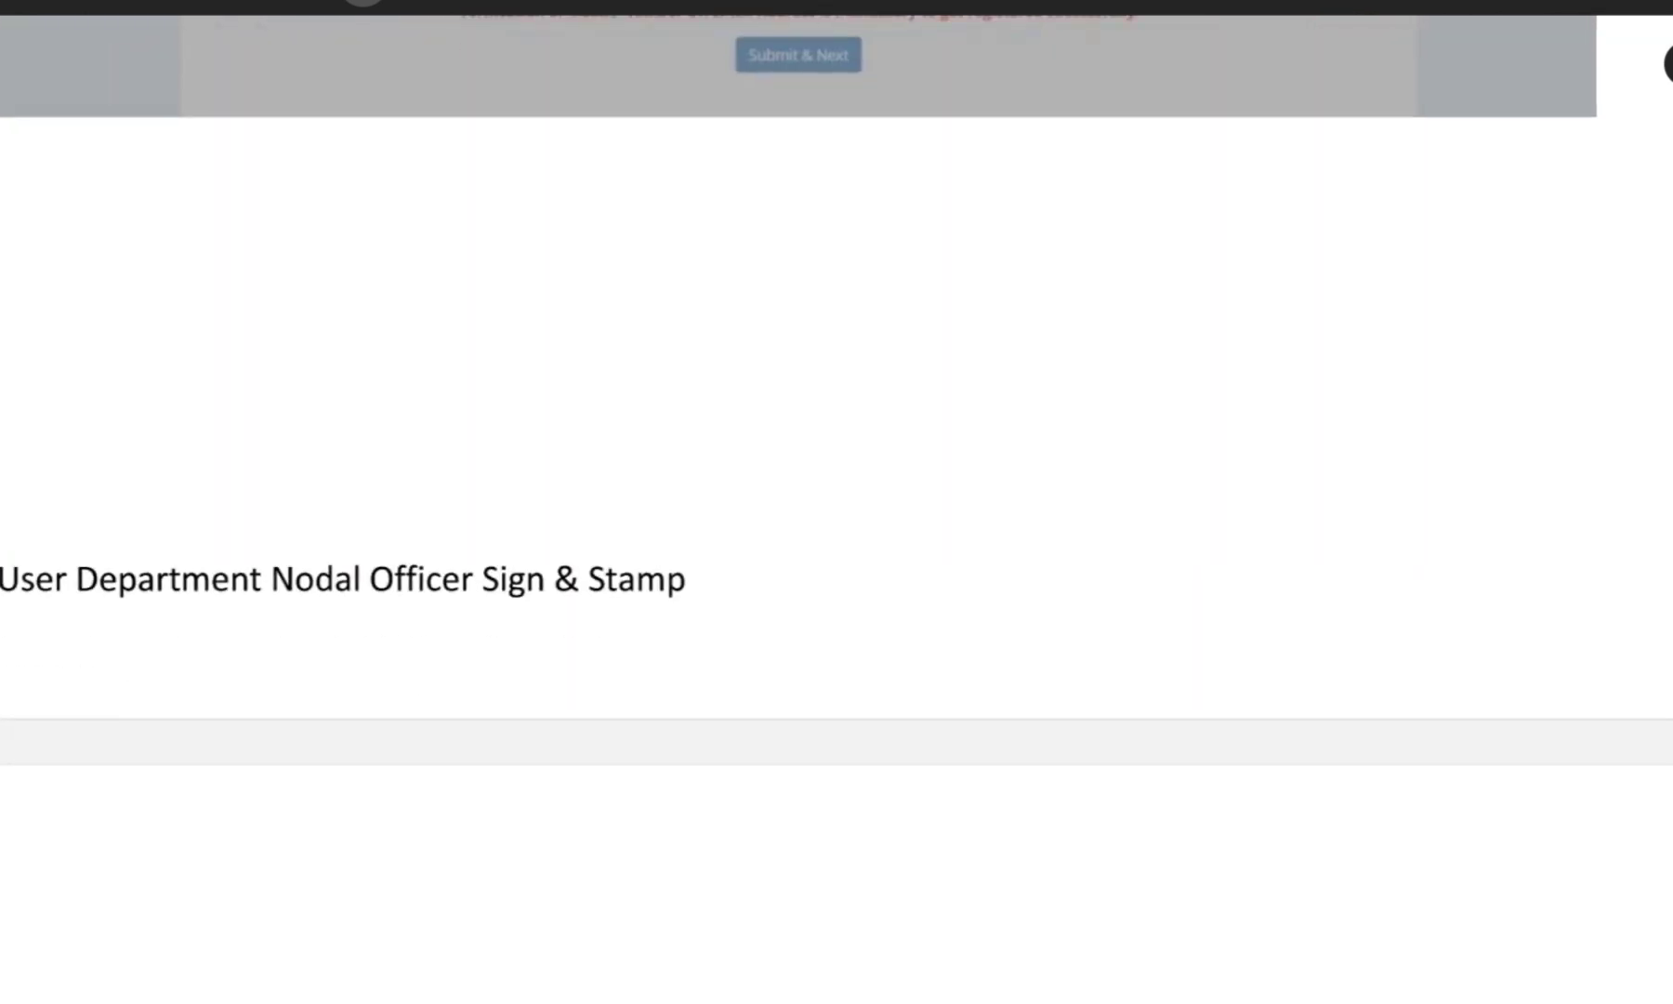
scroll(836, 502, down, 2)
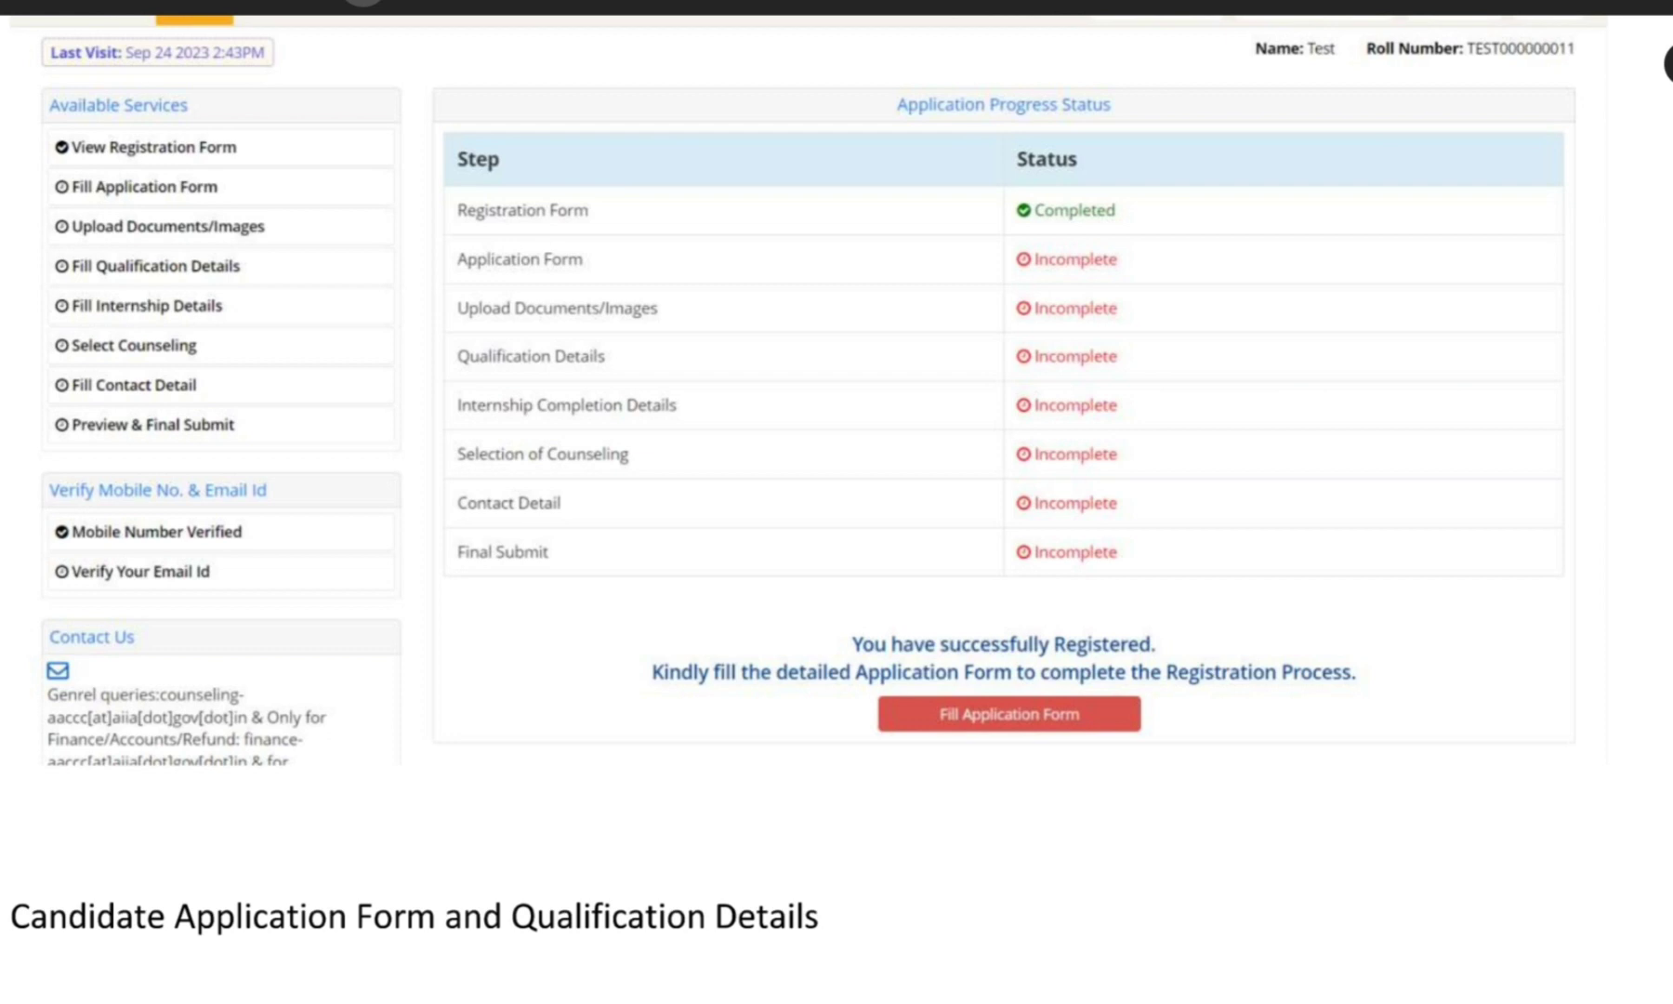
scroll(837, 501, up, 2)
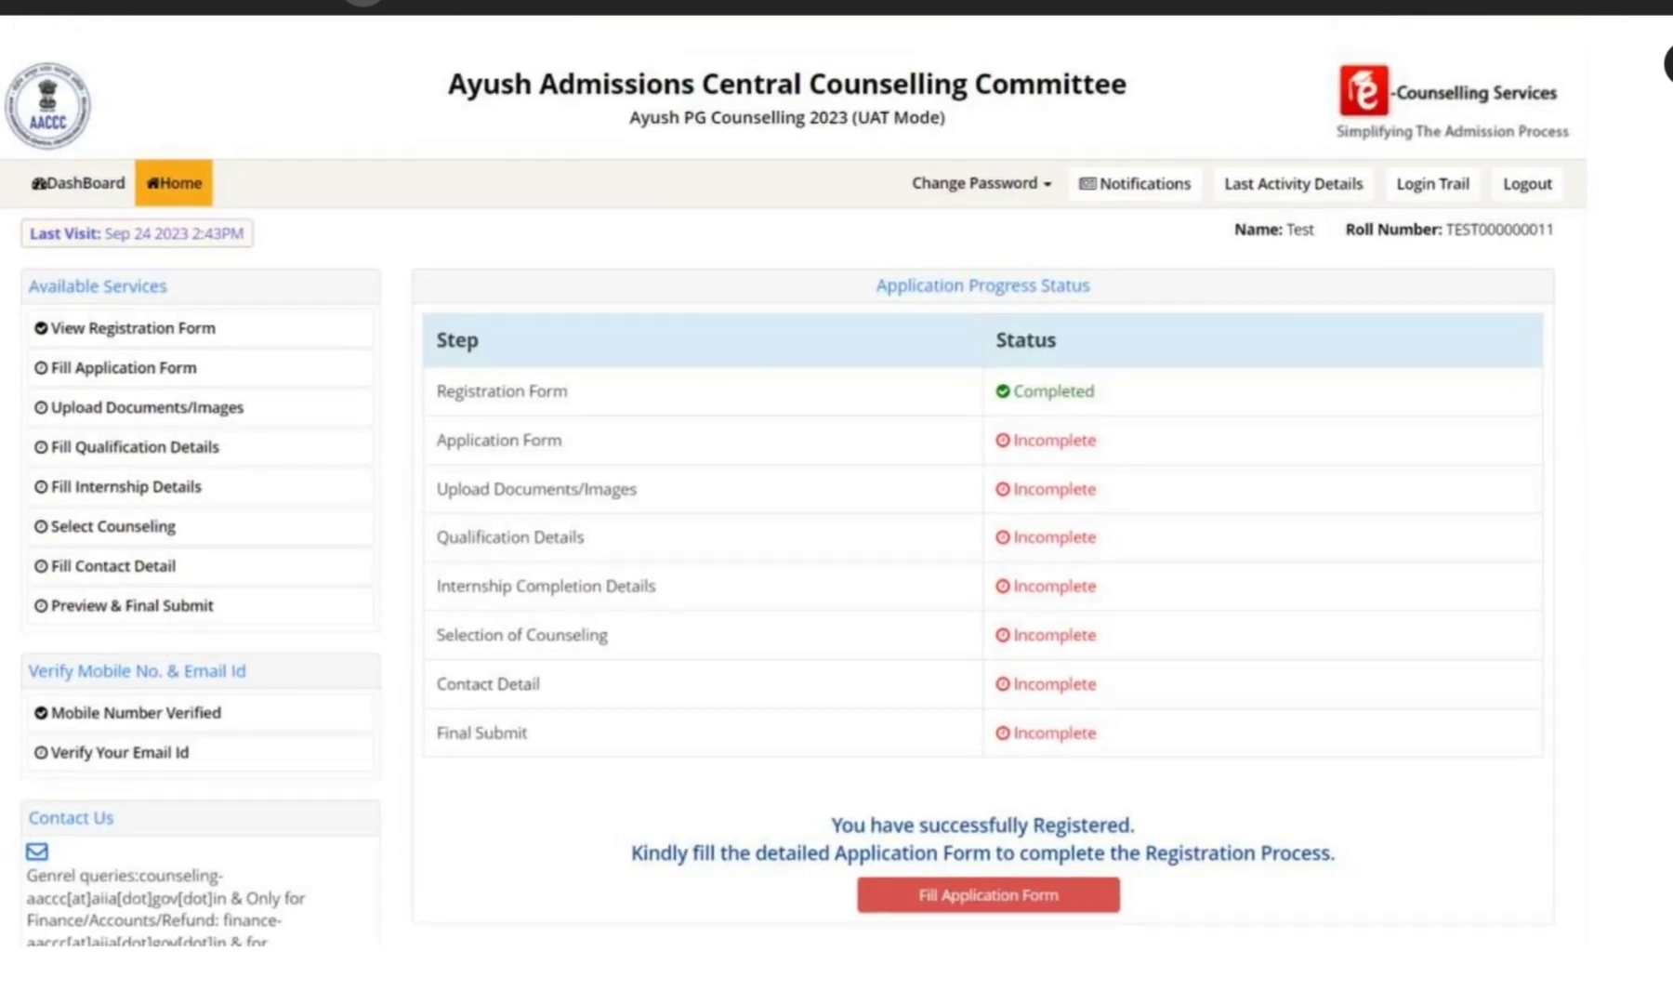
mouse_move(1133, 368)
mouse_down()
mouse_move(1162, 399)
mouse_move(1589, 265)
mouse_up()
mouse_move(581, 398)
mouse_down()
mouse_move(869, 373)
mouse_move(1041, 390)
mouse_up()
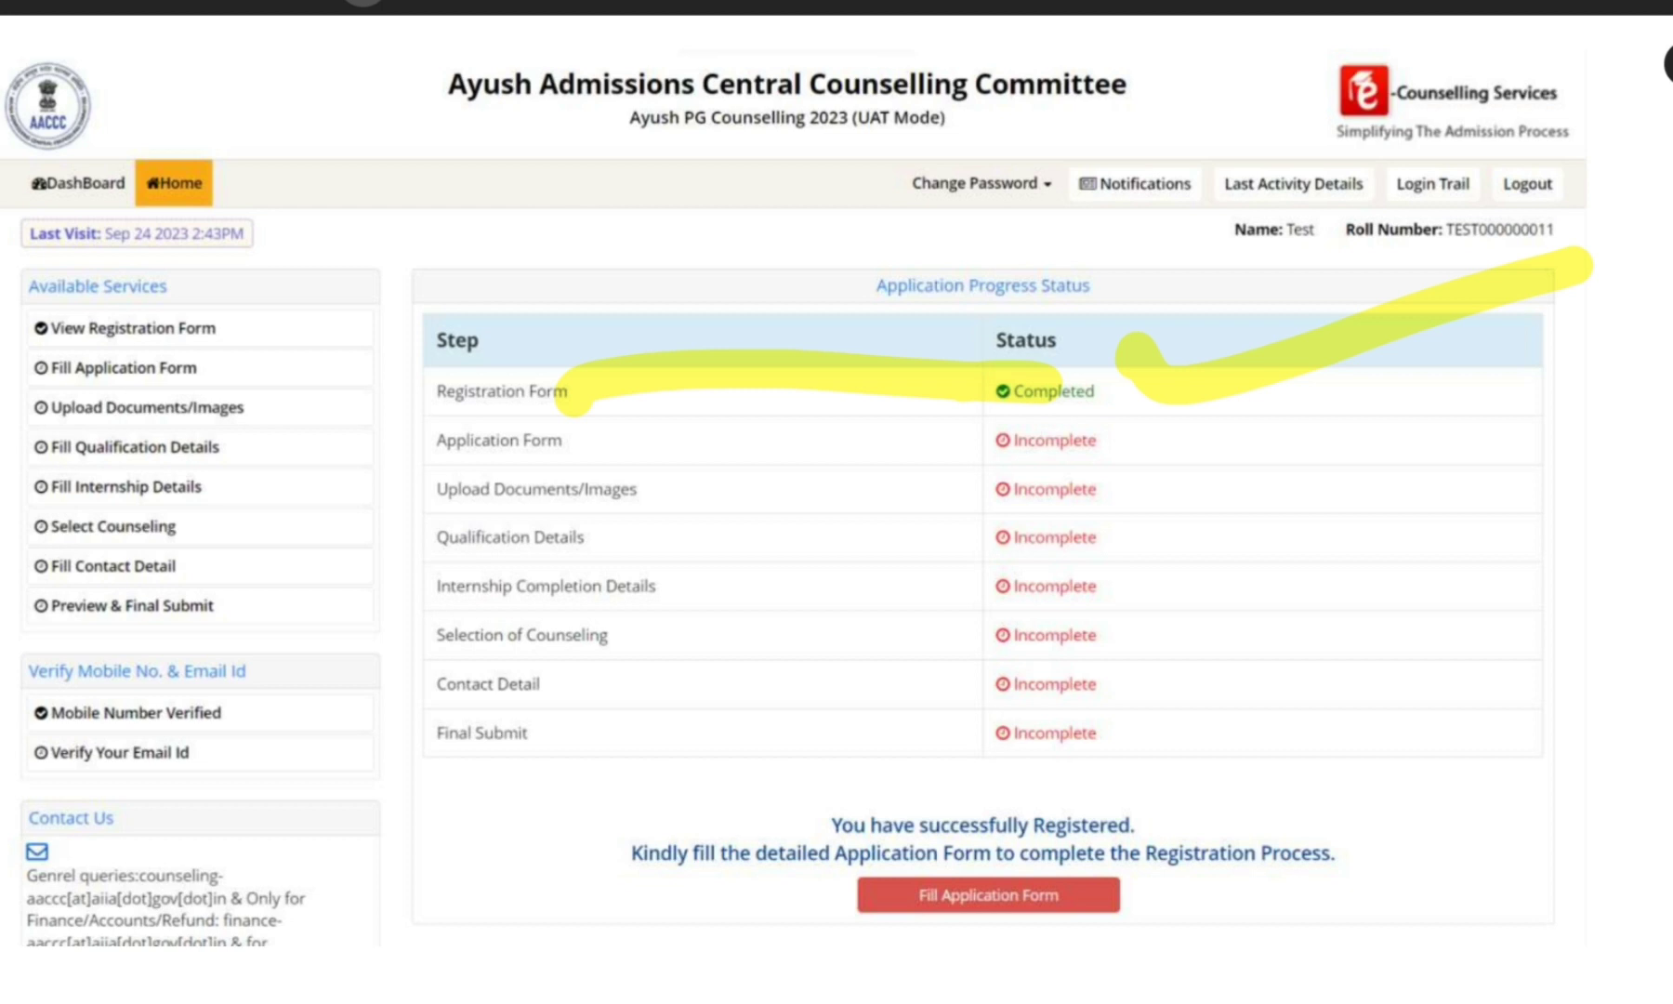
mouse_move(1208, 311)
mouse_down()
mouse_move(1068, 246)
mouse_move(1111, 771)
mouse_move(1032, 237)
mouse_up()
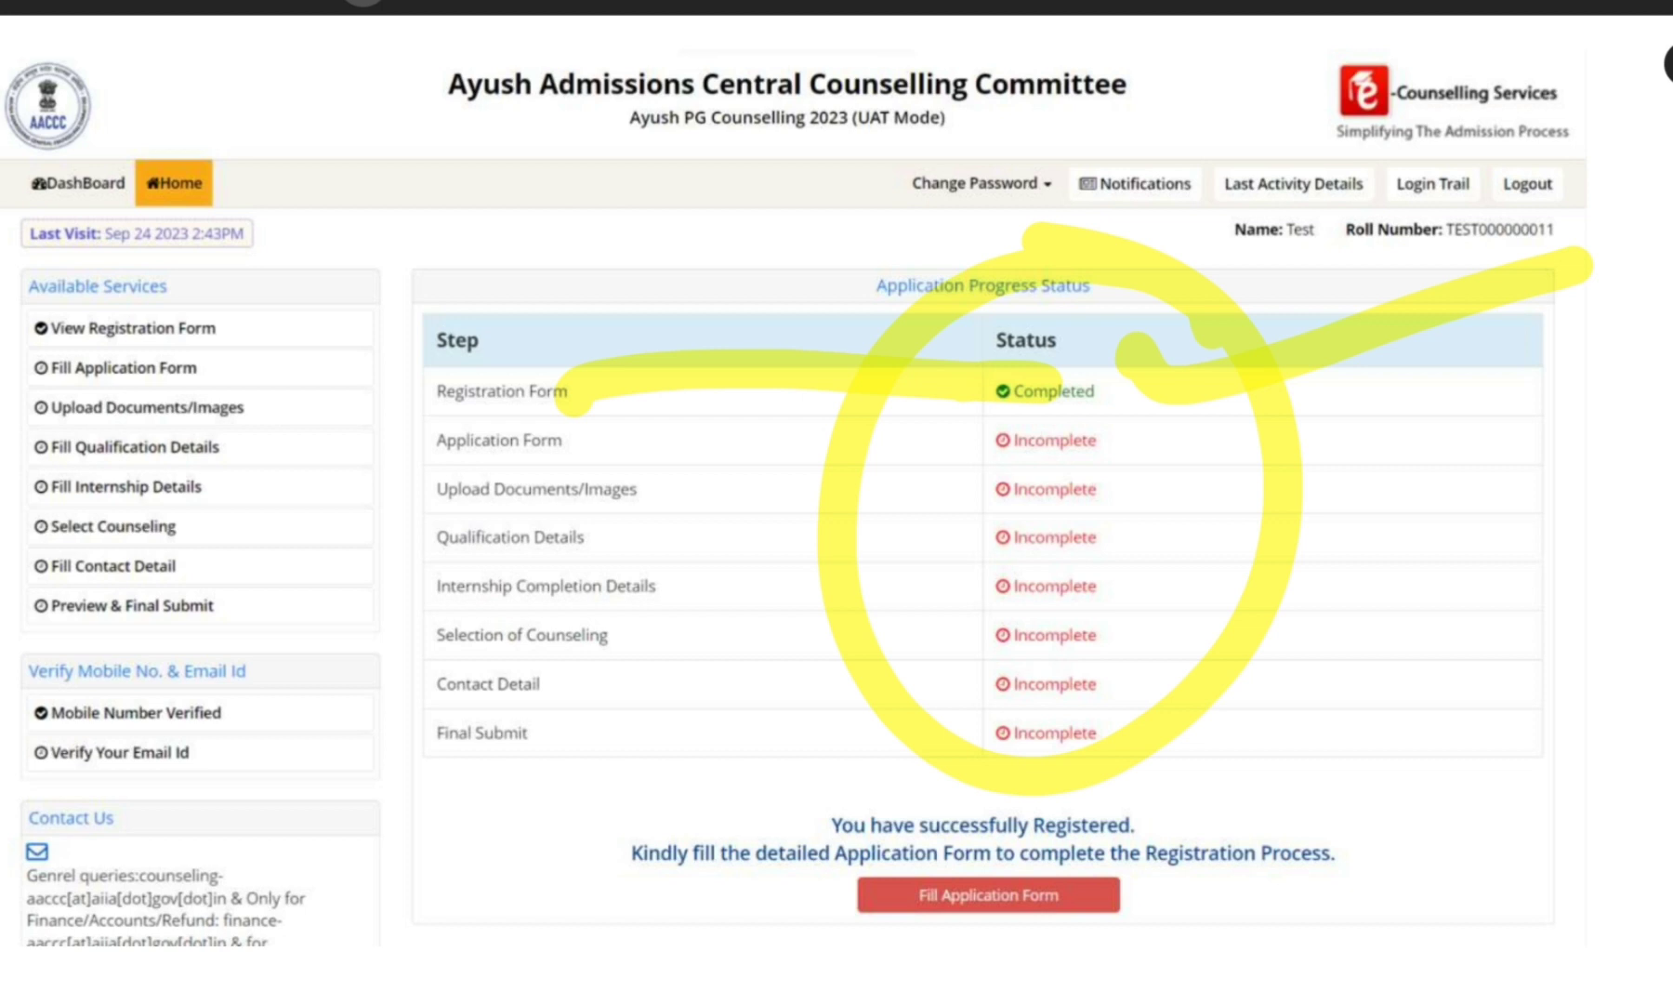
Mark the Registration Form heading above the candidate's registered details
scroll(837, 502, down, 15)
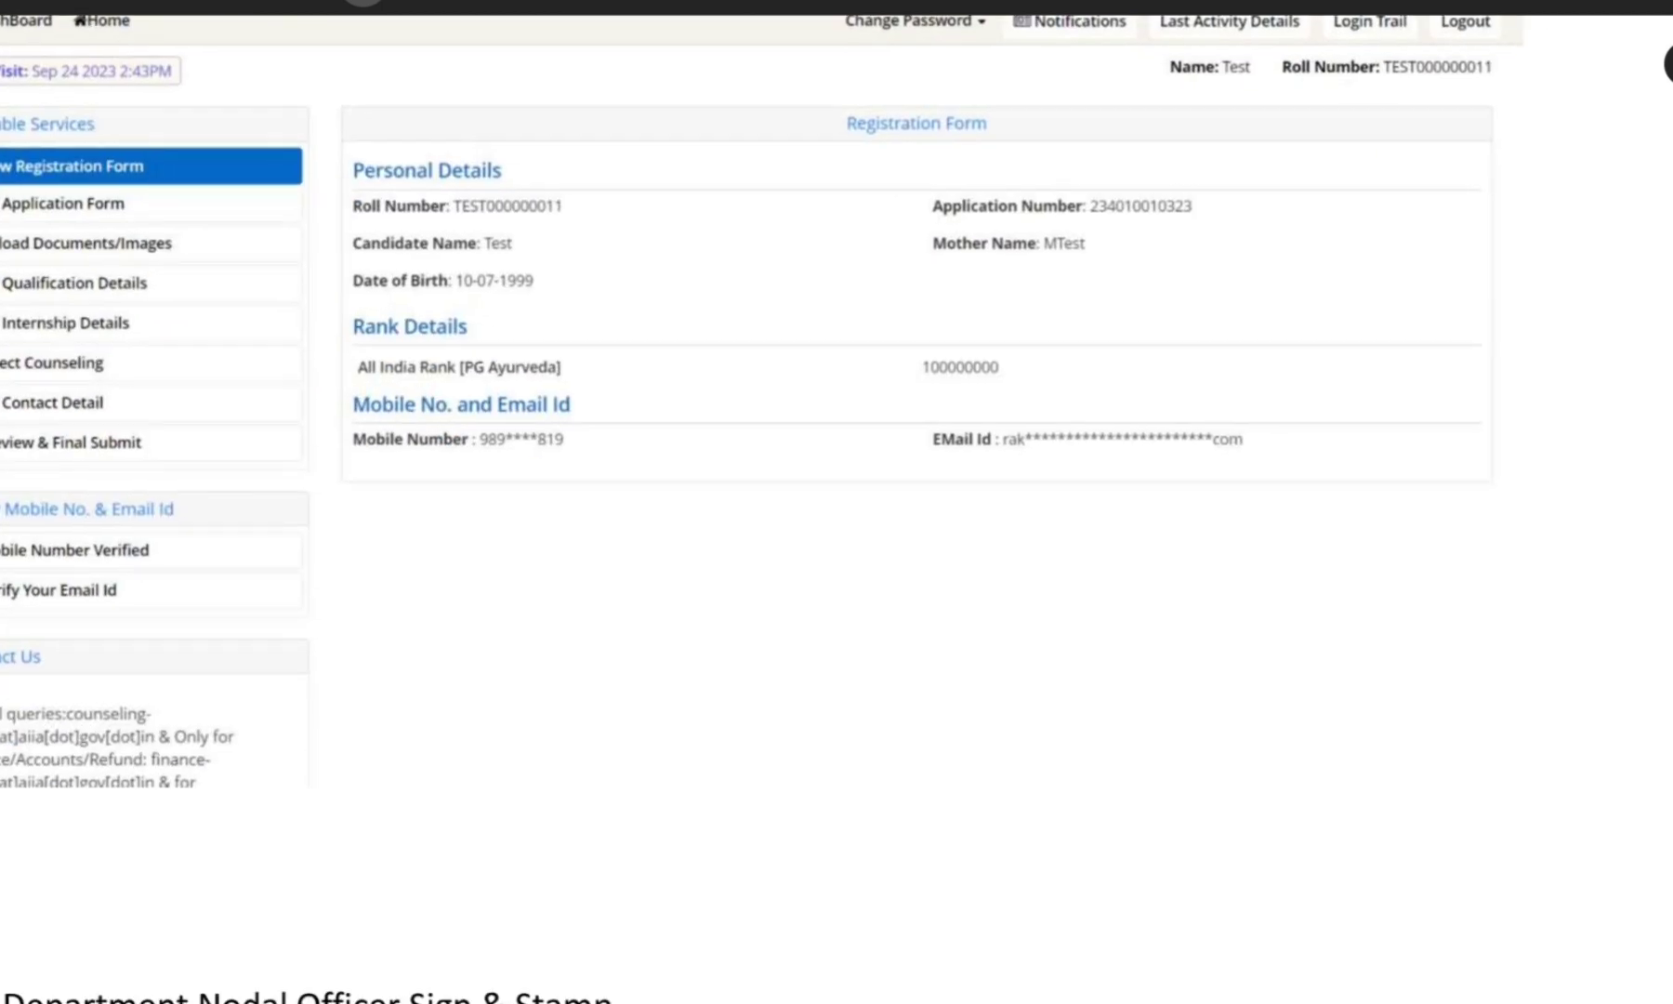
scroll(836, 501, up, 1)
mouse_move(882, 85)
mouse_down()
mouse_move(866, 242)
mouse_move(999, 96)
mouse_up()
On the Application Form page, highlight the Gender, Nationality, Religion and Category rows and the Marital Status field
scroll(836, 502, down, 5)
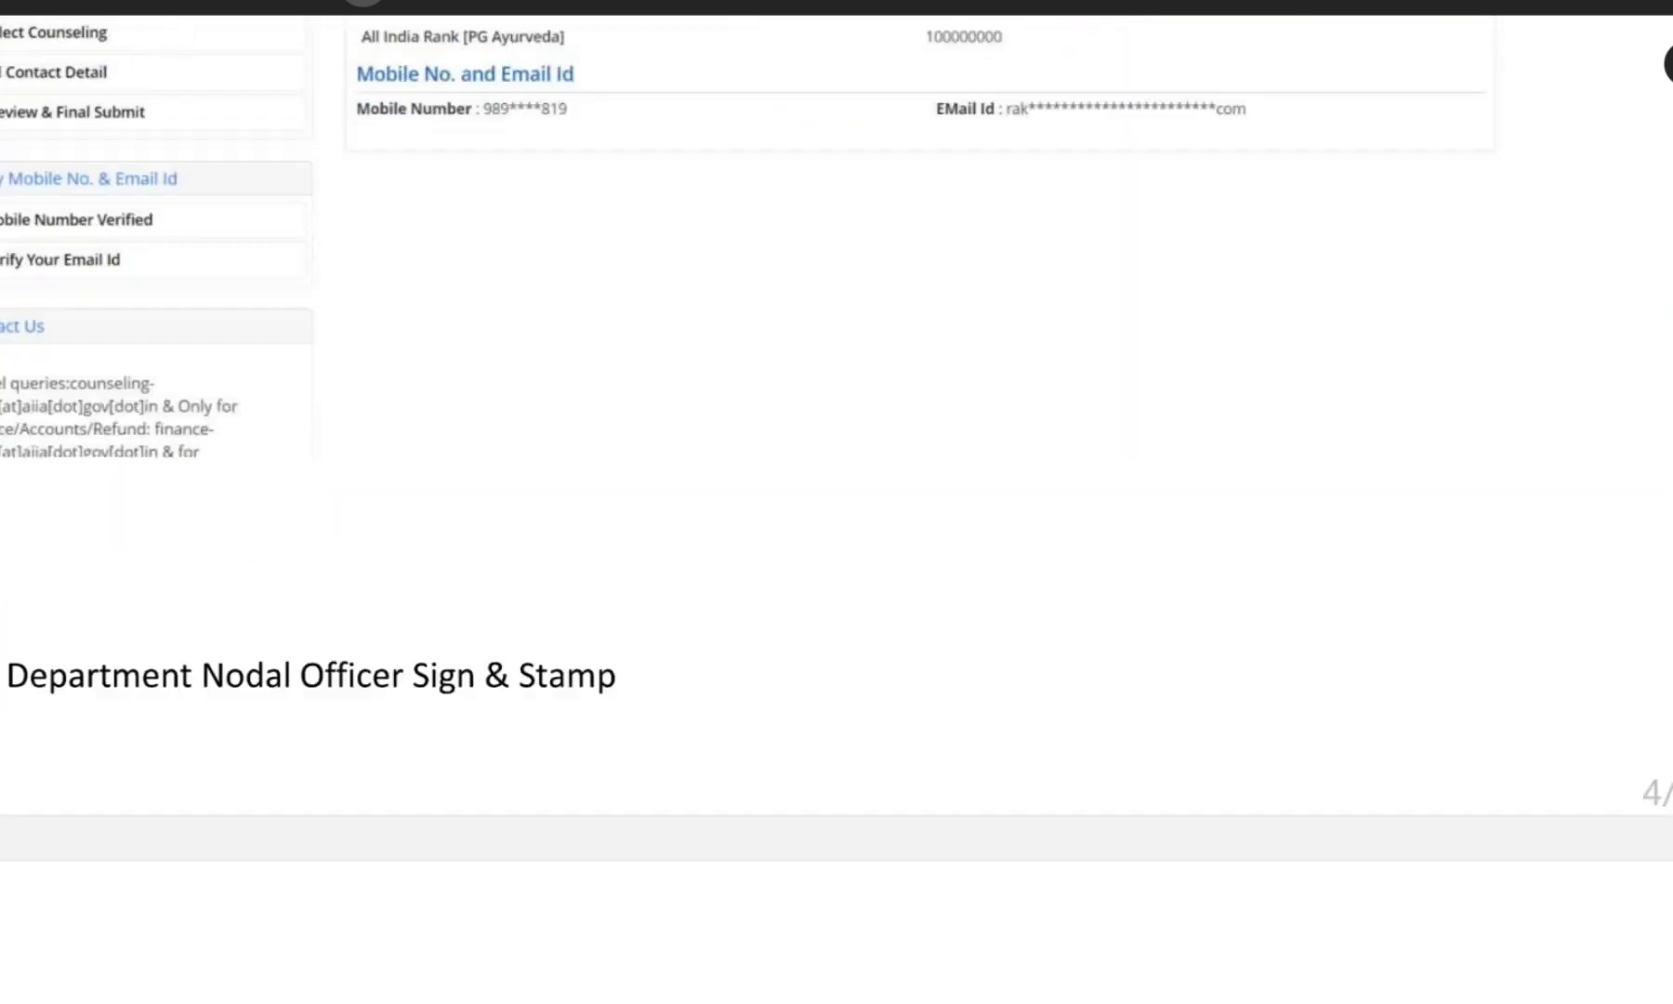
scroll(836, 502, down, 7)
scroll(837, 558, down, 2)
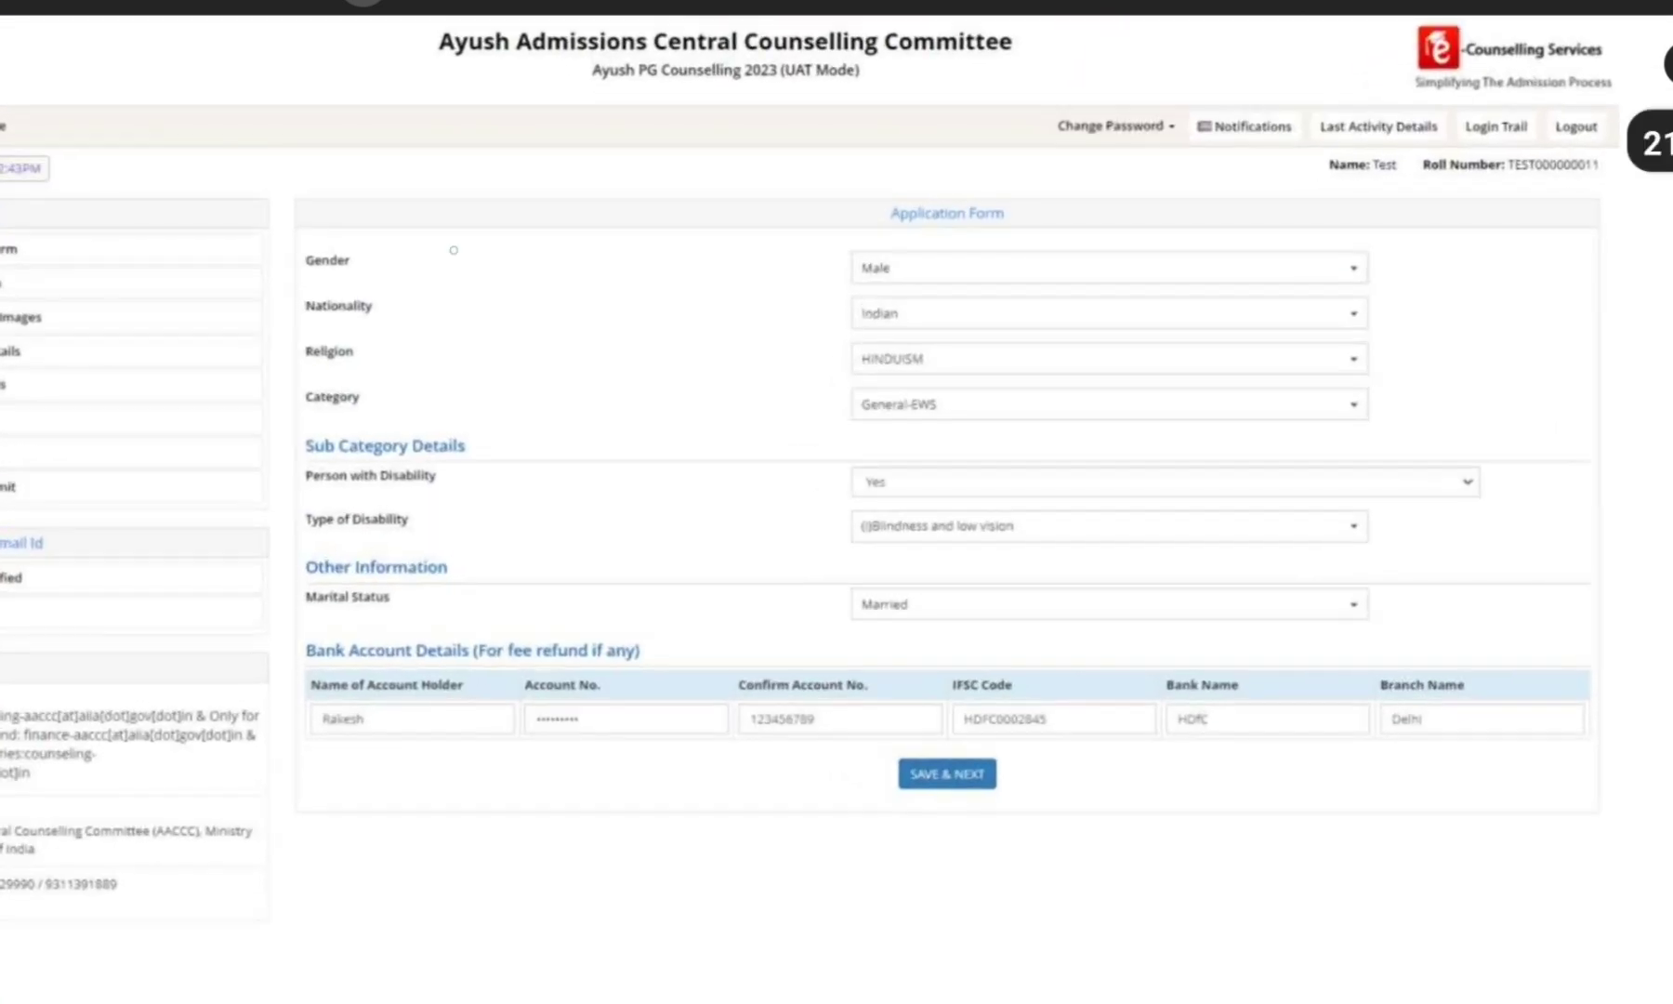
mouse_move(423, 244)
mouse_down()
mouse_move(446, 290)
mouse_move(372, 349)
mouse_move(390, 399)
mouse_up()
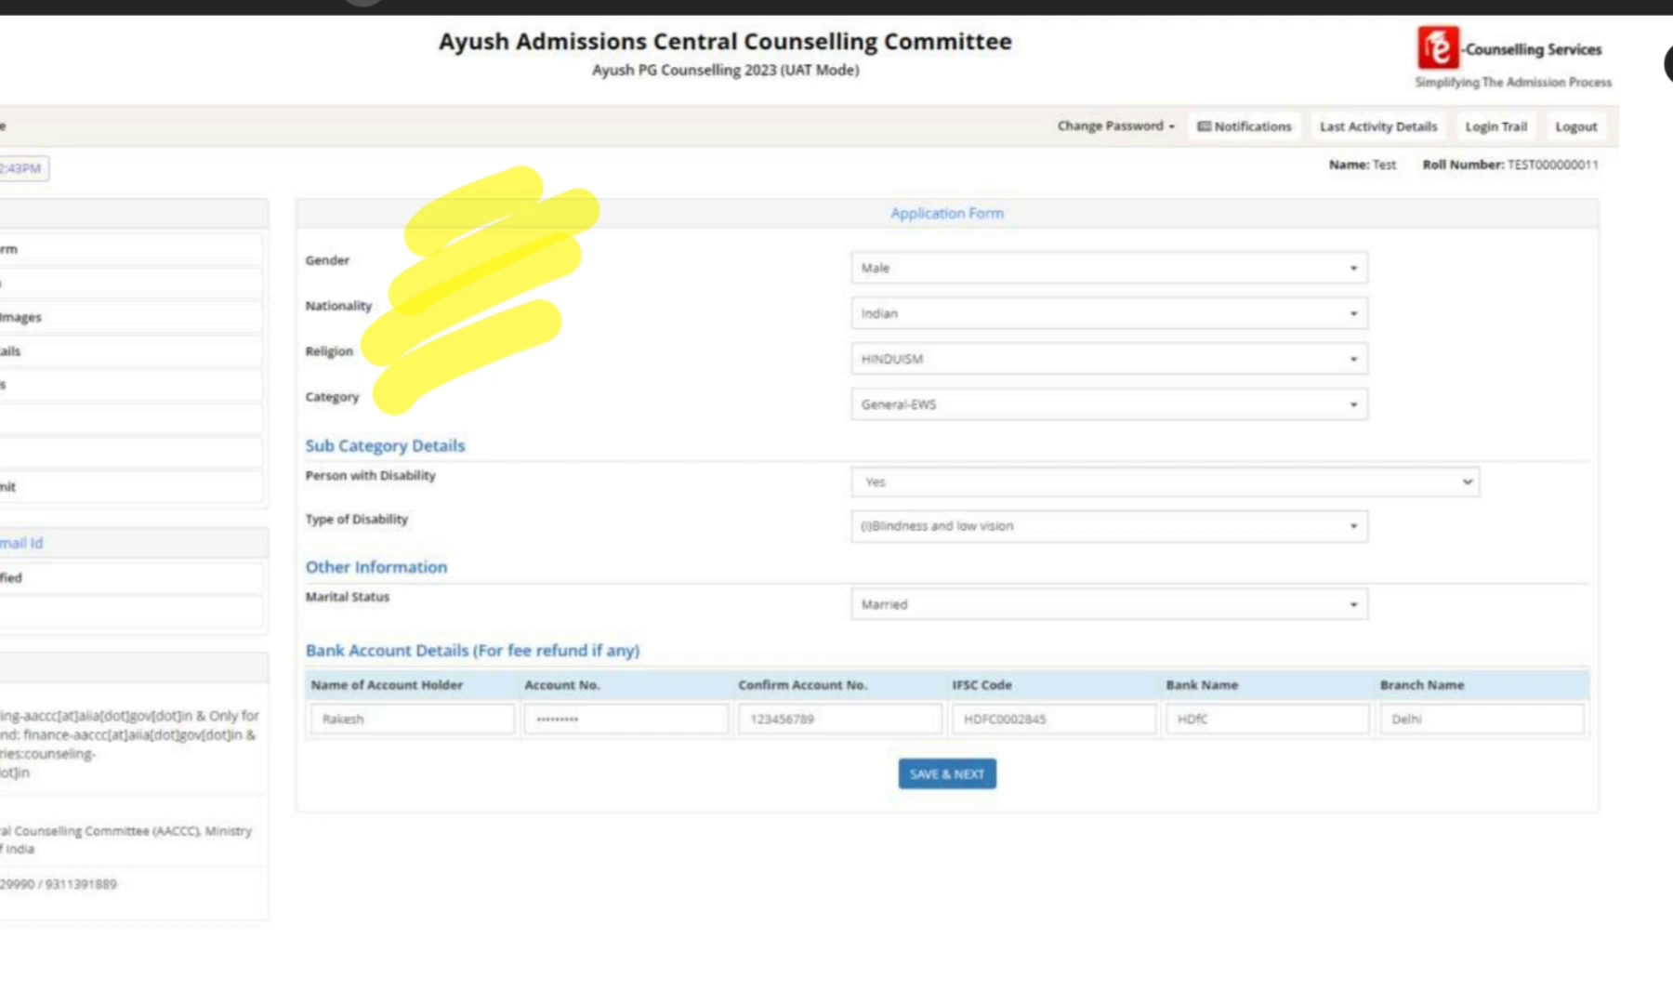
drag(781, 614, 1176, 573)
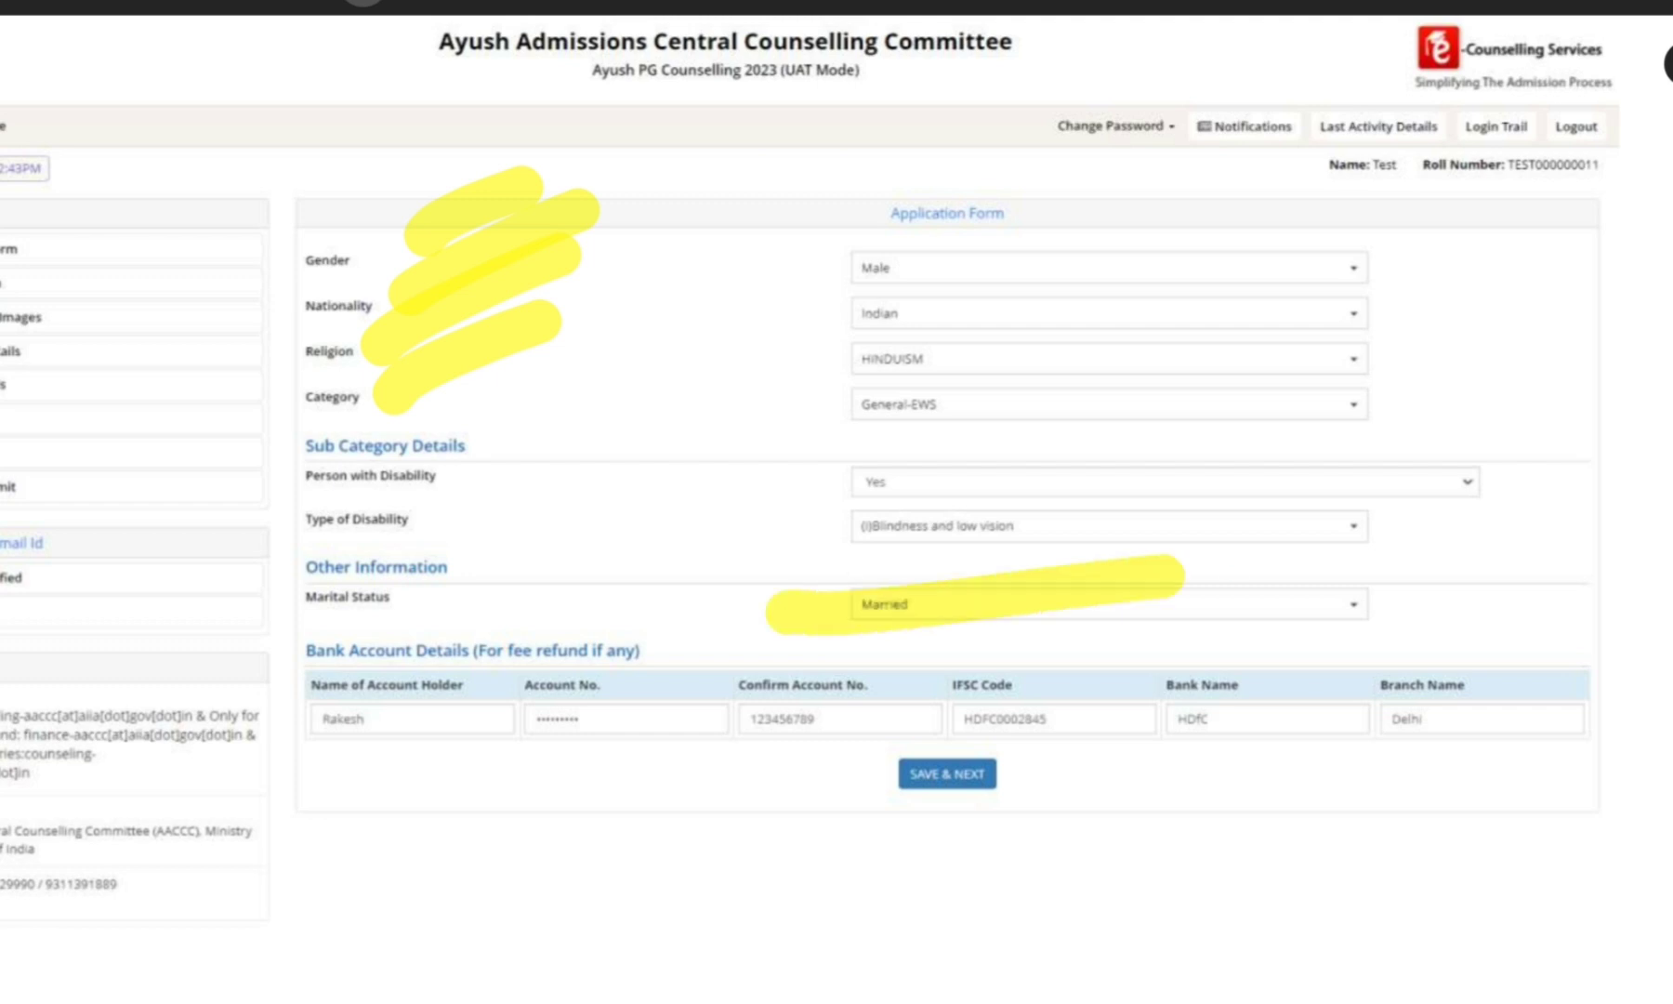
Highlight the Bank Account Details heading and the account holder, account number, confirmation, IFSC Code, Bank Name and Branch Name fields
drag(296, 667, 649, 637)
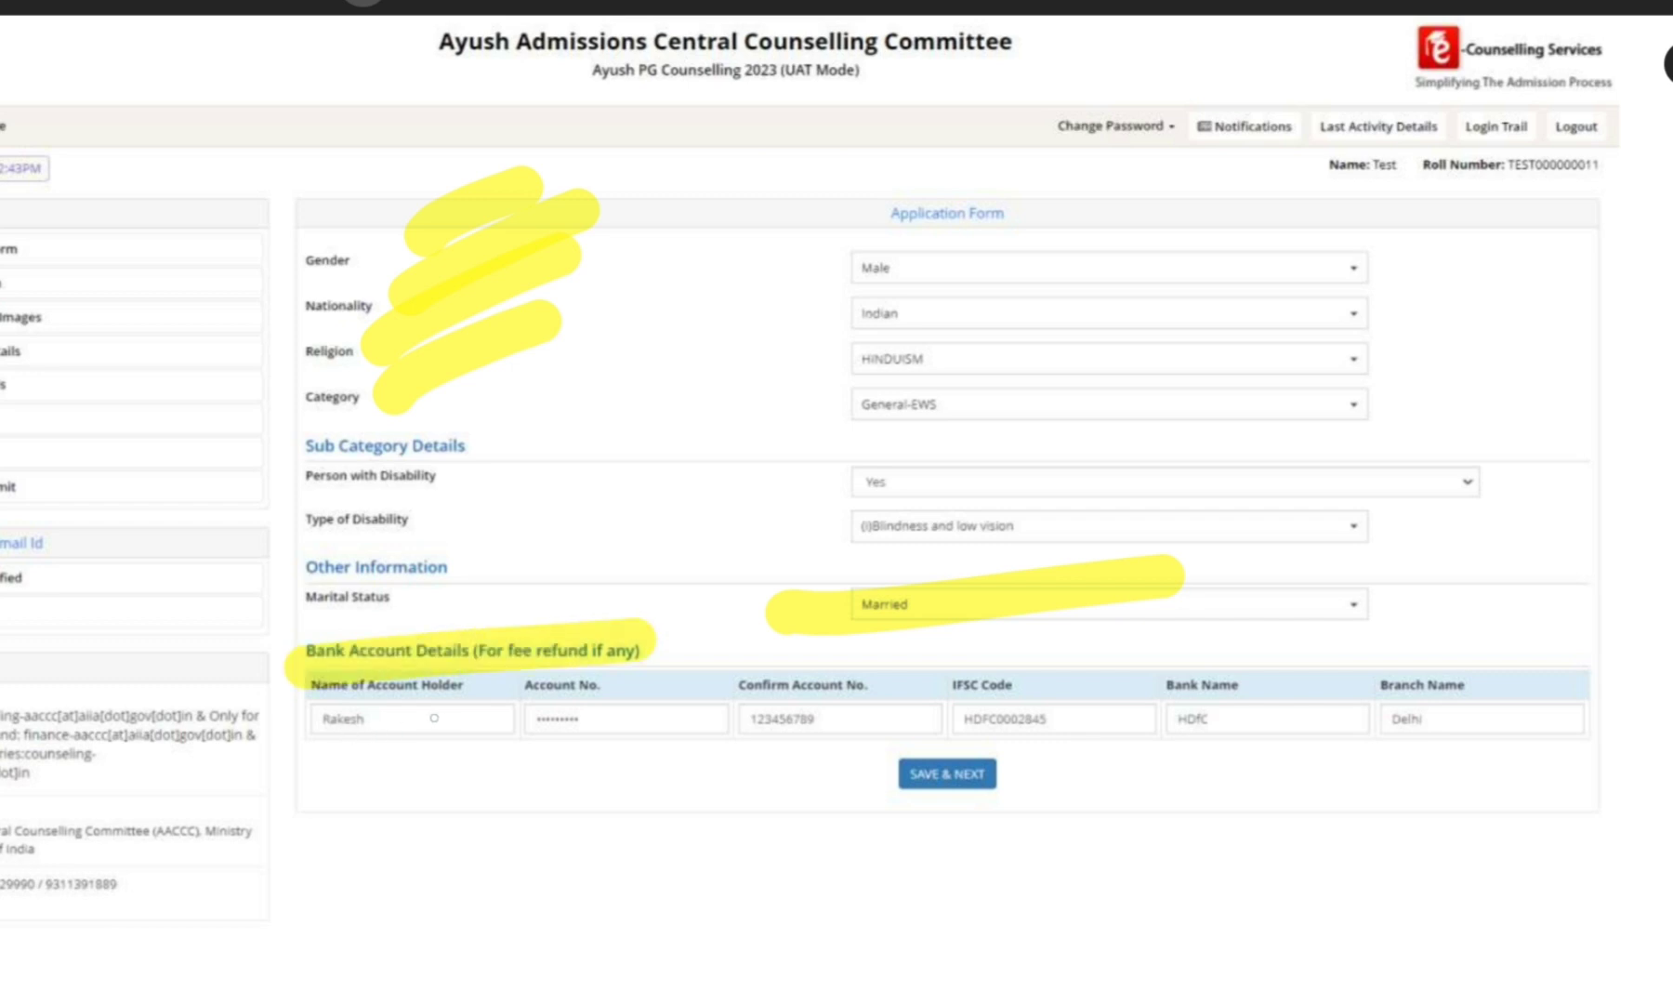
mouse_move(409, 708)
mouse_down()
mouse_move(353, 734)
mouse_move(444, 717)
mouse_up()
mouse_move(655, 704)
mouse_down()
mouse_move(615, 725)
mouse_move(502, 723)
mouse_move(651, 688)
mouse_up()
drag(870, 715, 692, 743)
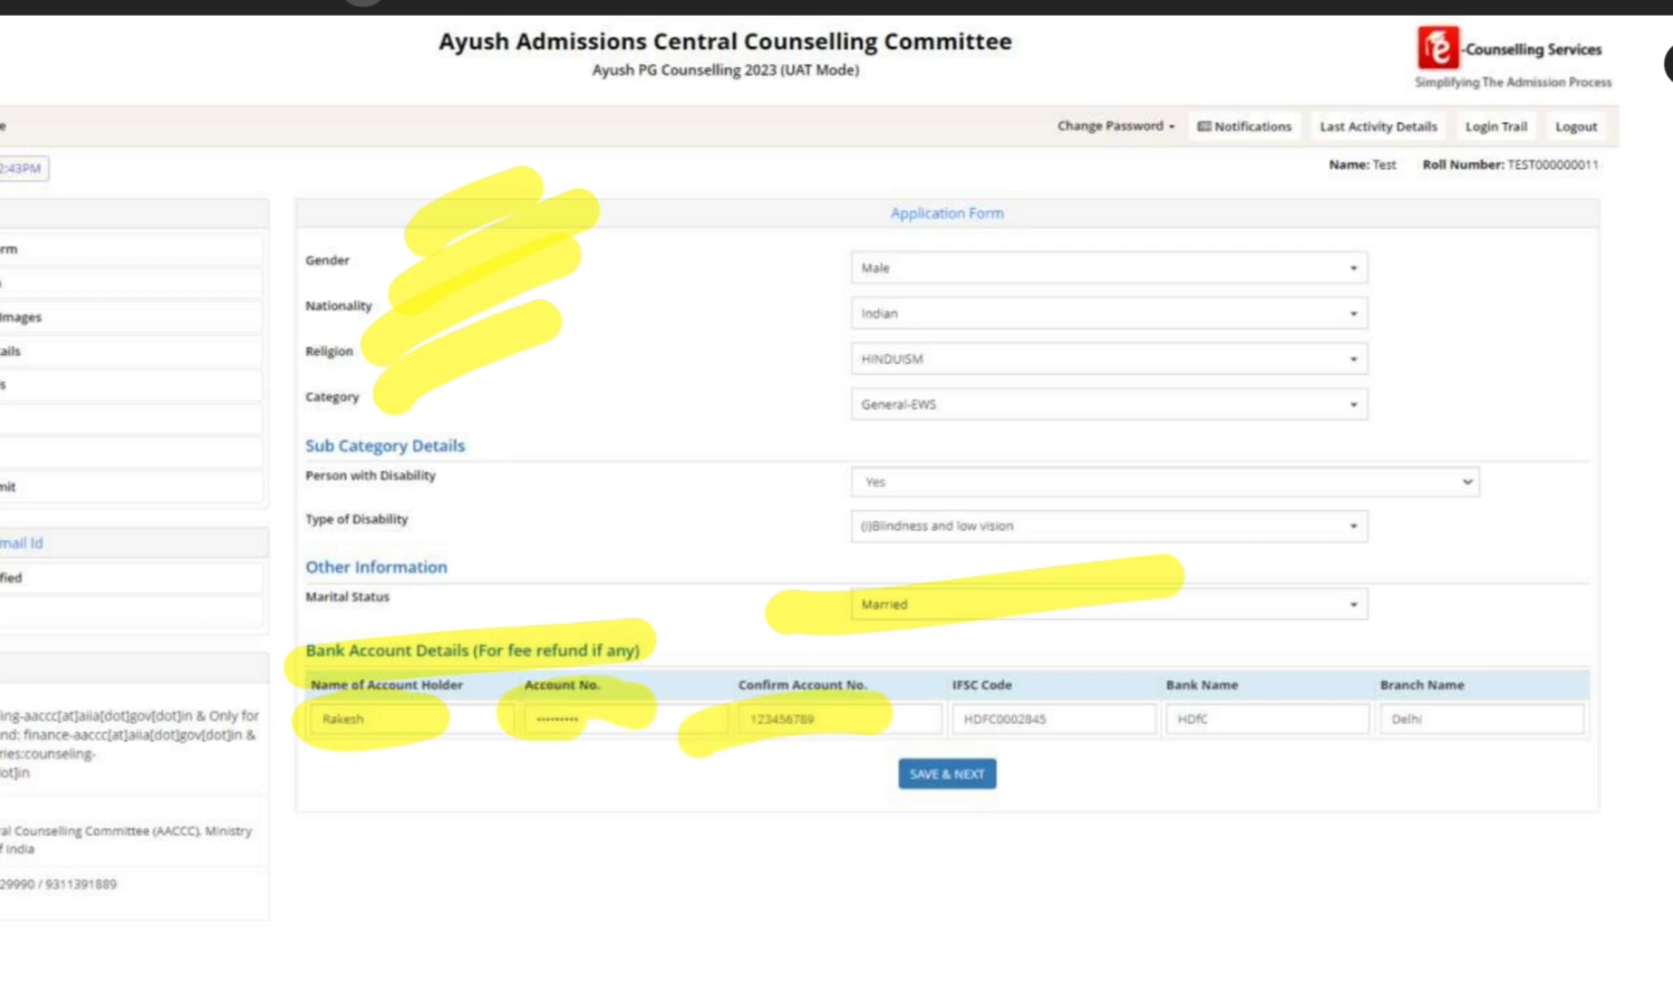
drag(966, 706, 1141, 714)
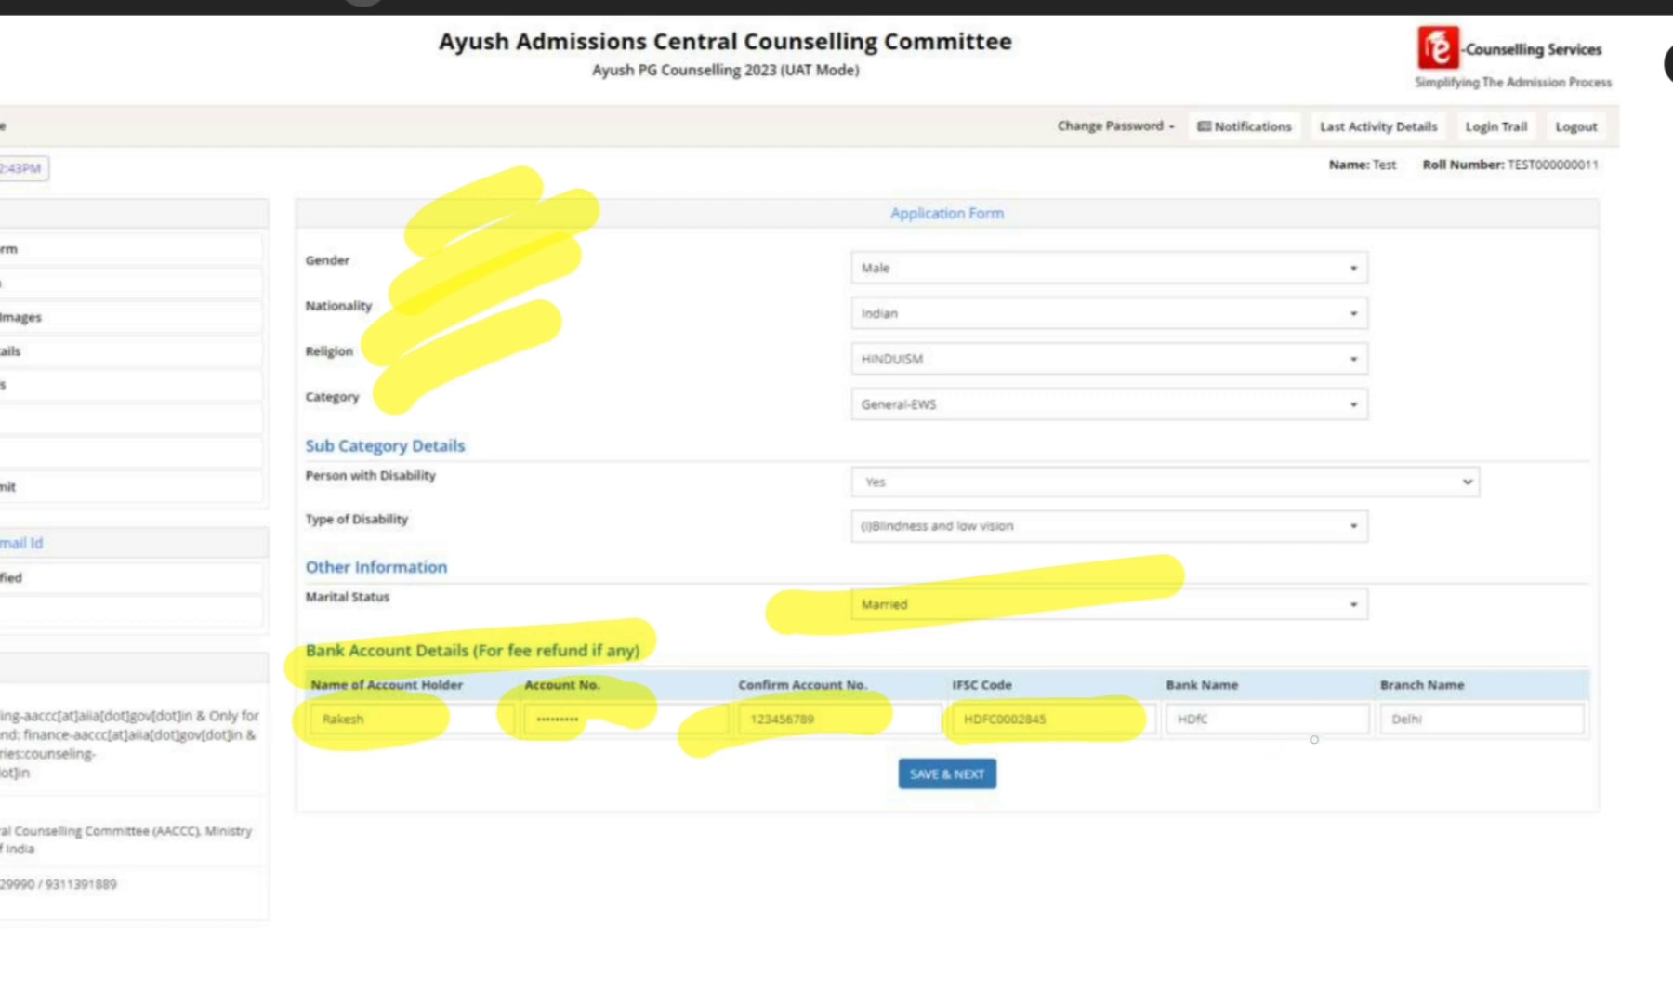
mouse_move(1292, 708)
mouse_down()
mouse_move(1148, 739)
mouse_move(1310, 678)
mouse_up()
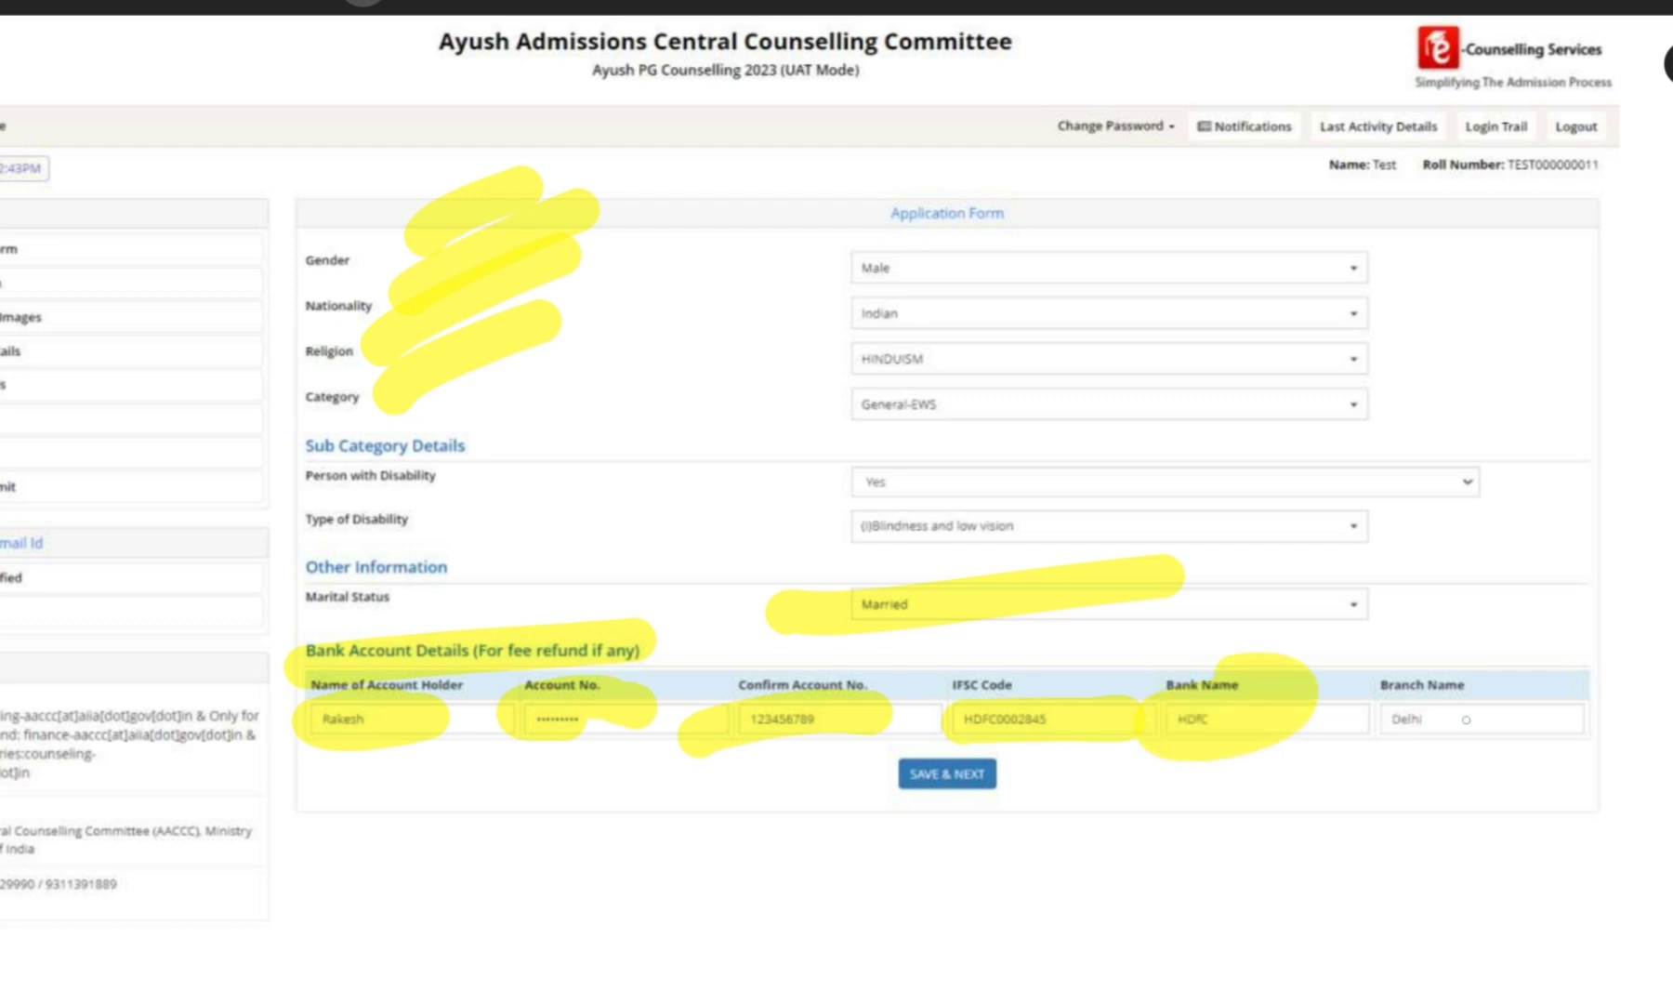
mouse_move(1465, 719)
mouse_down()
mouse_move(1513, 717)
mouse_move(1524, 689)
mouse_up()
Circle the Preview of Uploaded Documents/Images heading and highlight the required cancelled cheque or passbook text and its Document Specifications
scroll(836, 502, down, 10)
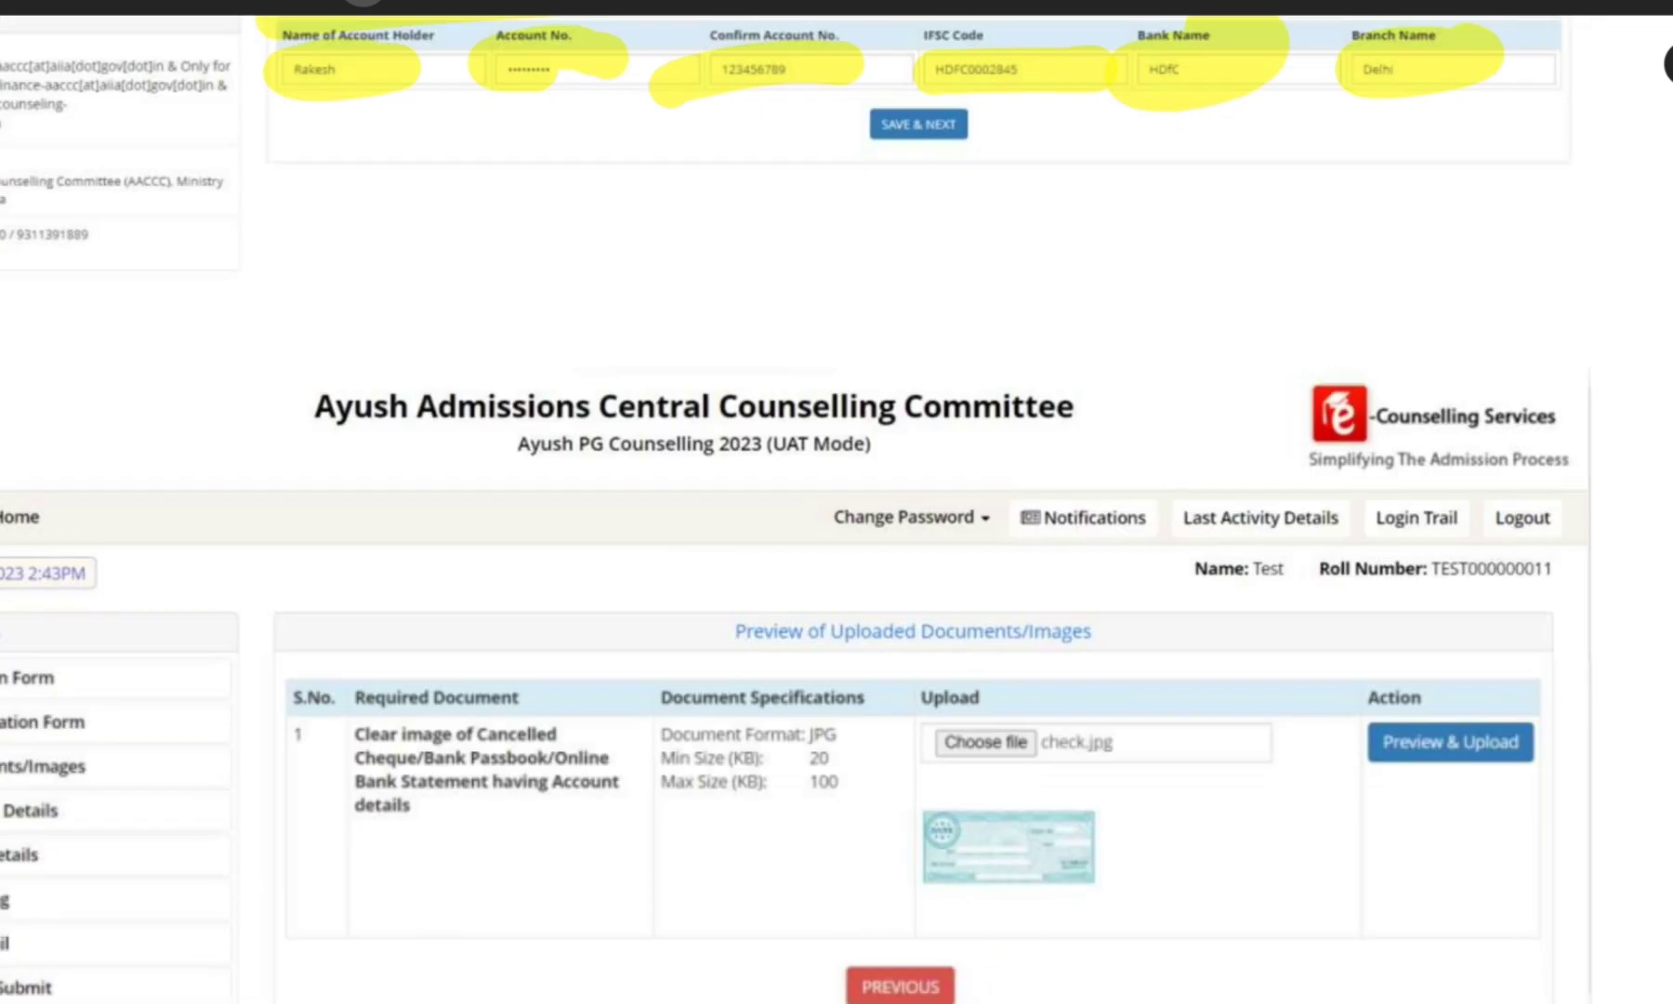
scroll(836, 502, up, 3)
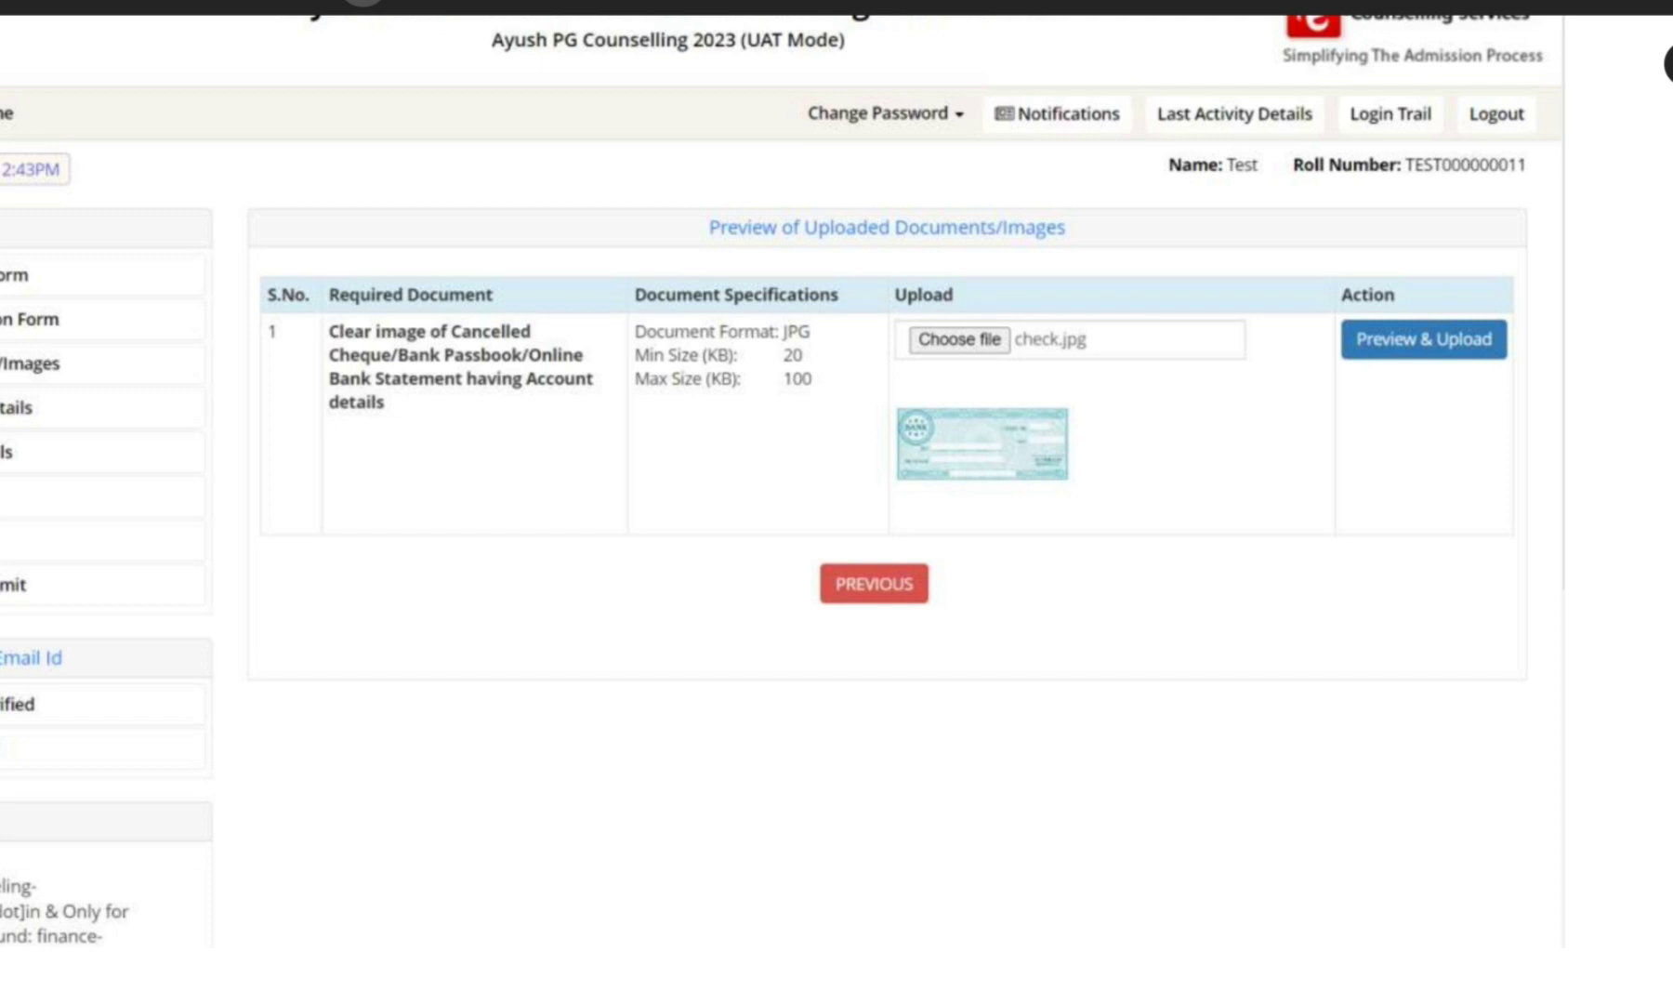
mouse_move(915, 176)
mouse_down()
mouse_move(641, 216)
mouse_move(1152, 228)
mouse_move(985, 147)
mouse_up()
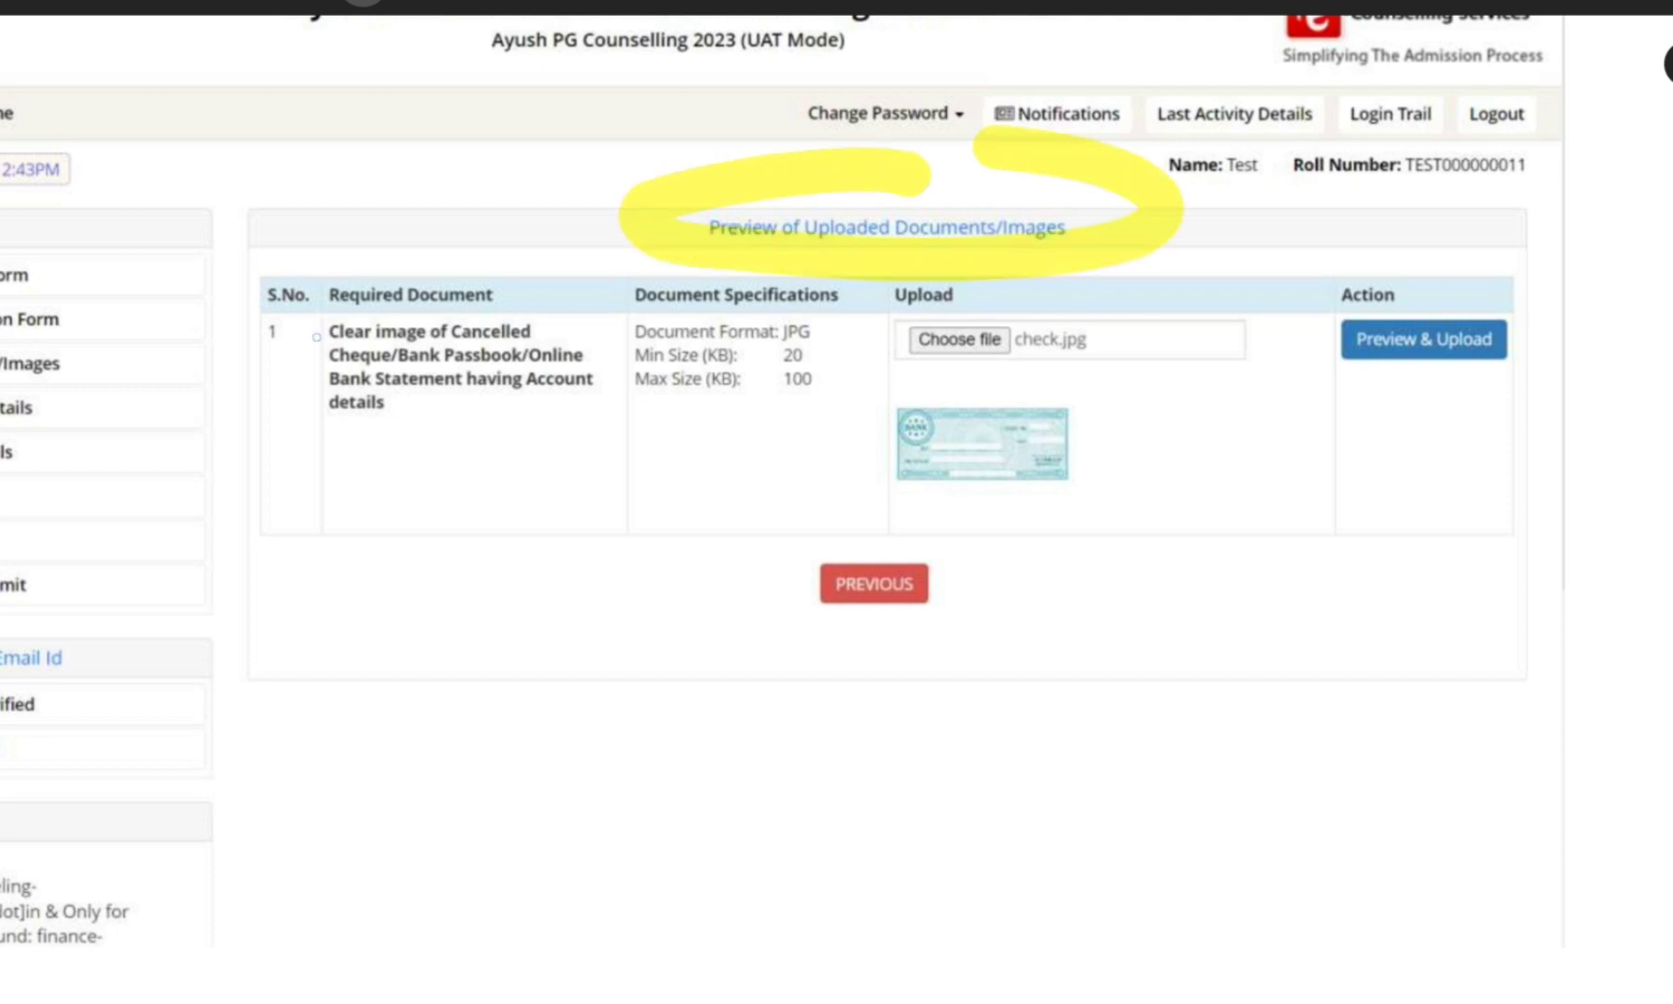
mouse_move(316, 334)
mouse_down()
mouse_move(418, 351)
mouse_move(539, 316)
mouse_move(558, 367)
mouse_move(316, 391)
mouse_move(590, 381)
mouse_move(400, 425)
mouse_move(446, 409)
mouse_up()
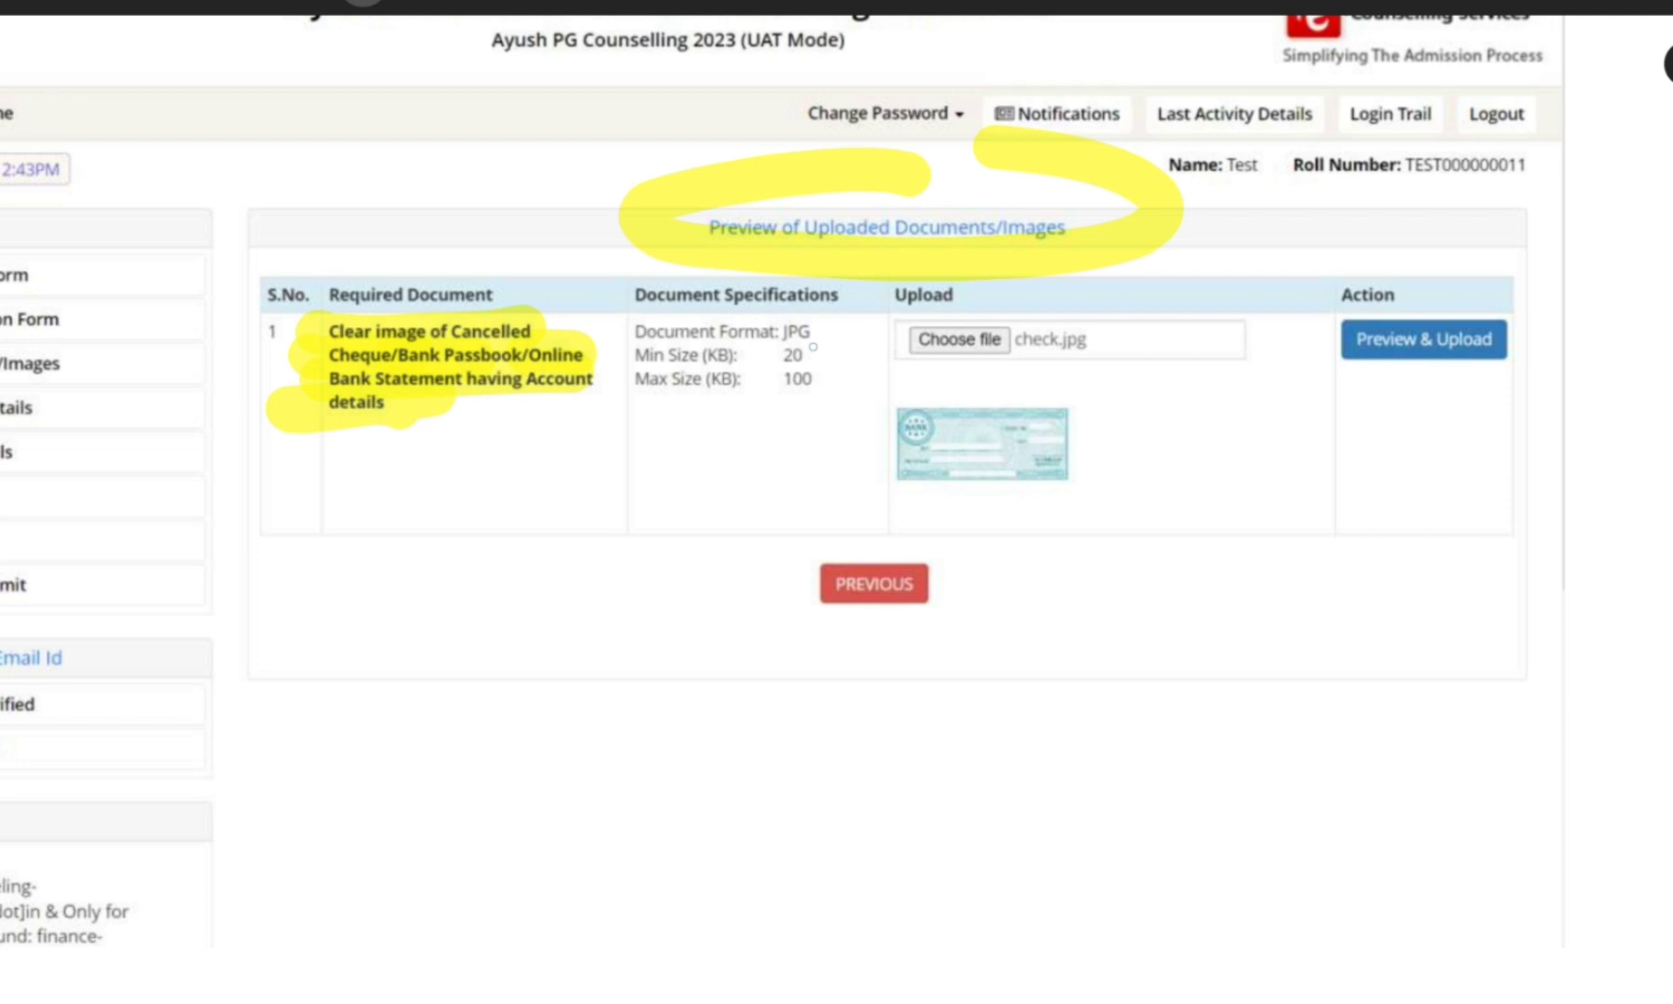
mouse_move(813, 347)
mouse_down()
mouse_move(785, 355)
mouse_move(841, 390)
mouse_move(758, 395)
mouse_up()
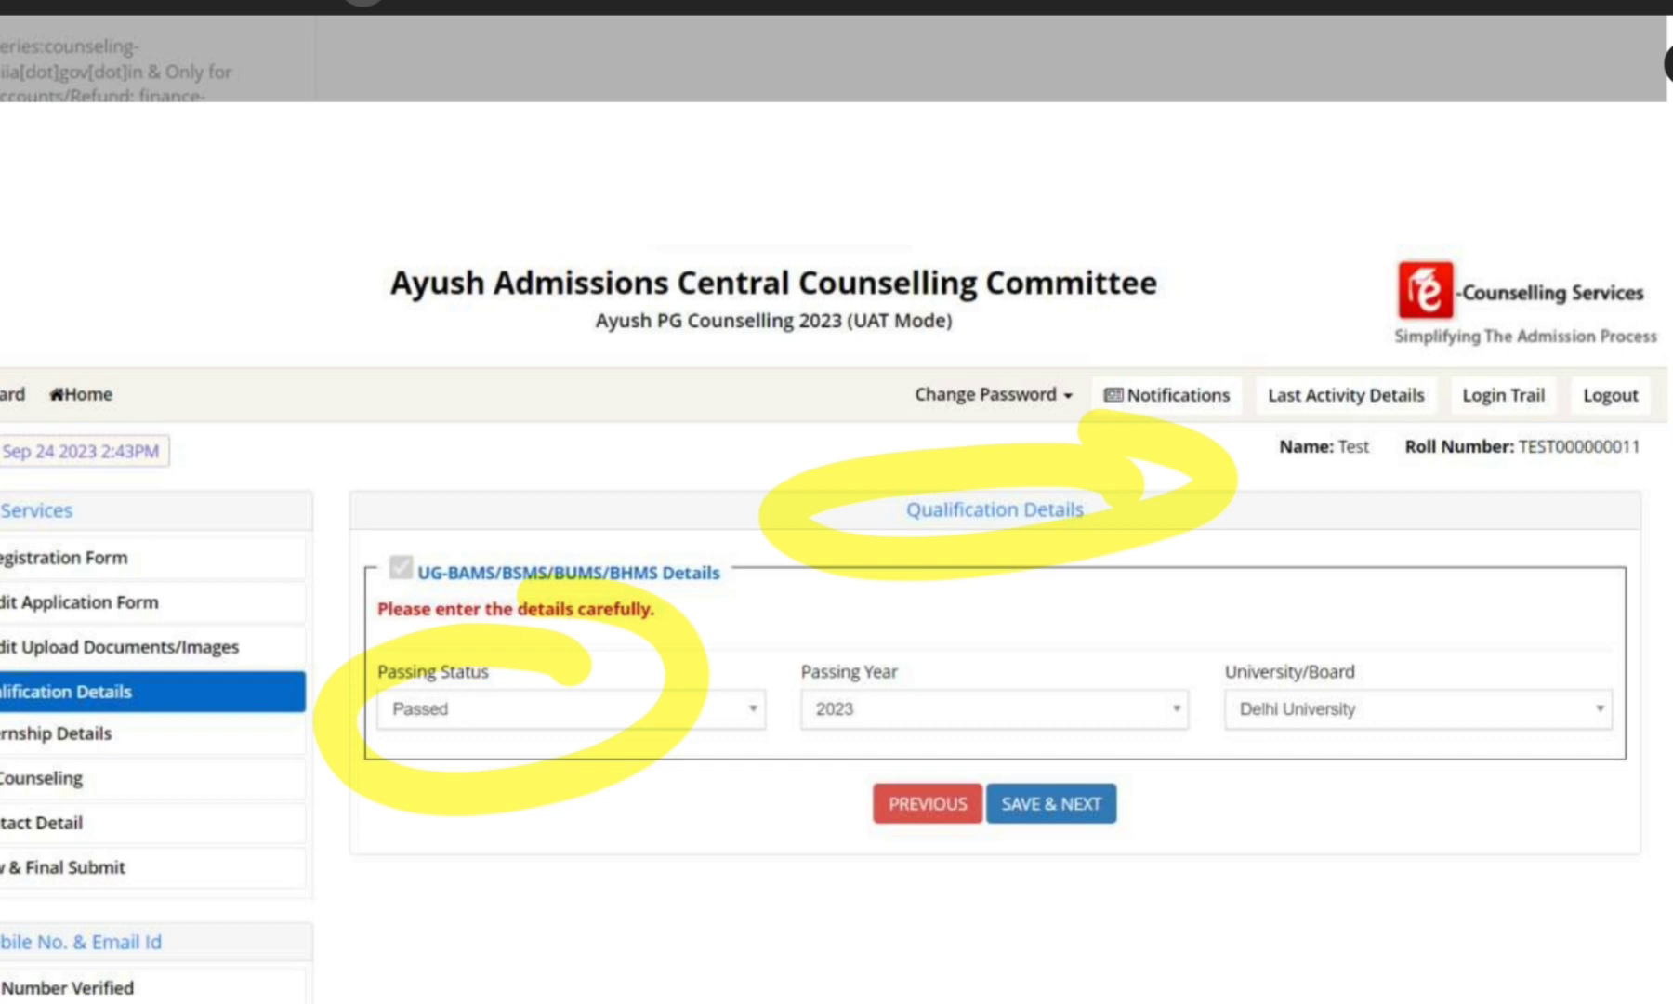
On the Qualification Details page, mark the University/Board field and the Save & Next button
drag(1440, 685, 1668, 609)
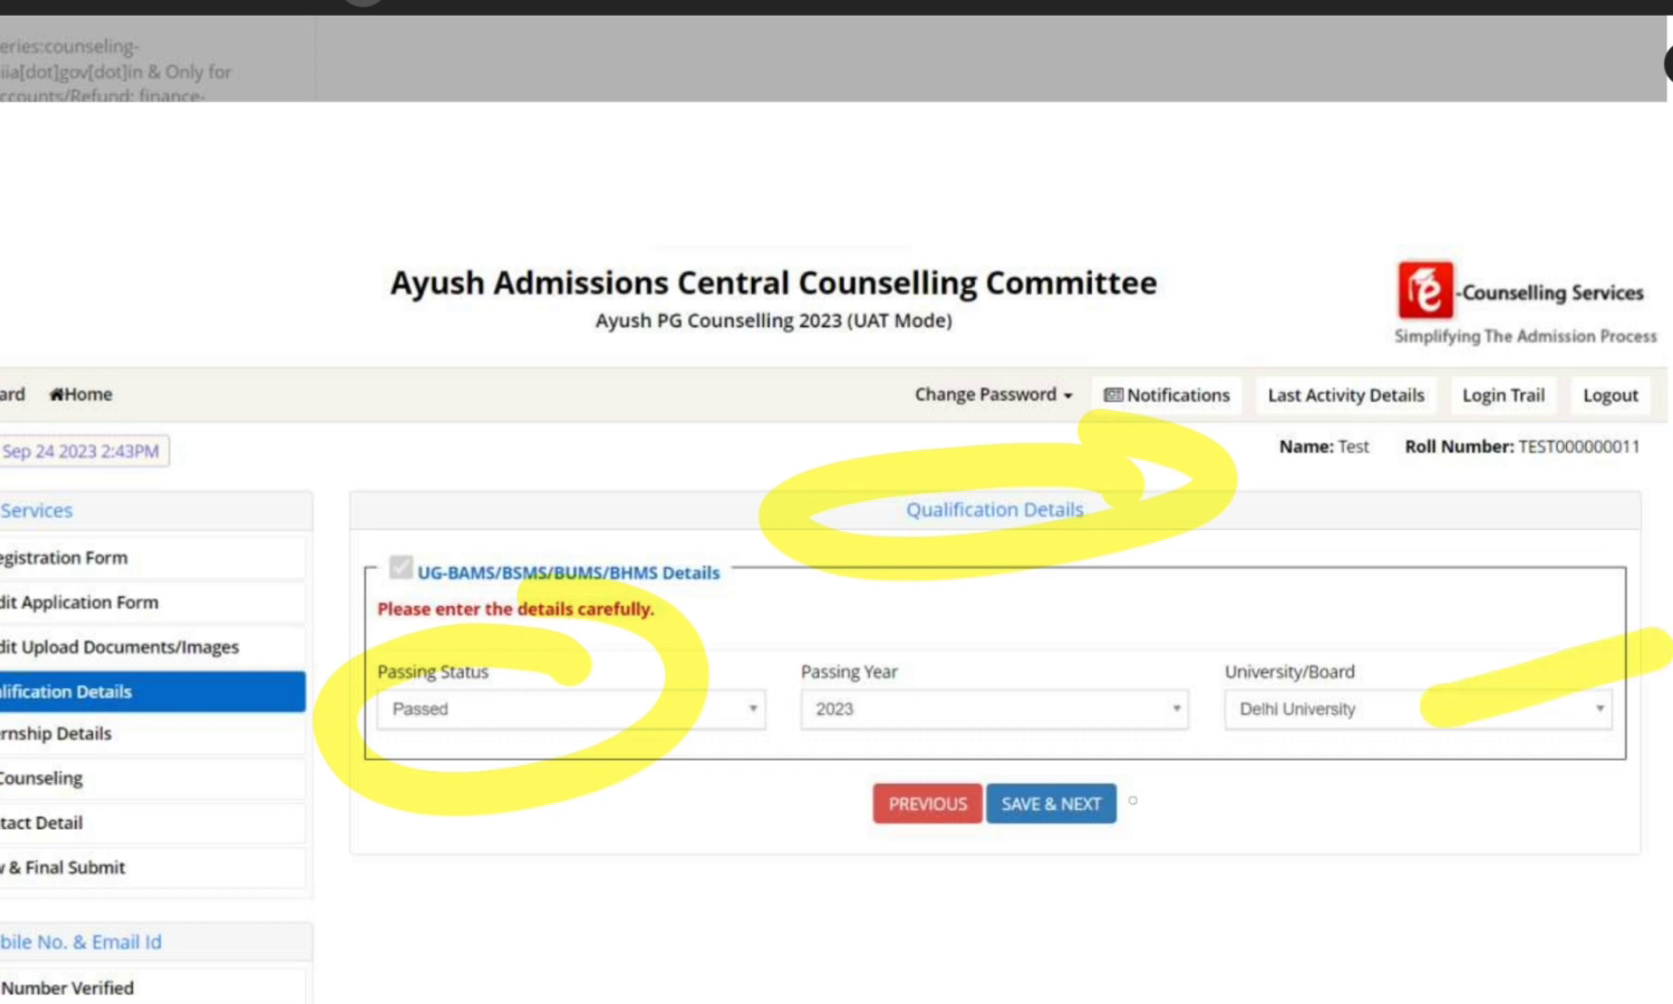
drag(1073, 823, 1282, 697)
Circle the Internship Completion Details heading and highlight the full Instruction for Internship line about 31 October 2023 eligibility
scroll(836, 502, down, 15)
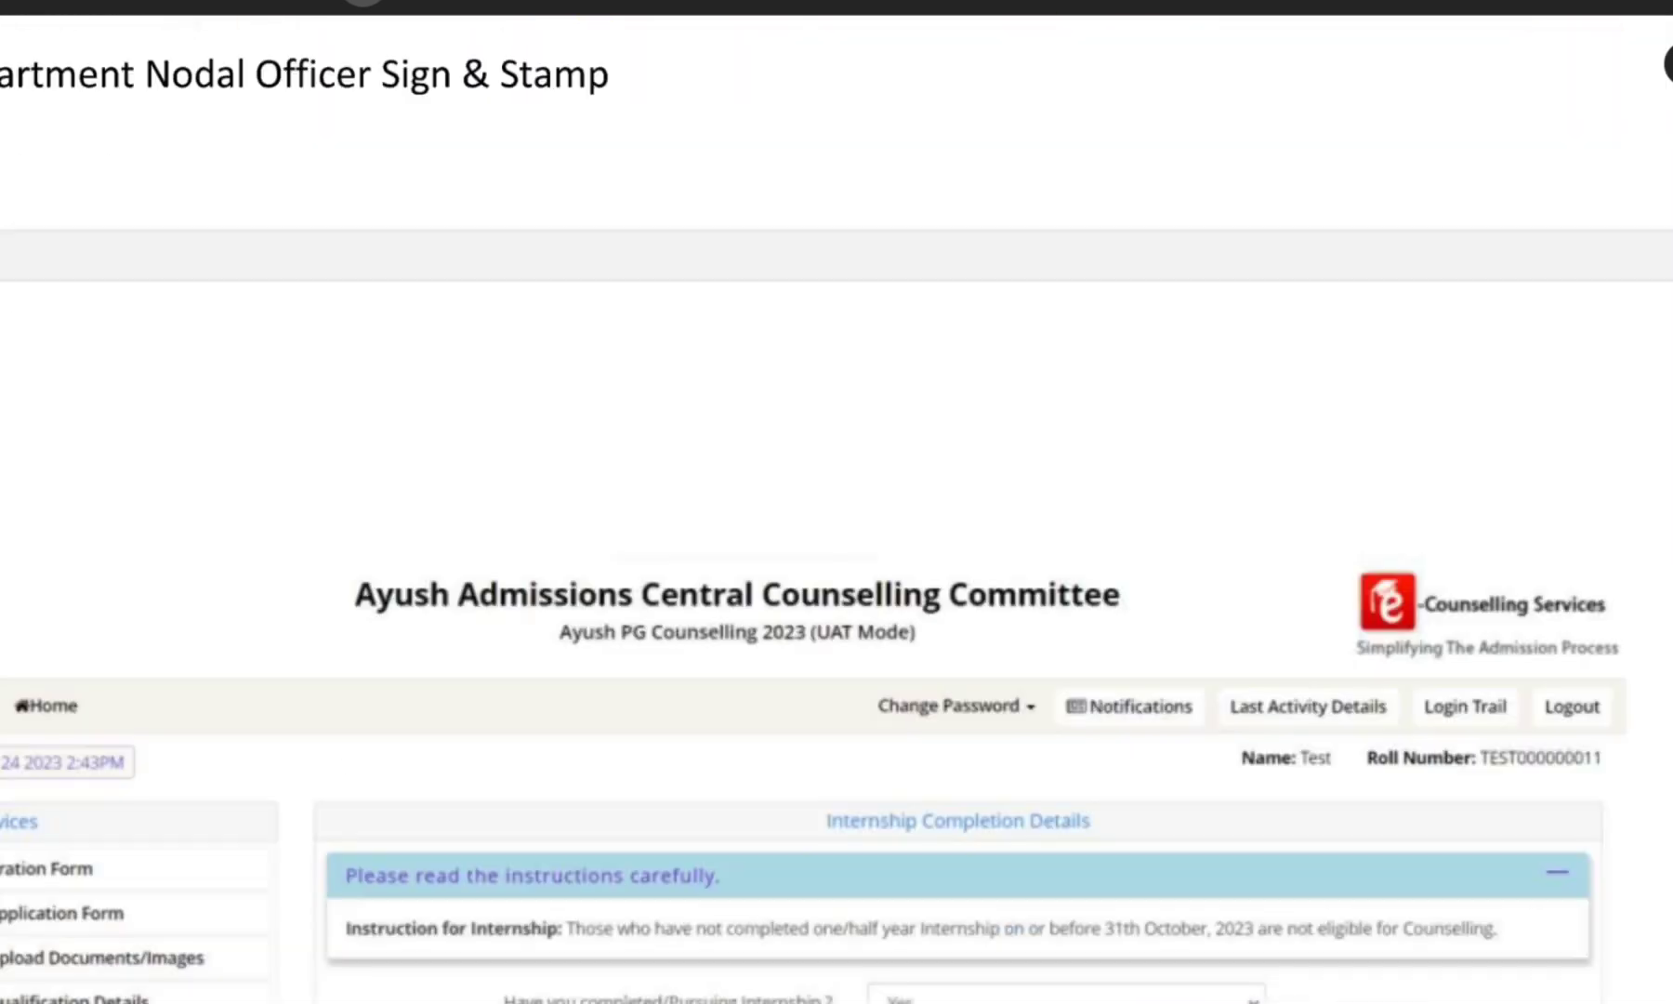
scroll(837, 502, down, 2)
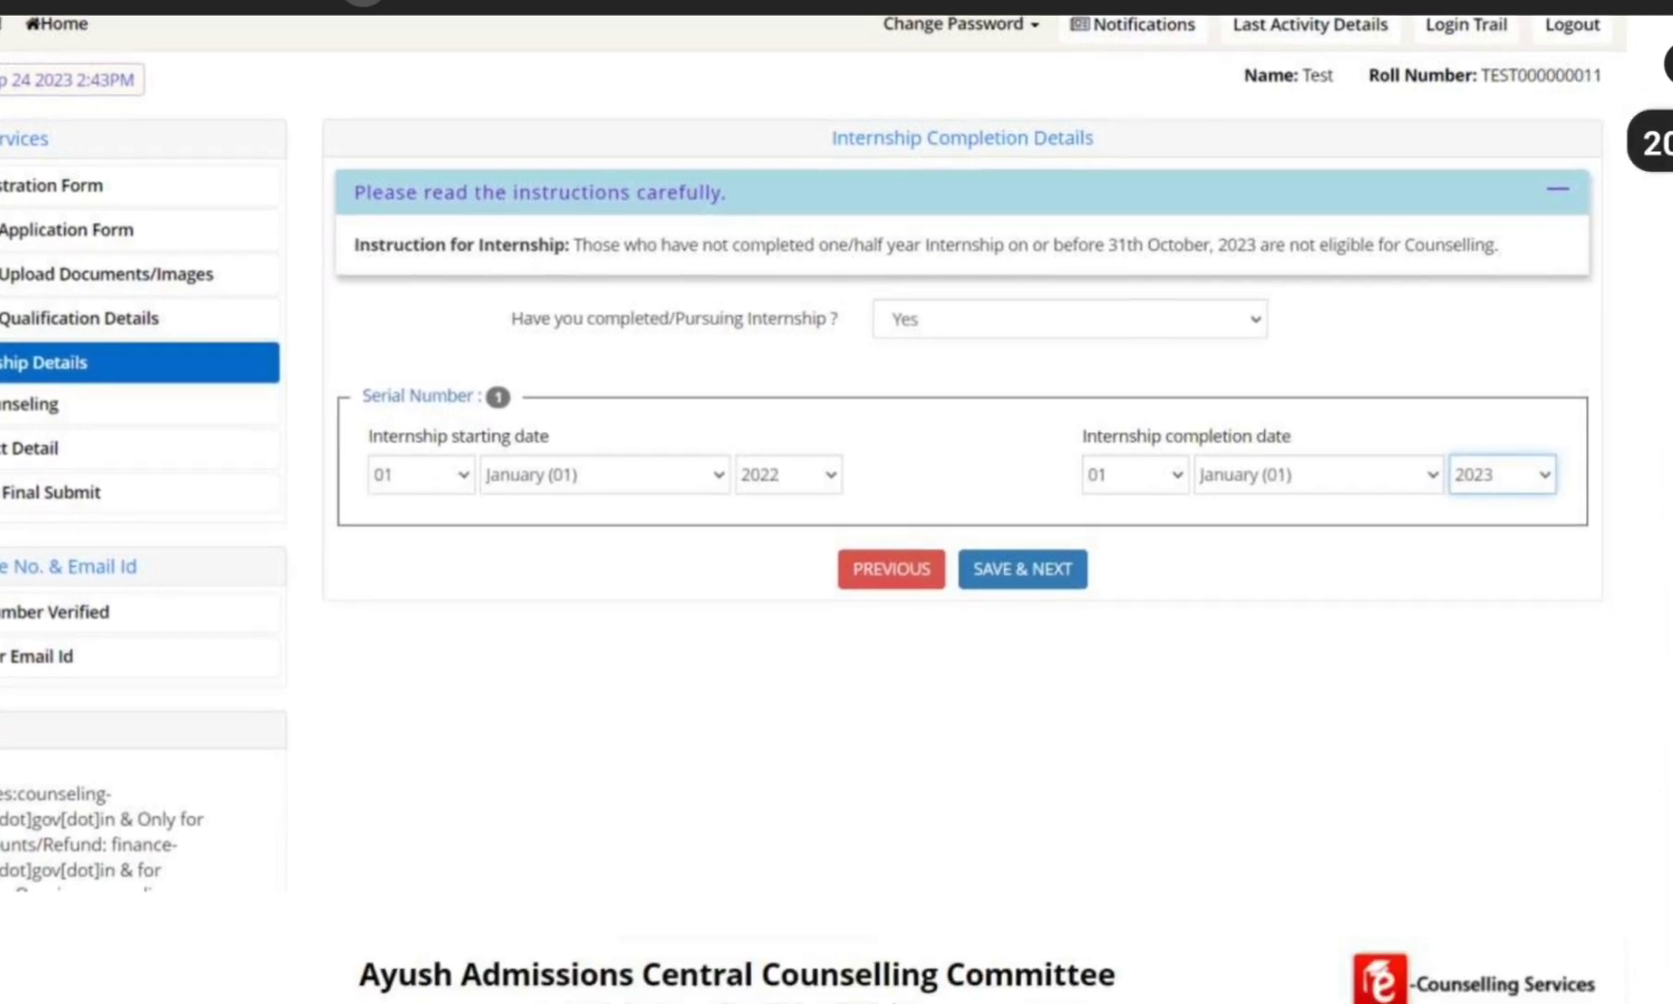
mouse_move(1118, 127)
mouse_down()
mouse_move(1064, 103)
mouse_move(780, 172)
mouse_move(1208, 102)
mouse_up()
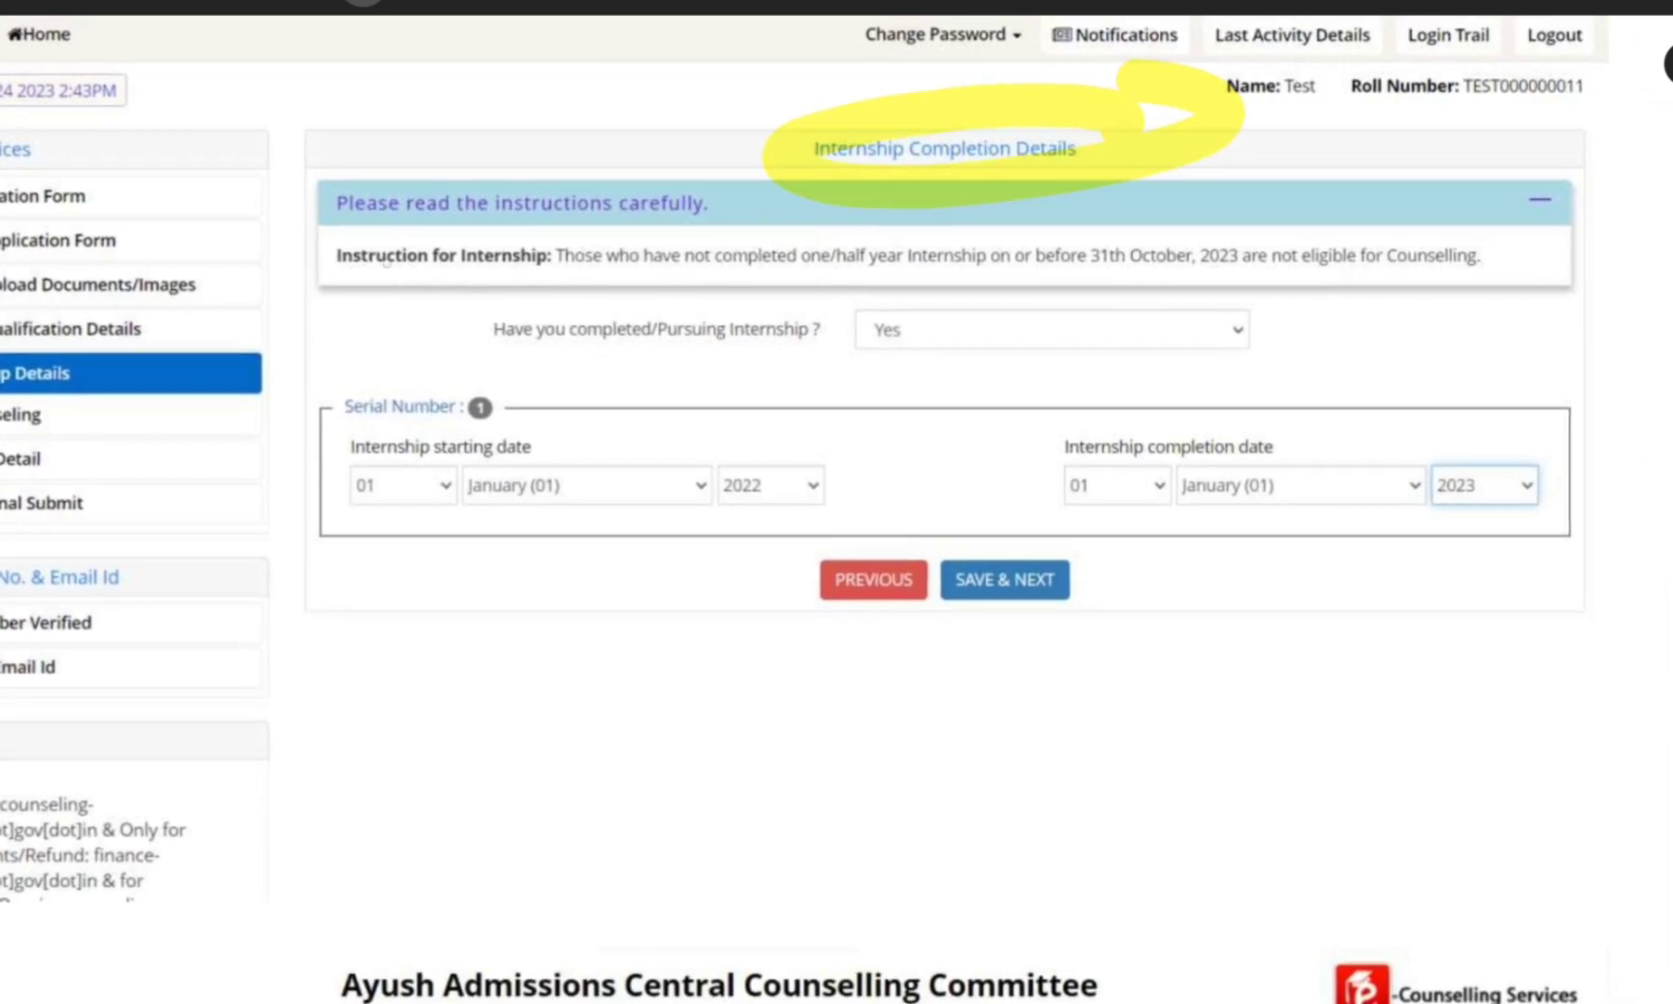
drag(345, 267, 1515, 258)
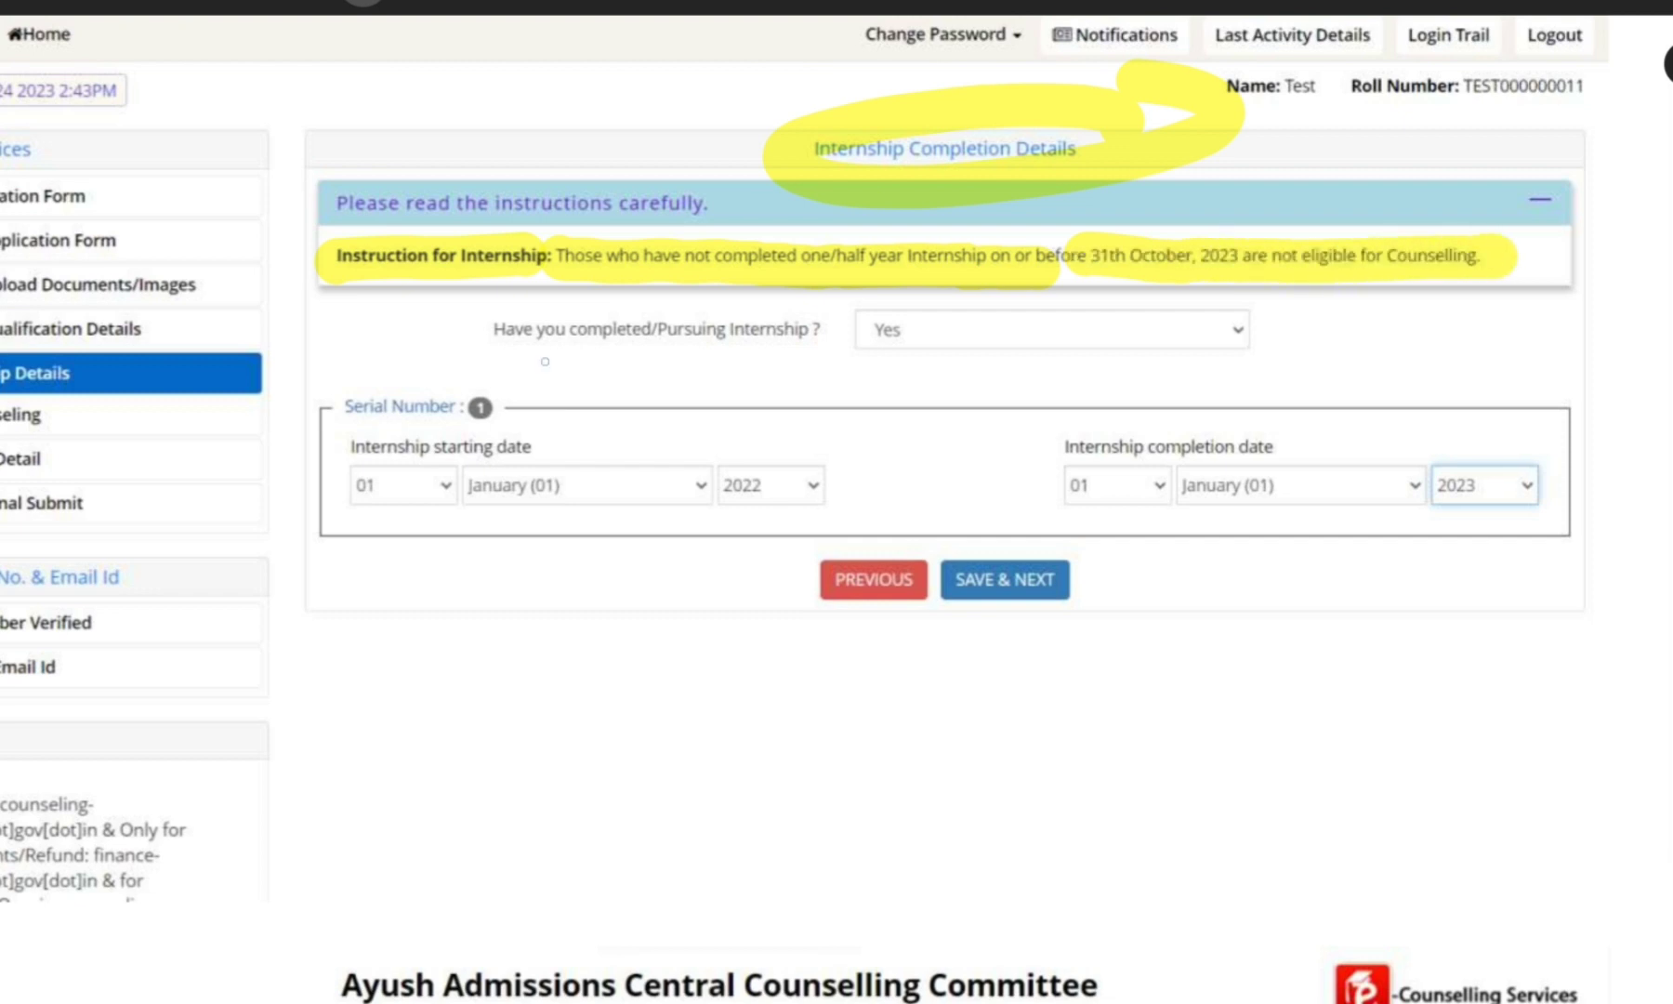
Highlight the completed/pursuing internship question with its answer field and the starting and completion dates, and mark the Save & Next button
drag(456, 340, 832, 331)
drag(1268, 320, 983, 324)
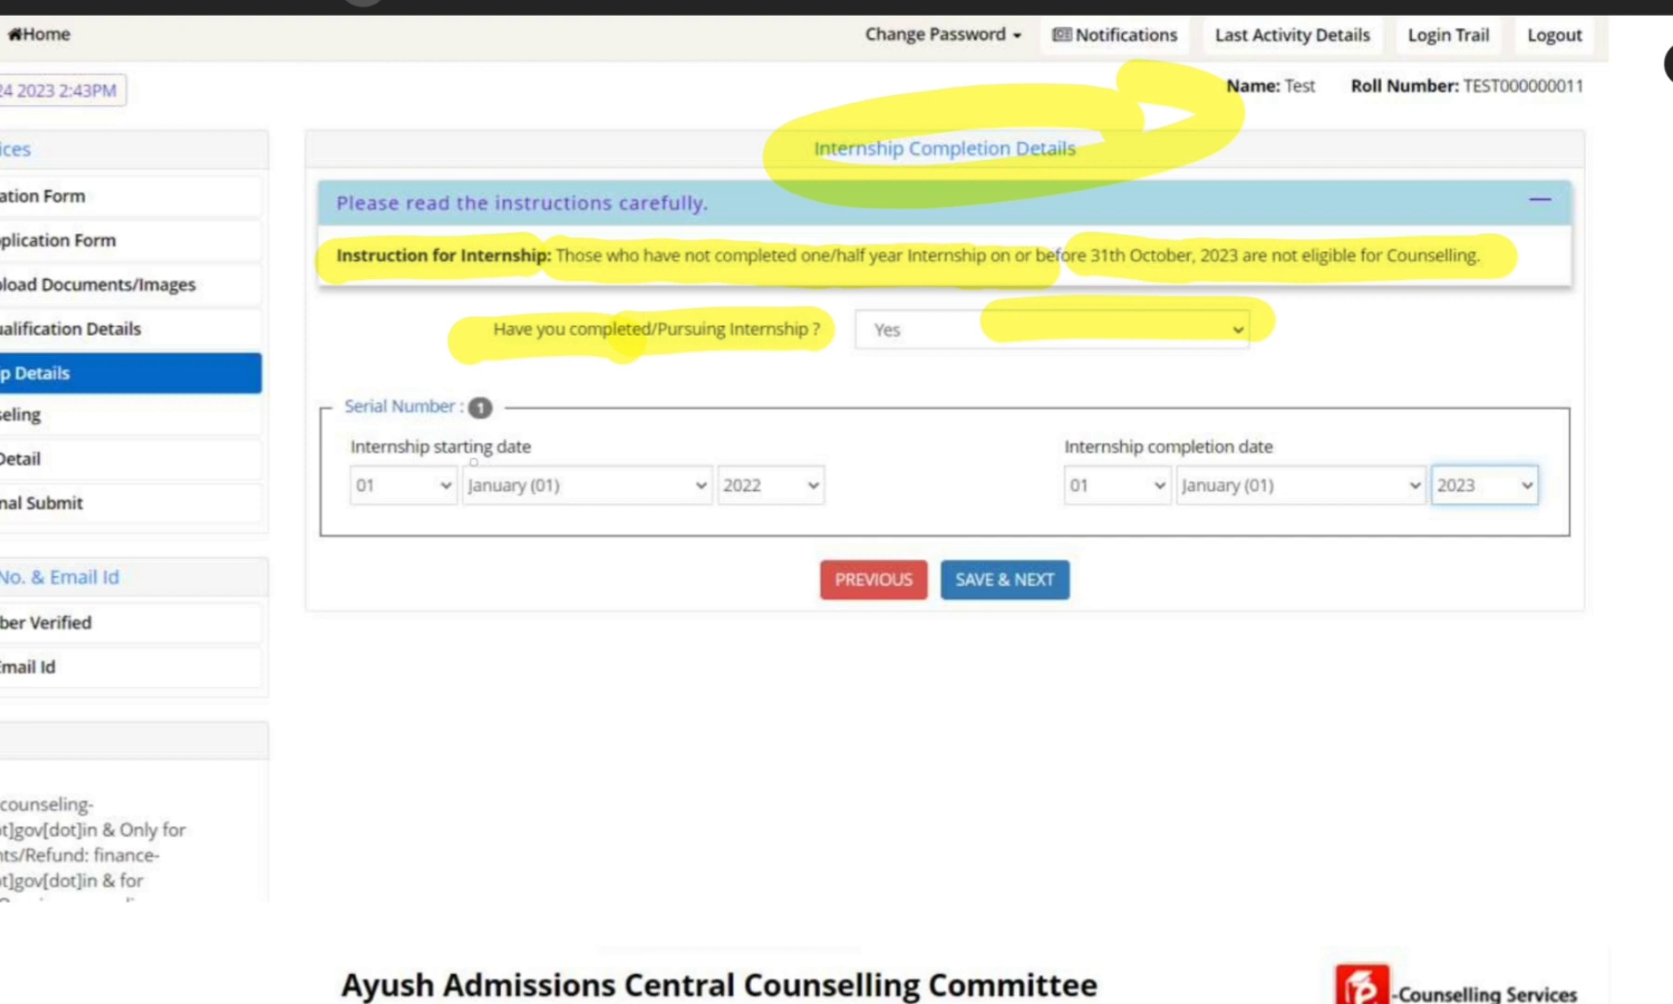
drag(557, 433, 336, 448)
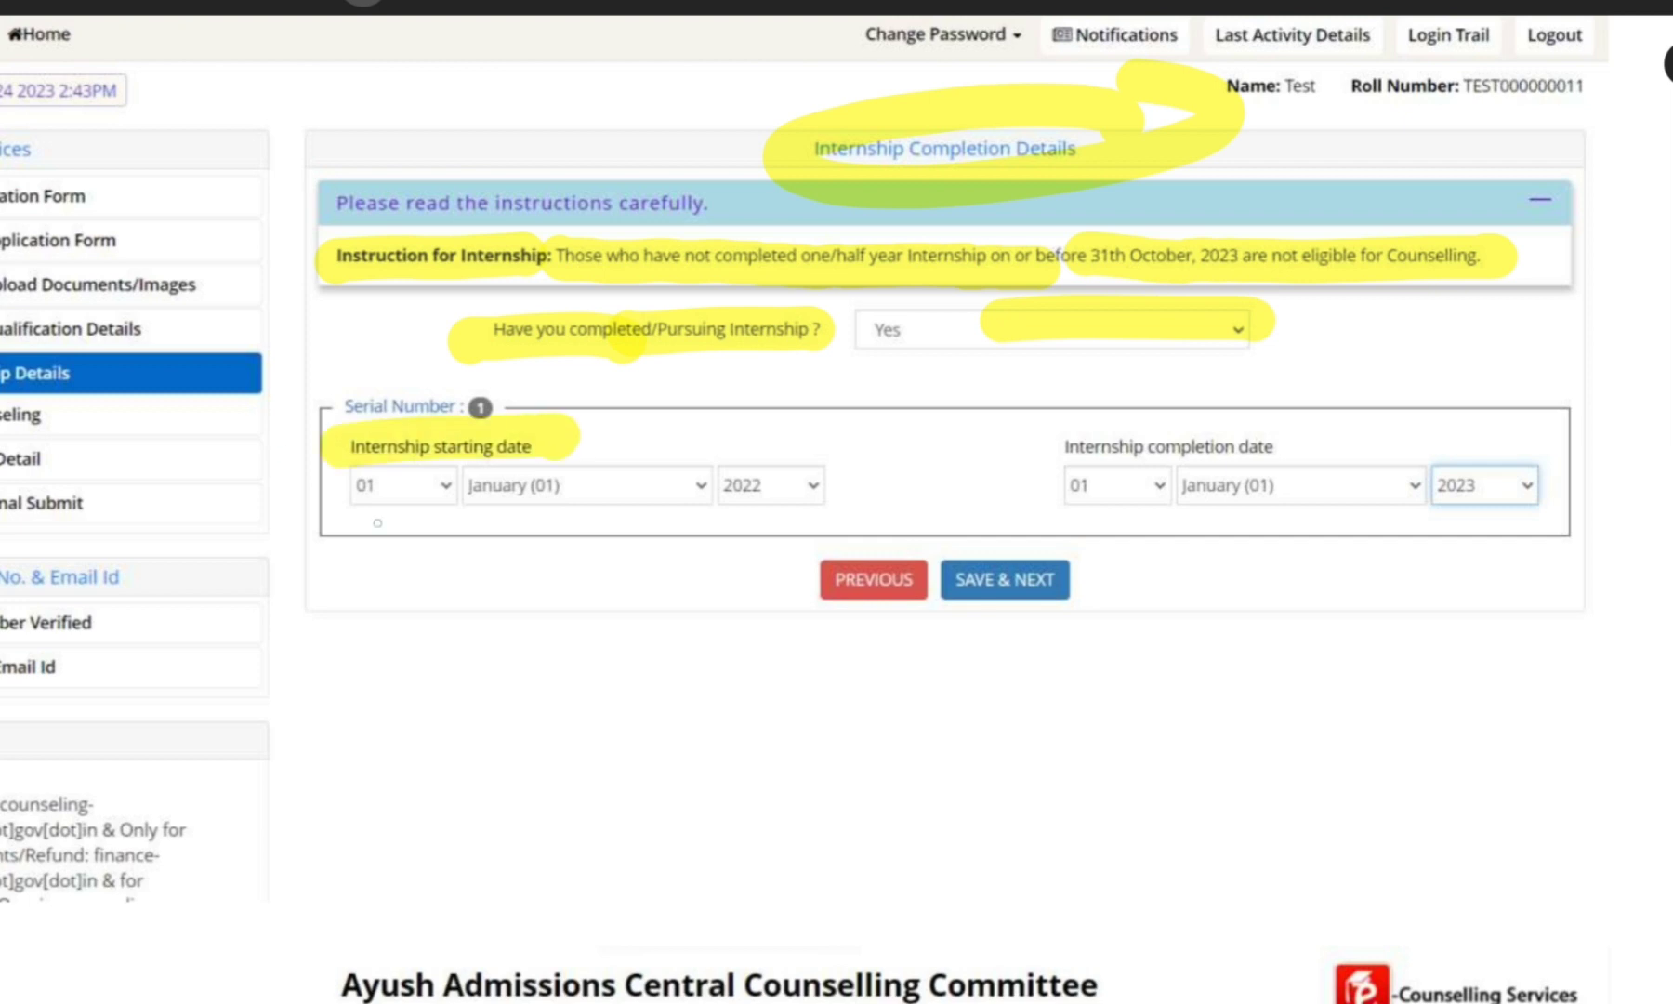
click(350, 510)
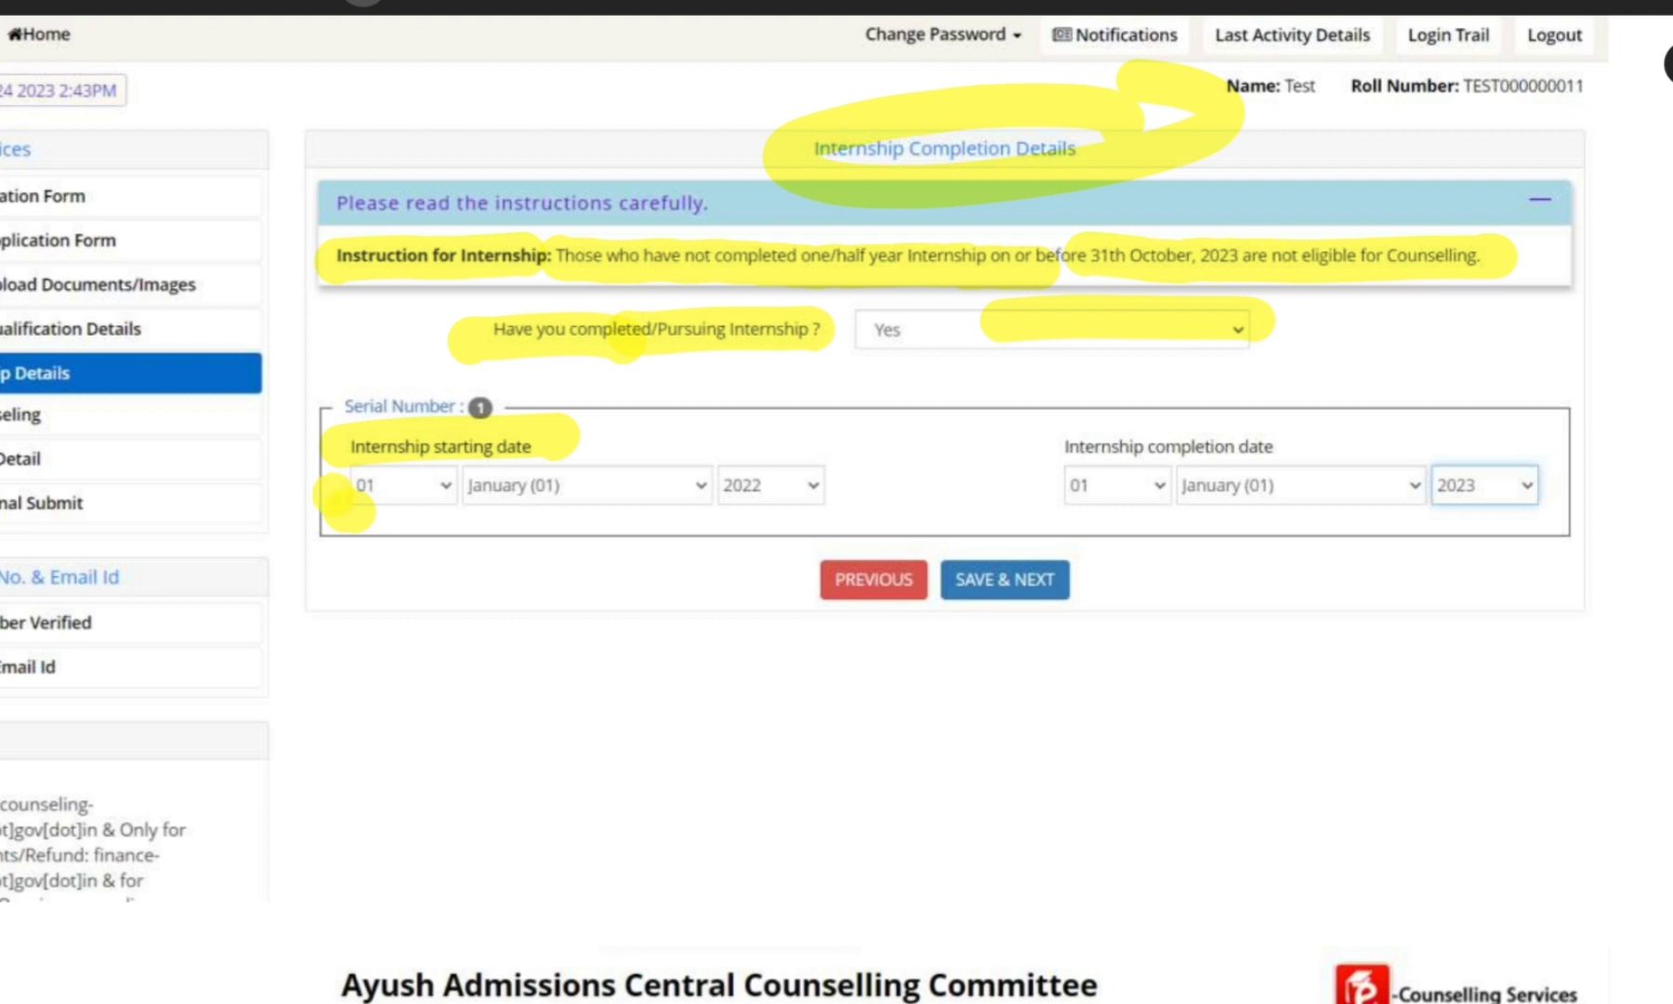
drag(335, 488, 762, 477)
drag(1234, 494, 1550, 509)
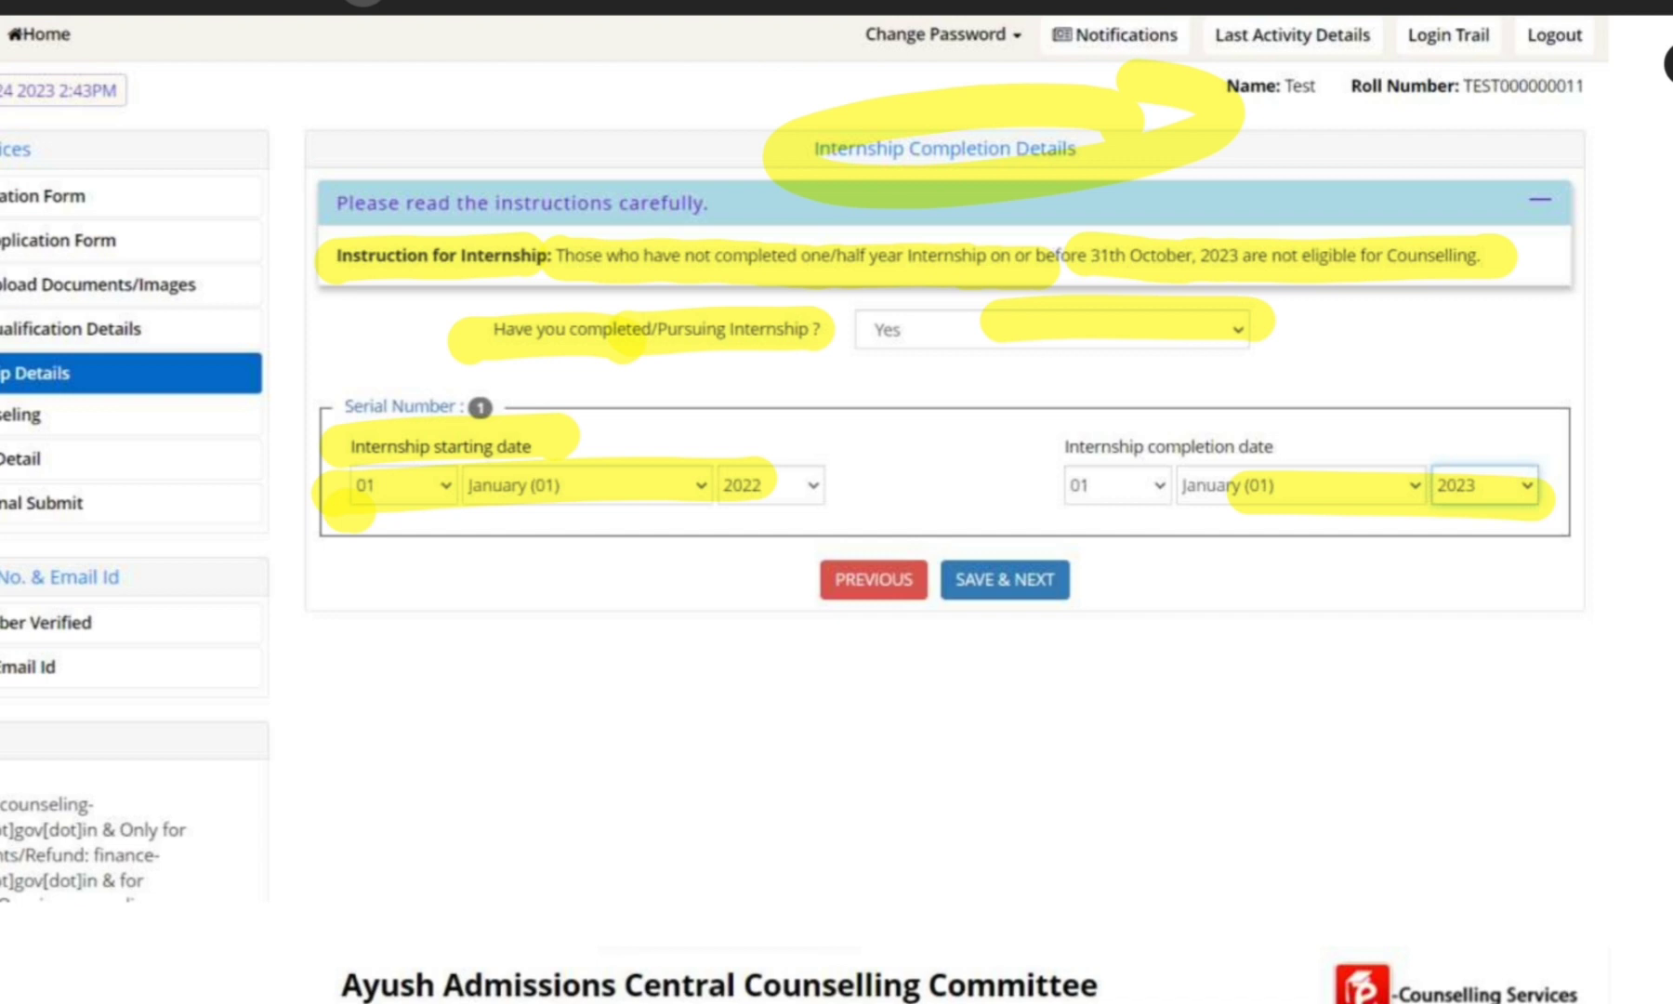
drag(972, 680, 1190, 486)
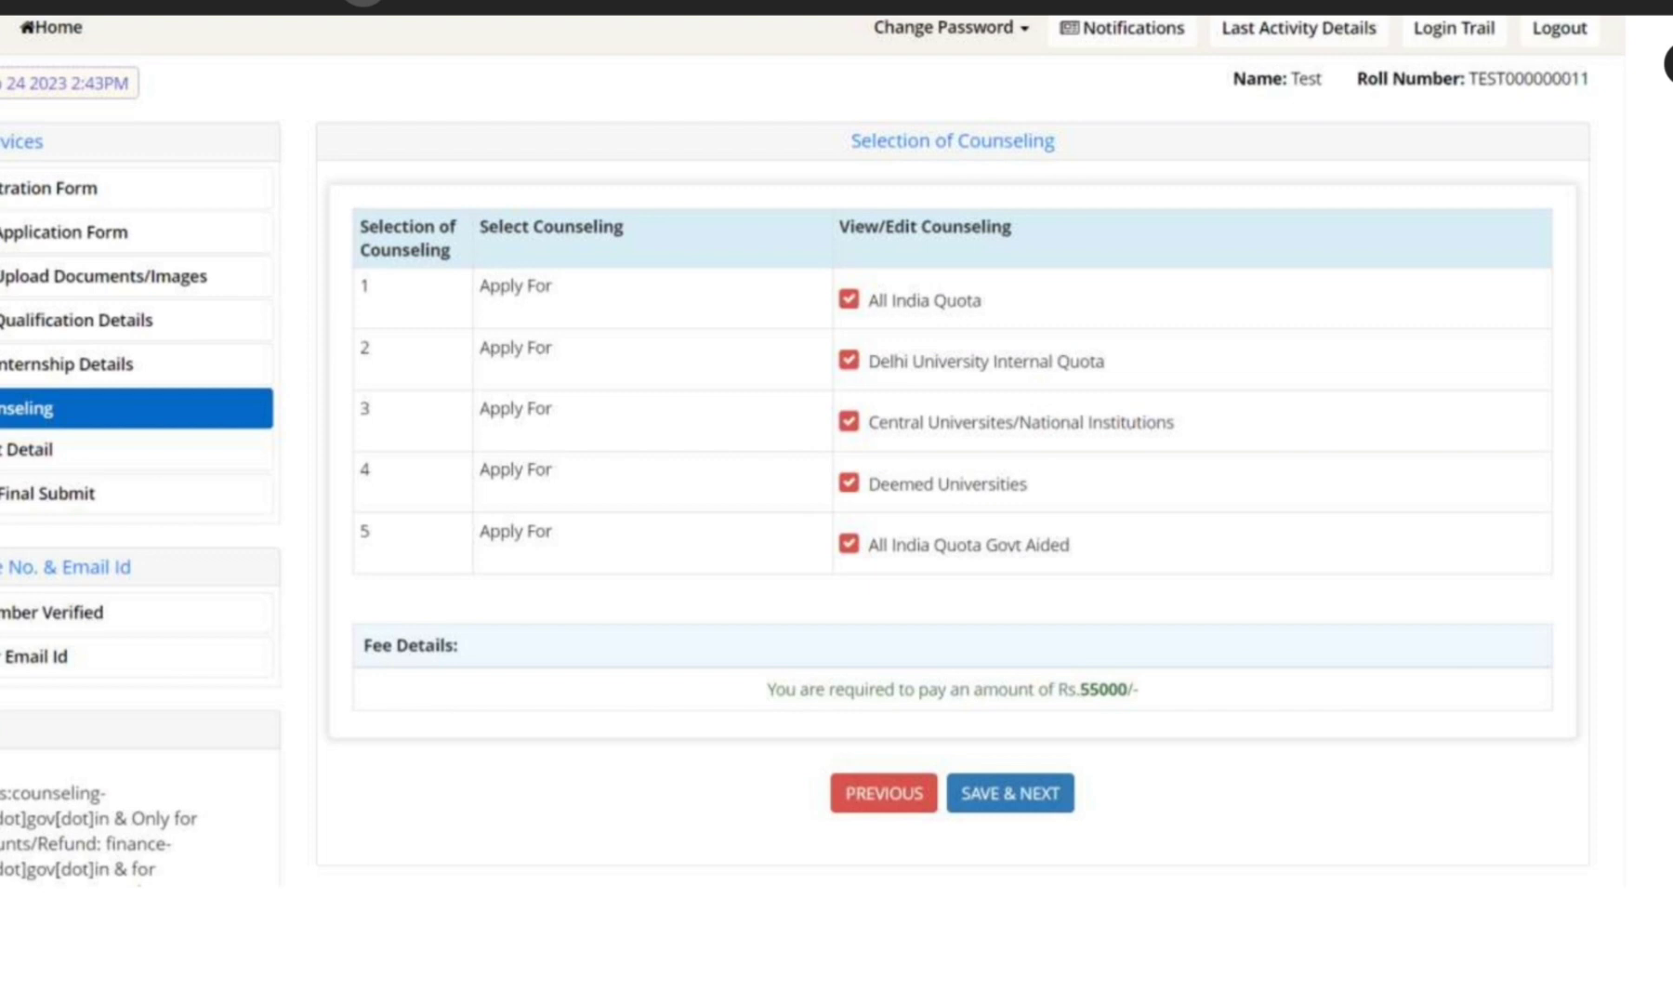
On the Selection of Counseling page, circle the heading and fee amount, highlight the first three quota options, and mark Save & Next
scroll(929, 465, down, 1)
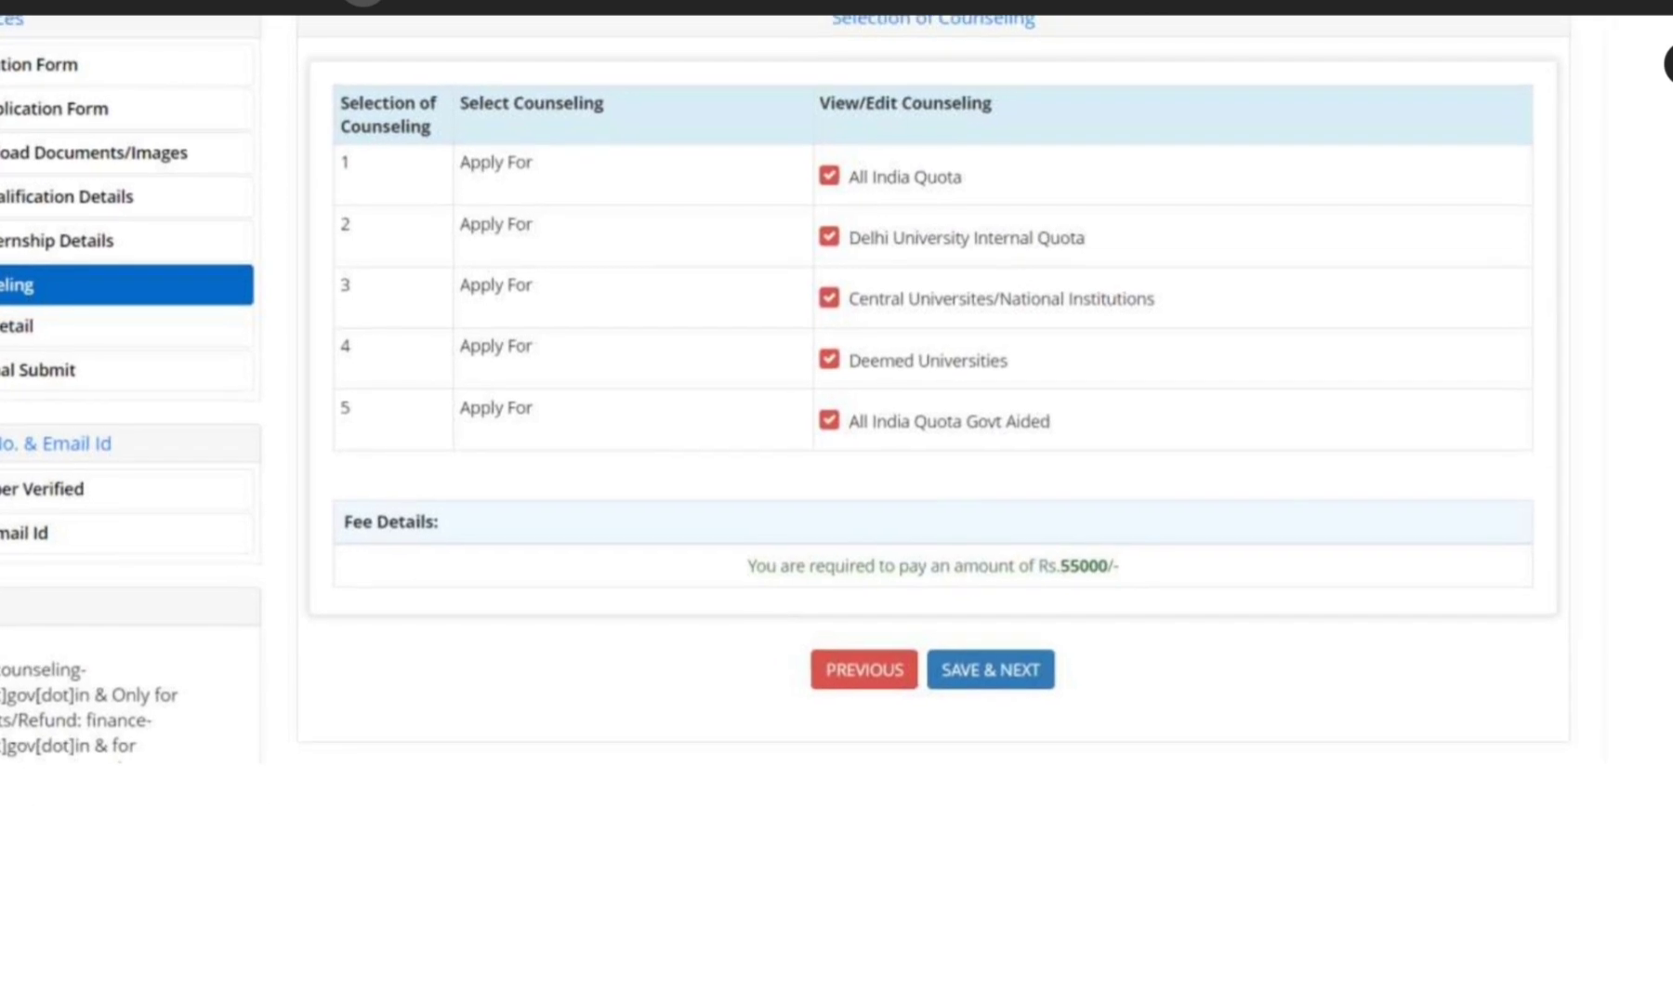
scroll(1045, 304, up, 3)
mouse_move(1045, 304)
mouse_down()
mouse_move(938, 246)
mouse_move(1129, 295)
mouse_up()
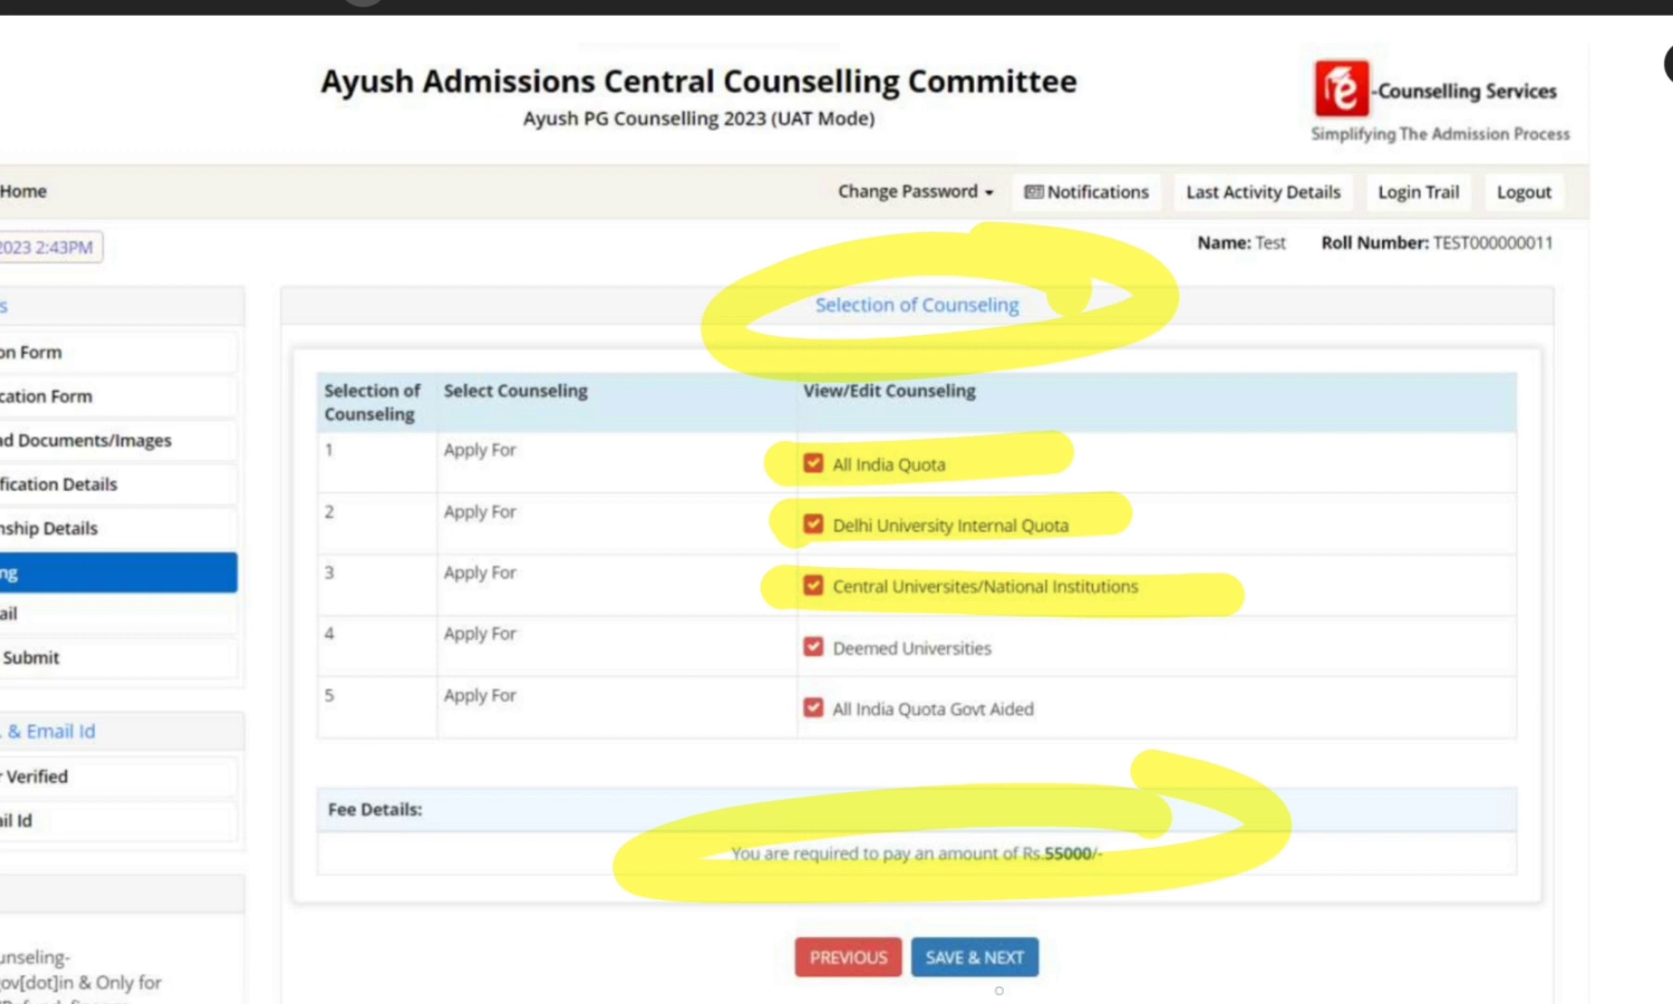
drag(962, 1001, 1184, 859)
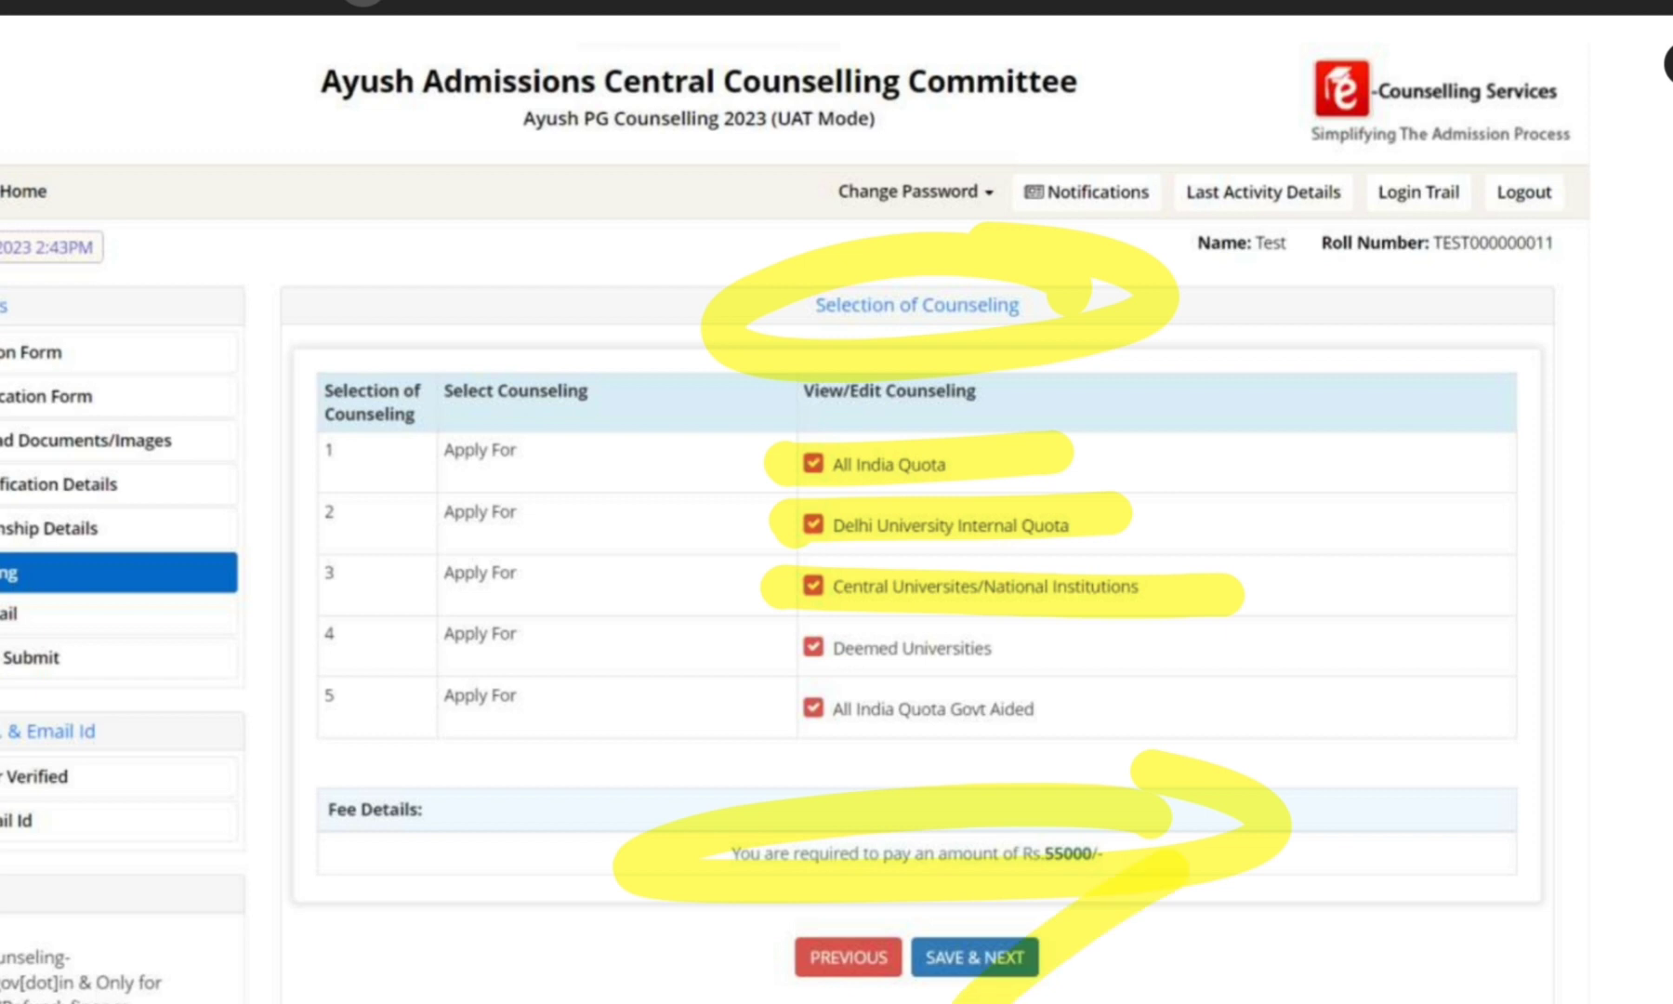
Circle the Contact Detail heading, and mark the Permanent Address same-as-correspondence option and the Save & Next button
scroll(836, 501, down, 15)
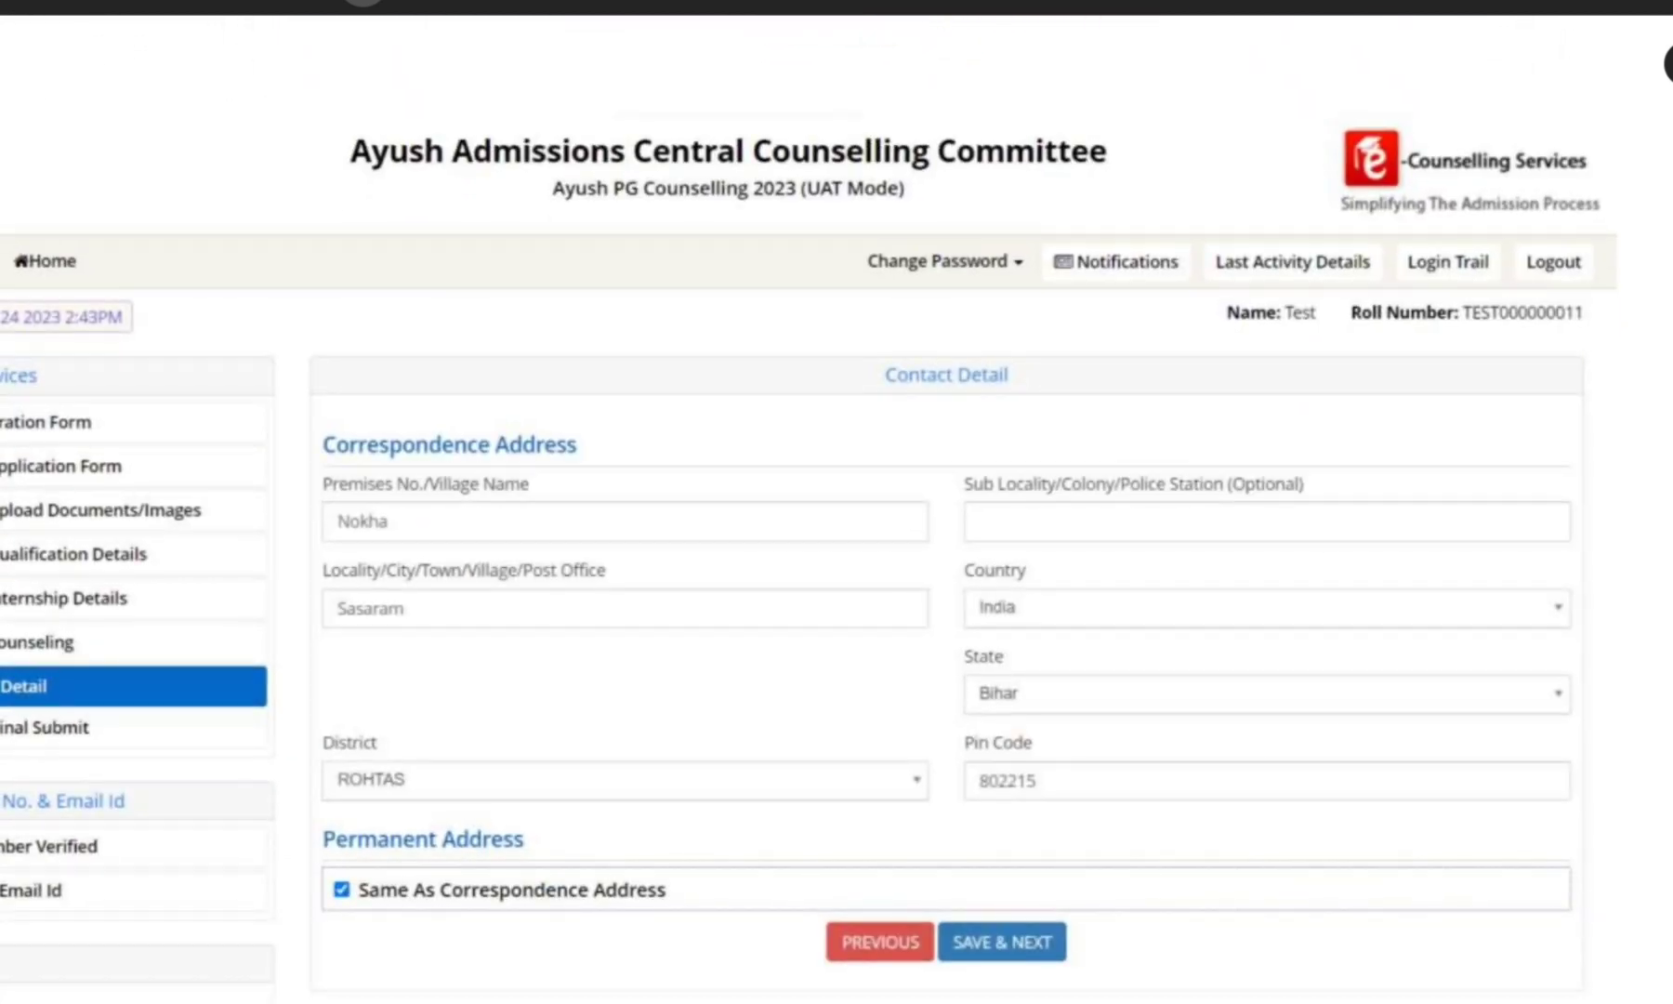
drag(995, 345, 1105, 355)
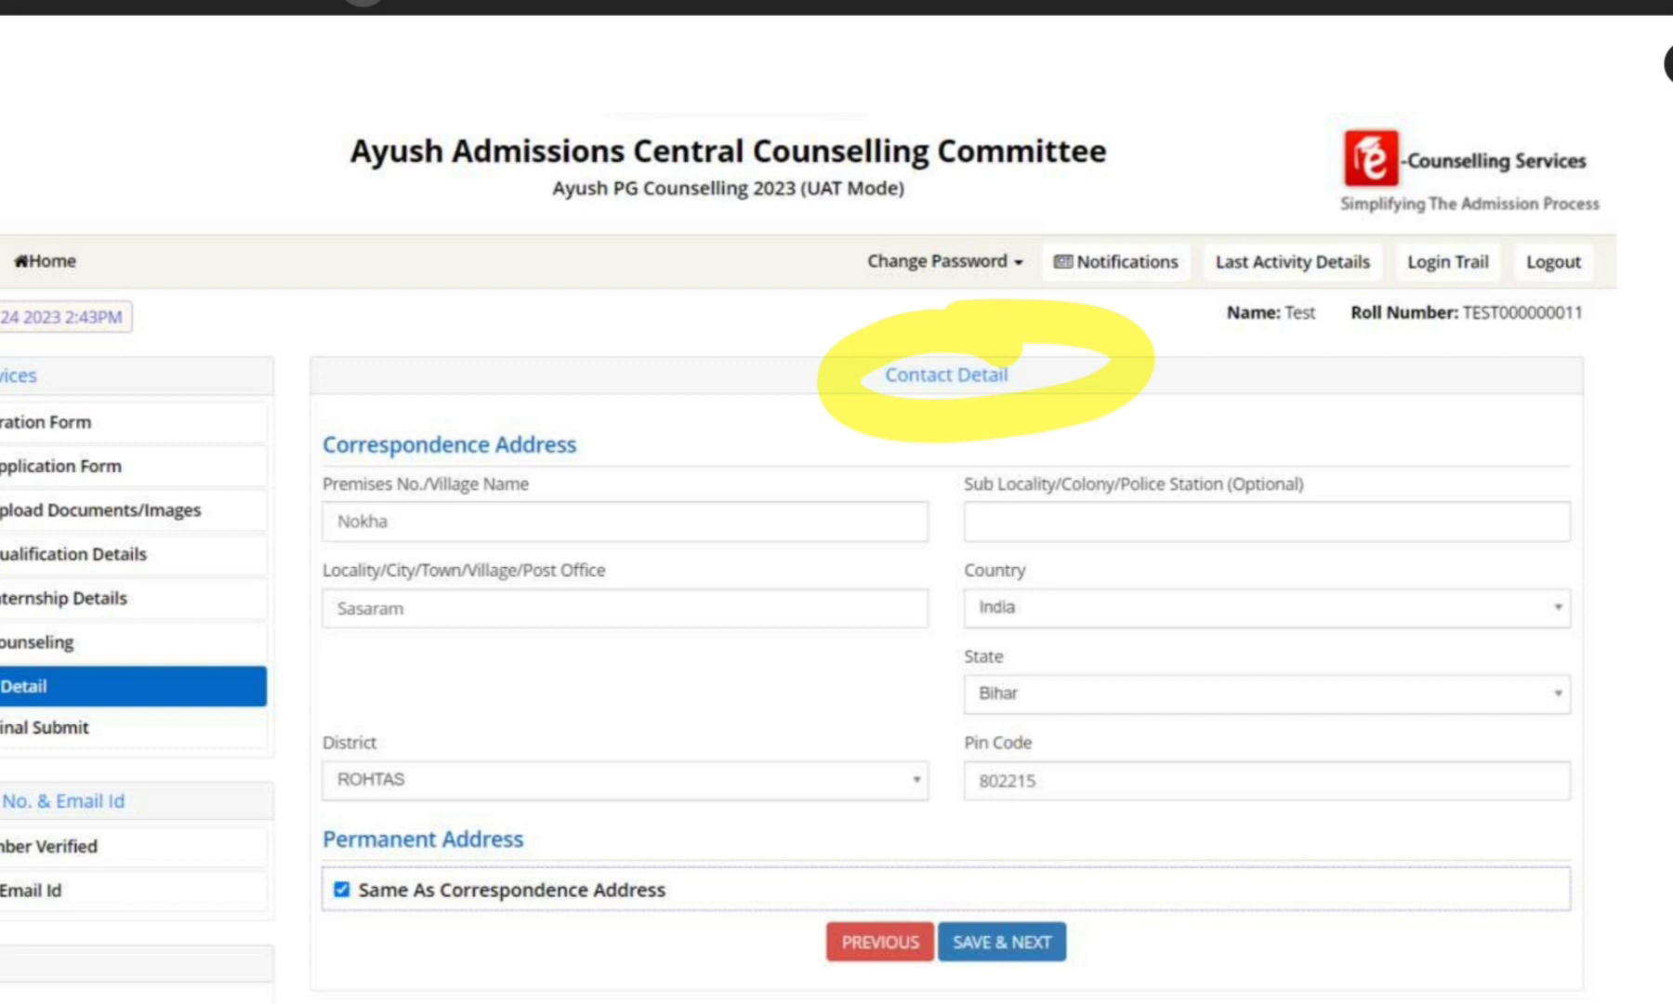
scroll(836, 502, down, 3)
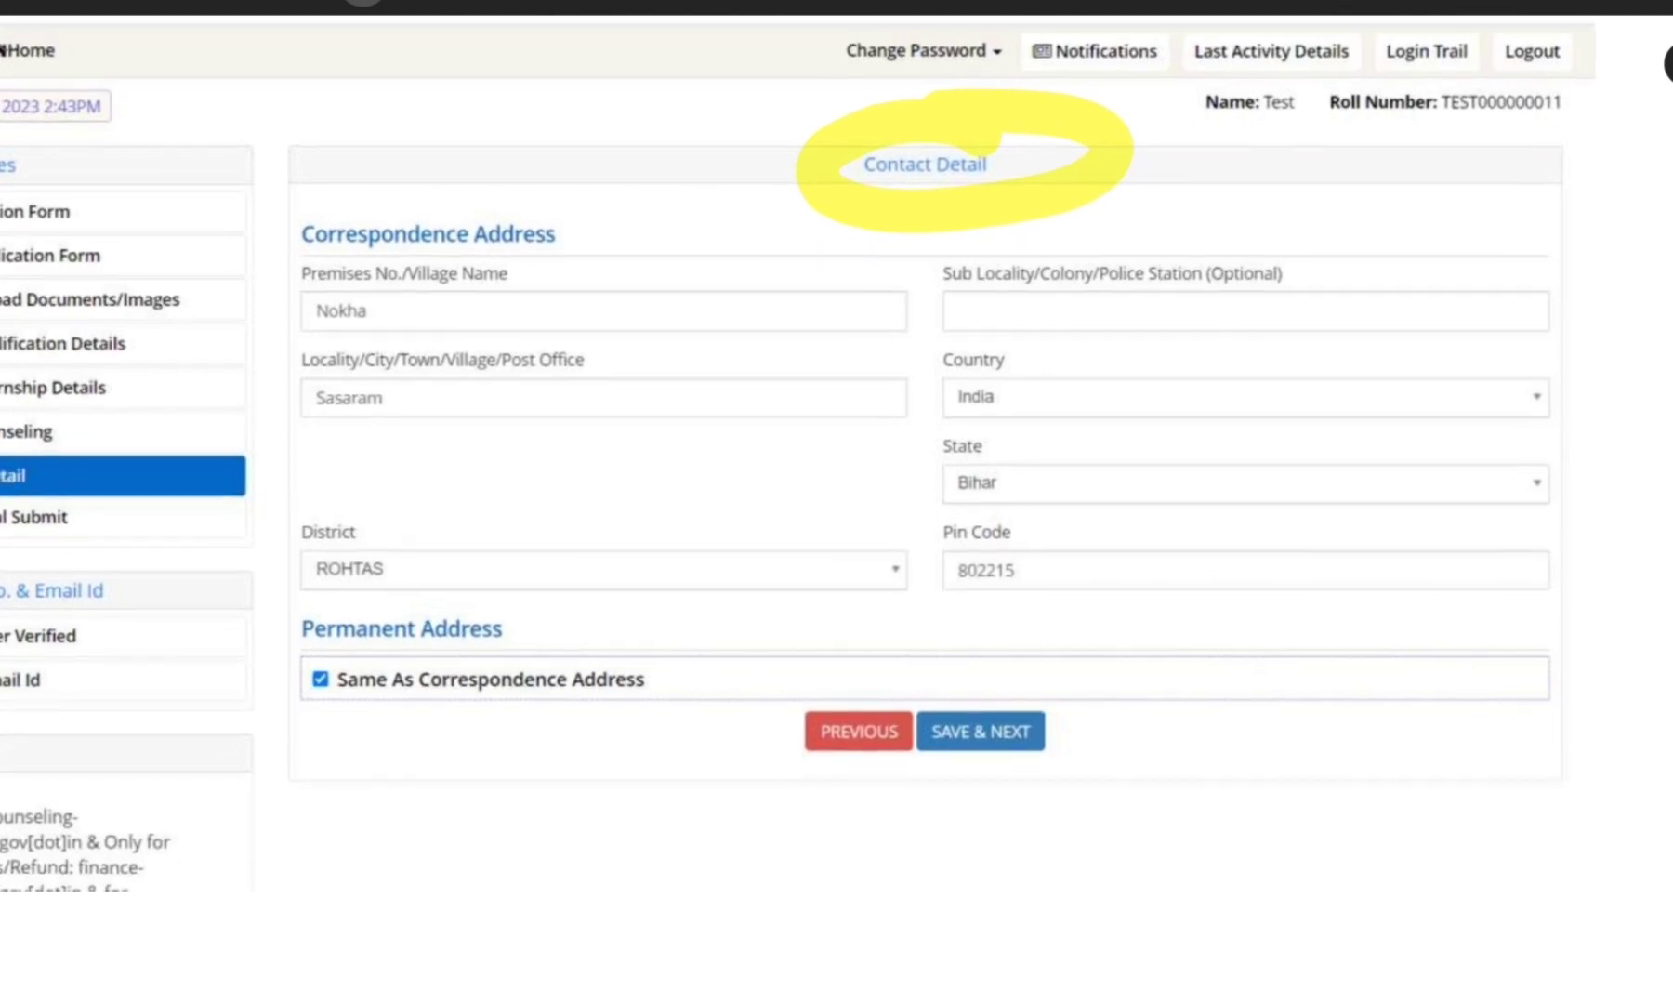
drag(279, 507, 692, 351)
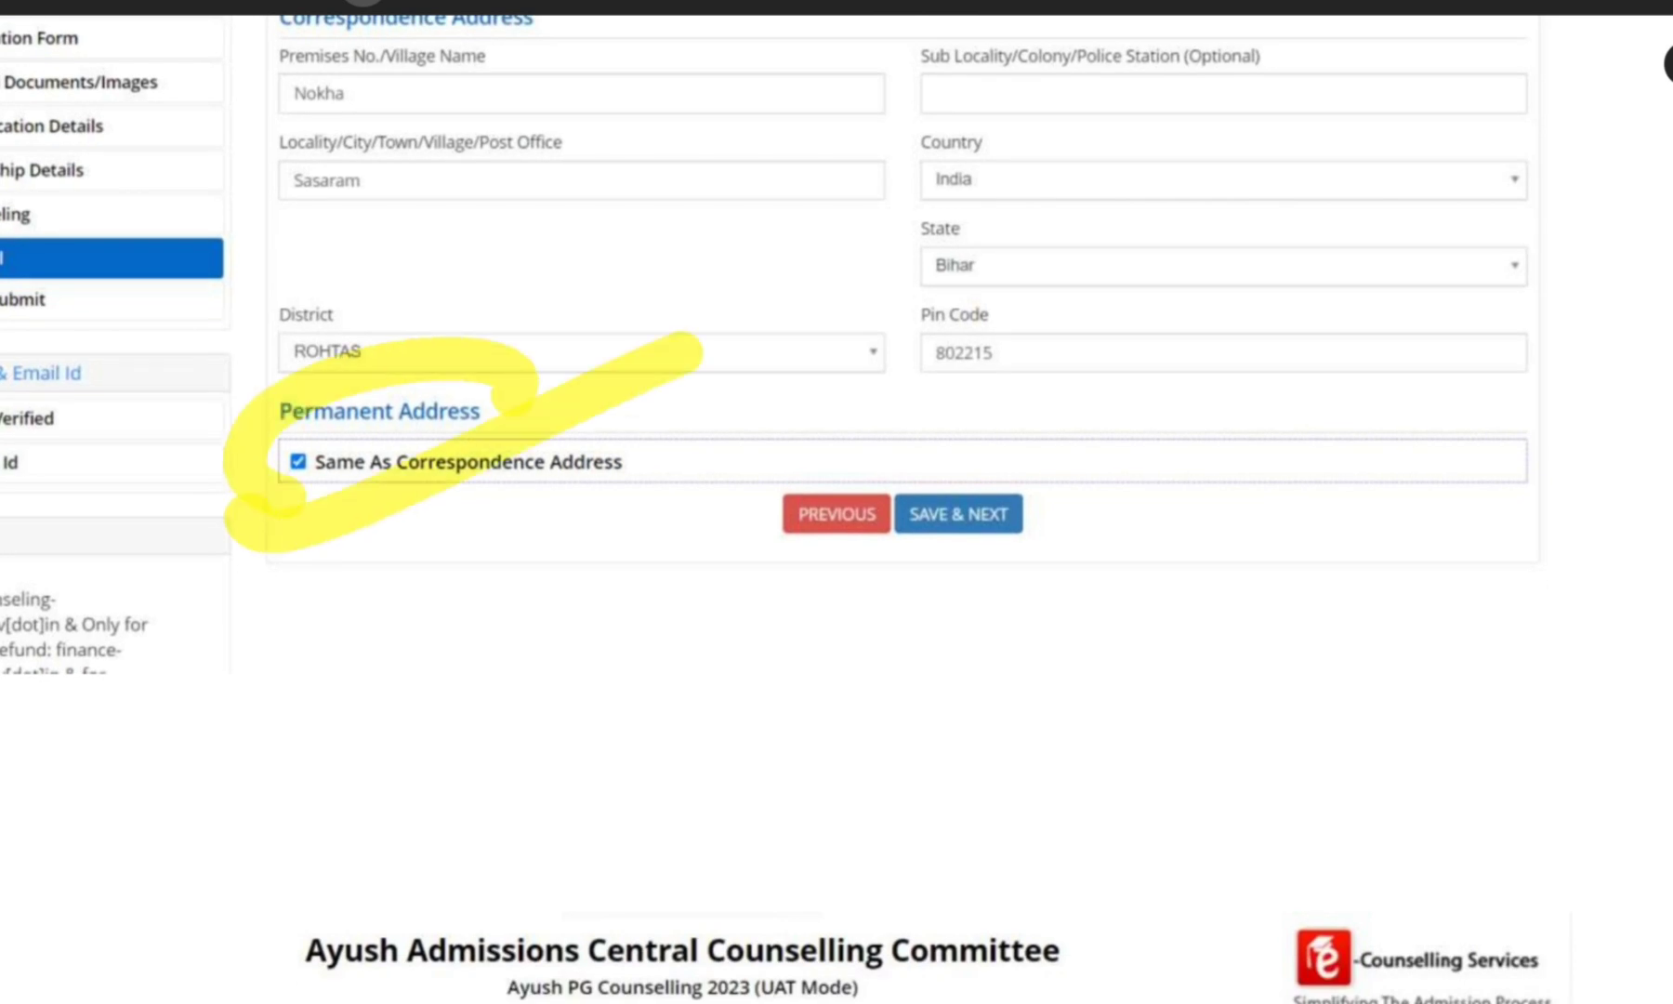
drag(945, 576, 1166, 395)
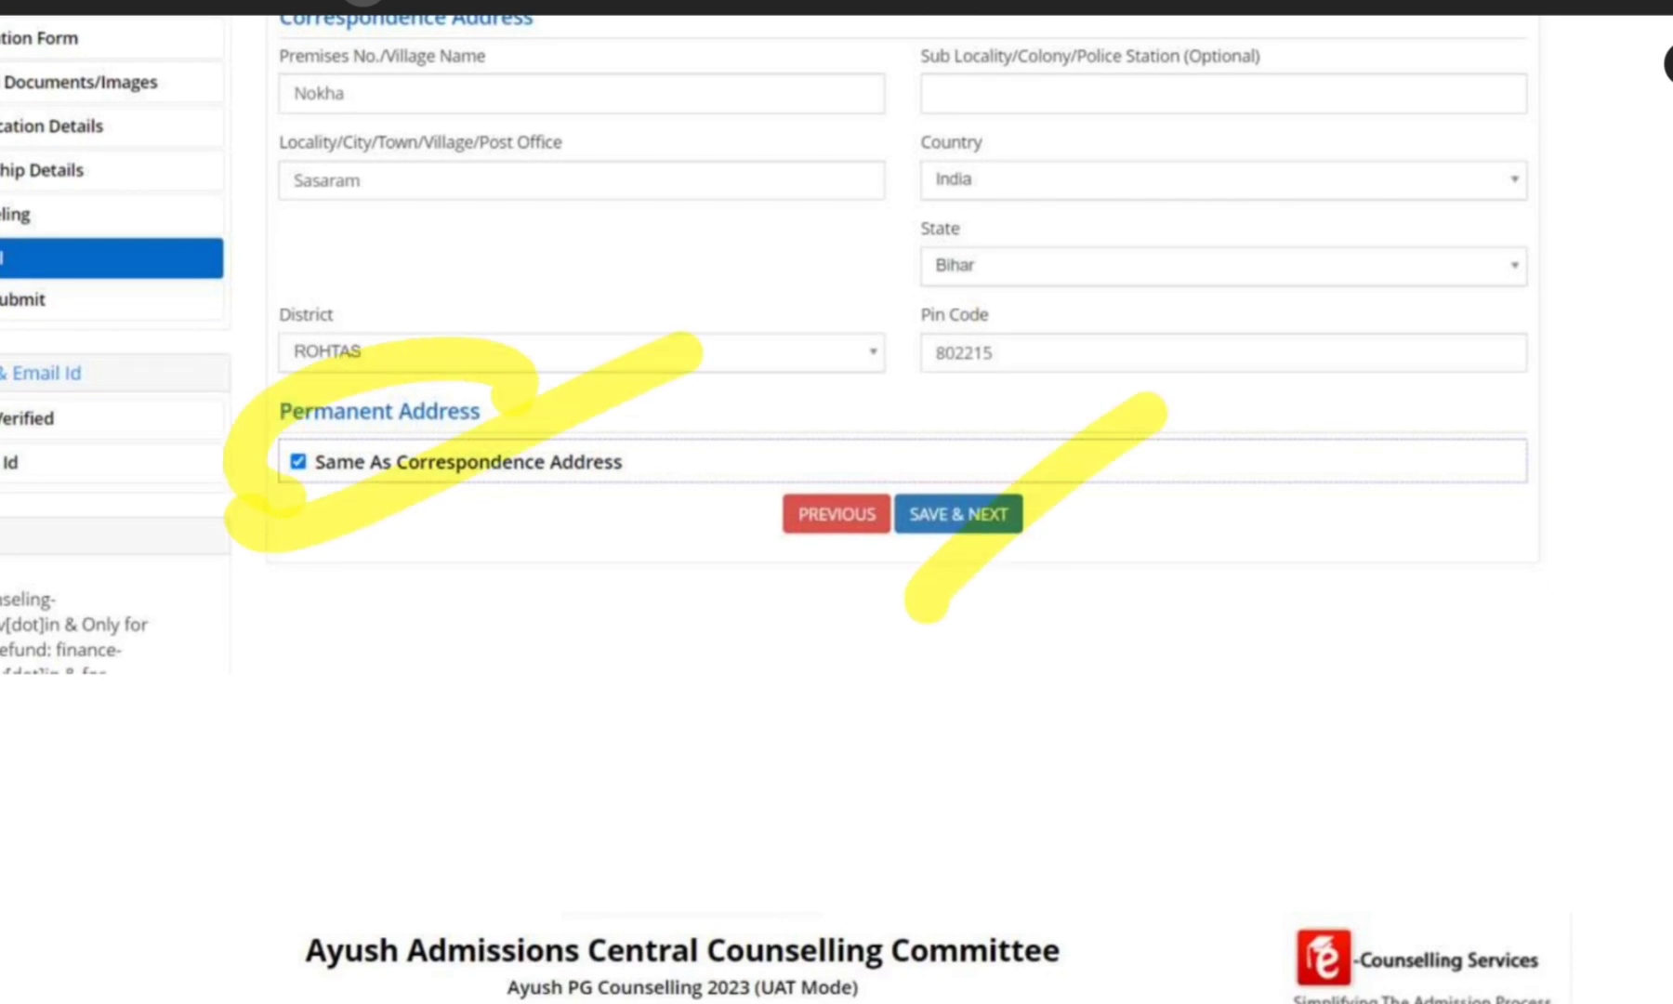
click(958, 514)
Circle the Preview & Final Submit heading and mark the candidate's photo, Roll No. and Application No. below it
mouse_move(1059, 316)
mouse_down()
mouse_move(930, 279)
mouse_move(869, 414)
mouse_move(924, 250)
mouse_up()
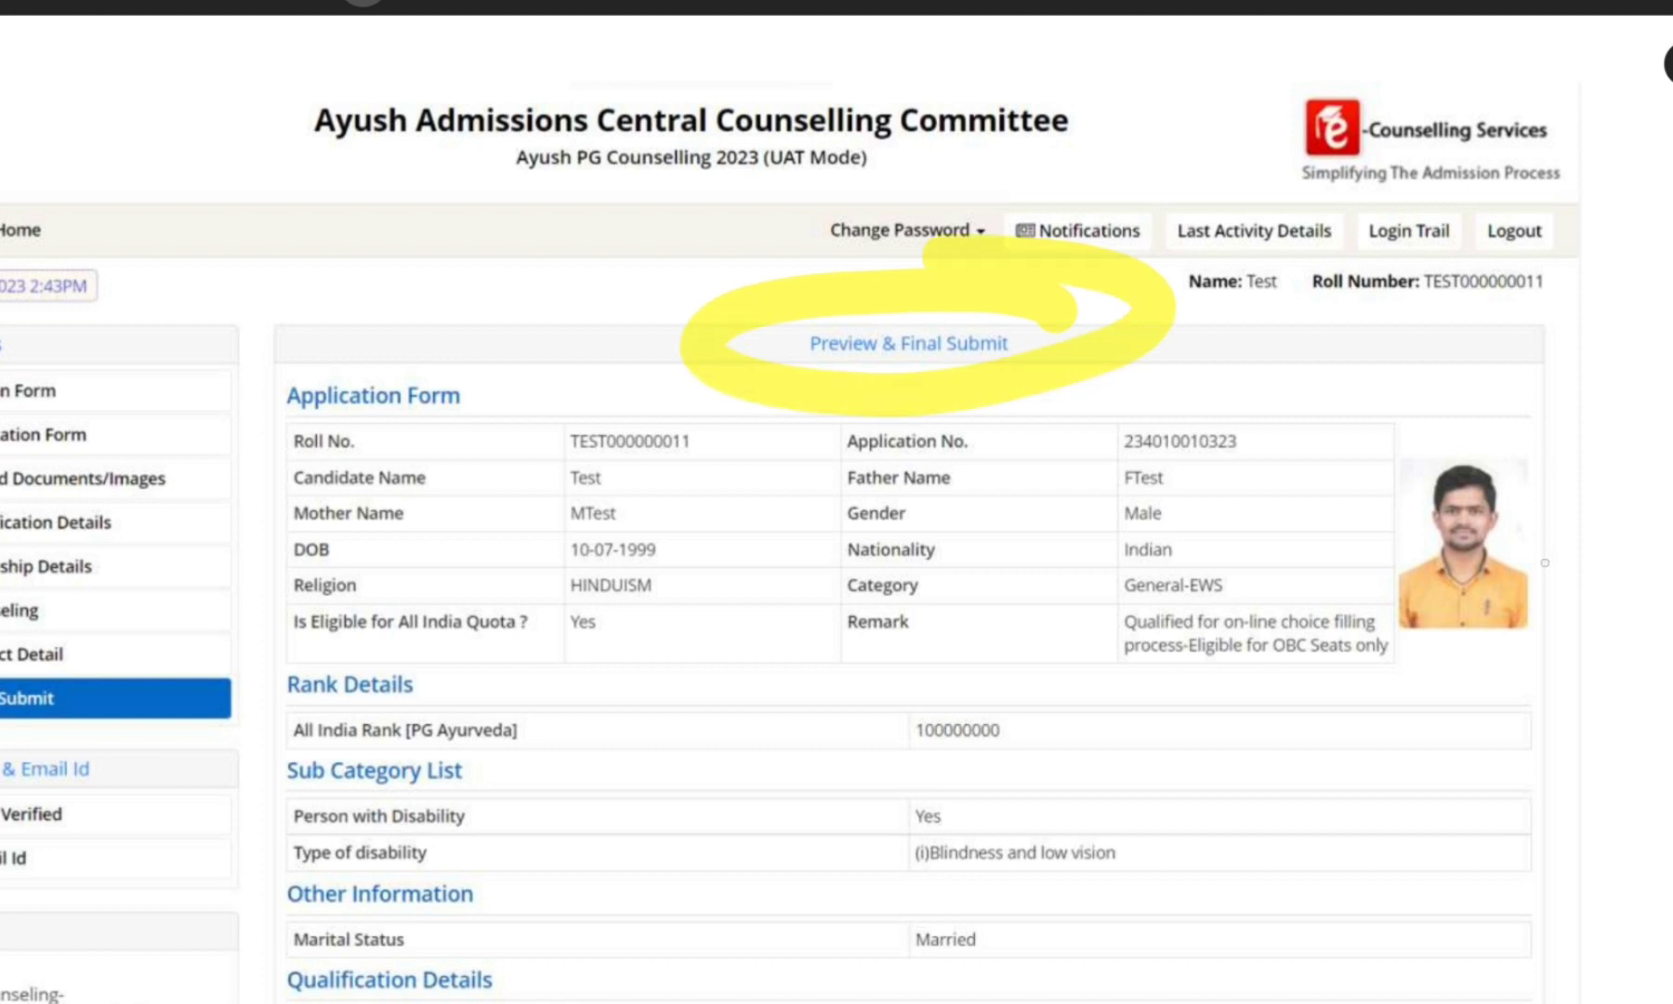
drag(1491, 590, 1616, 502)
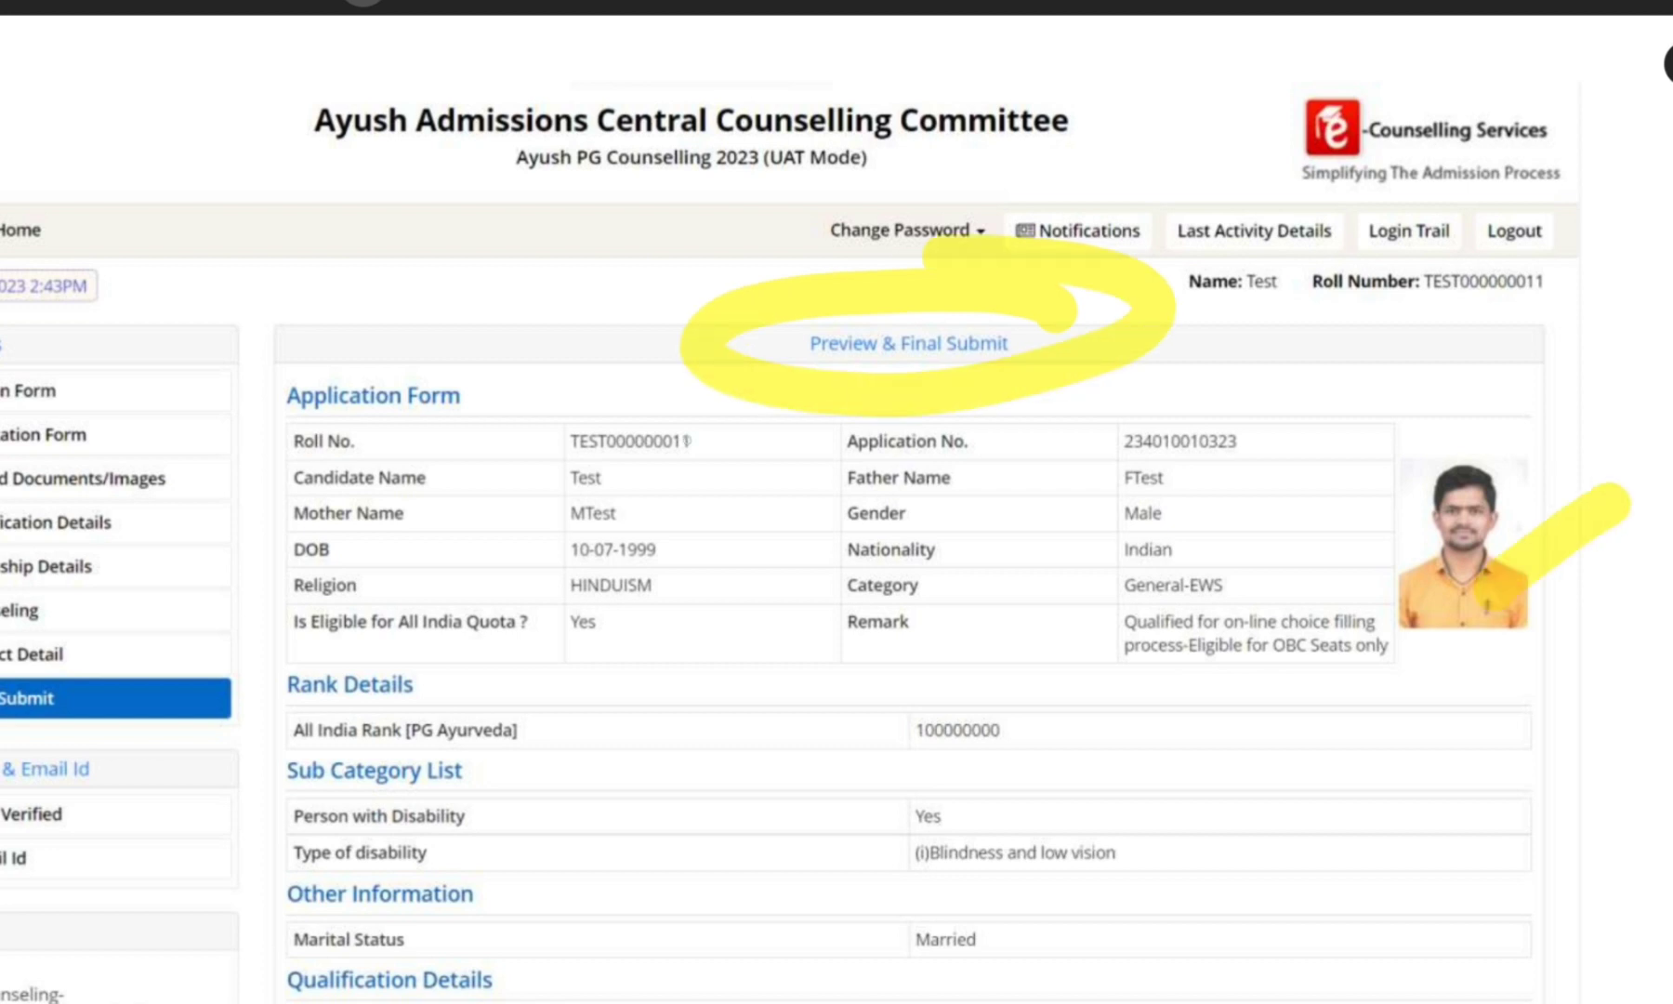
drag(688, 455, 841, 342)
drag(1219, 464, 1331, 365)
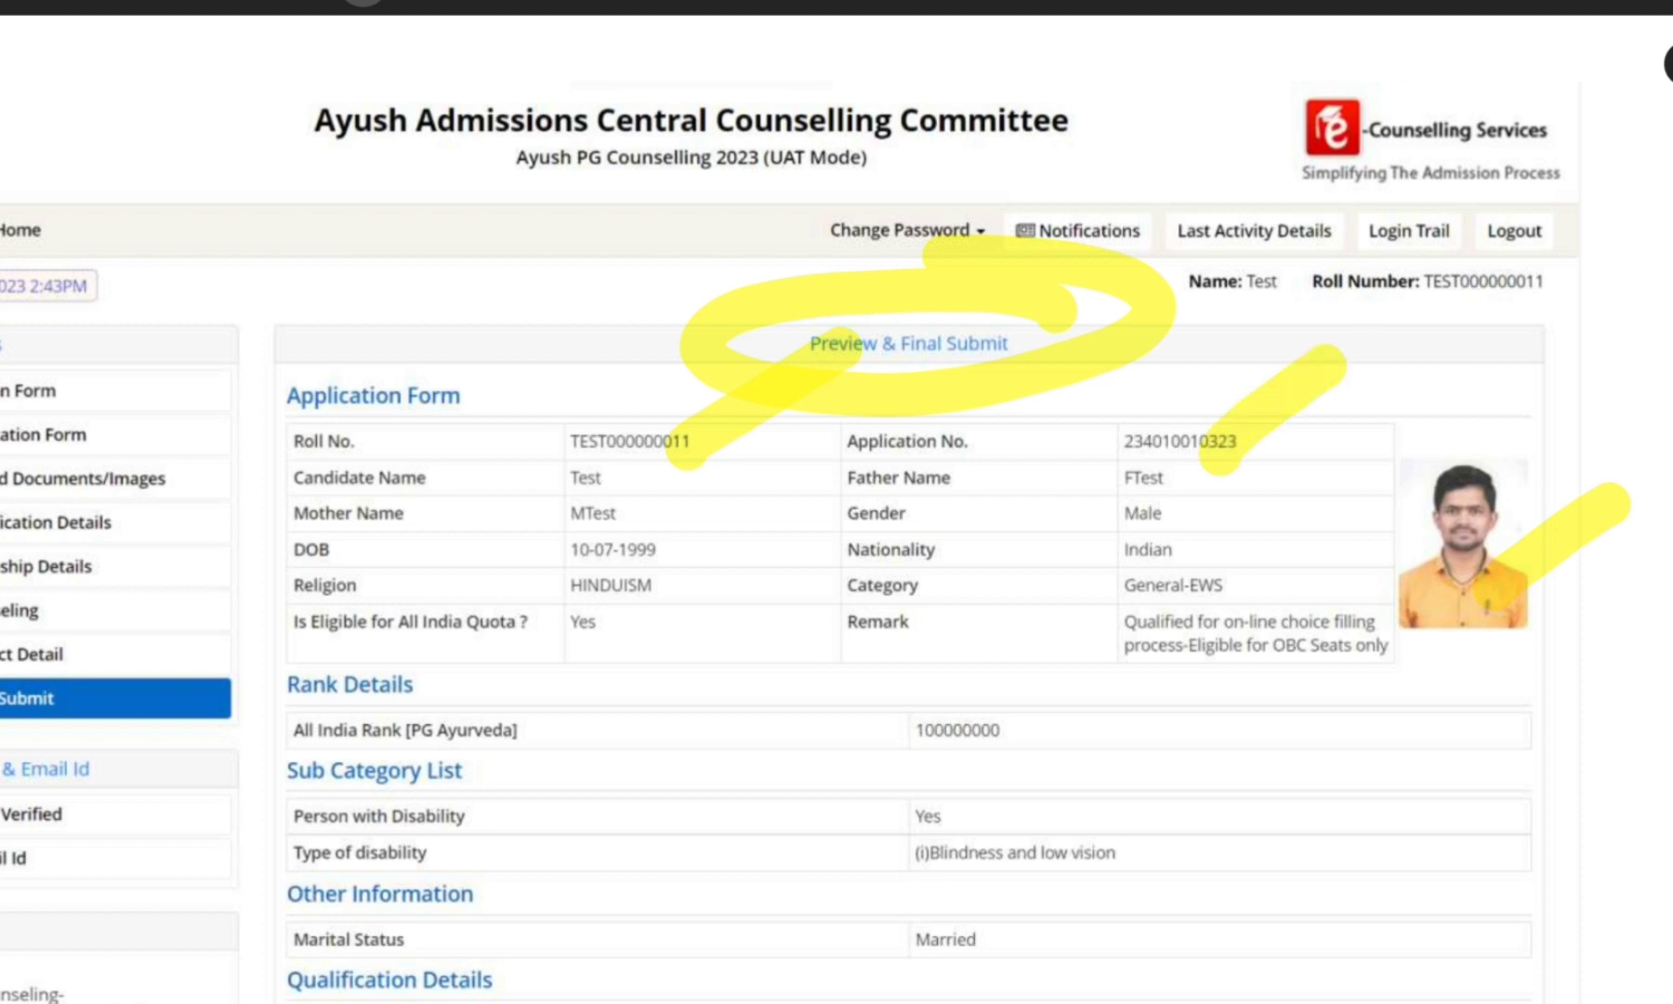
In the application preview, mark the Qualification Details section and circle the Apply For Details list under Selection of Counseling
scroll(837, 511, down, 15)
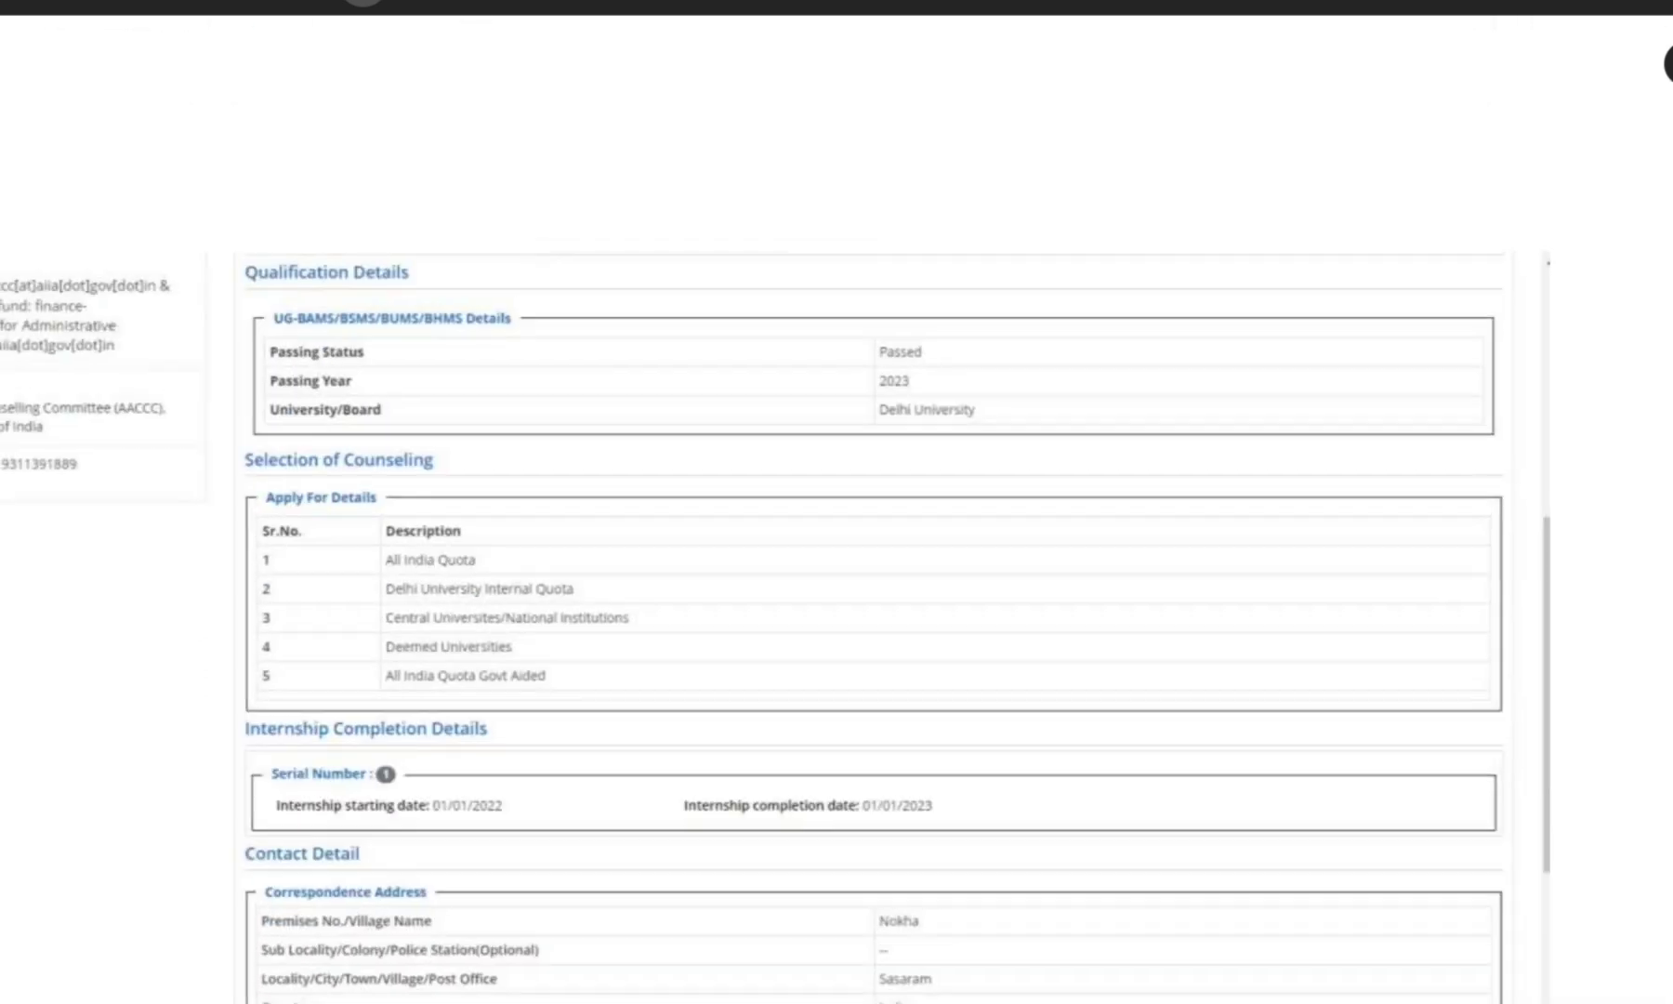
drag(987, 433, 1234, 273)
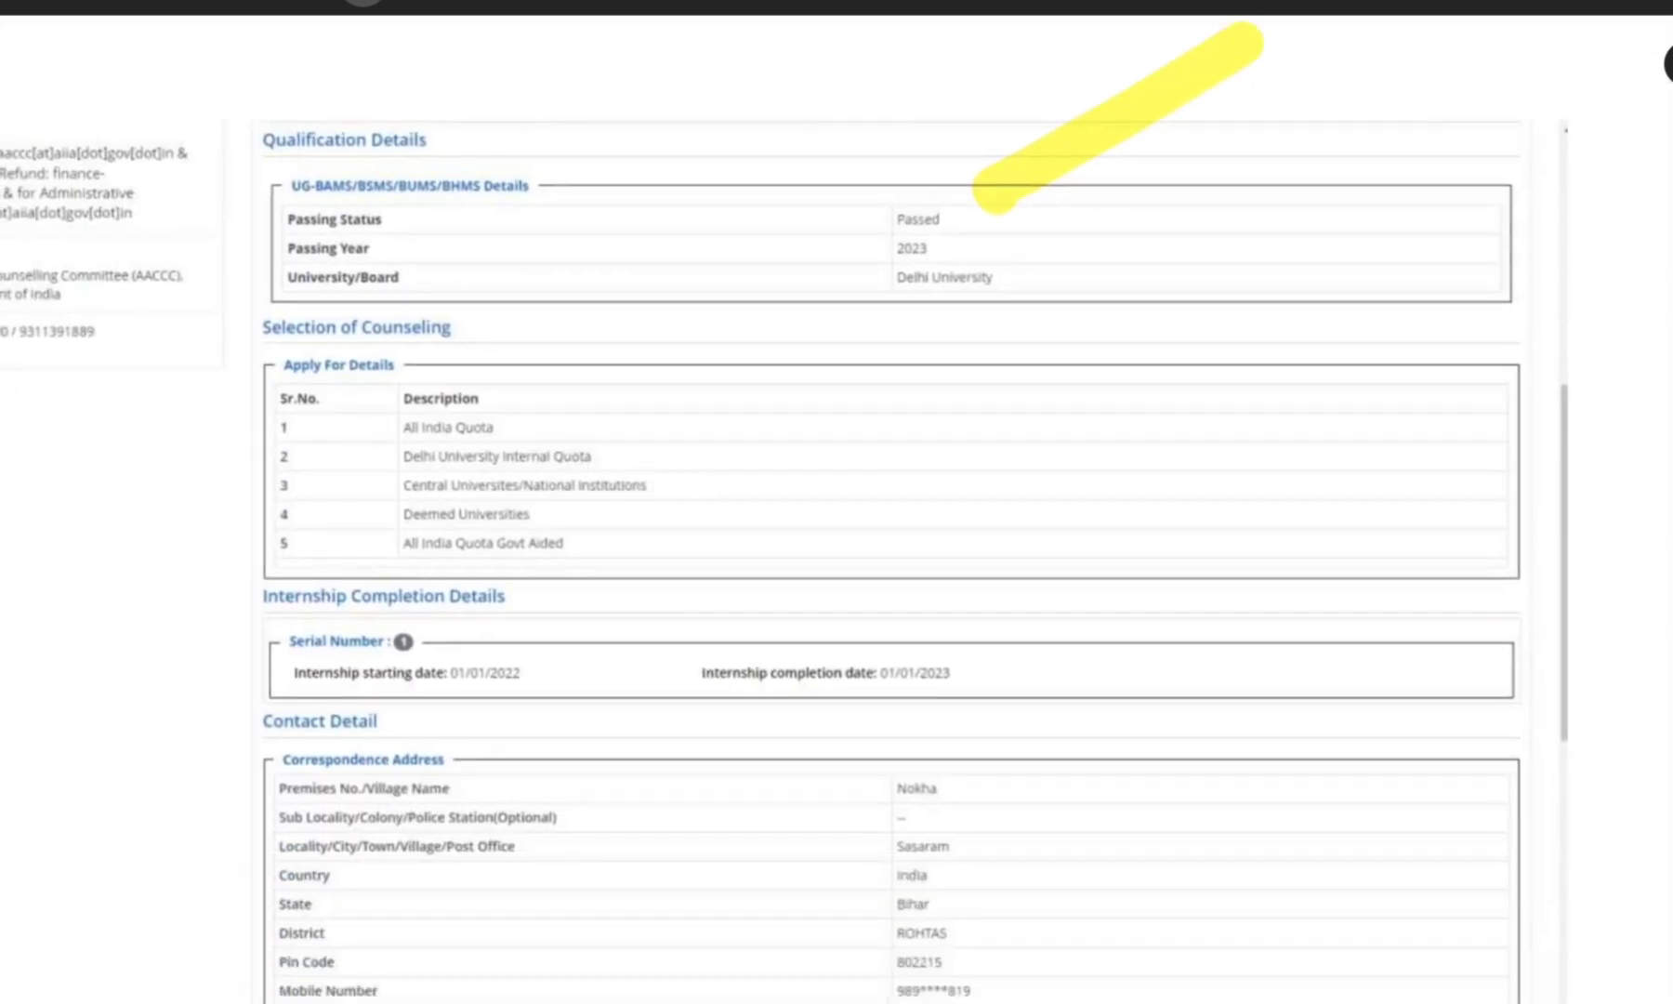
drag(586, 370, 662, 548)
drag(550, 559, 557, 561)
mouse_move(599, 364)
mouse_down()
mouse_move(395, 318)
mouse_move(270, 558)
mouse_move(688, 355)
mouse_up()
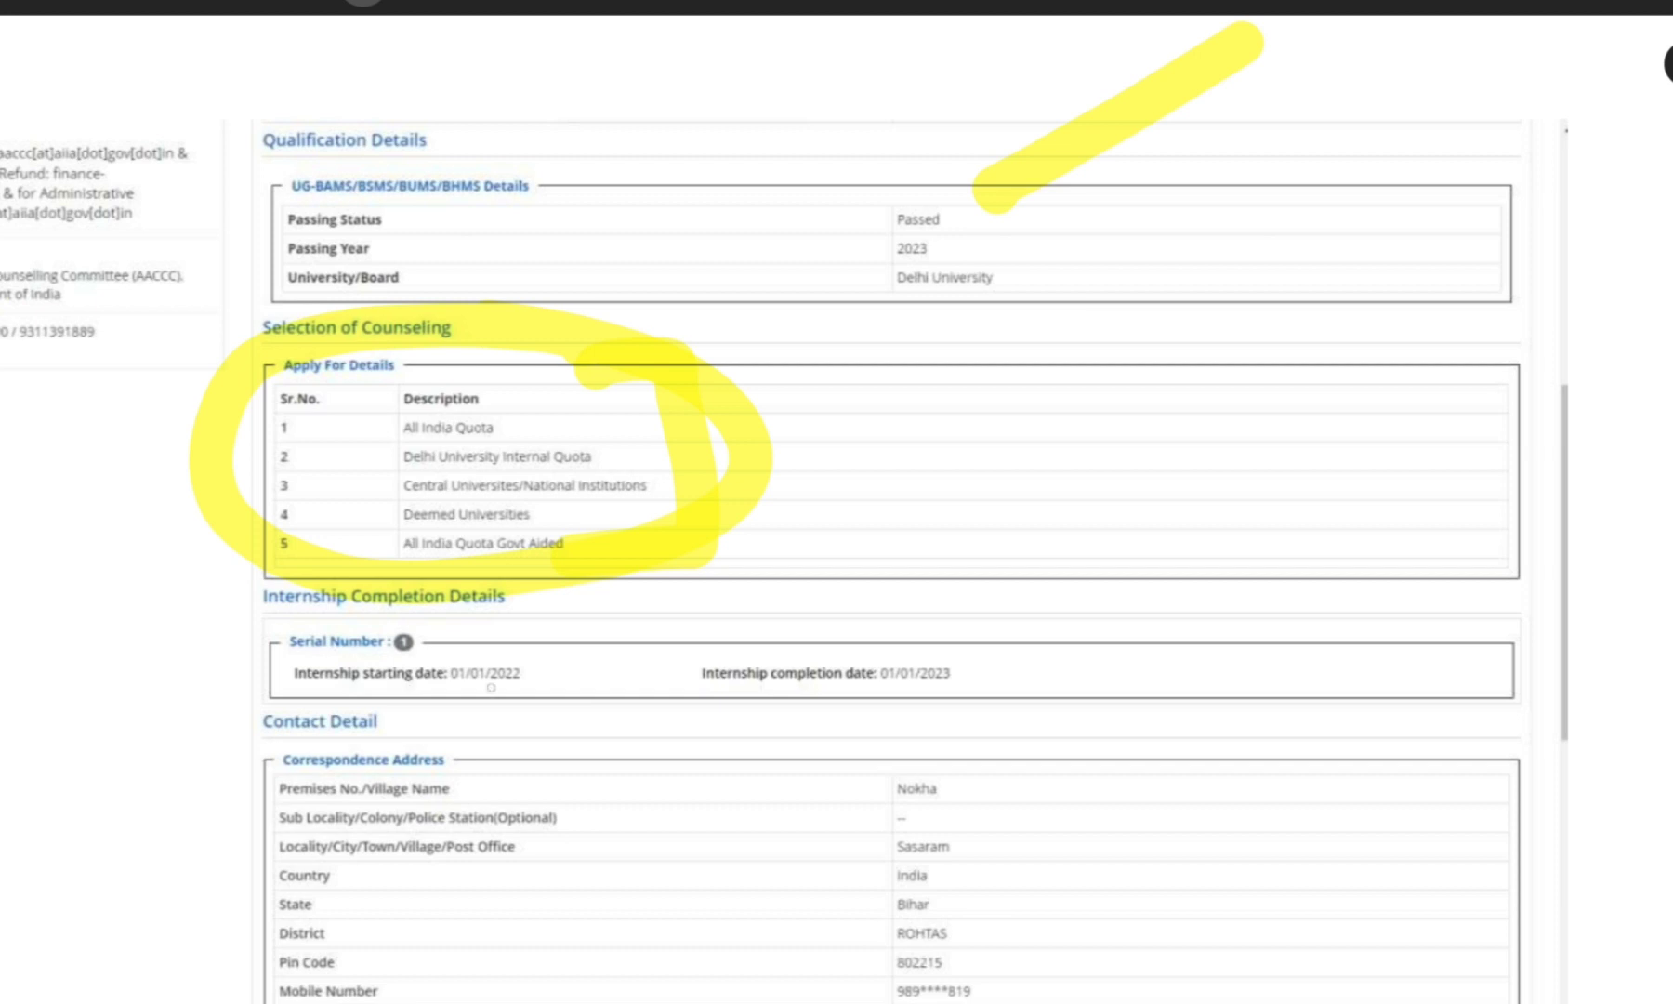
Bracket the Correspondence Address and Permanent Address blocks of the application preview with the highlighter
scroll(837, 557, down, 3)
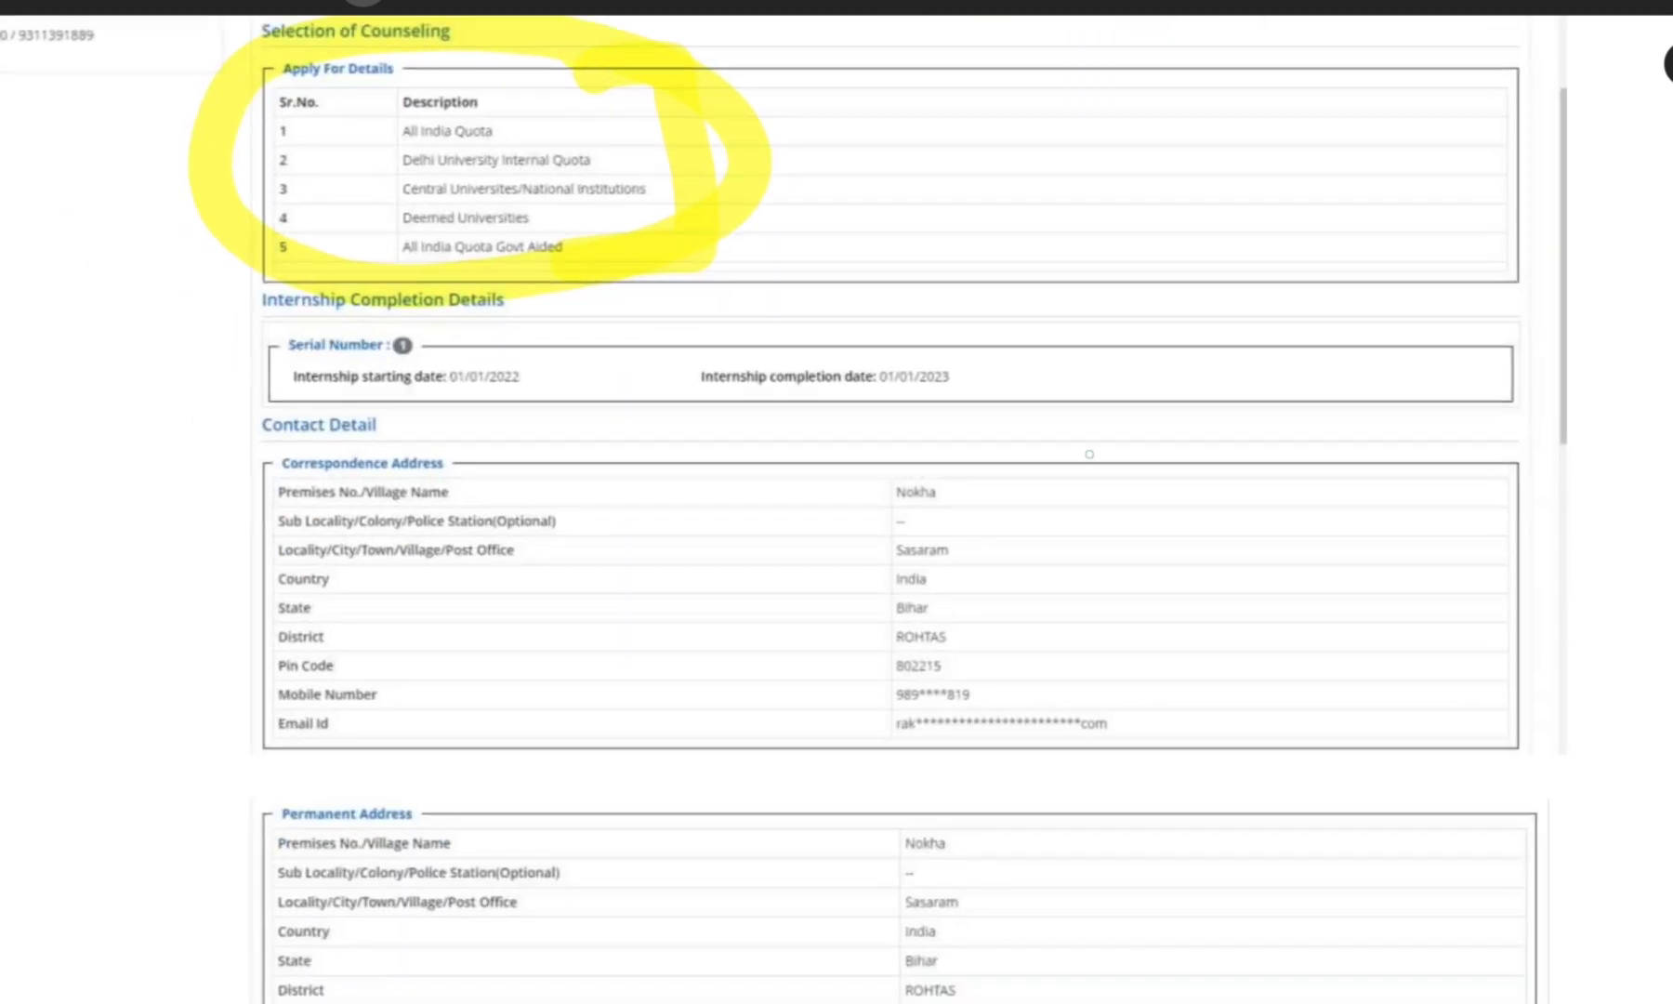
mouse_move(1055, 441)
mouse_down()
mouse_move(1129, 438)
mouse_move(1250, 770)
mouse_up()
mouse_move(1076, 801)
mouse_down()
mouse_move(1069, 750)
mouse_move(1236, 999)
mouse_up()
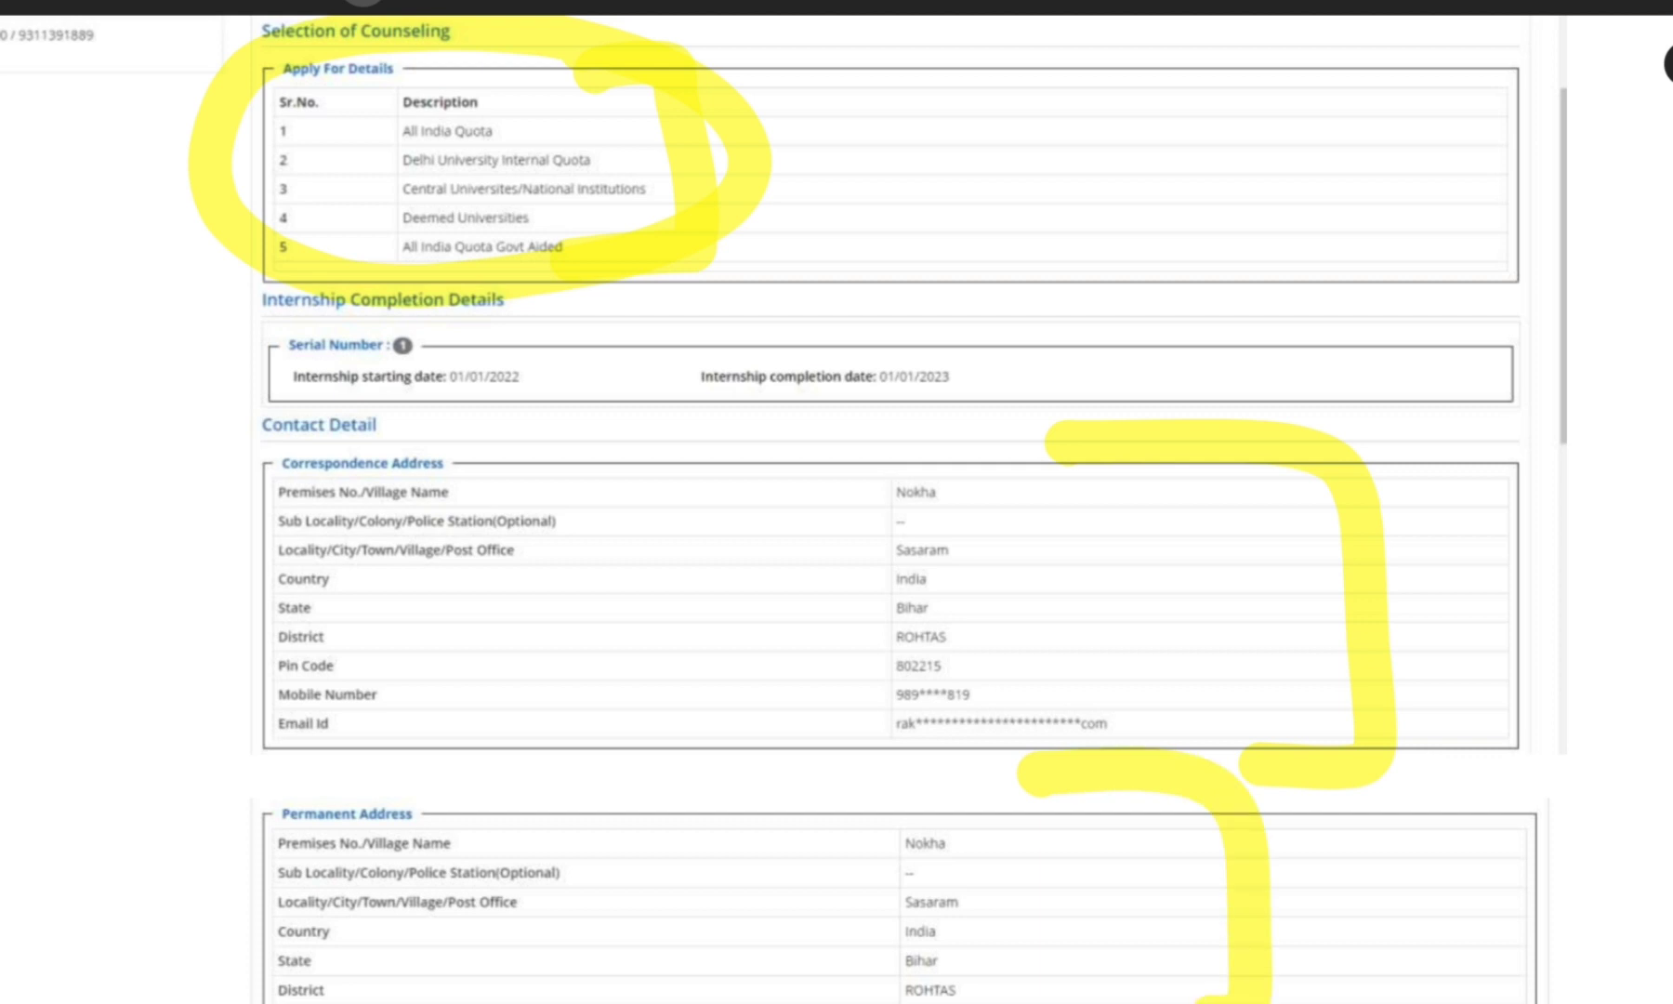
Under Bank Details in the application preview, underline the account holder's name and bracket the cancelled cheque image with the highlighter
scroll(892, 502, down, 9)
scroll(892, 418, up, 1)
mouse_move(1050, 474)
mouse_down()
mouse_move(1067, 460)
mouse_move(1008, 642)
mouse_up()
drag(274, 381, 483, 365)
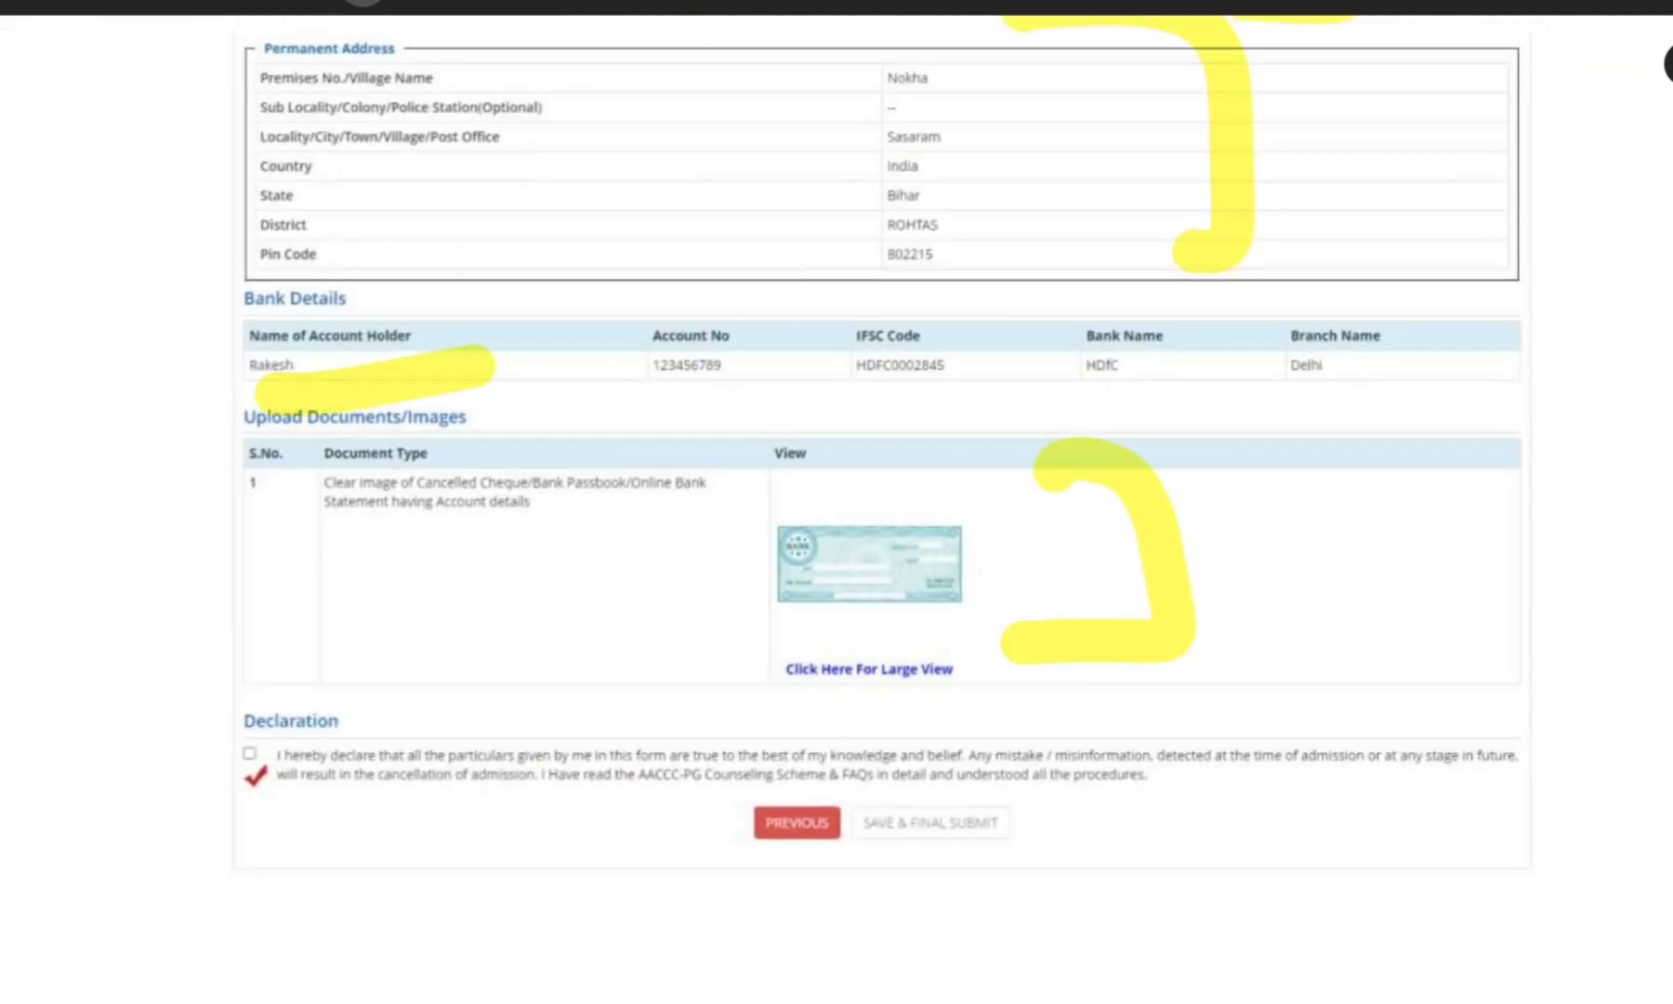
Circle the Save & Final Submit button and mark the Declaration checkbox with the highlighter
mouse_move(1043, 795)
mouse_down()
mouse_move(961, 742)
mouse_move(1045, 785)
mouse_up()
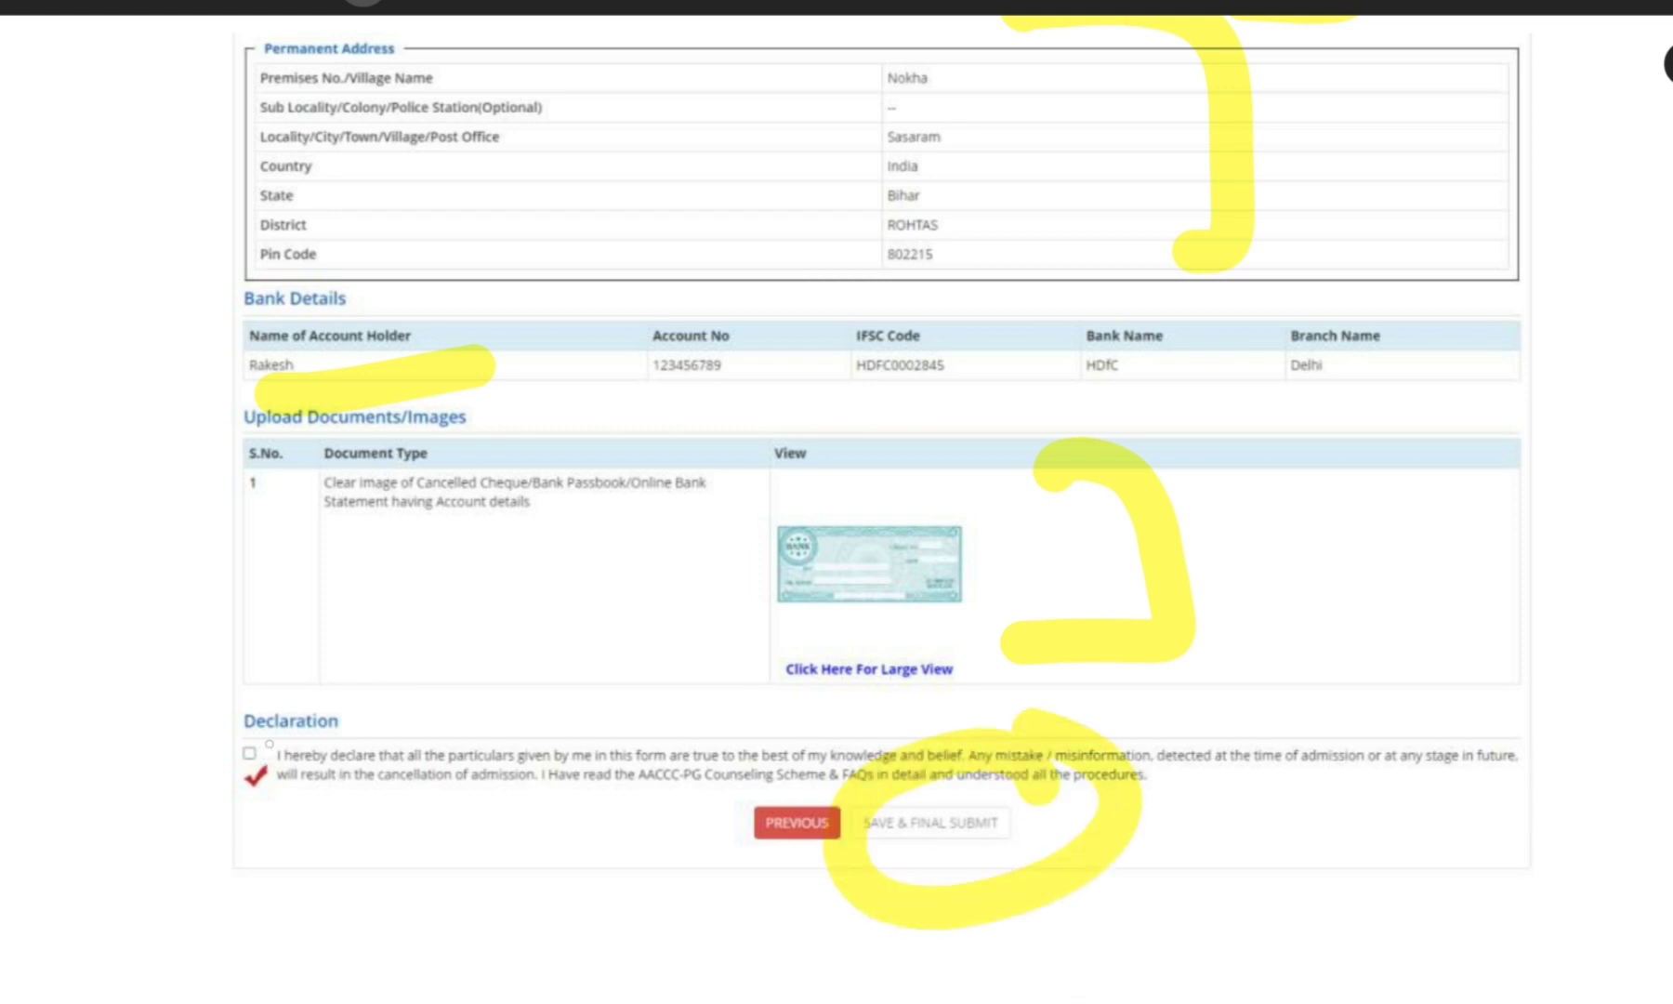
drag(316, 711, 195, 807)
mouse_move(399, 678)
mouse_down()
mouse_move(232, 808)
mouse_move(688, 568)
mouse_up()
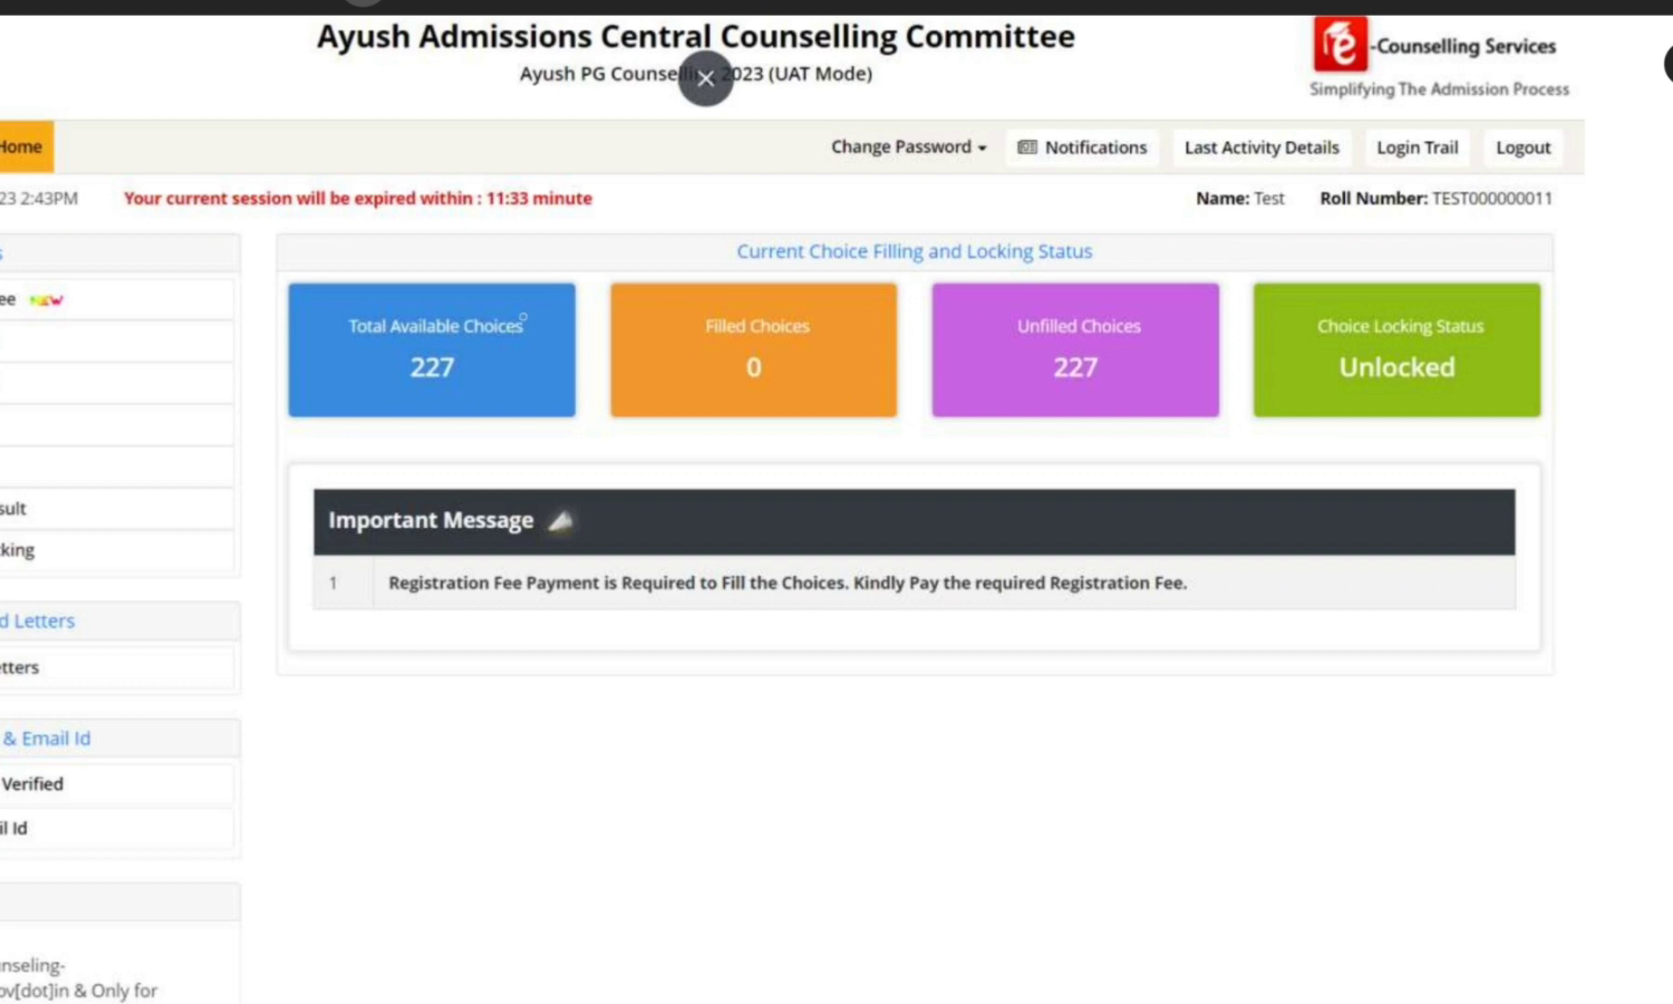
Circle the Total Available Choices, Filled Choices, Unfilled Choices and Choice Locking Status tiles with the highlighter
mouse_move(525, 295)
mouse_down()
mouse_move(310, 276)
mouse_move(409, 216)
mouse_up()
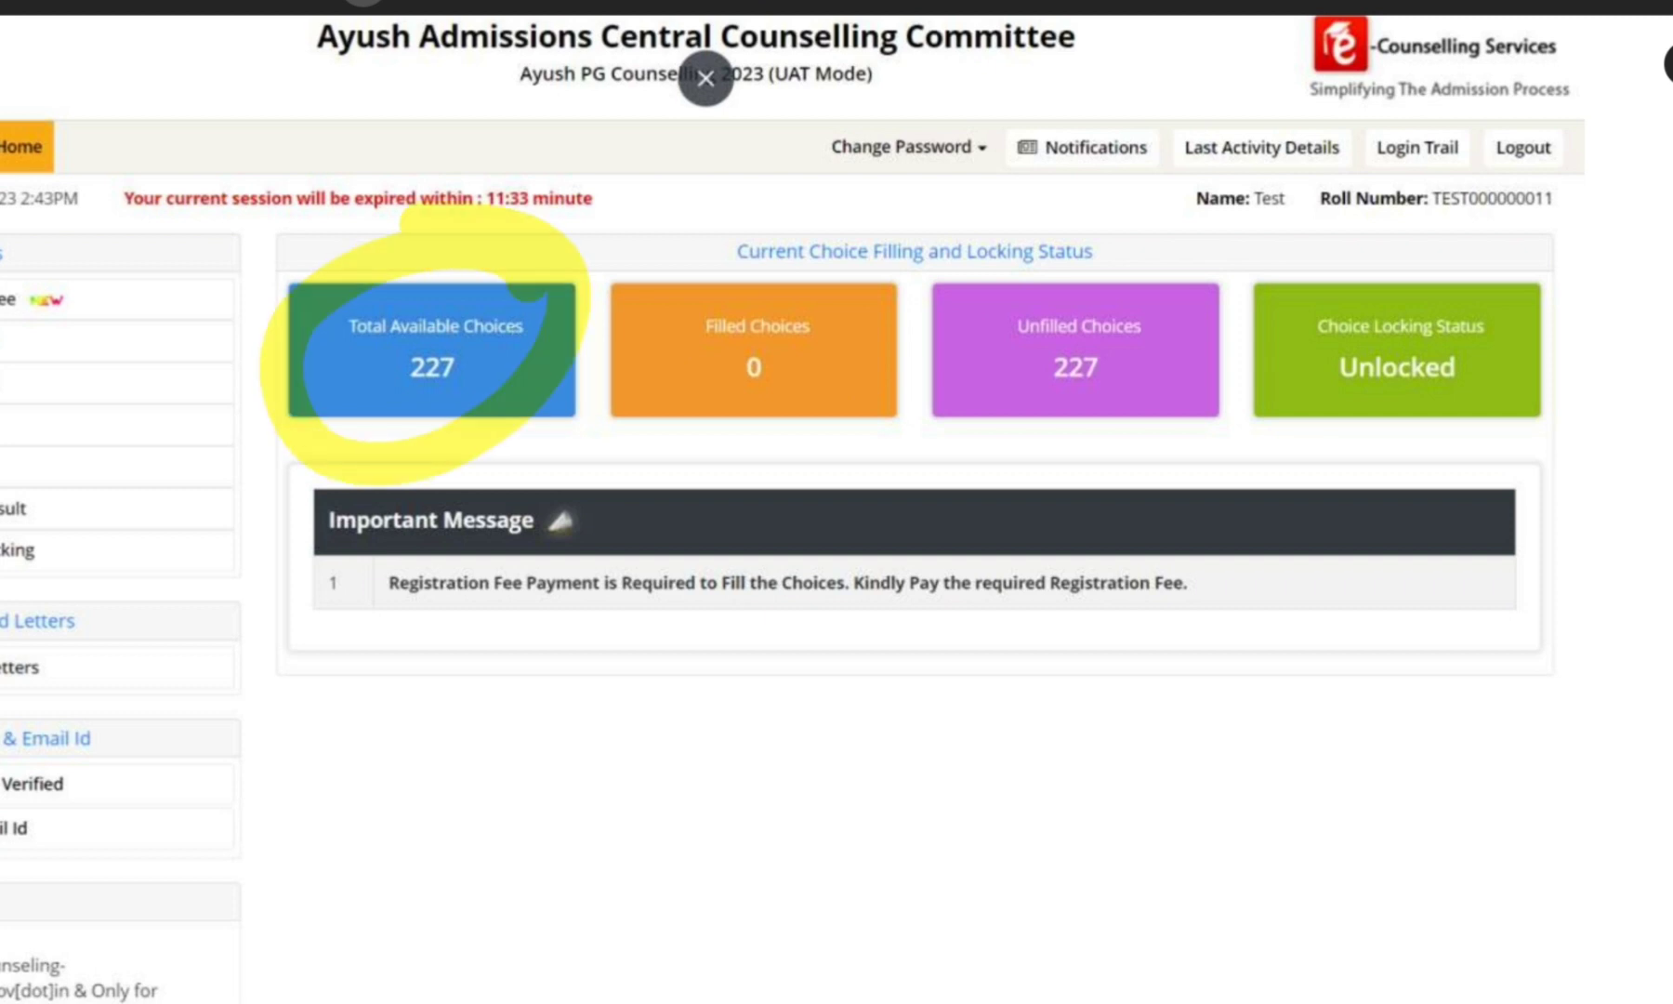
drag(878, 279, 896, 307)
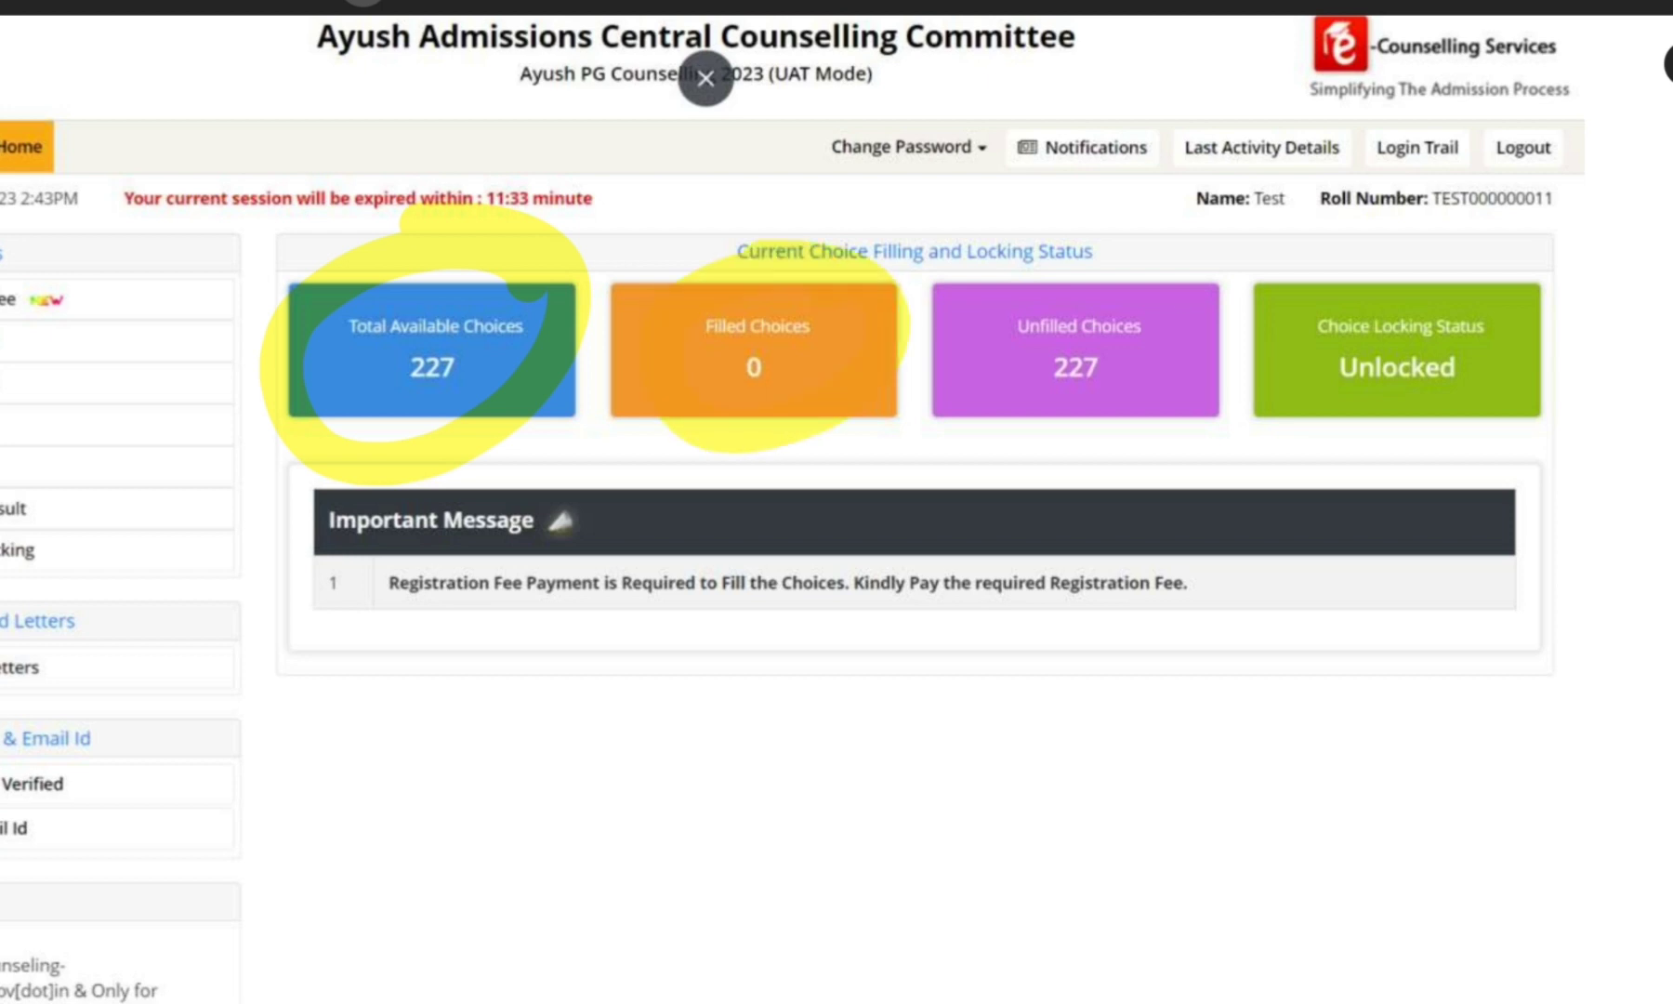
mouse_move(1166, 293)
mouse_down()
mouse_move(1180, 306)
mouse_move(915, 353)
mouse_move(1231, 278)
mouse_up()
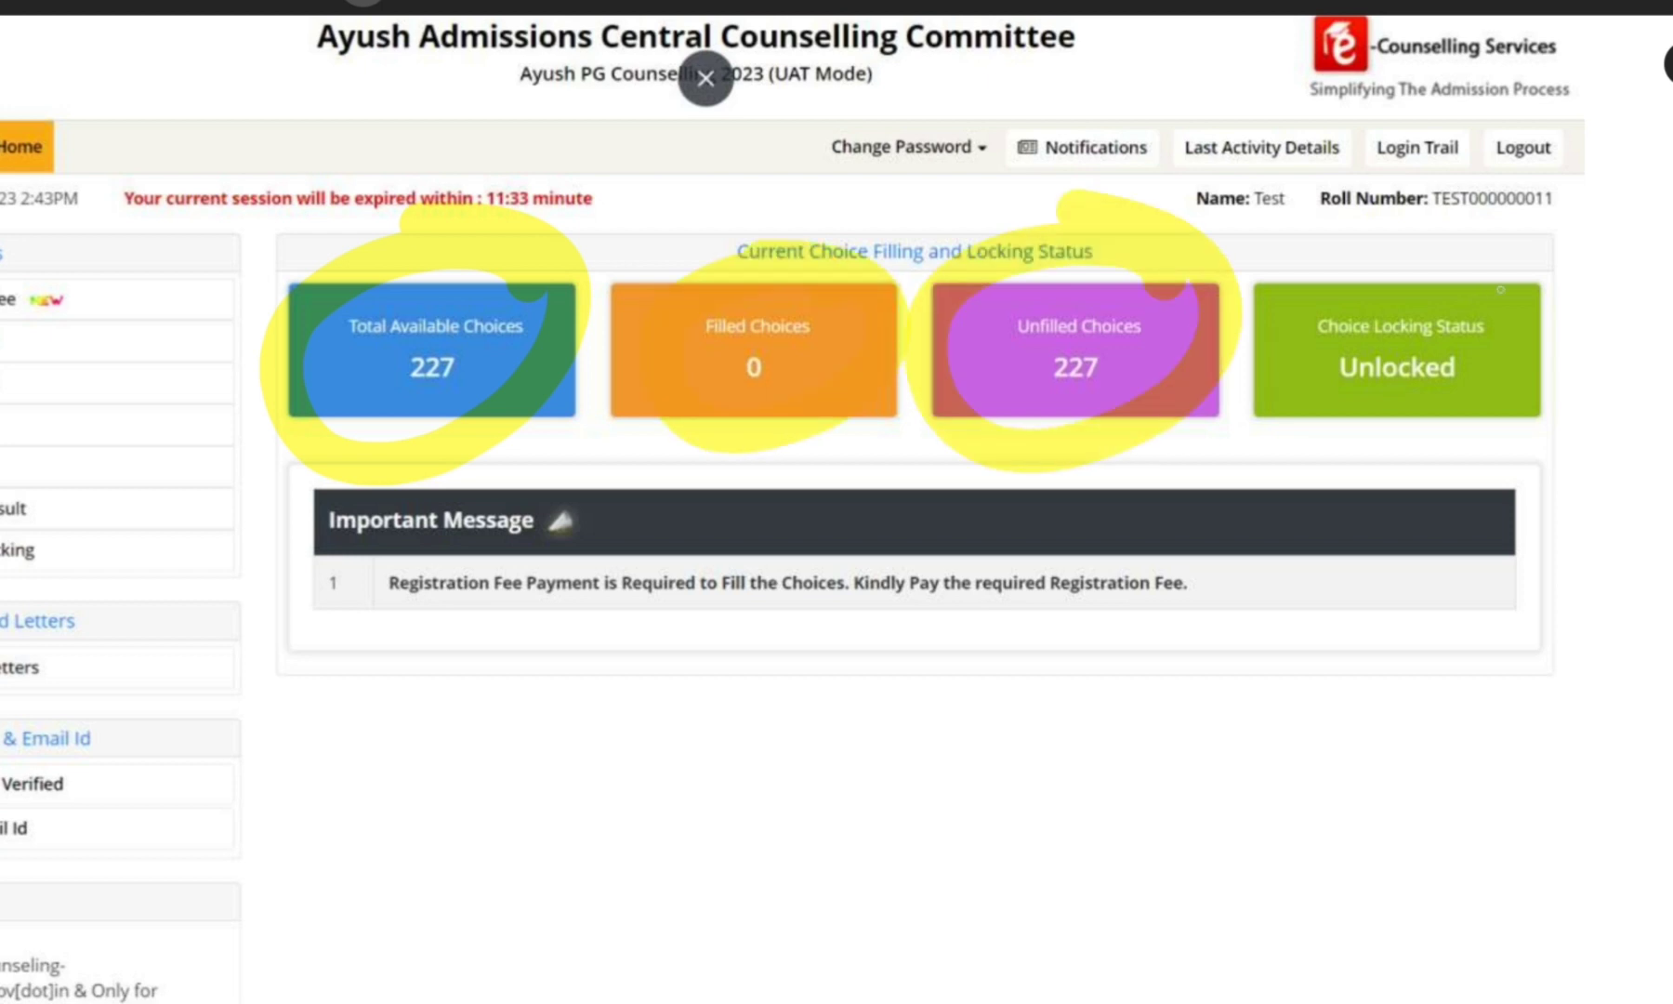
mouse_move(1496, 260)
mouse_down()
mouse_move(1524, 274)
mouse_move(1580, 409)
mouse_move(1412, 176)
mouse_up()
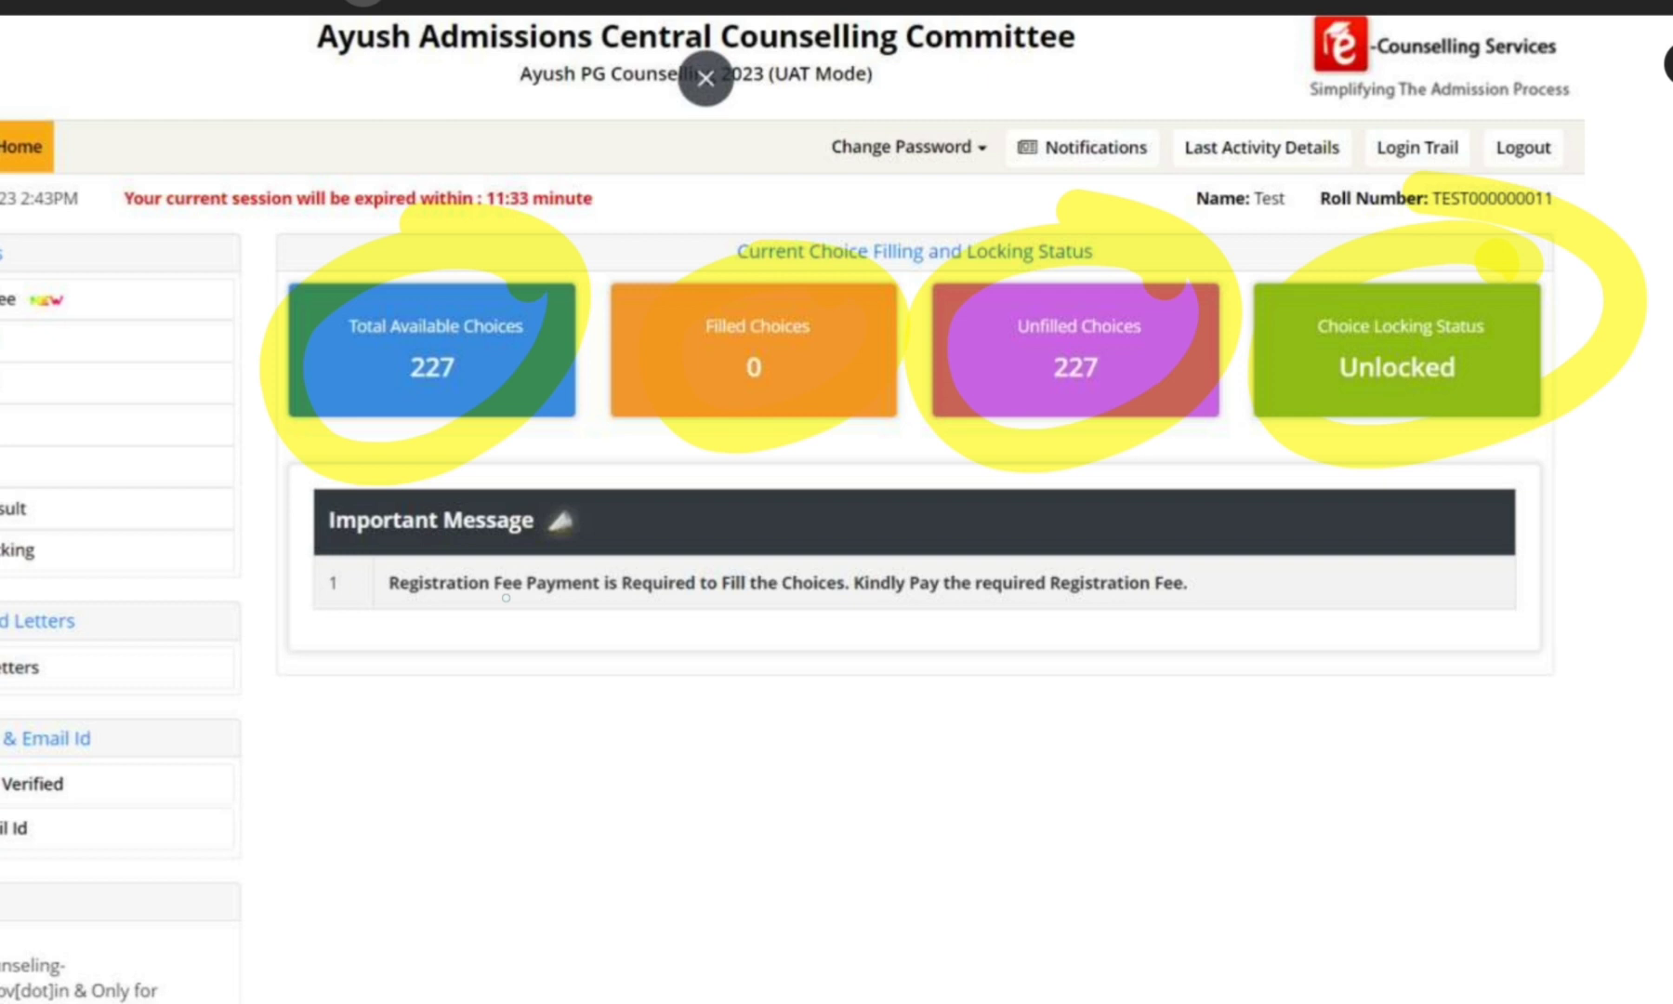
Highlight the registration fee message, and mark the Online Payment option and Pay Fee button on the Fee Payment page
drag(367, 590, 1225, 578)
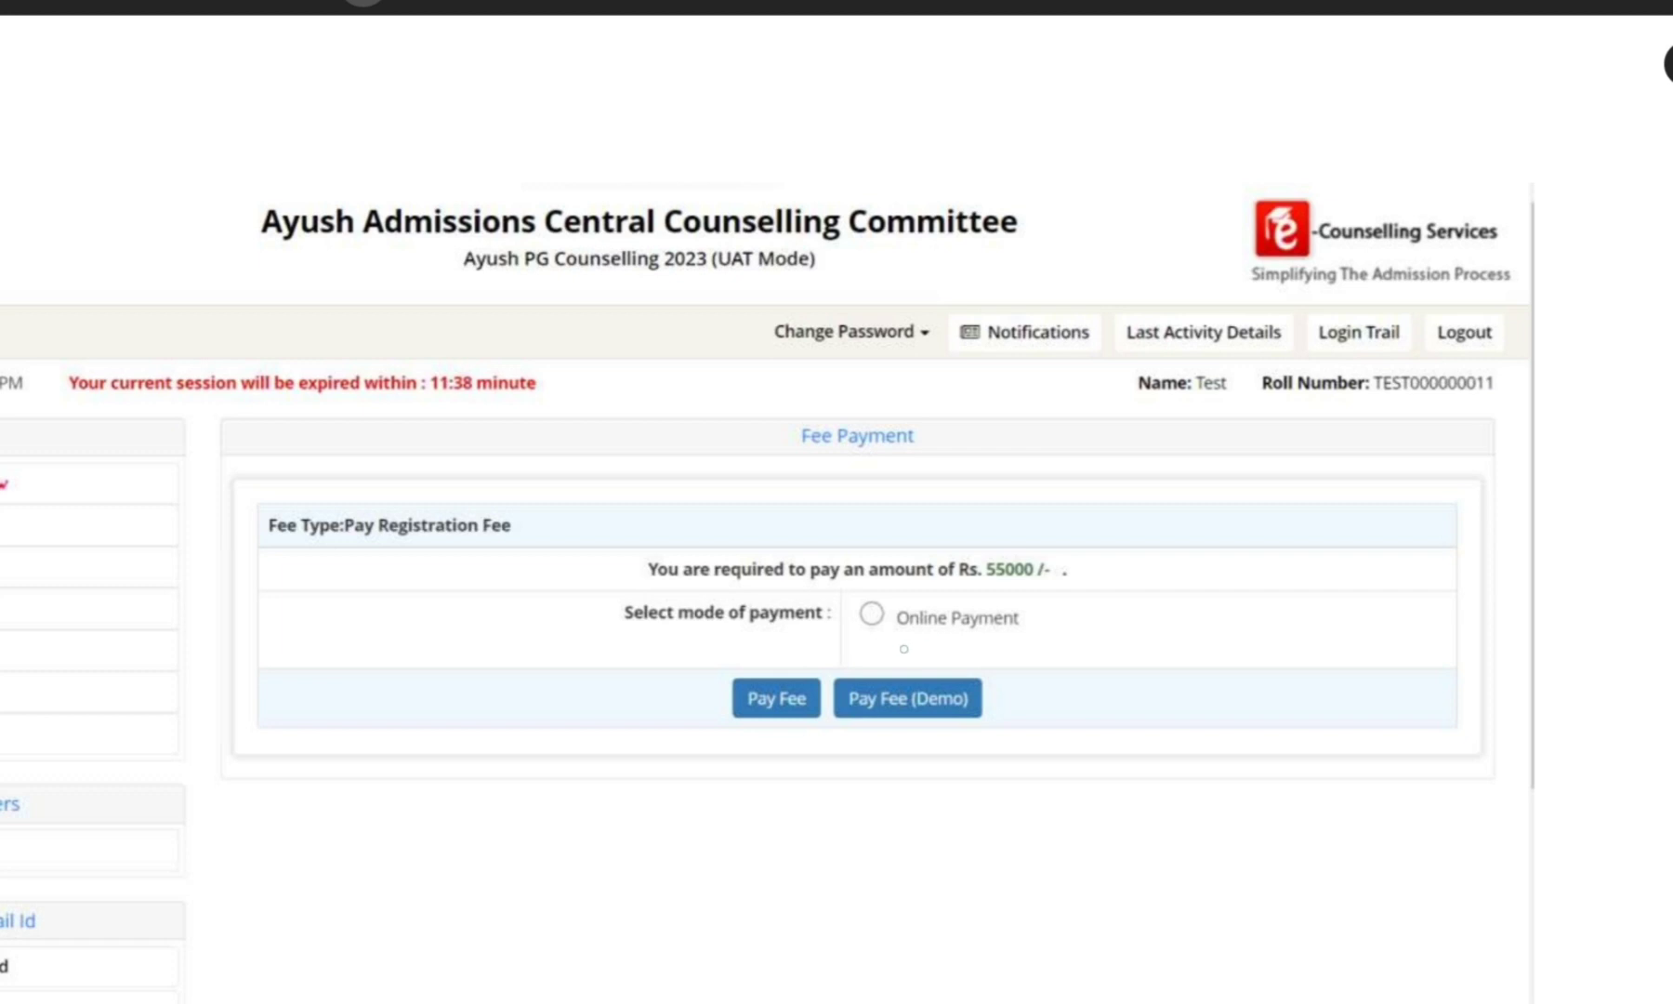
click(870, 614)
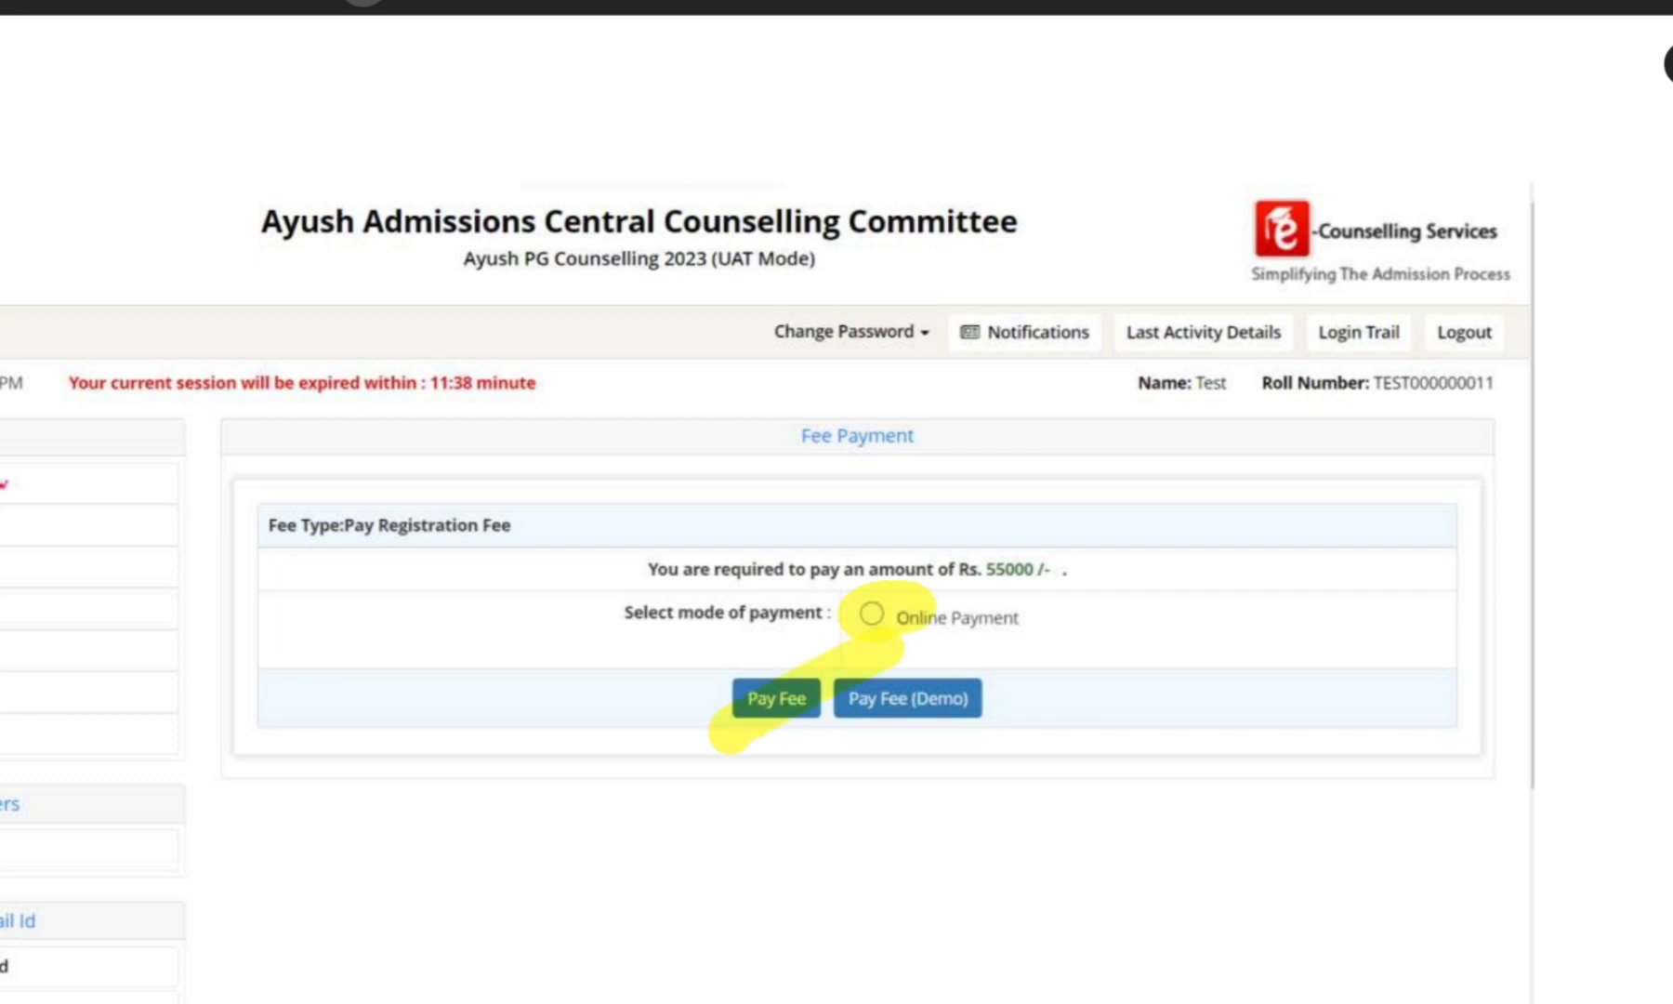
click(743, 708)
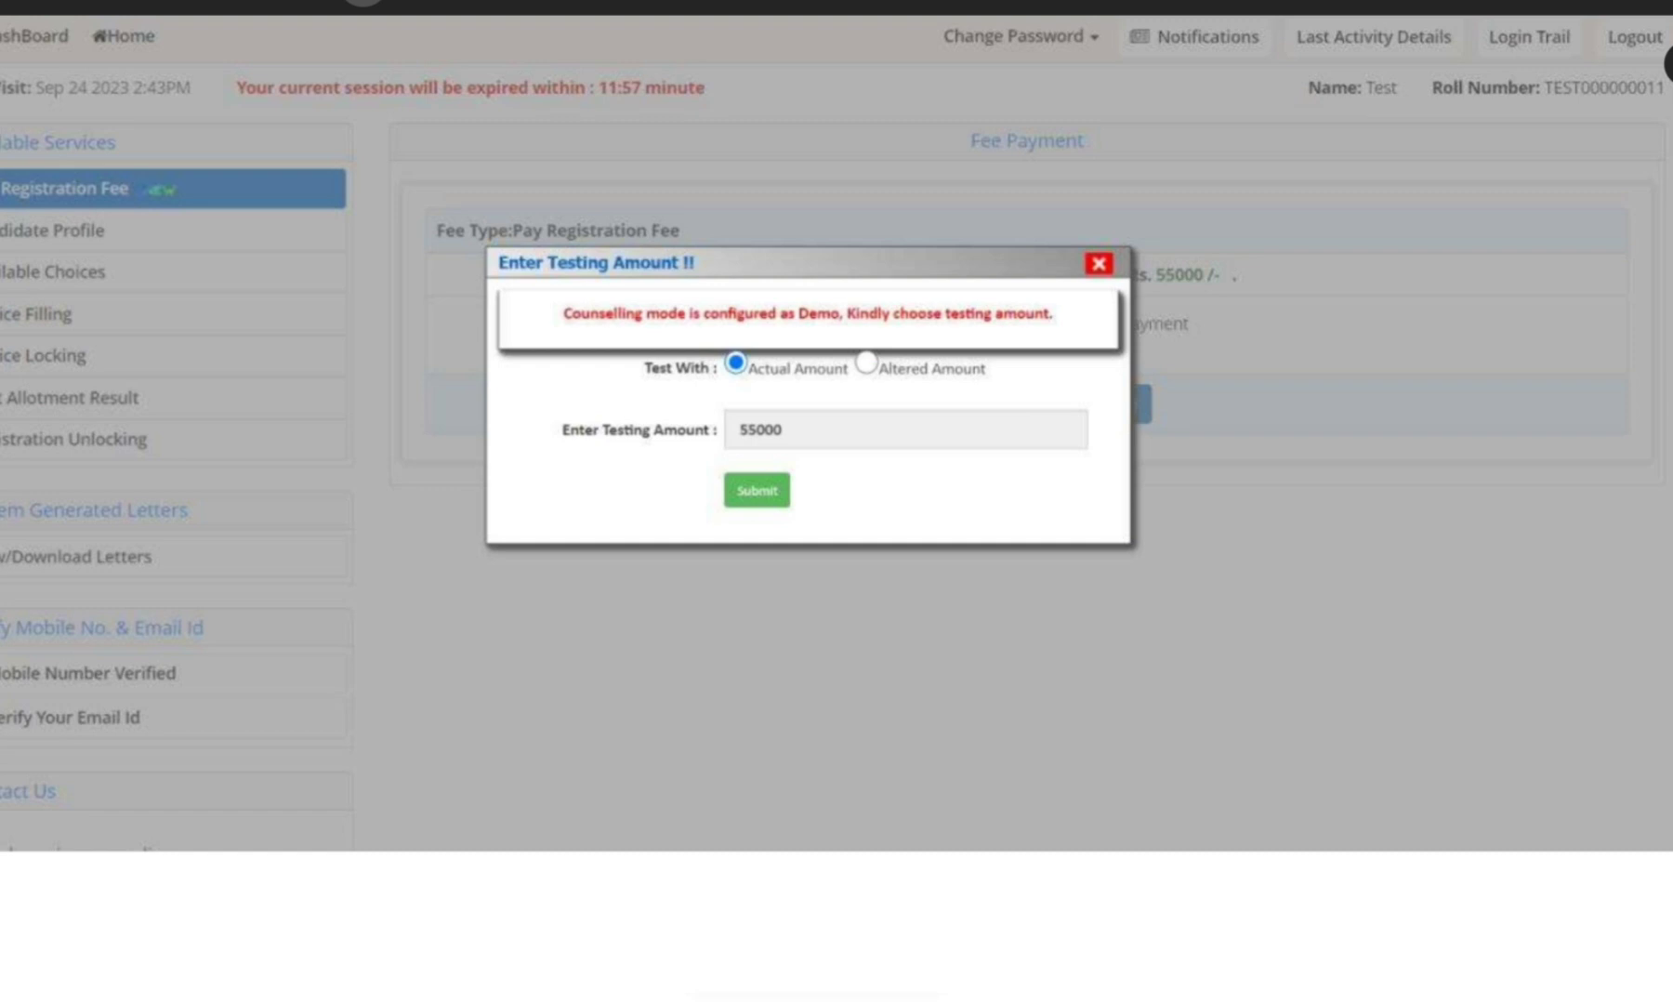
Mark the I agree to Unlock Registration option, and highlight the confirmation dialog's opening text, its submit question and the Yes/No choice
scroll(836, 464, down, 3)
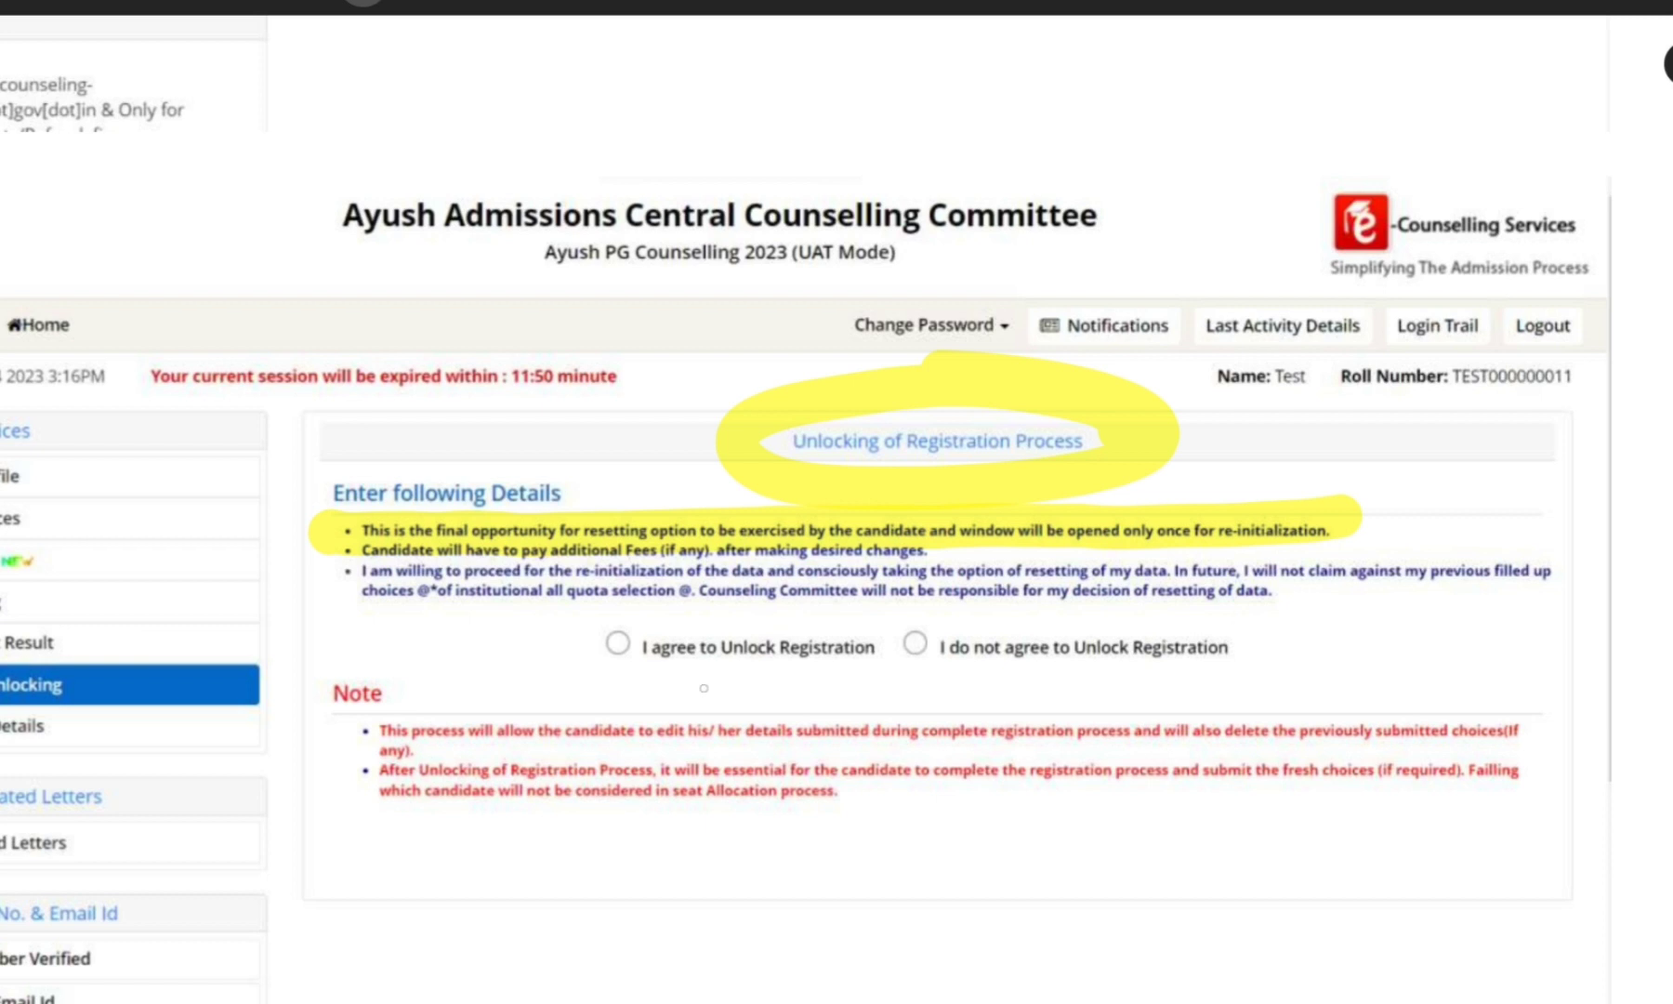
drag(595, 643, 804, 625)
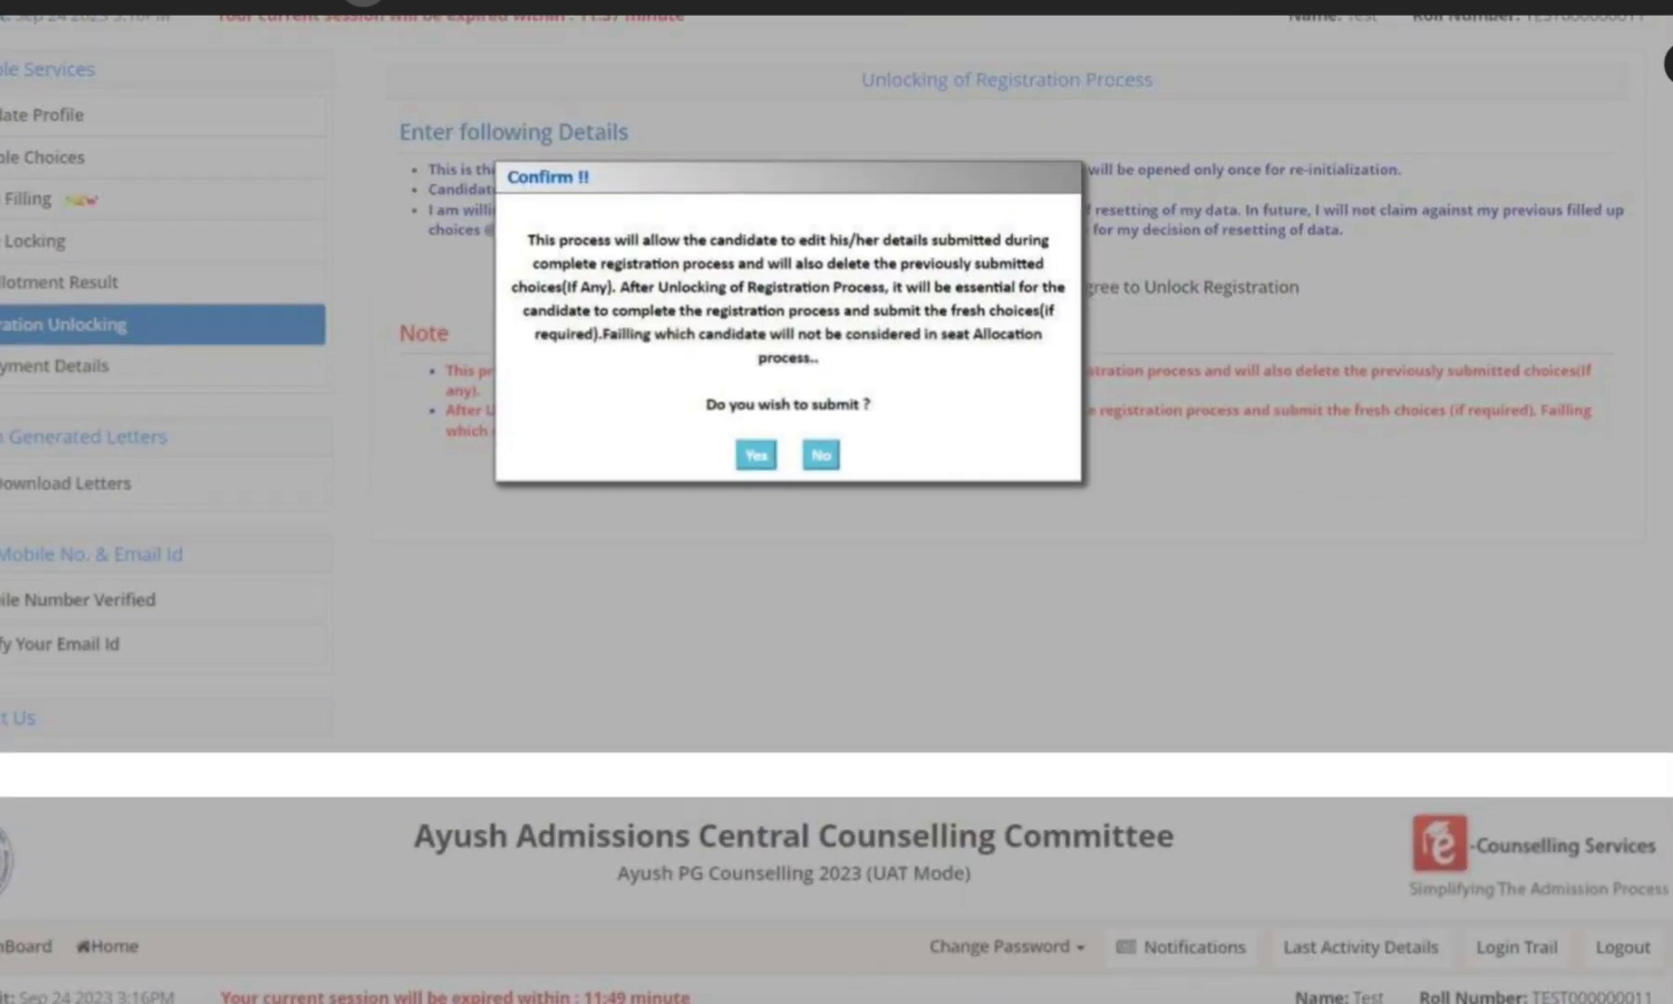
mouse_move(501, 253)
mouse_down()
mouse_move(1022, 237)
mouse_move(1105, 255)
mouse_move(497, 286)
mouse_up()
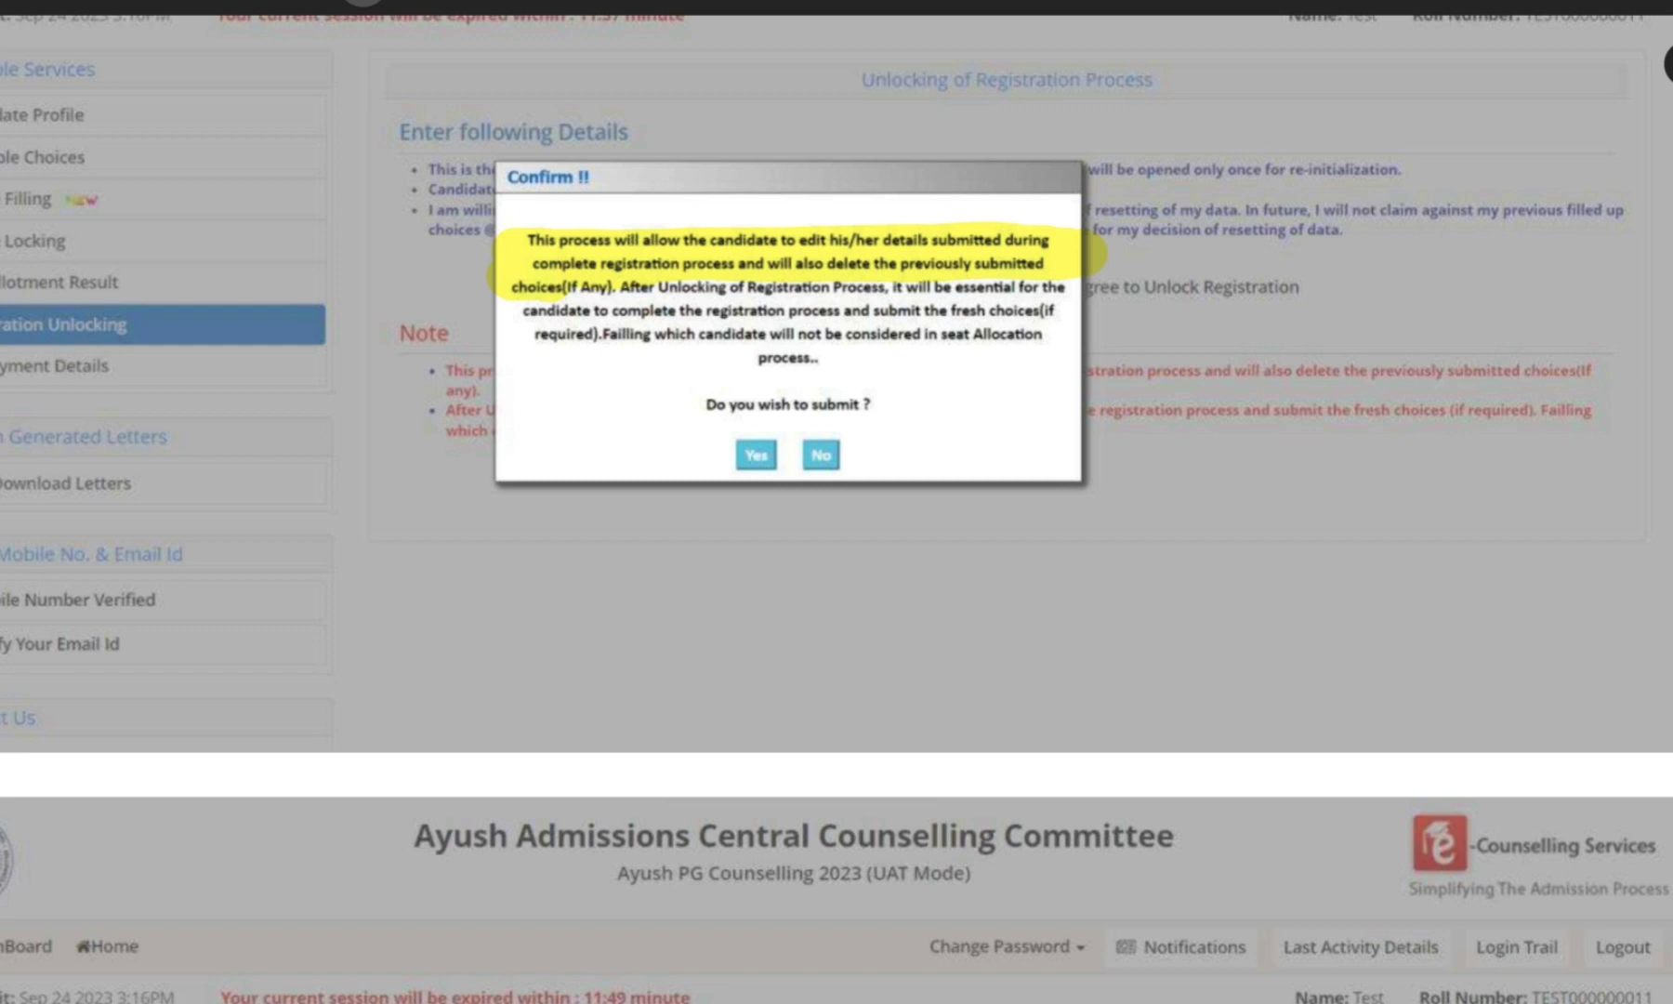
drag(698, 411, 708, 407)
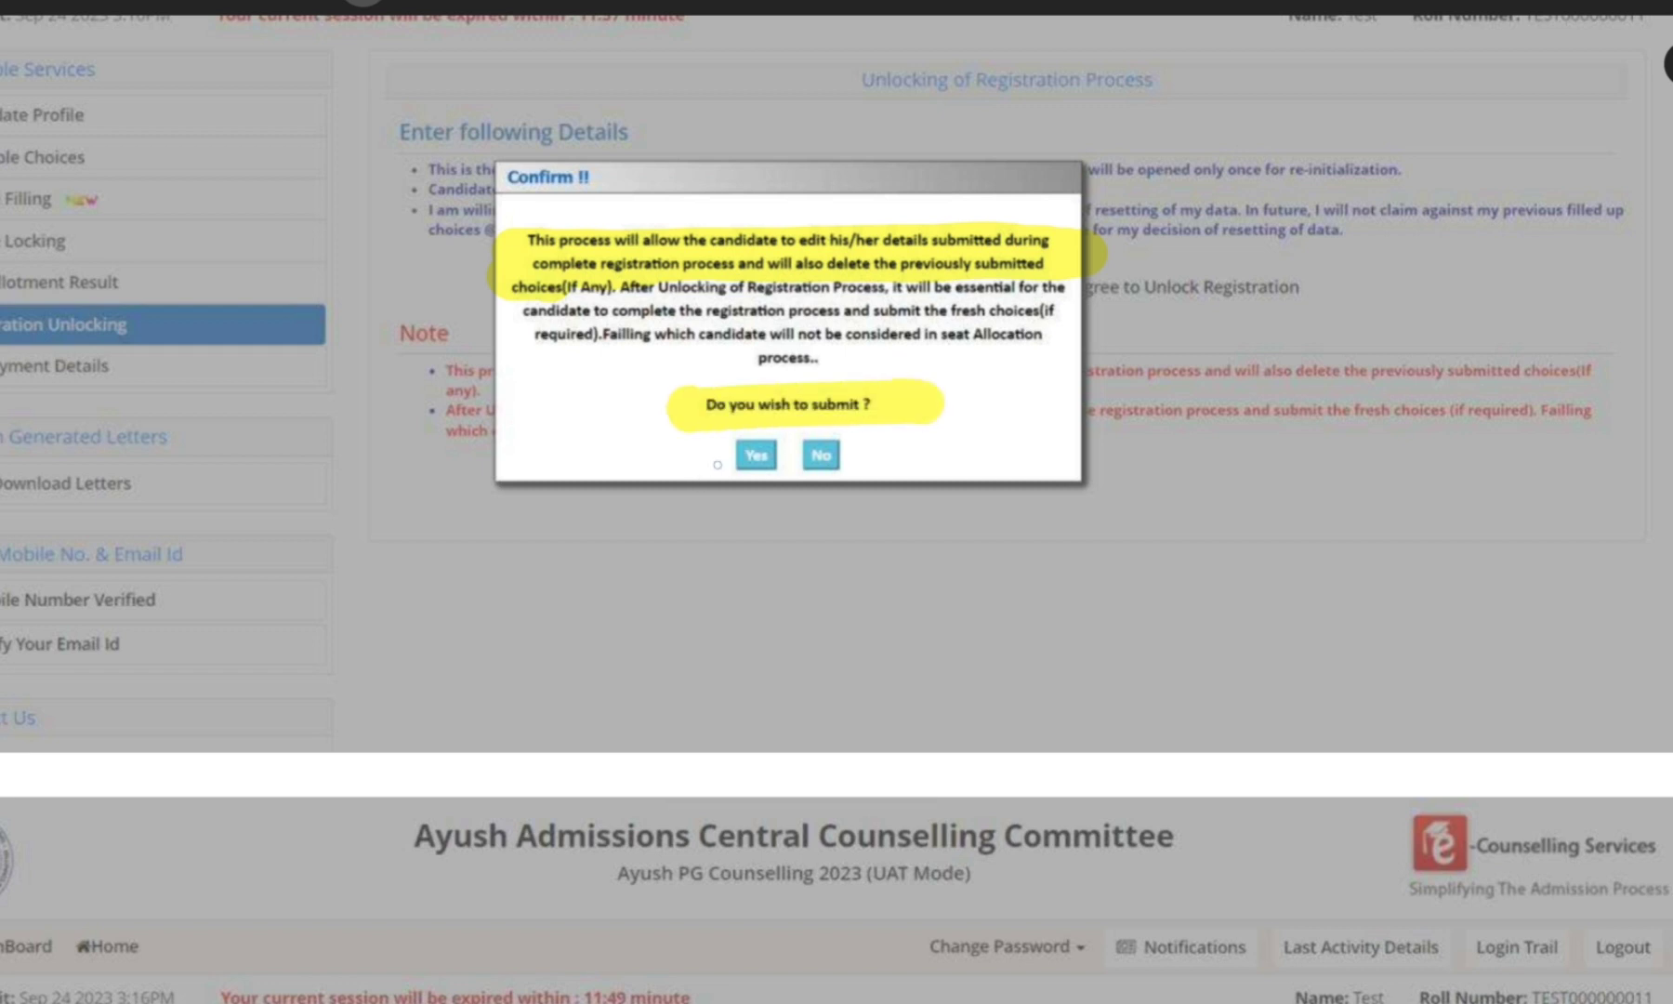
drag(706, 483, 837, 425)
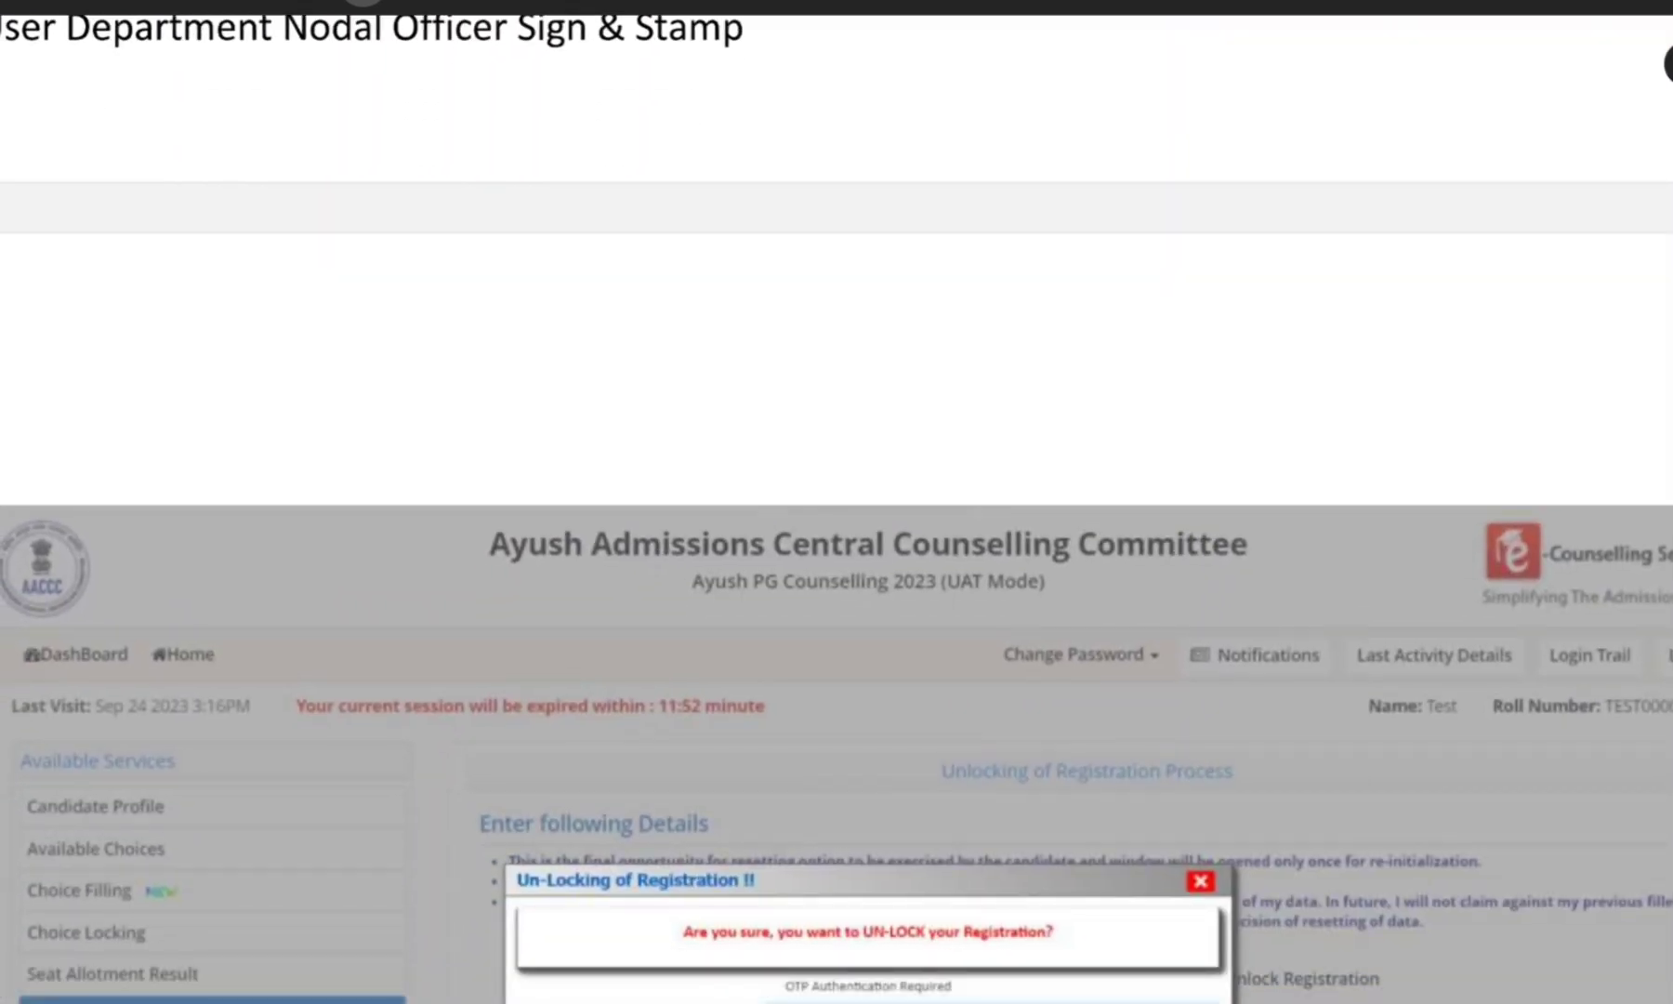
On the Application Progress Status page, draw highlighter strokes beside the step statuses from Registration Form down to Contact Detail
scroll(836, 502, down, 9)
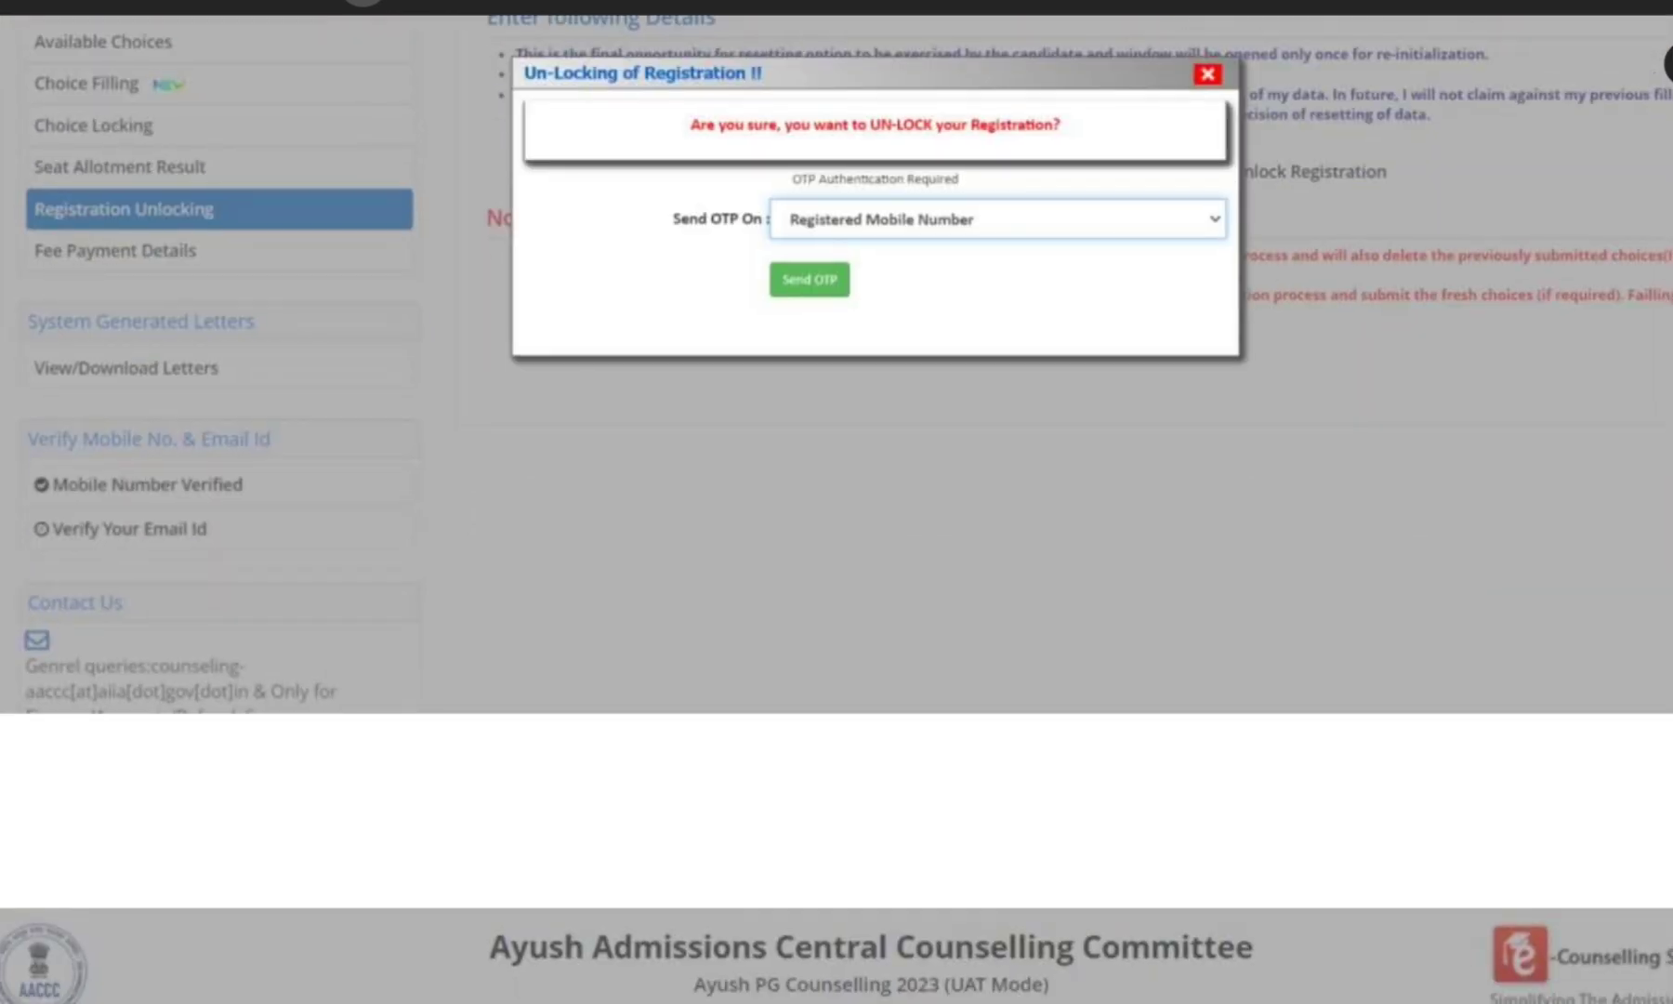
scroll(836, 502, down, 15)
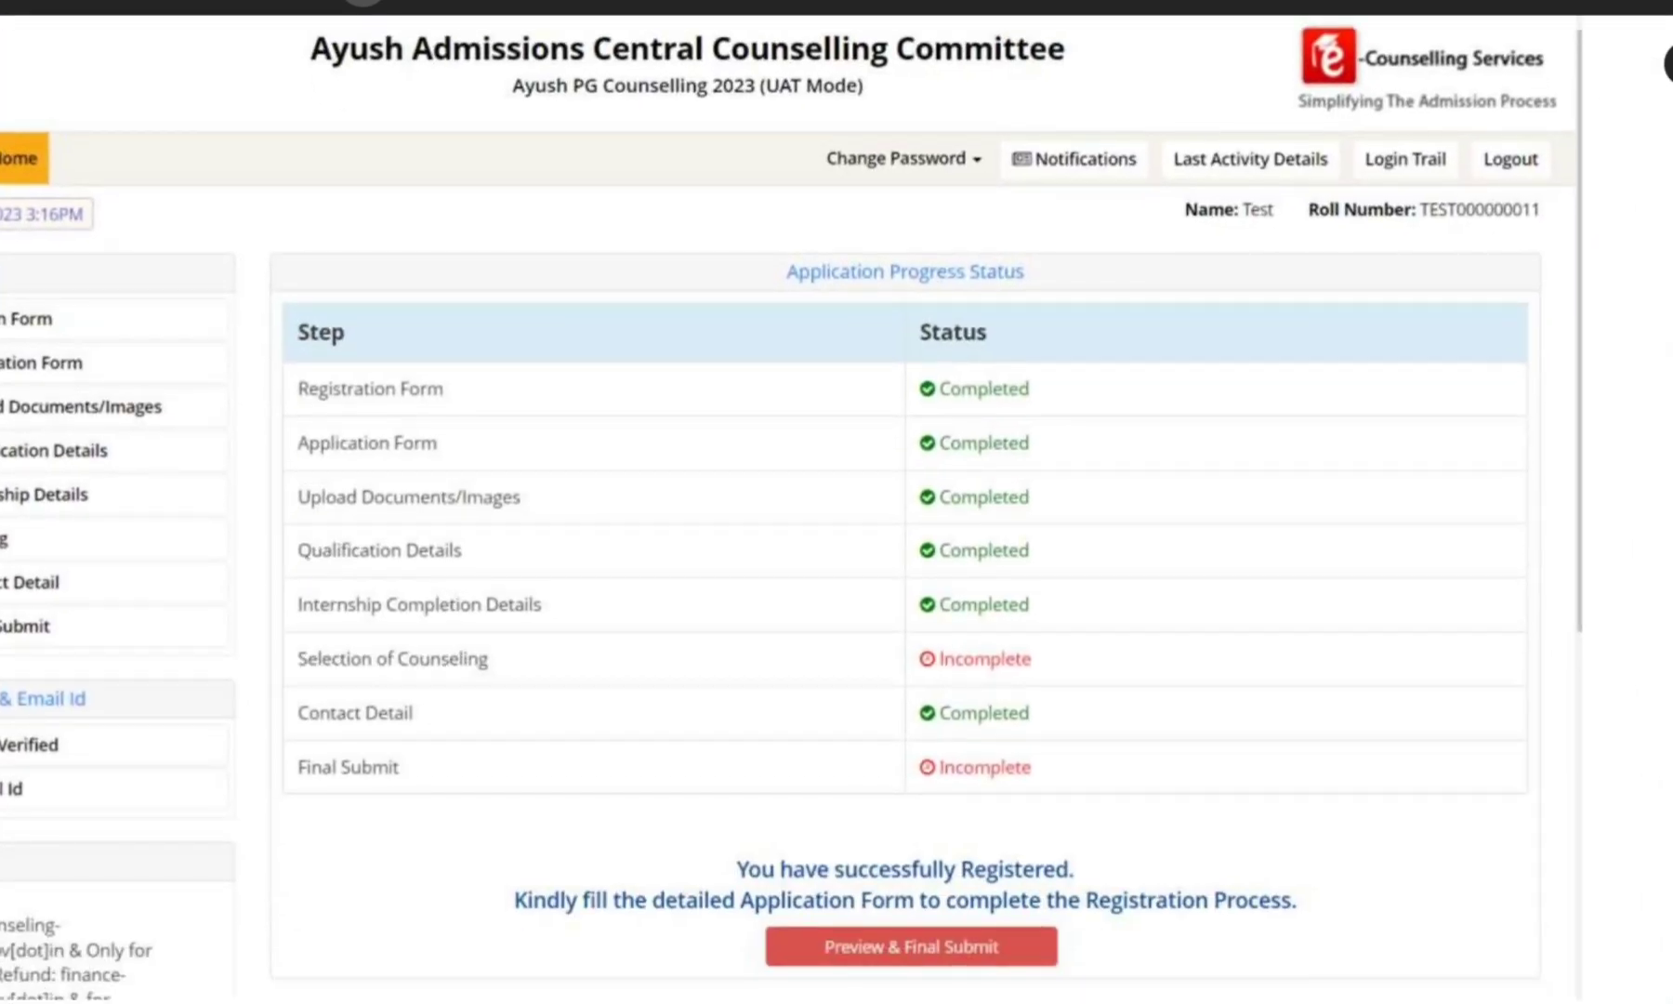
drag(1066, 392, 1408, 260)
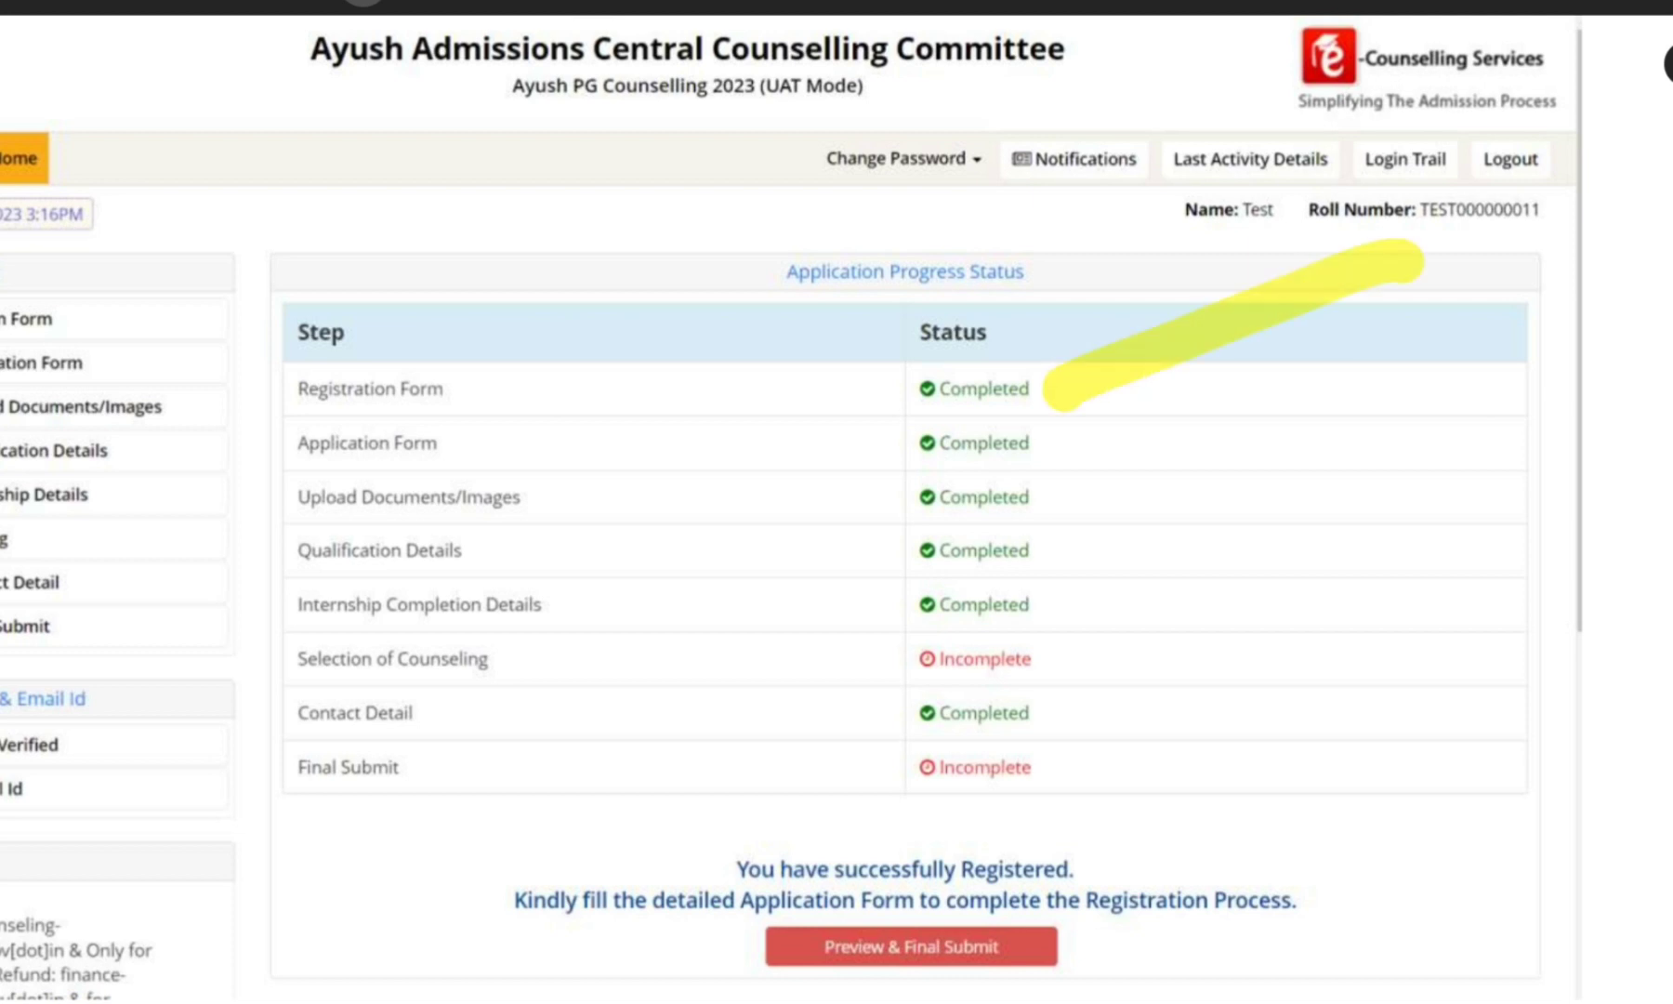
drag(1095, 457, 1431, 320)
drag(1104, 491, 1398, 390)
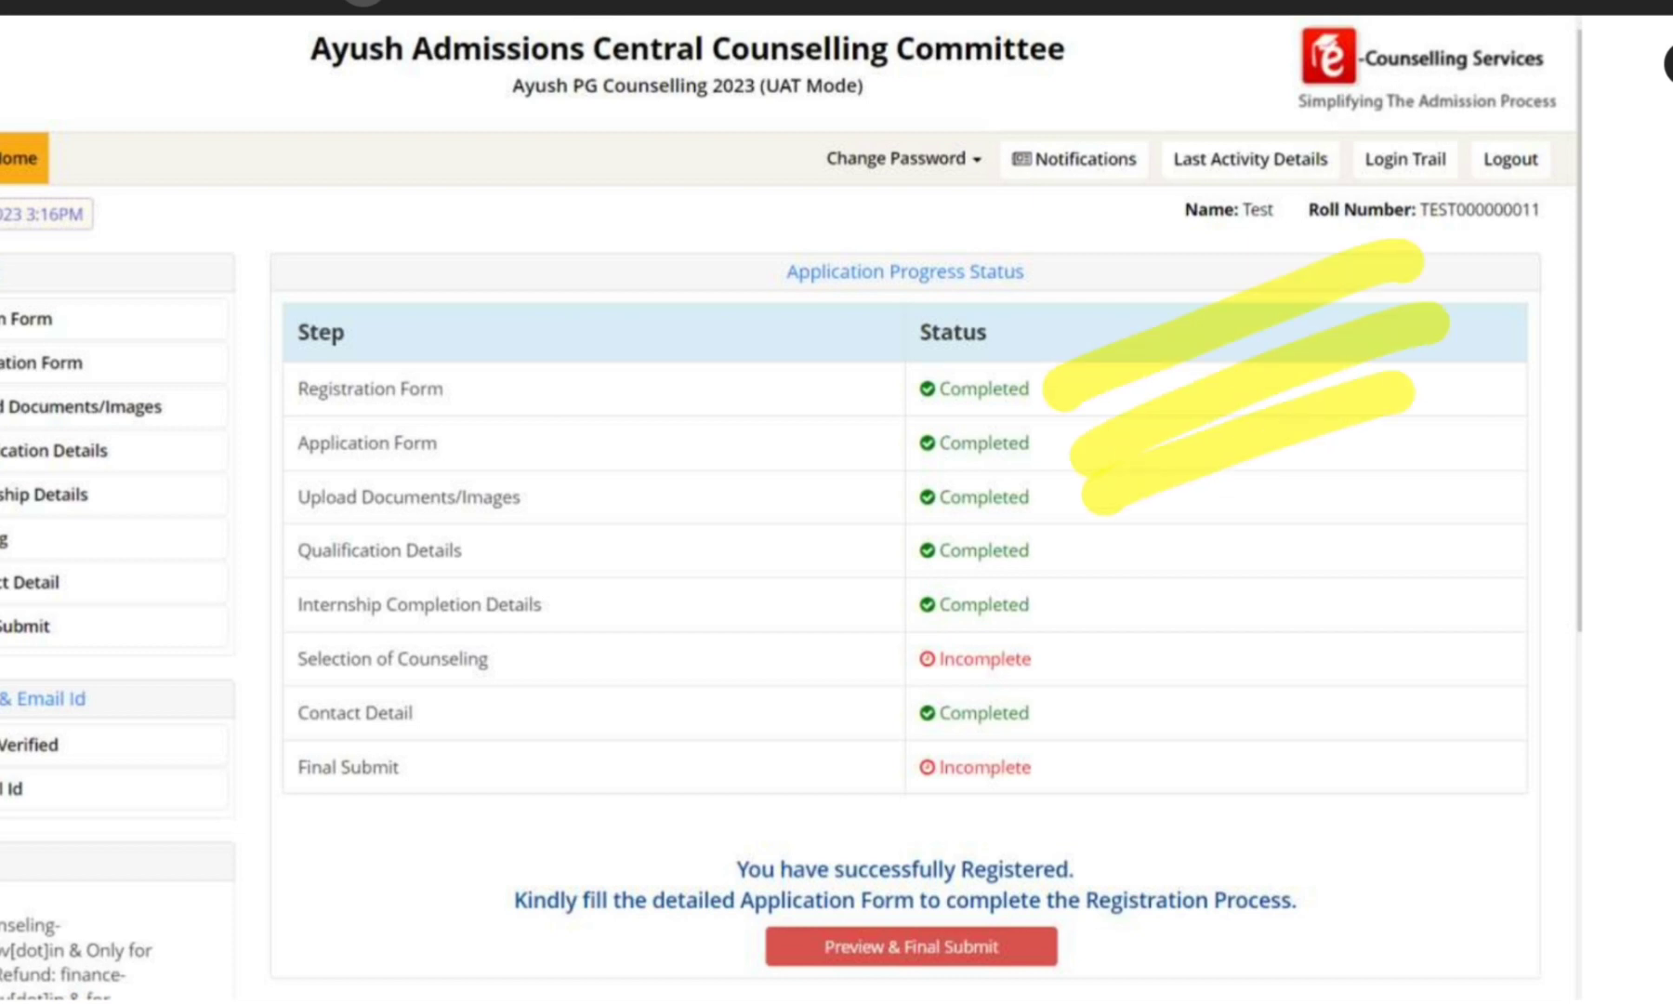
drag(1059, 569, 1394, 457)
drag(1069, 615, 1408, 497)
drag(1101, 651, 1083, 634)
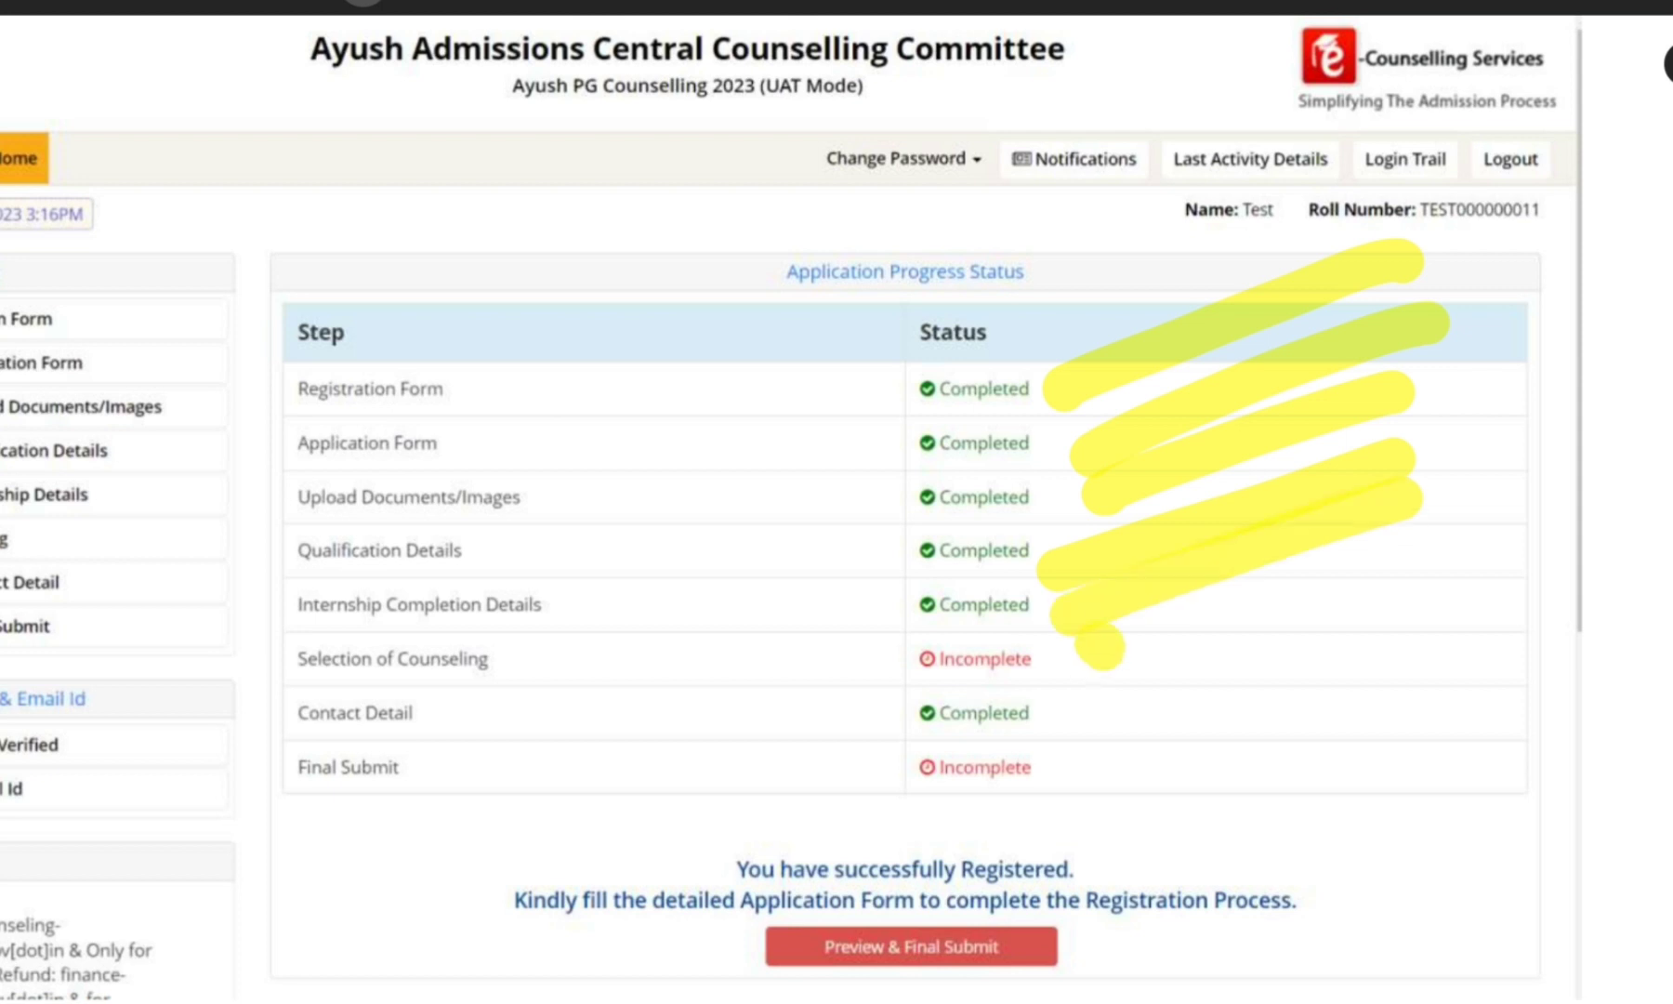
mouse_move(1087, 692)
mouse_down()
mouse_move(1241, 655)
mouse_move(1417, 569)
mouse_up()
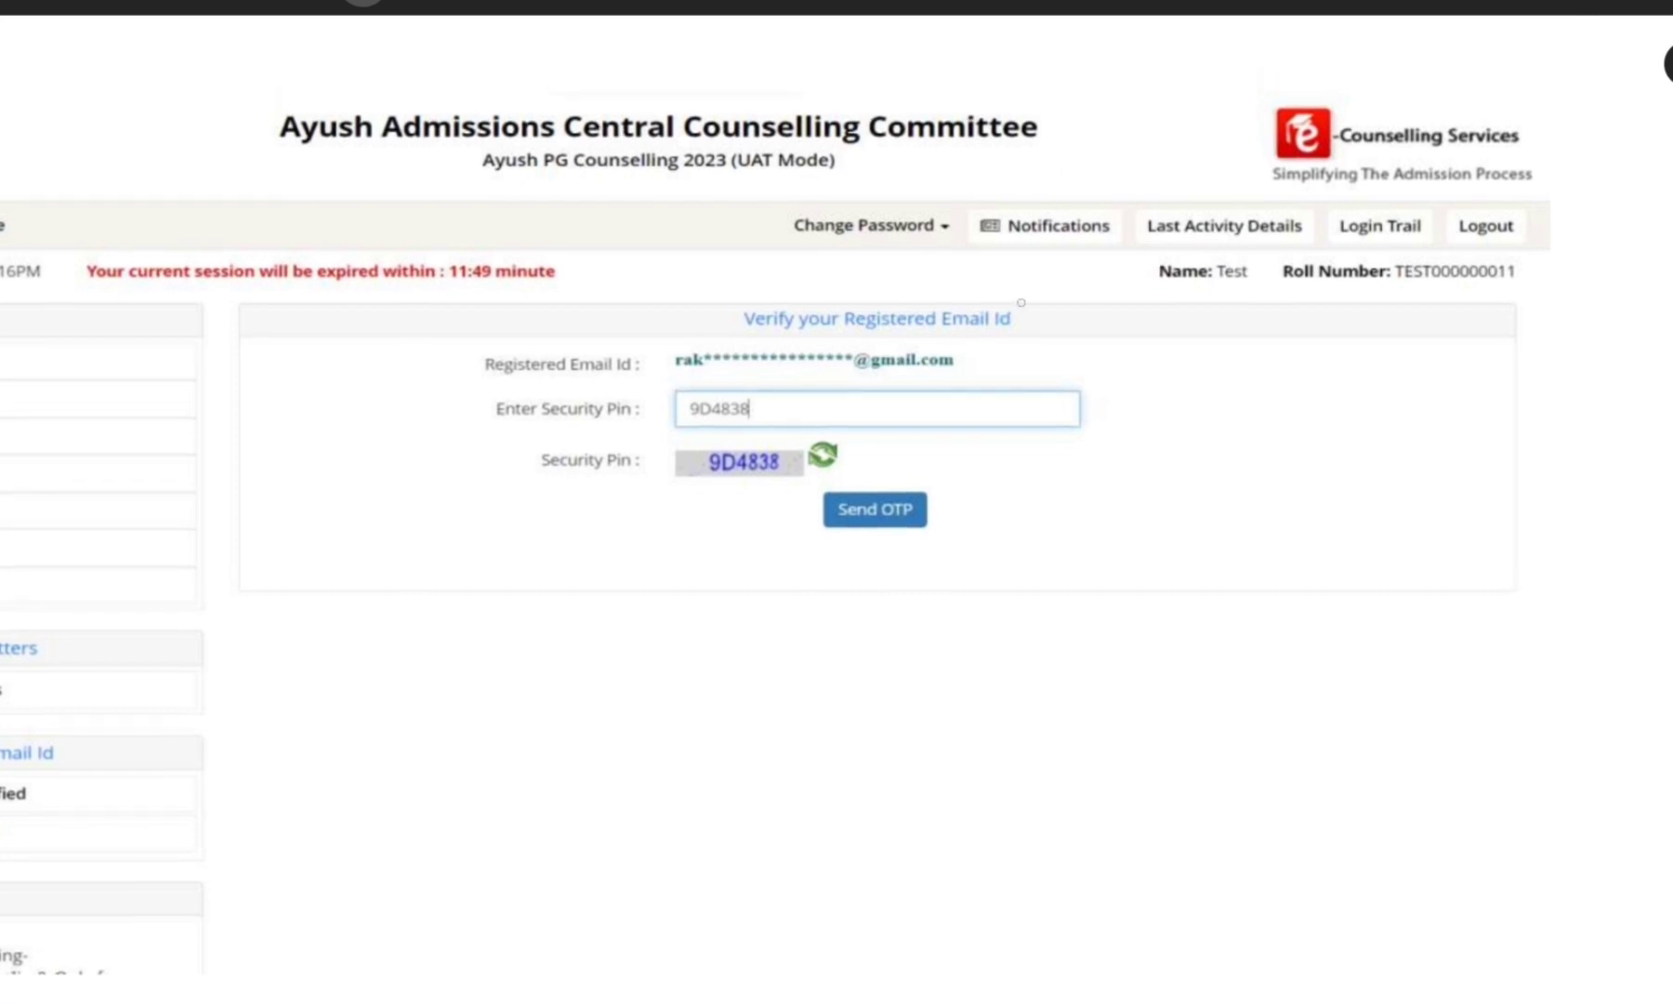
Circle the Verify your Registered Email Id heading, and mark the registered email, security pin field and Send OTP button
mouse_move(985, 273)
mouse_down()
mouse_move(1048, 299)
mouse_move(641, 312)
mouse_move(1115, 269)
mouse_up()
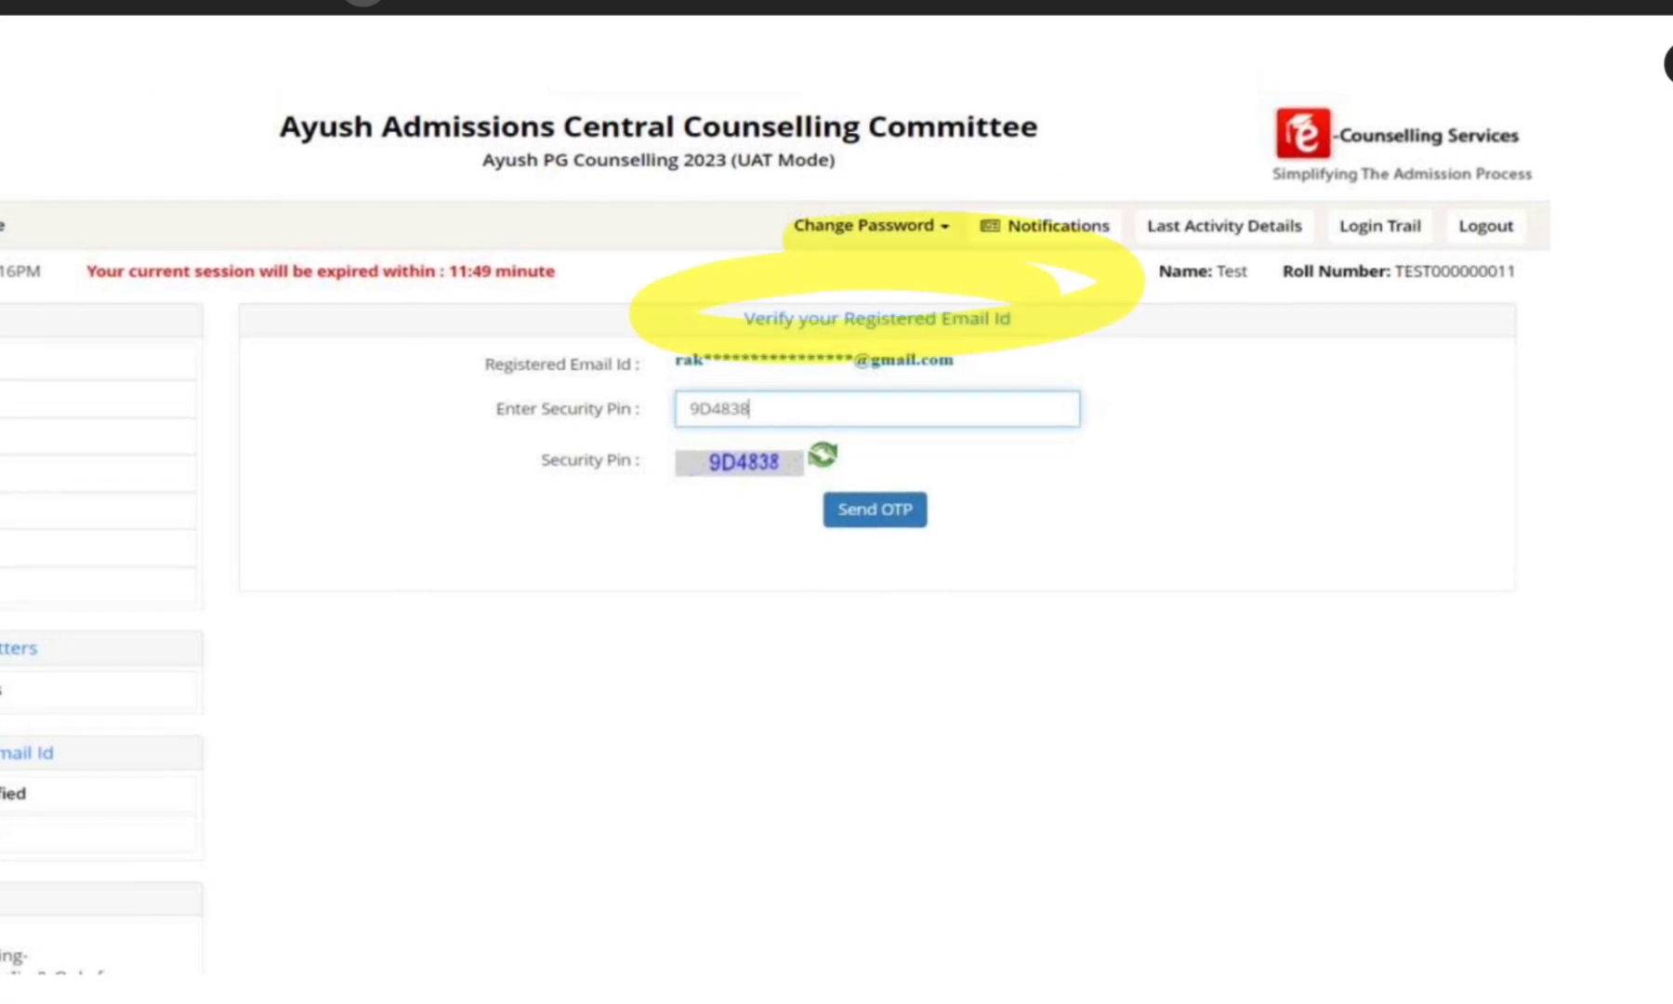
click(972, 357)
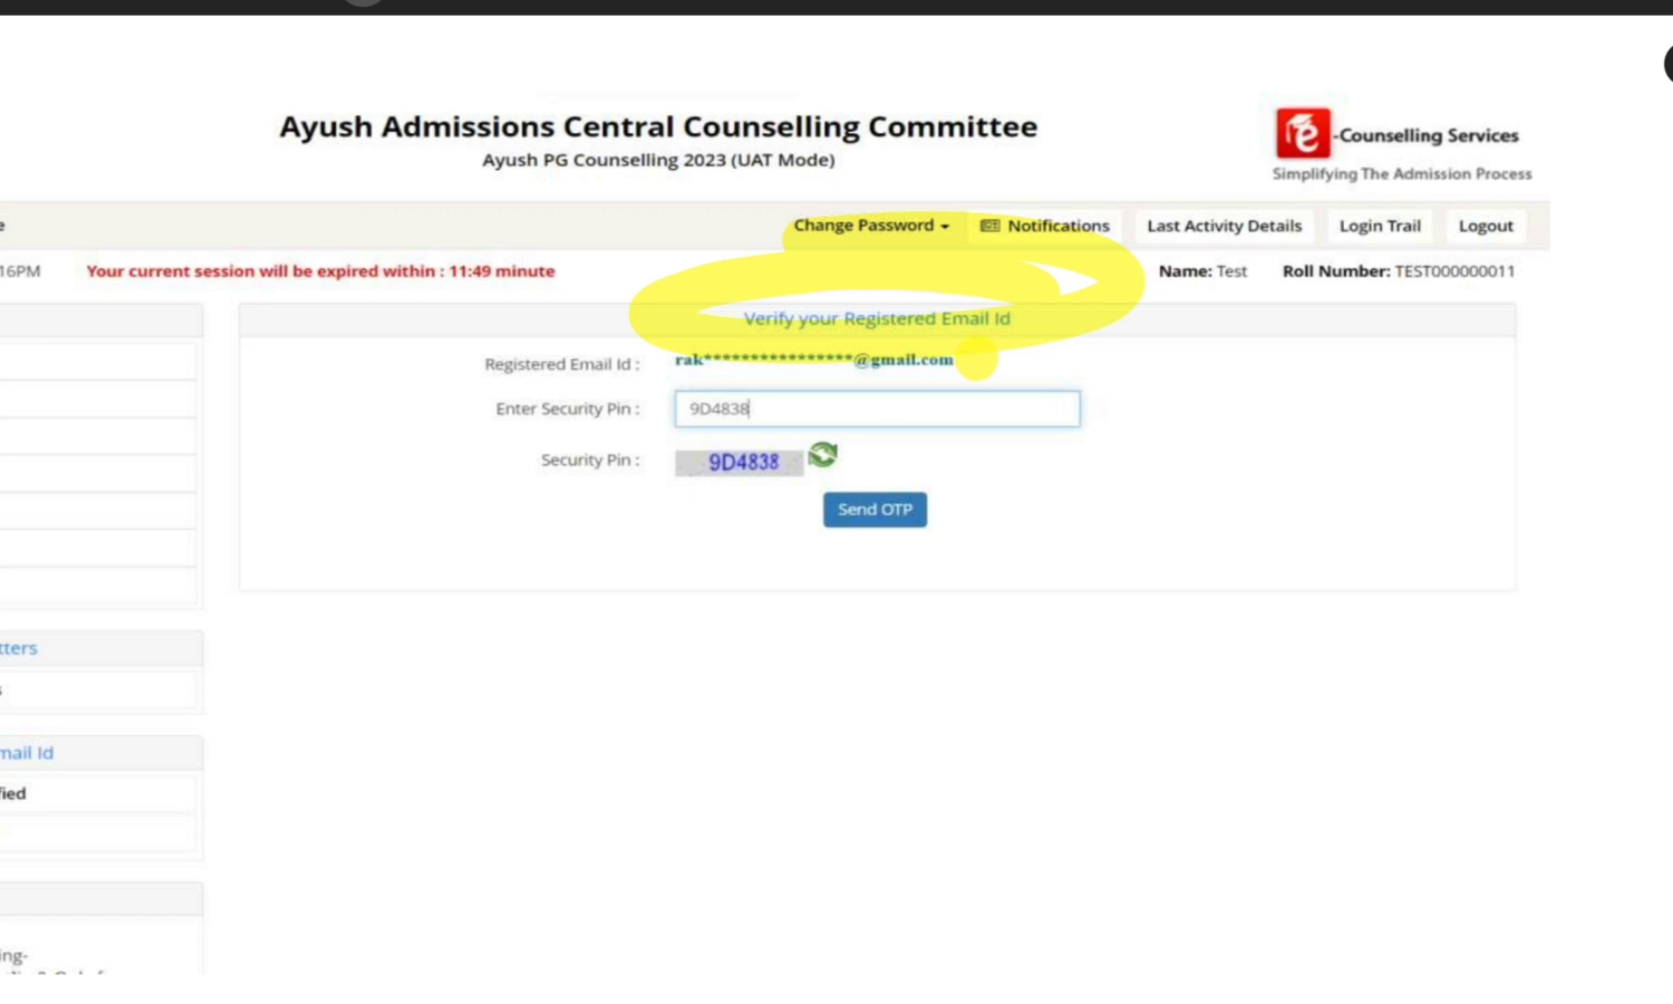
mouse_move(860, 415)
mouse_down()
mouse_move(878, 372)
mouse_move(883, 409)
mouse_up()
mouse_move(855, 506)
mouse_down()
mouse_move(920, 483)
mouse_move(966, 497)
mouse_up()
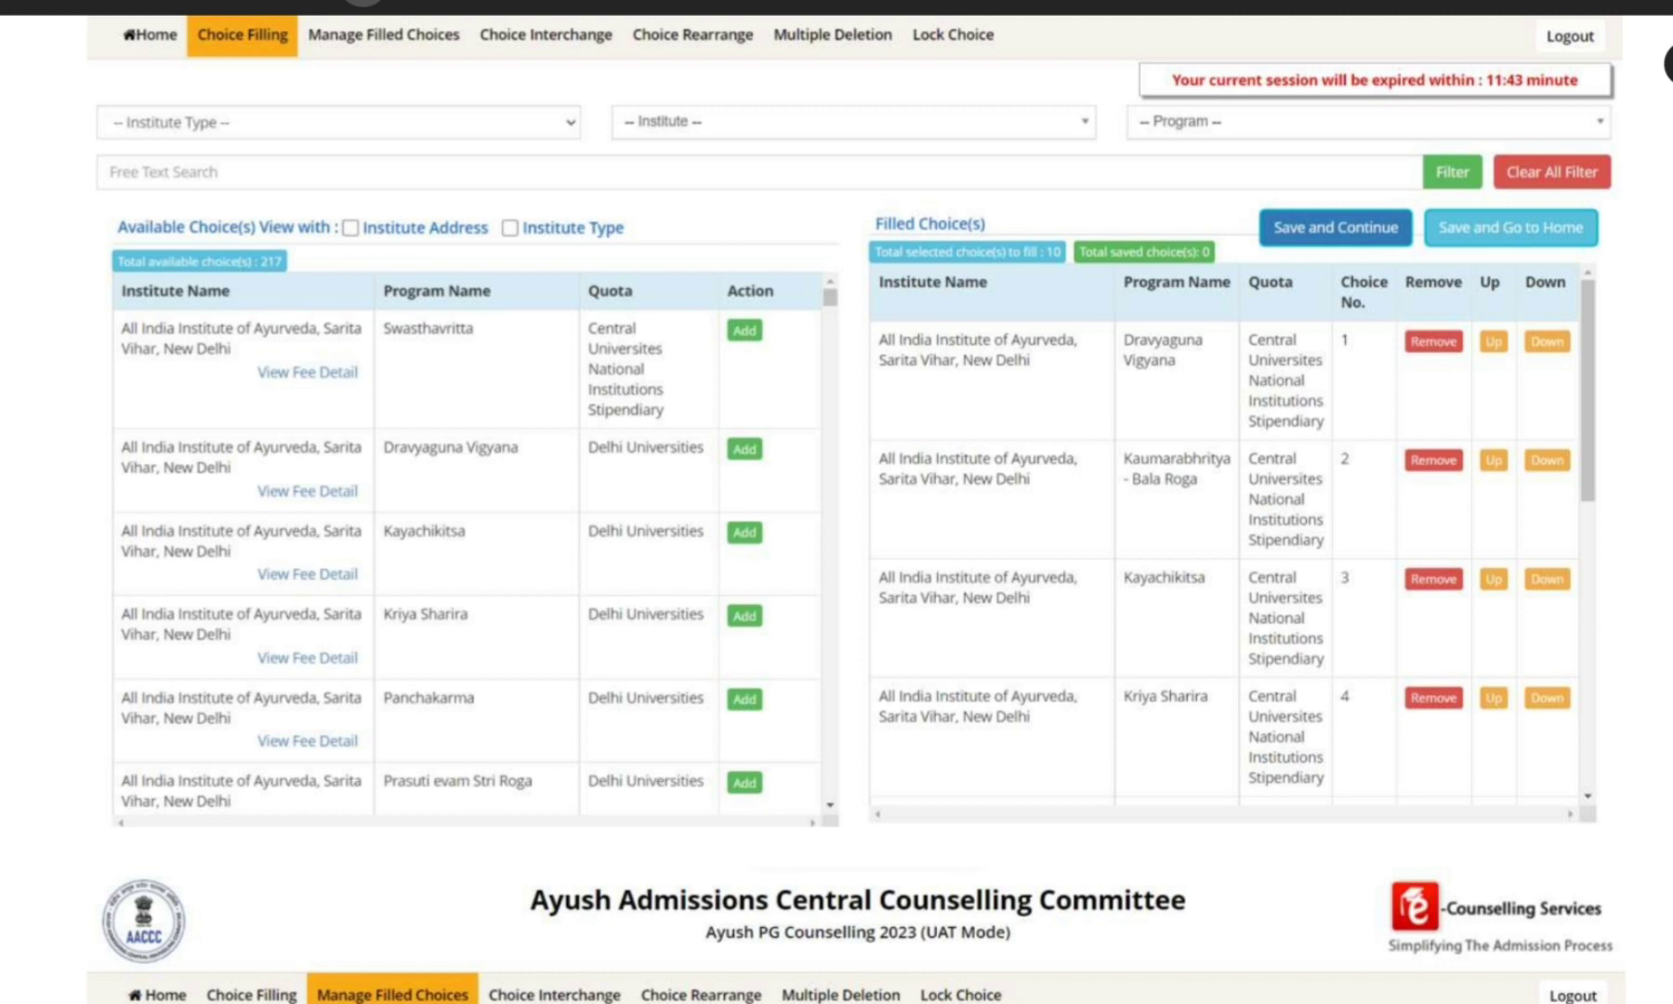
On the Choice Filling page, outline the whole Filled Choice(s) list and mark the first choice's Up and Down controls
scroll(836, 502, up, 2)
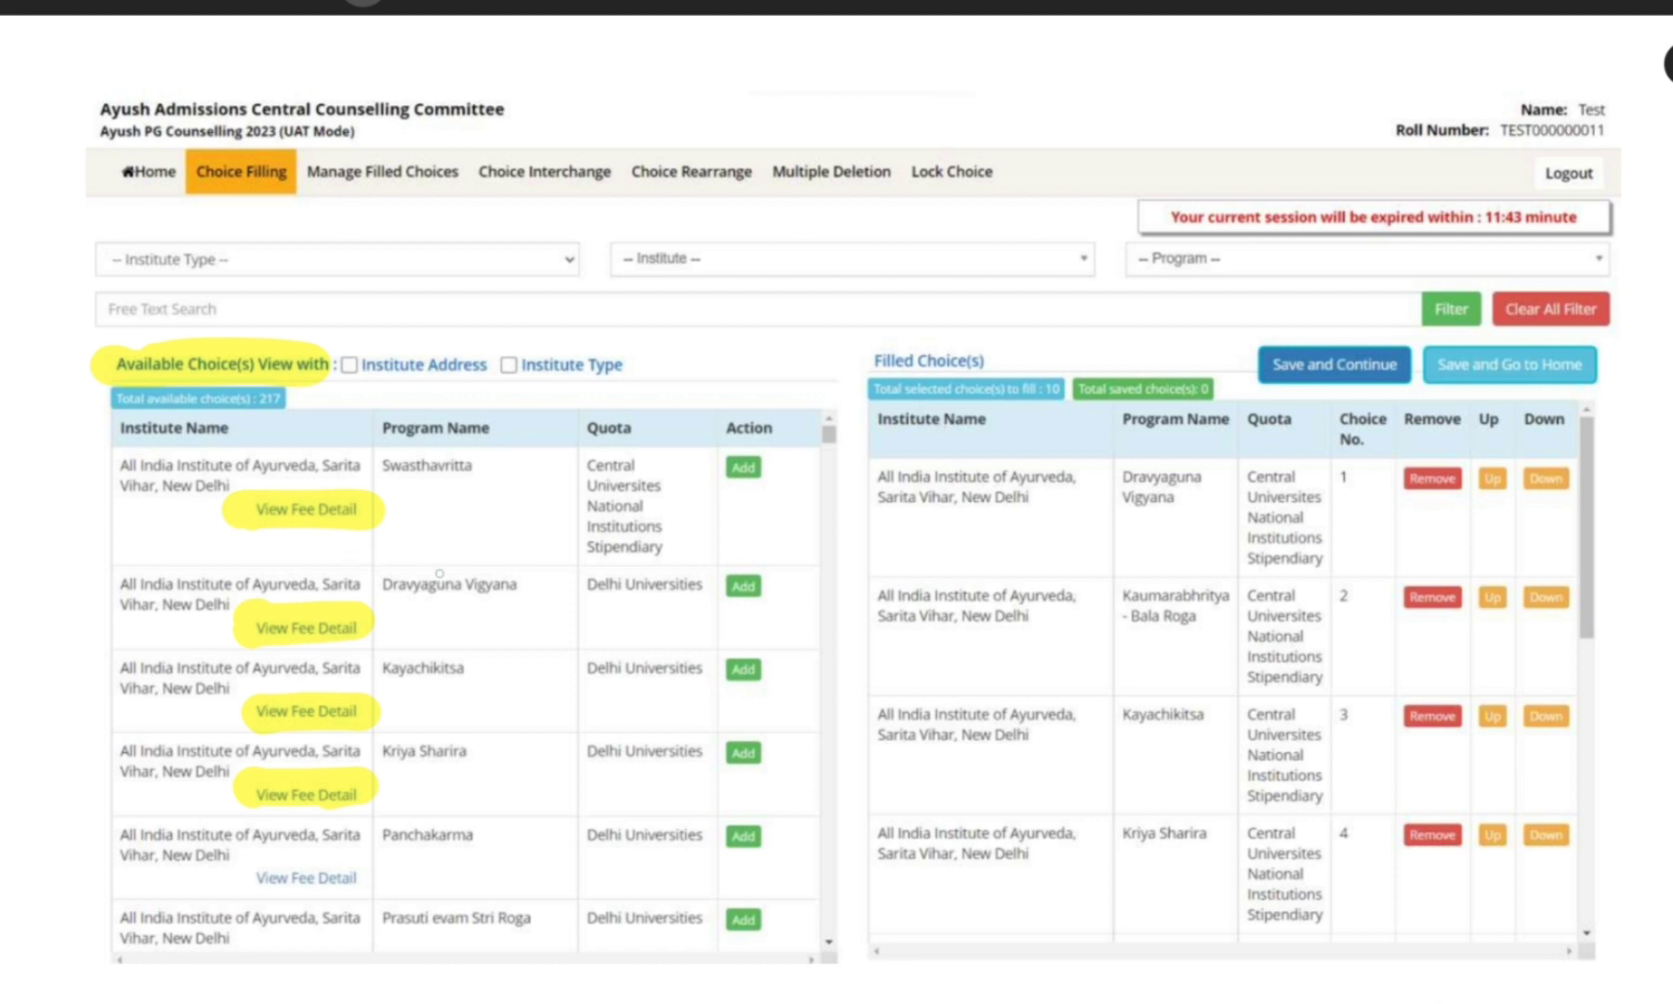
mouse_move(873, 302)
mouse_down()
mouse_move(878, 737)
mouse_move(1036, 967)
mouse_move(1664, 860)
mouse_move(1659, 260)
mouse_move(943, 283)
mouse_move(810, 316)
mouse_up()
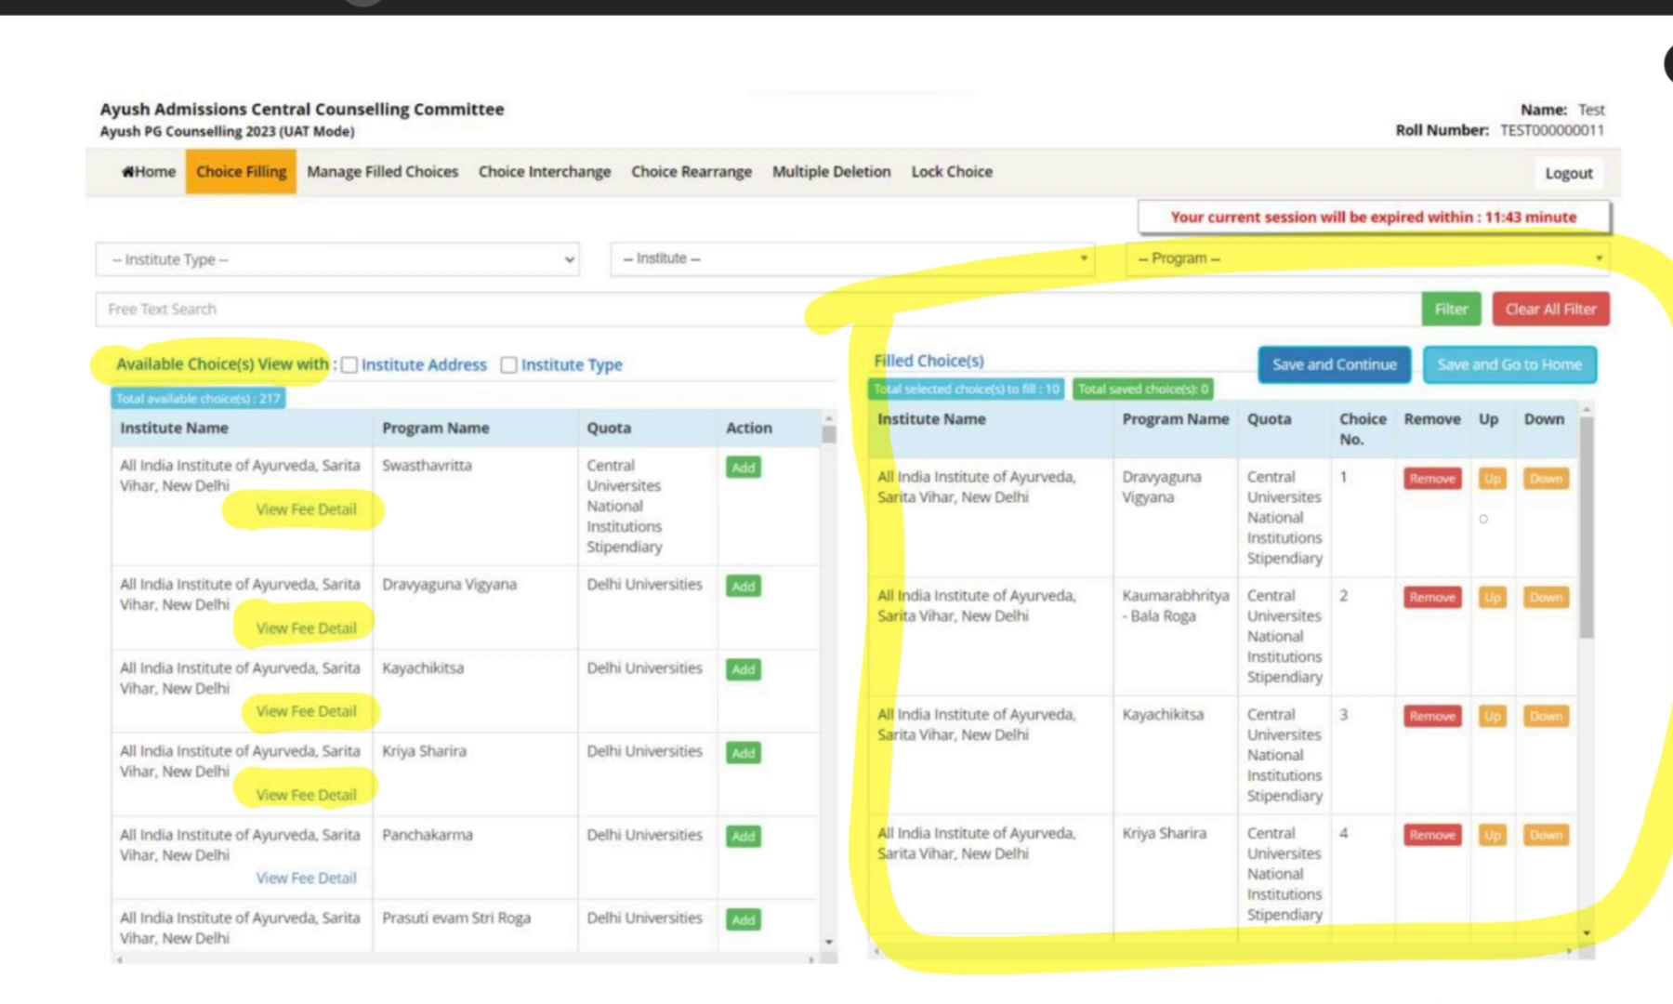
mouse_move(1483, 517)
mouse_down()
mouse_move(1374, 512)
mouse_move(1594, 522)
mouse_up()
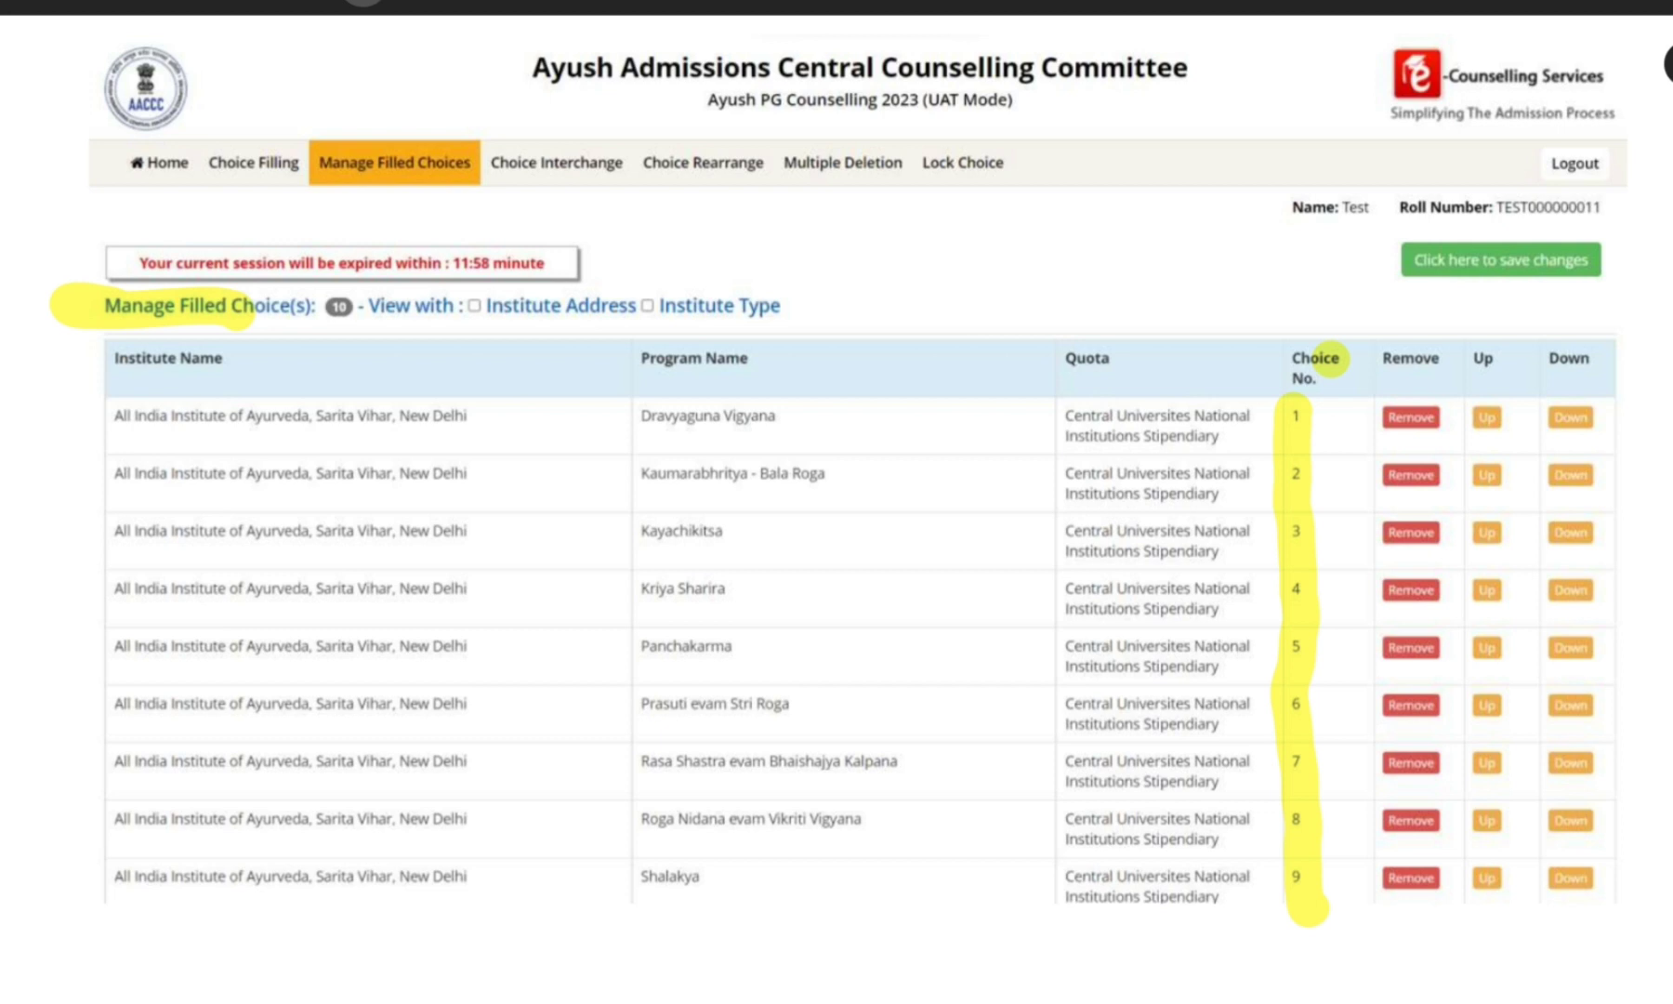
On the Choice Interchange page, circle the Choice From and Choice To fields together with the InterChange button
scroll(837, 501, down, 10)
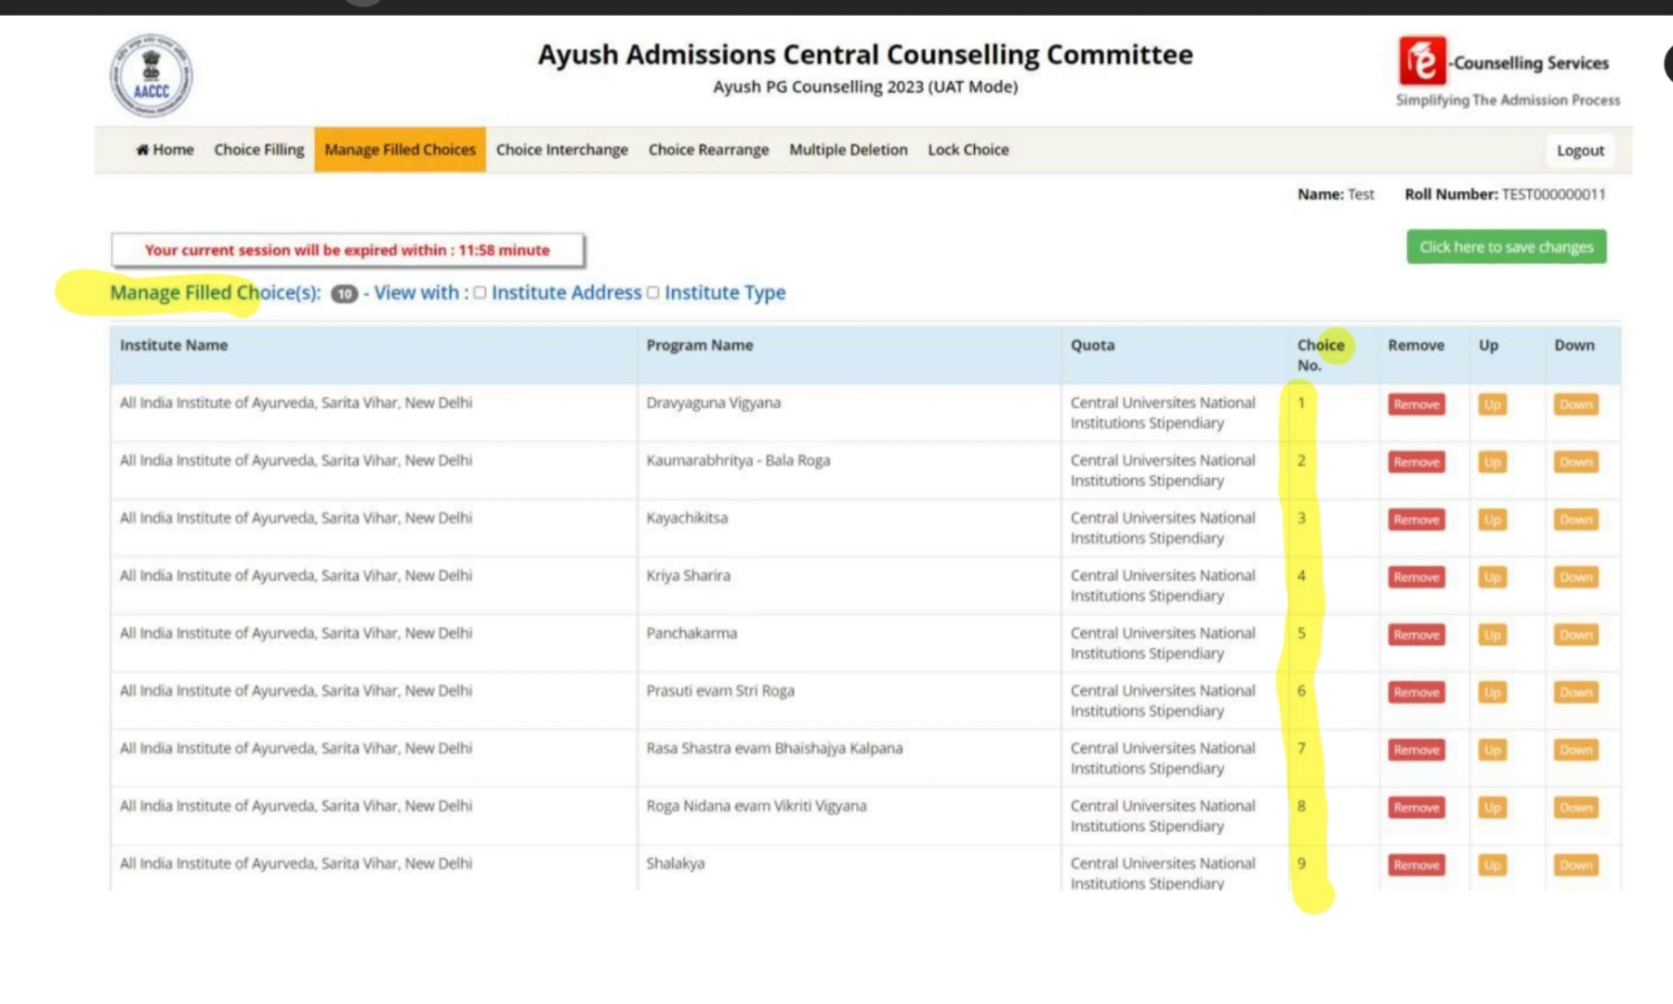
scroll(836, 502, down, 5)
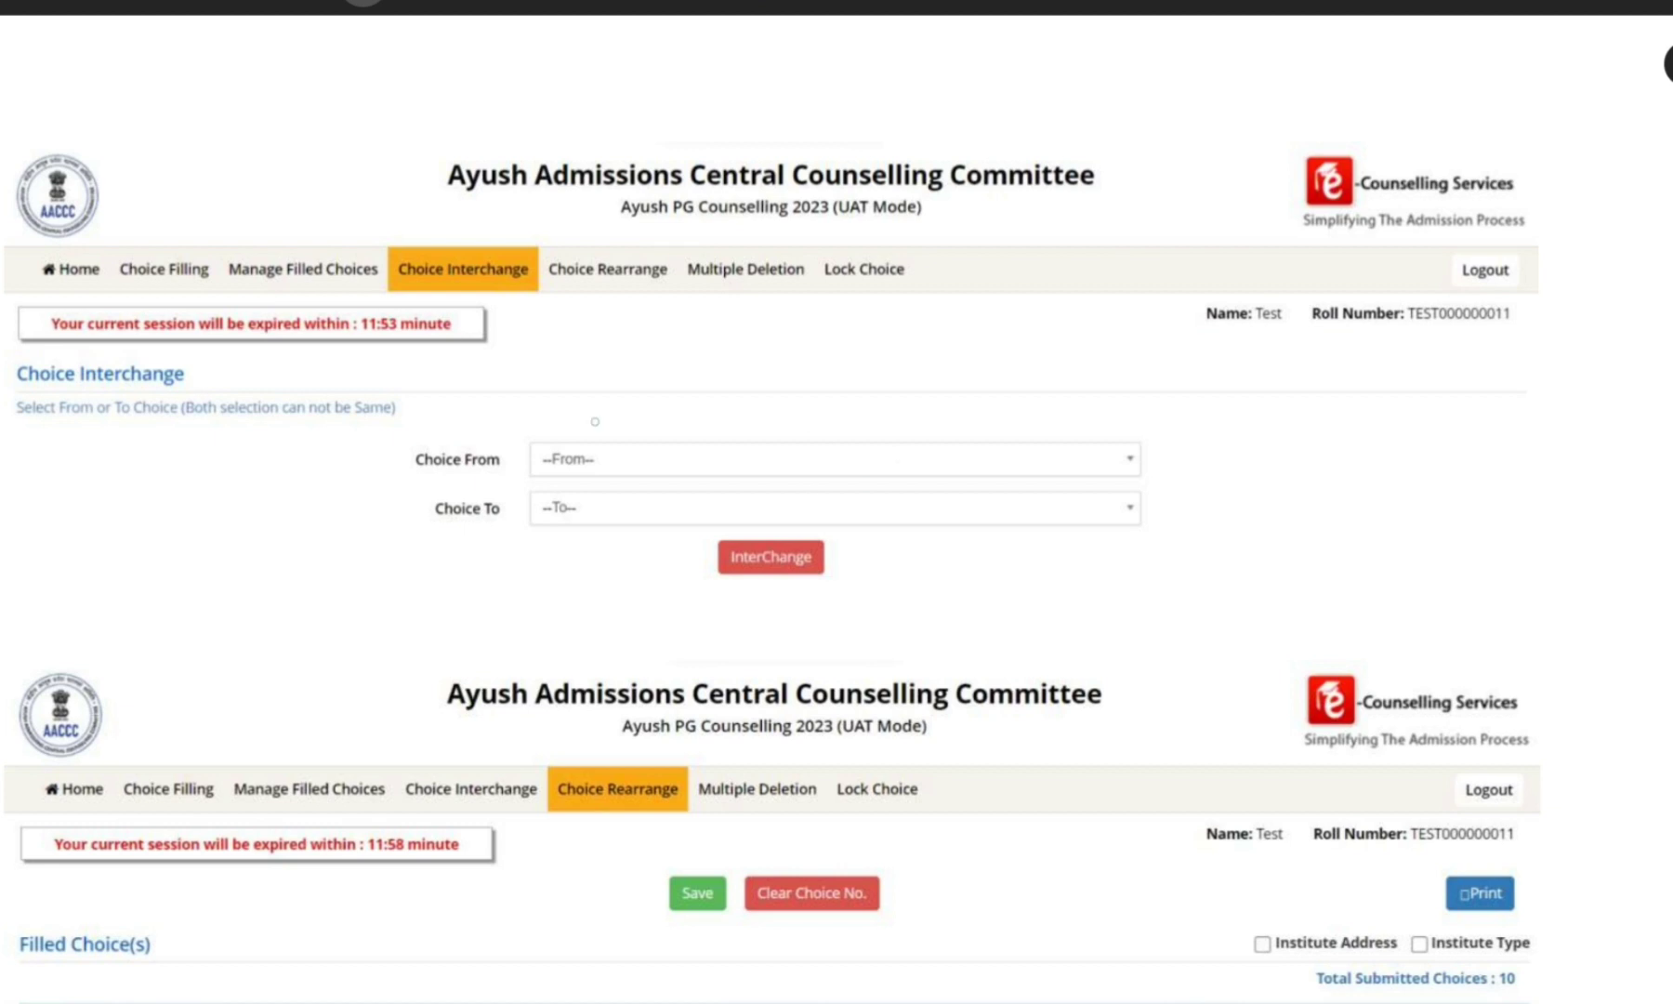
scroll(836, 502, down, 4)
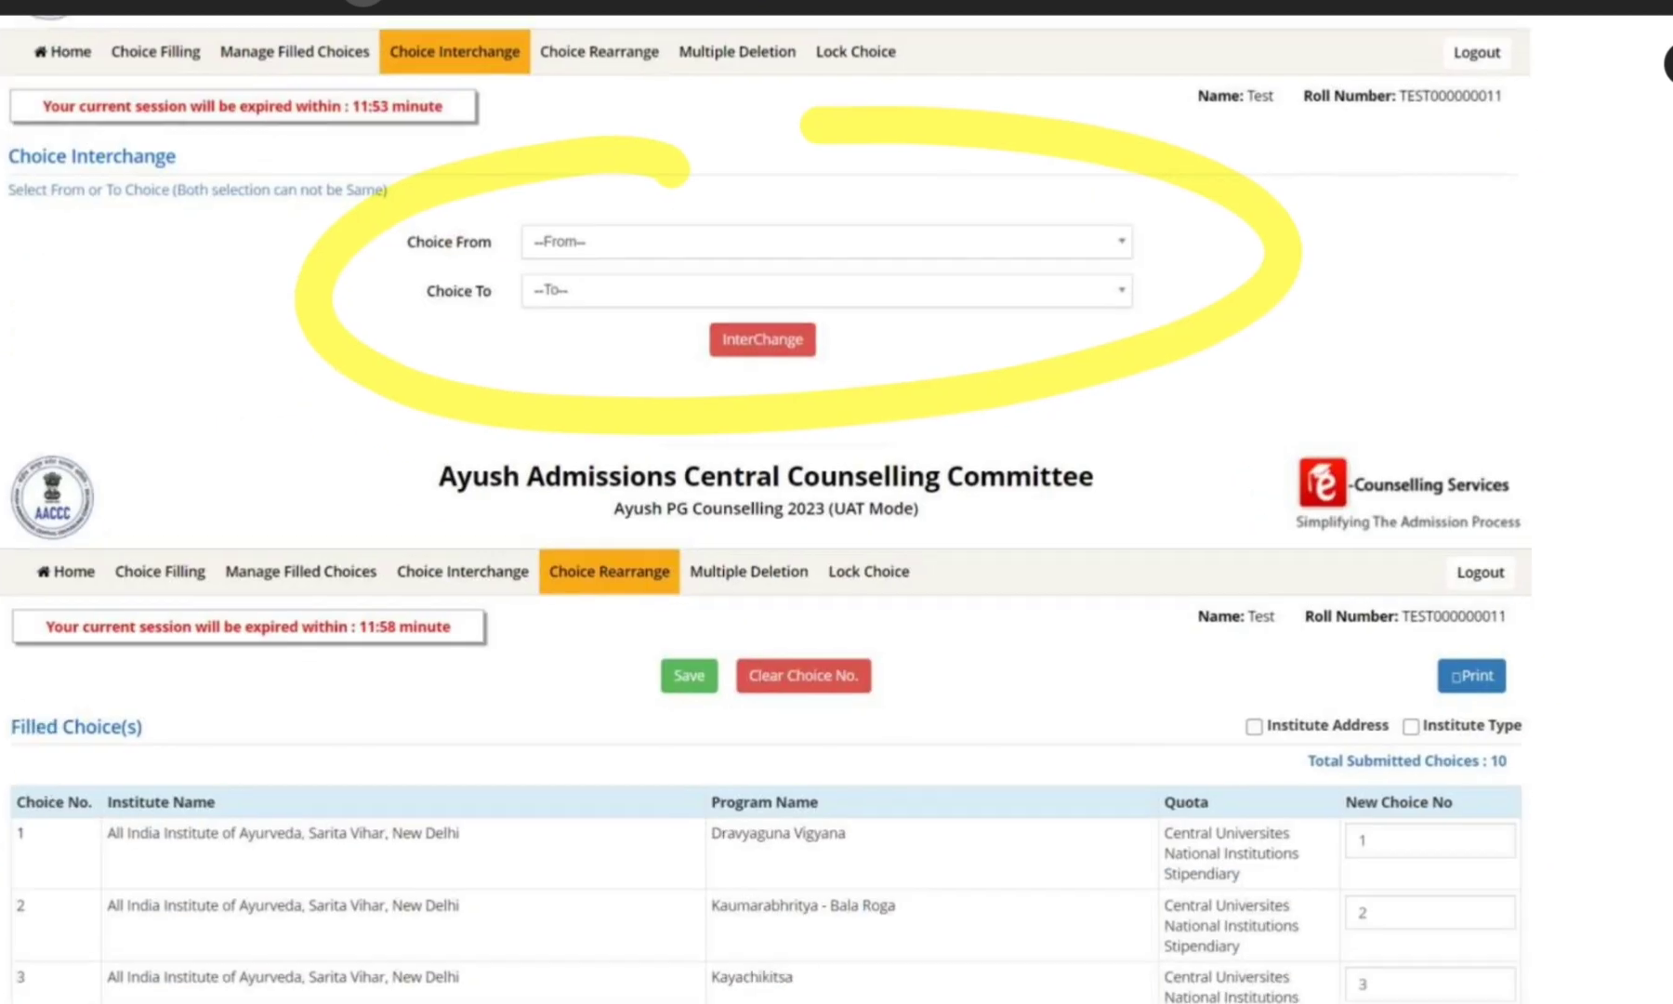
On the Choice Rearrange page, highlight the Filled Choice(s) heading, first institute, first two program names and New Choice No entries 1 to 3
scroll(836, 502, down, 3)
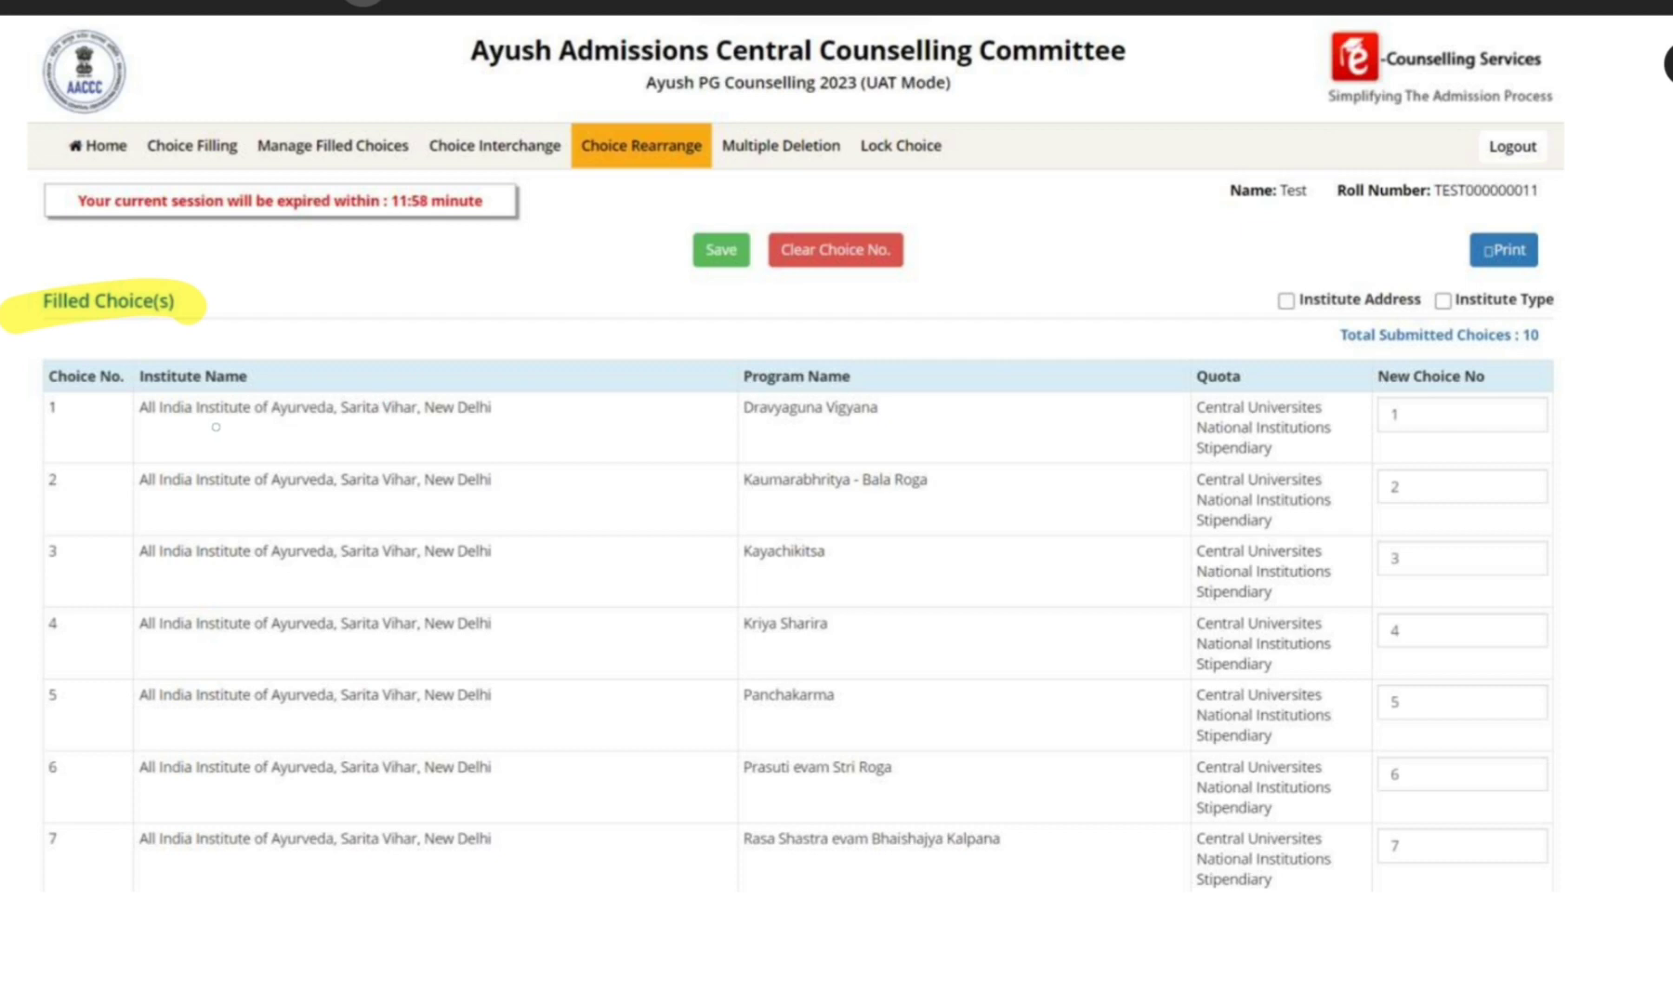
drag(139, 418, 420, 416)
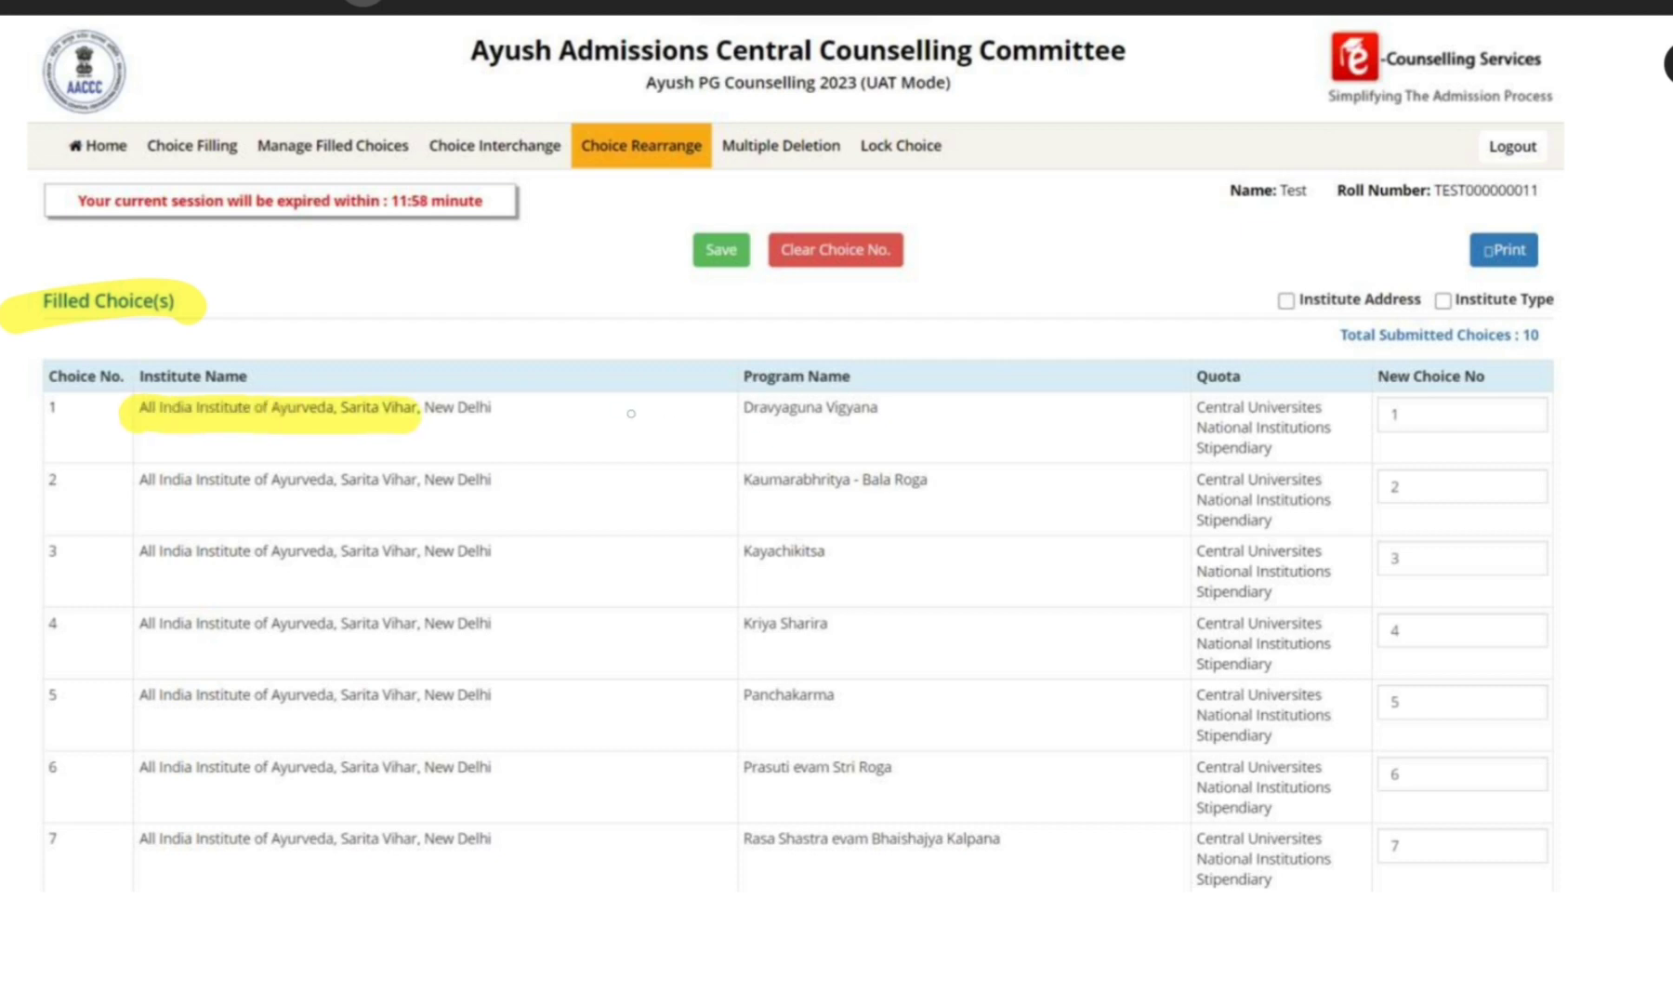
drag(708, 414, 887, 407)
drag(1359, 415, 1522, 402)
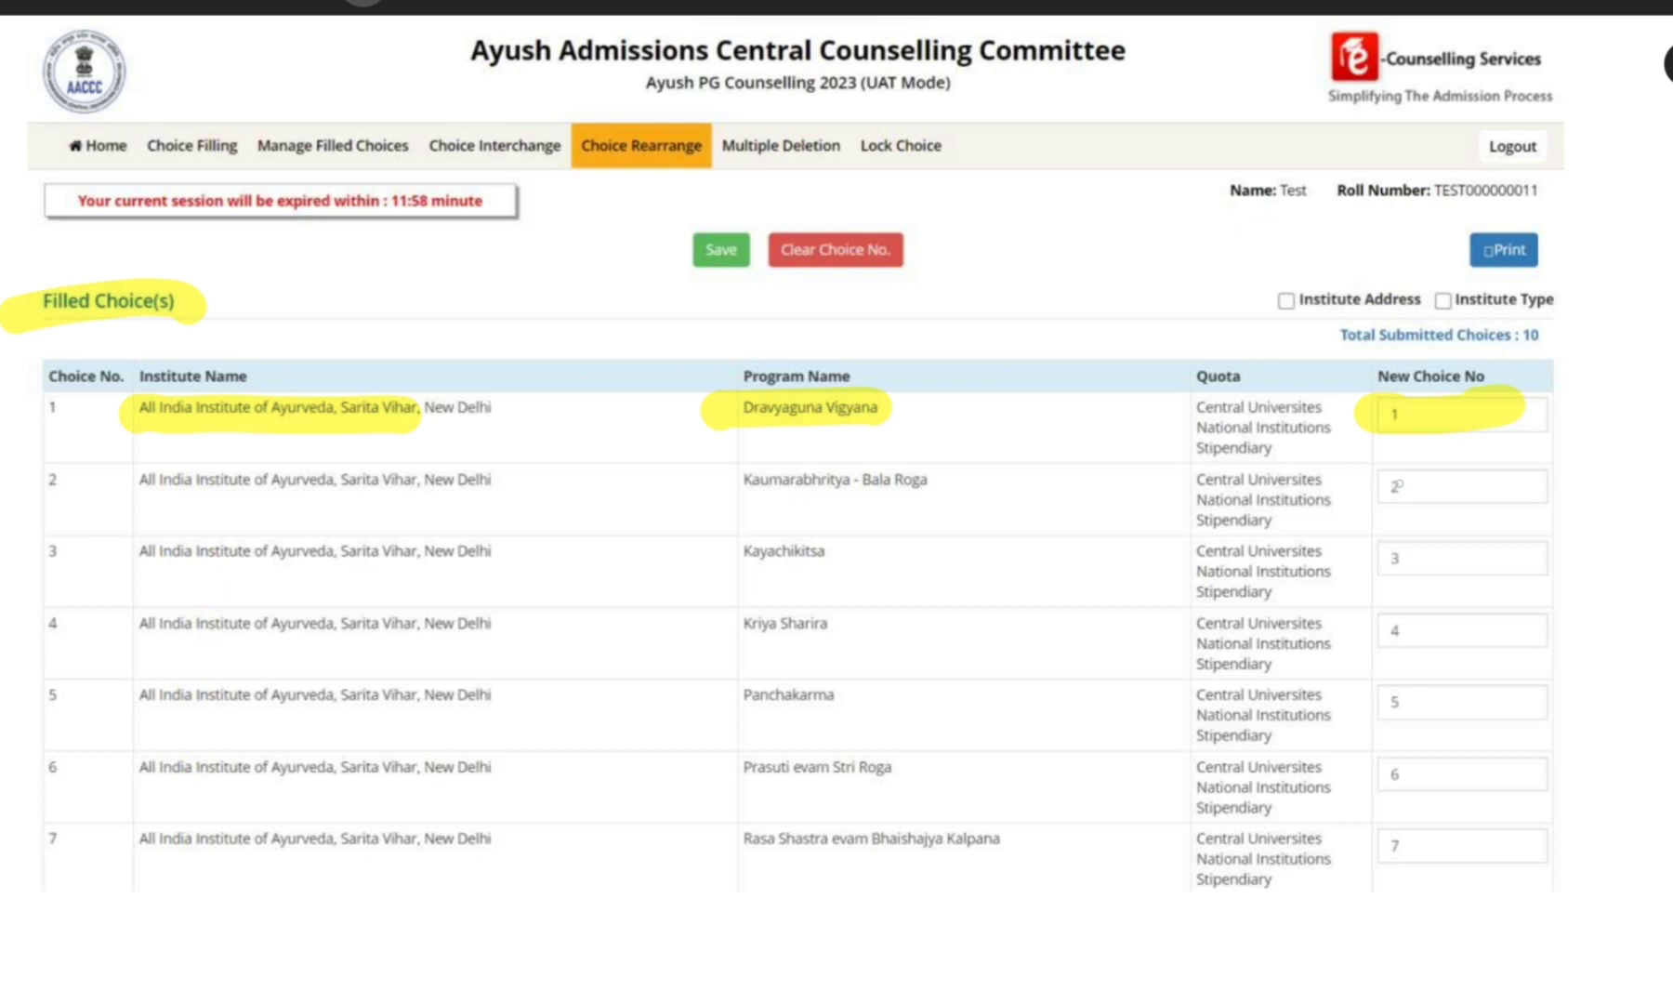
drag(1358, 487, 1464, 483)
drag(987, 472, 827, 485)
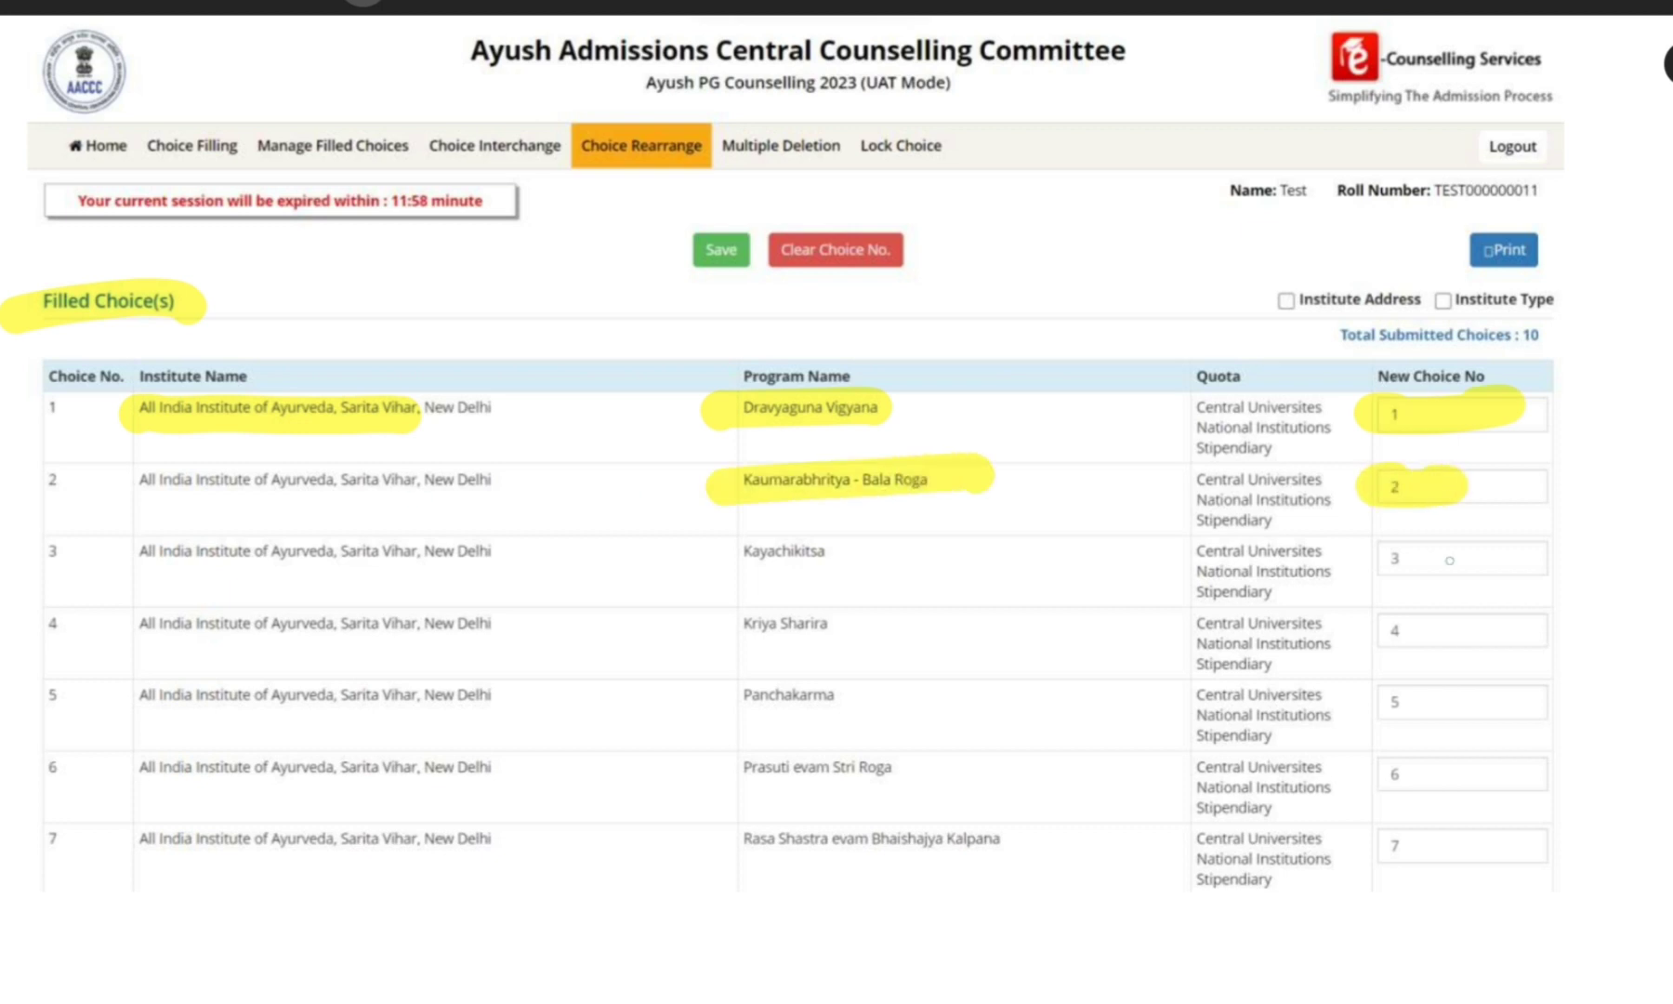
drag(1449, 560, 1336, 550)
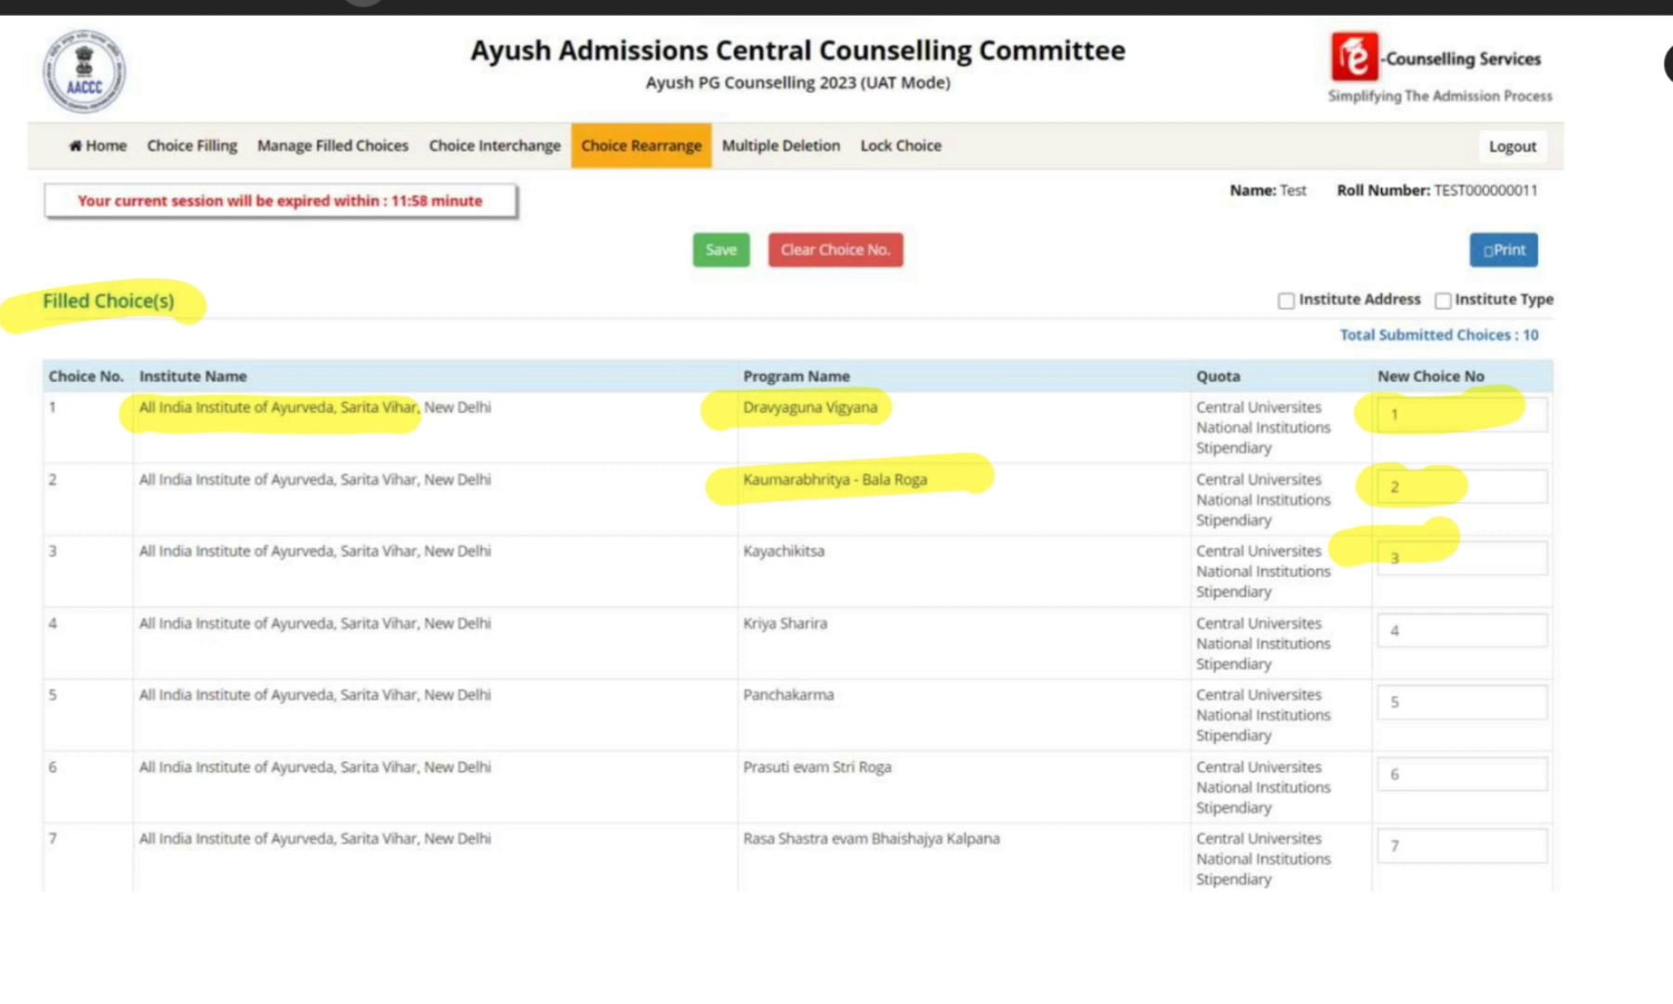
On the Multiple Deletion page, highlight the Multiple Choice Deletion heading and the whole column of choice checkboxes
scroll(837, 501, down, 10)
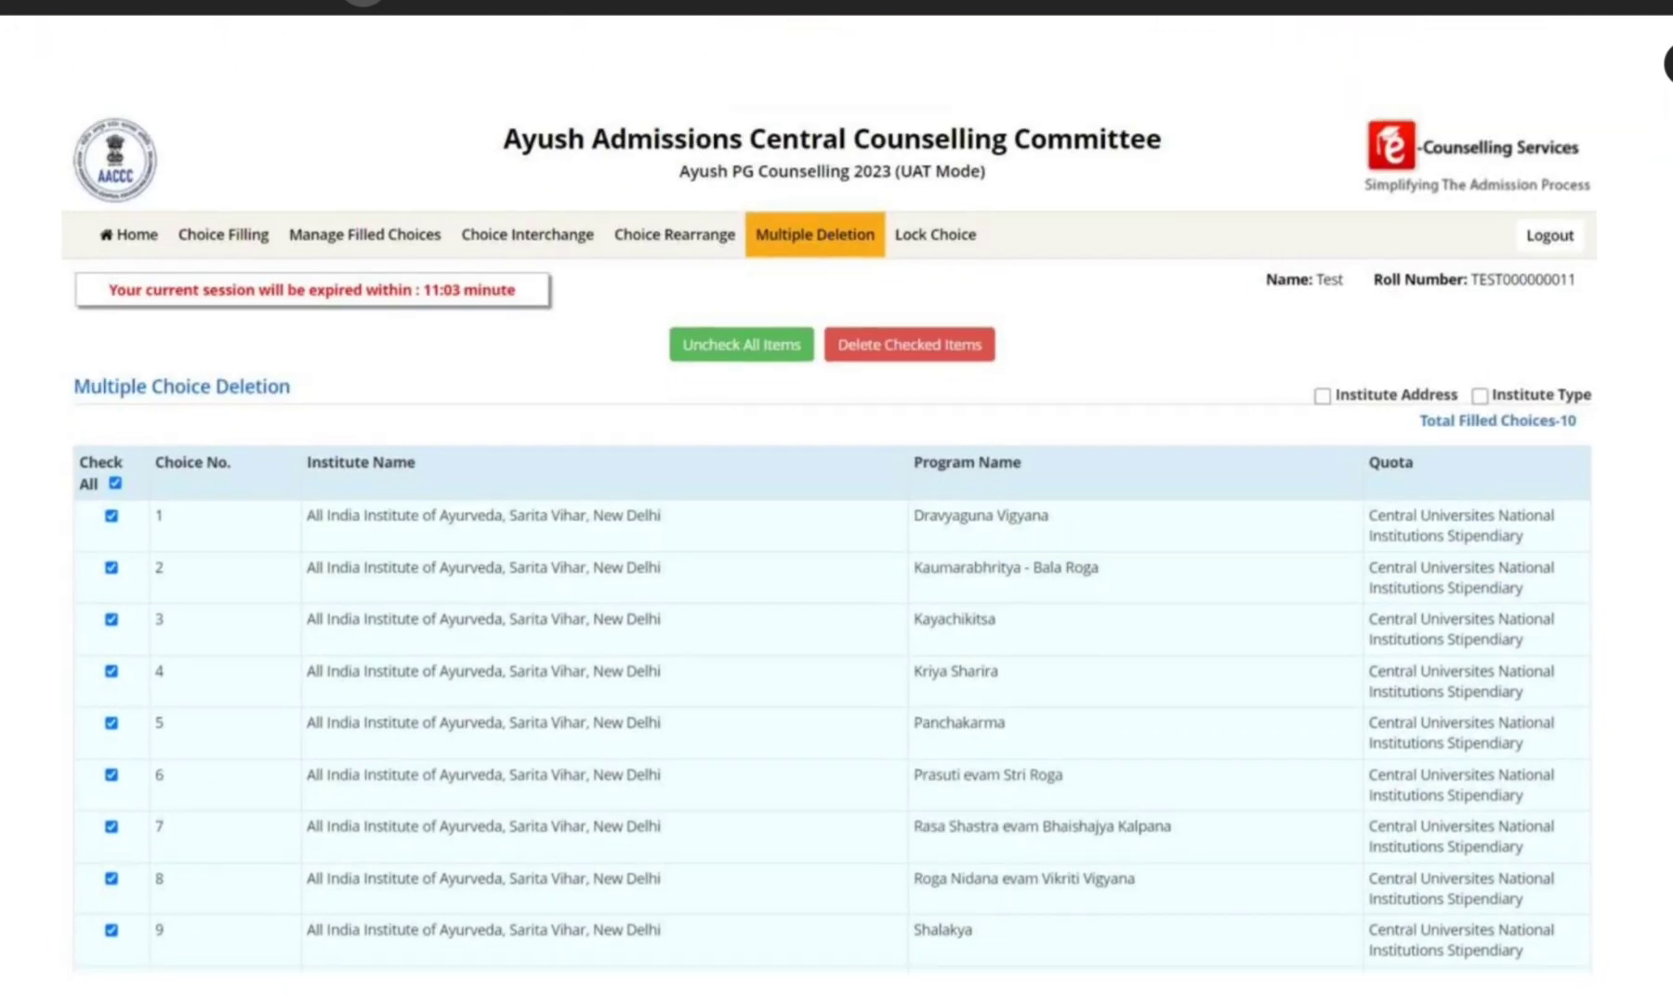
drag(320, 389, 84, 402)
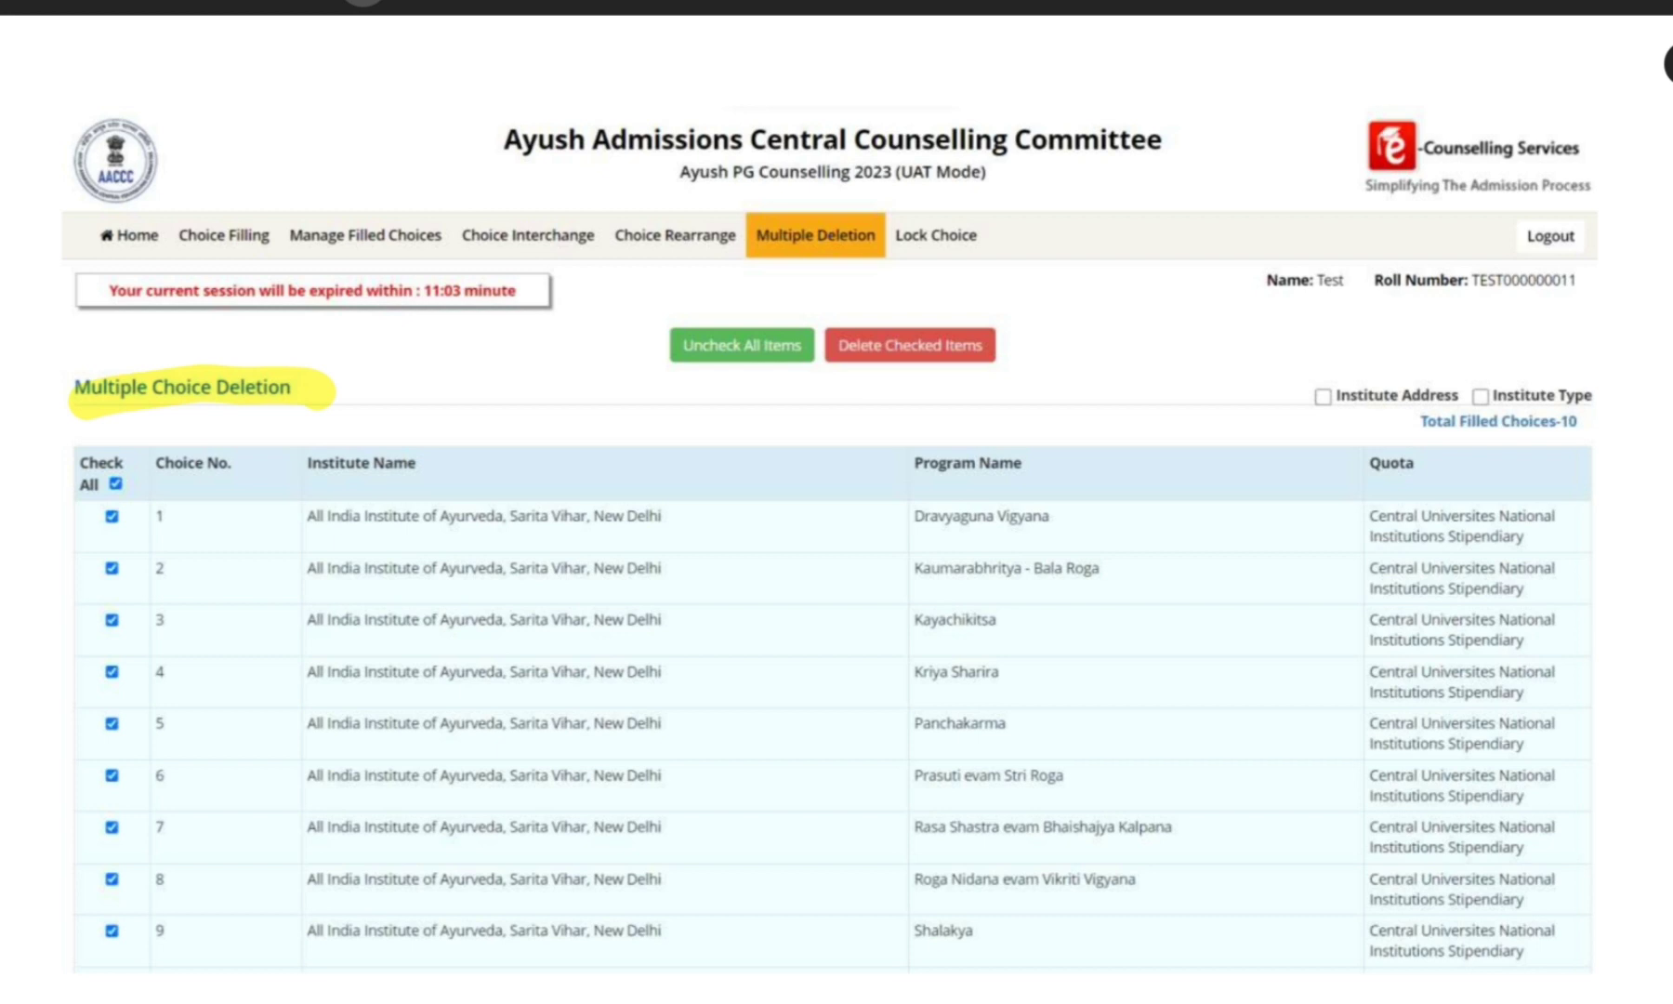
mouse_move(137, 496)
mouse_down()
mouse_move(121, 506)
mouse_move(102, 999)
mouse_up()
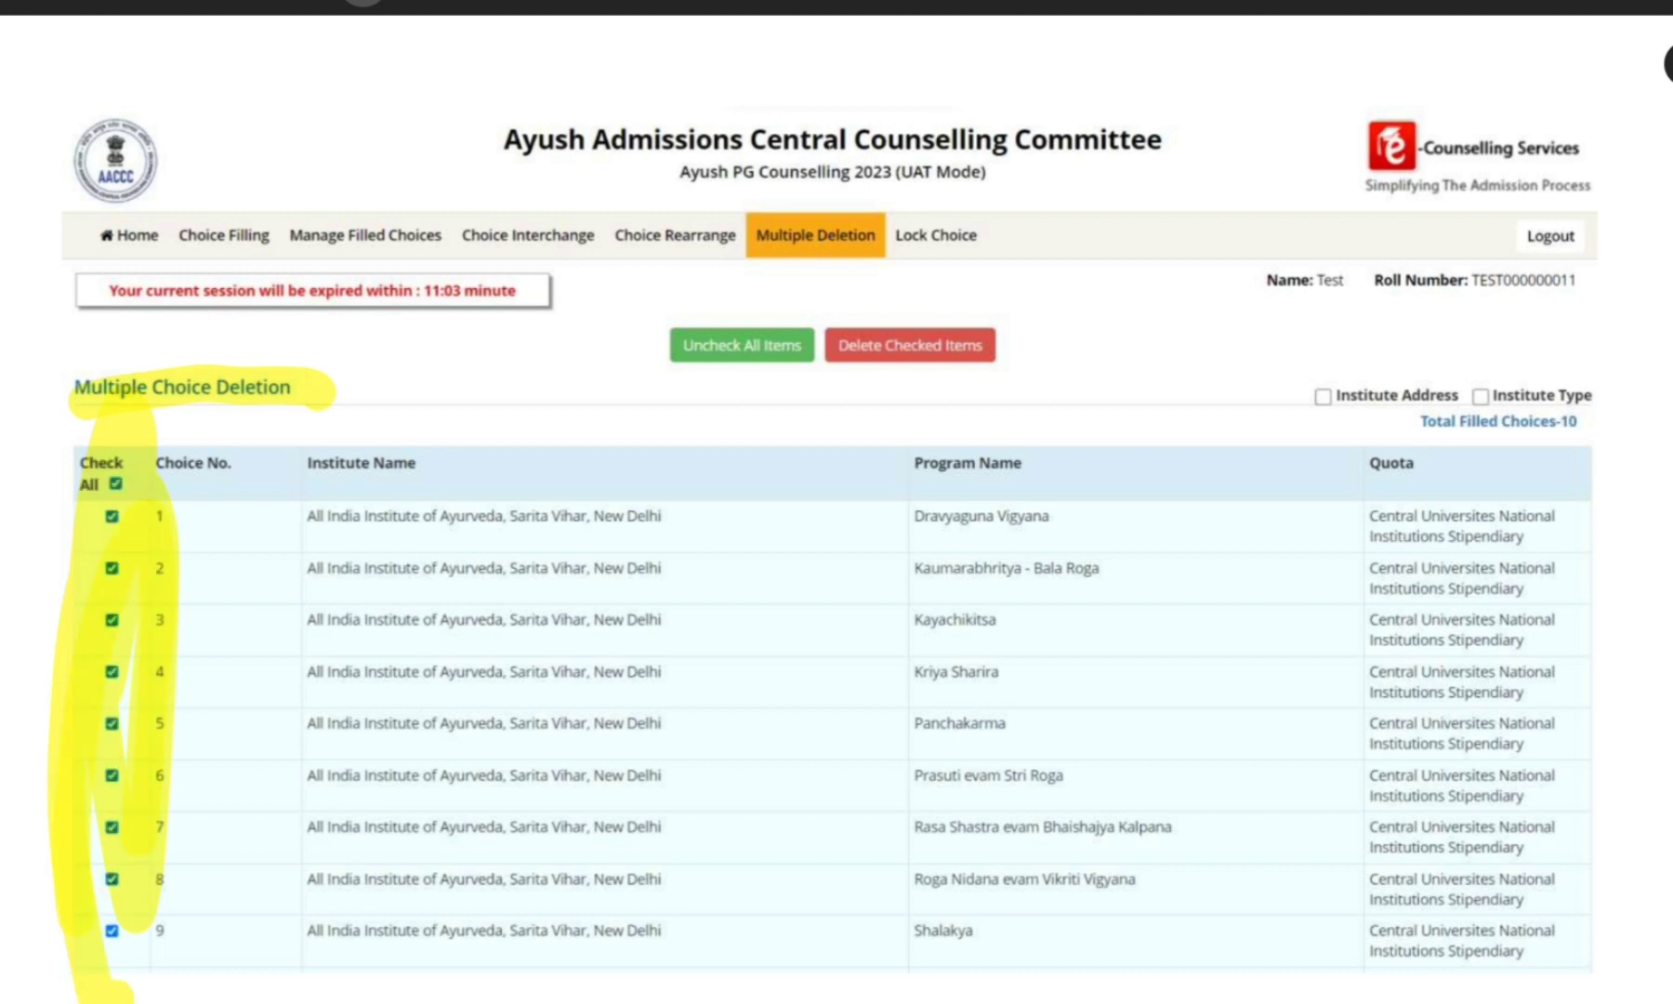
In the Lock your Choices dialog image, highlight the dialog title and the Enter Your Password field
scroll(836, 502, down, 10)
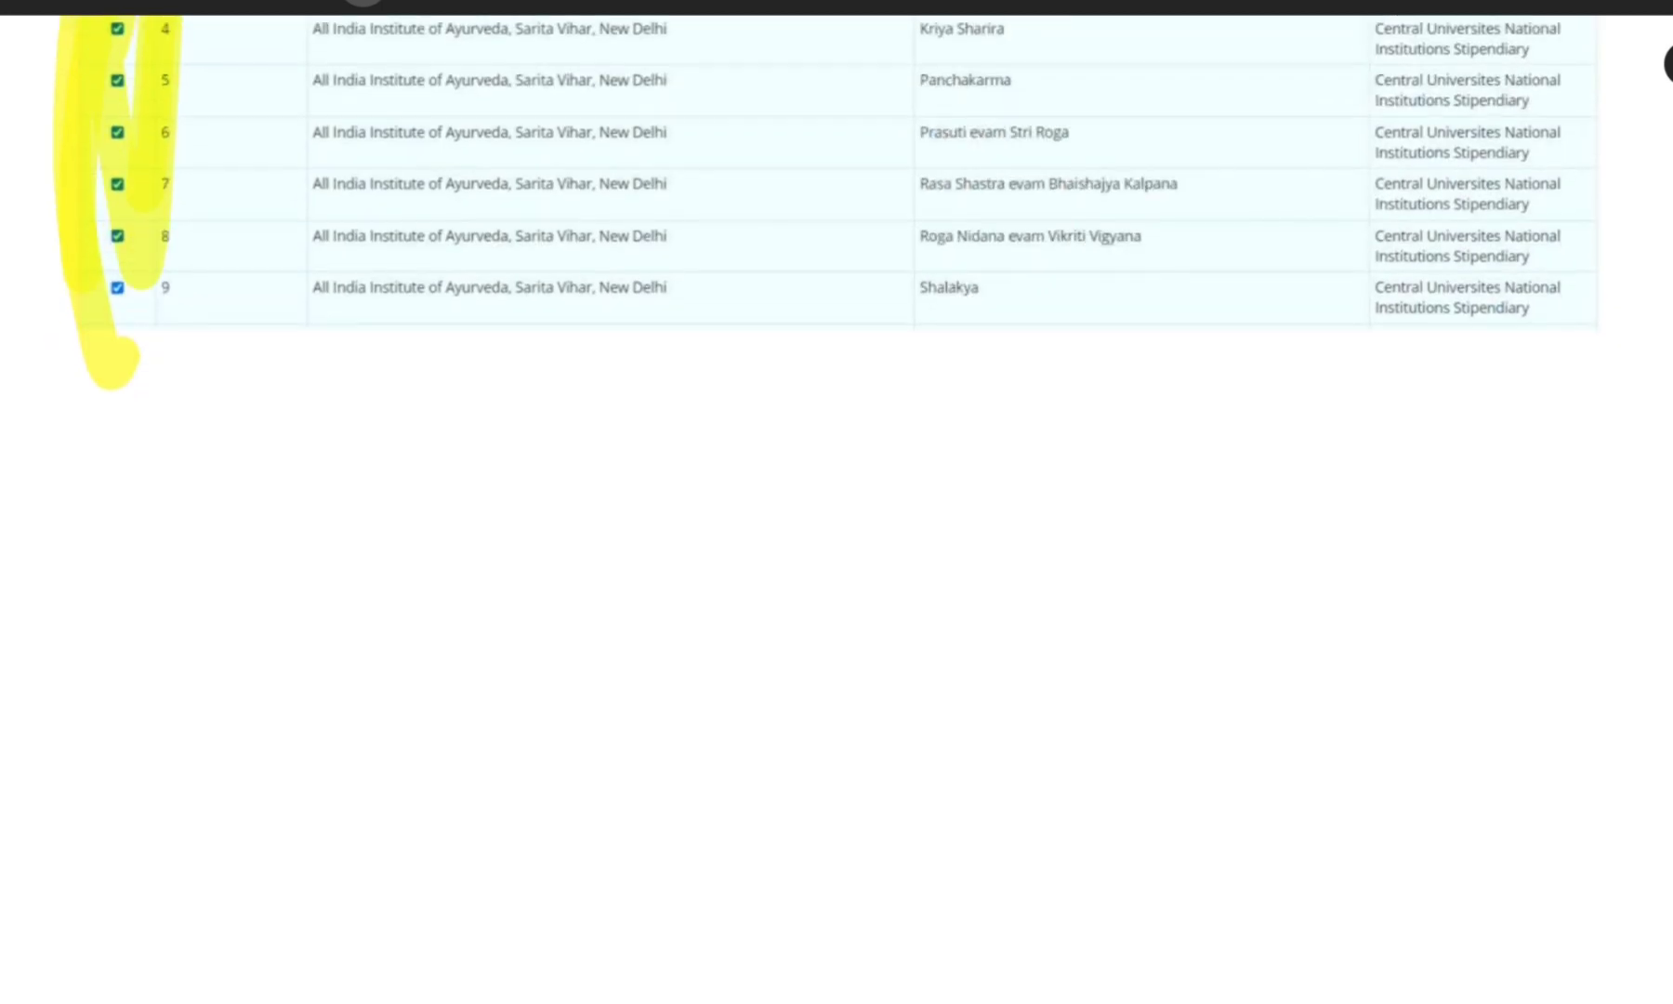
scroll(836, 502, down, 10)
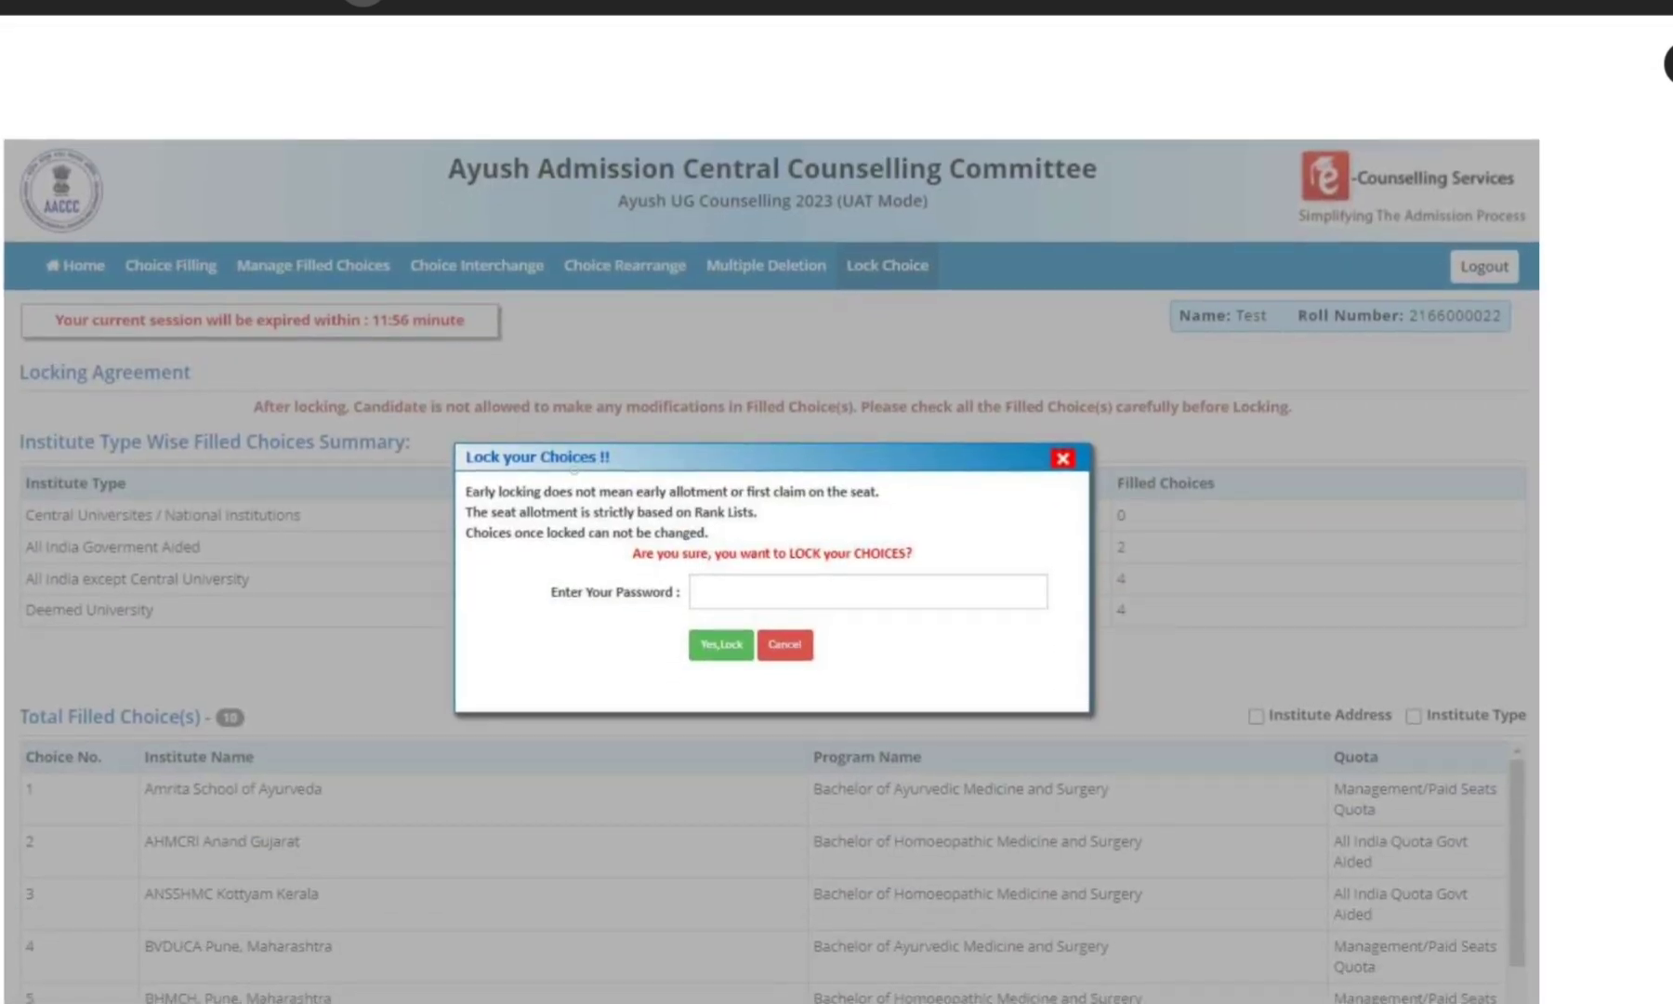
drag(646, 455, 383, 460)
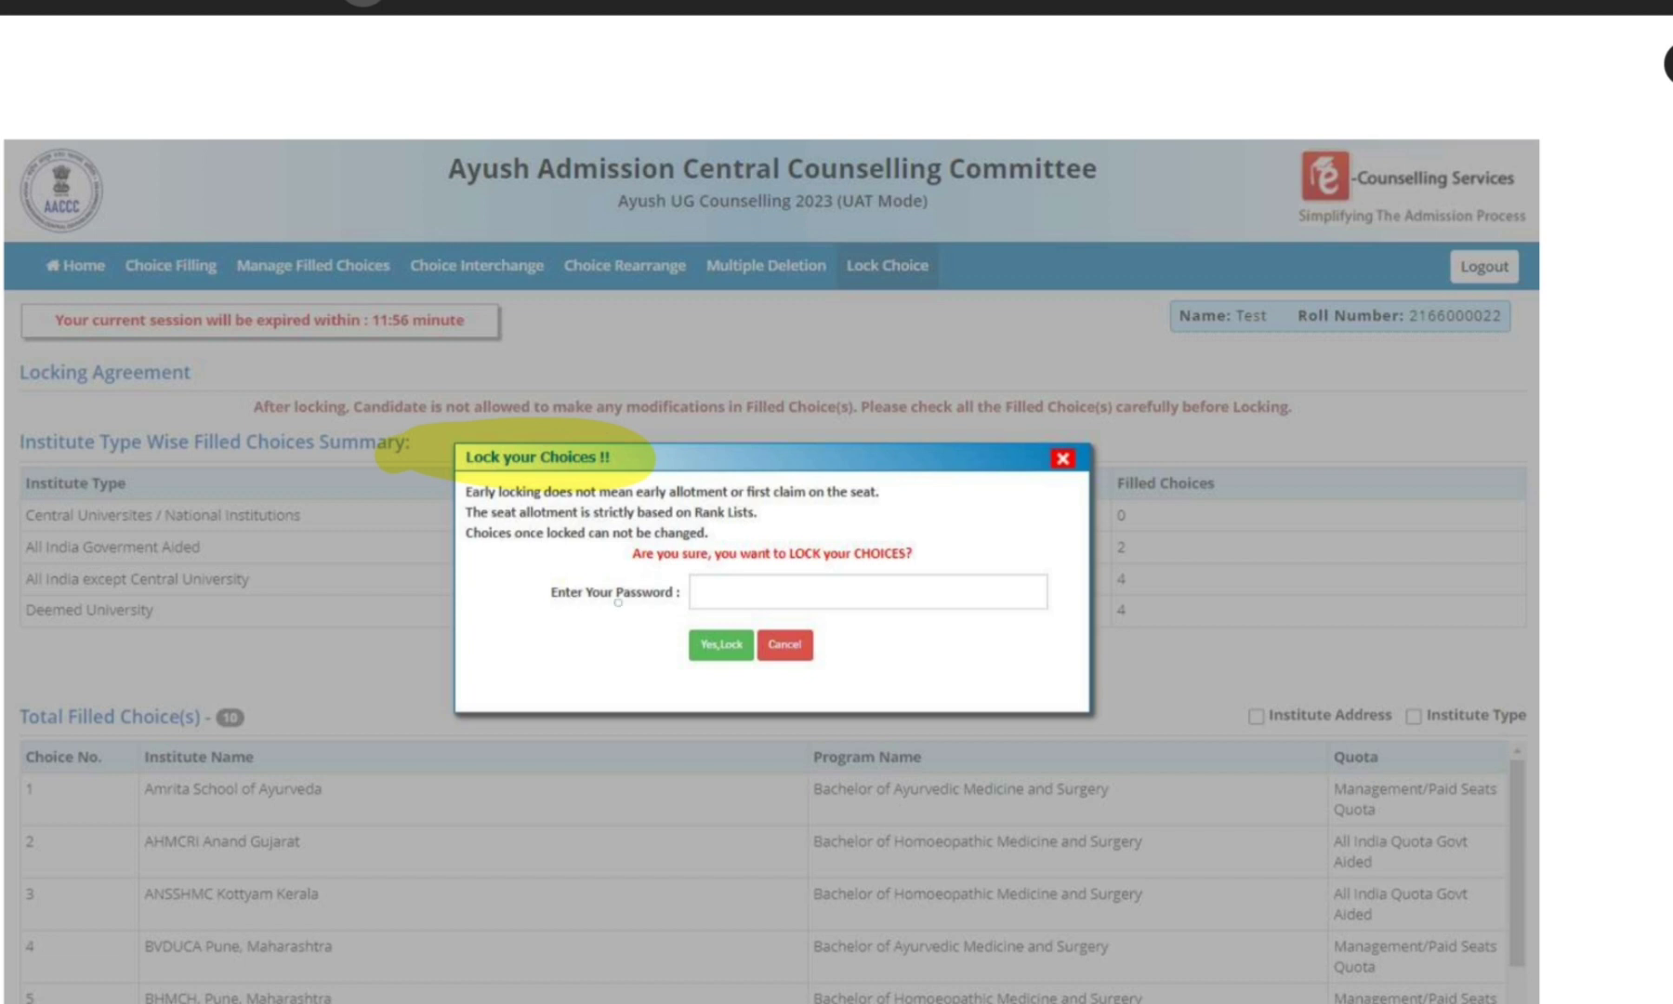
drag(699, 600, 1082, 578)
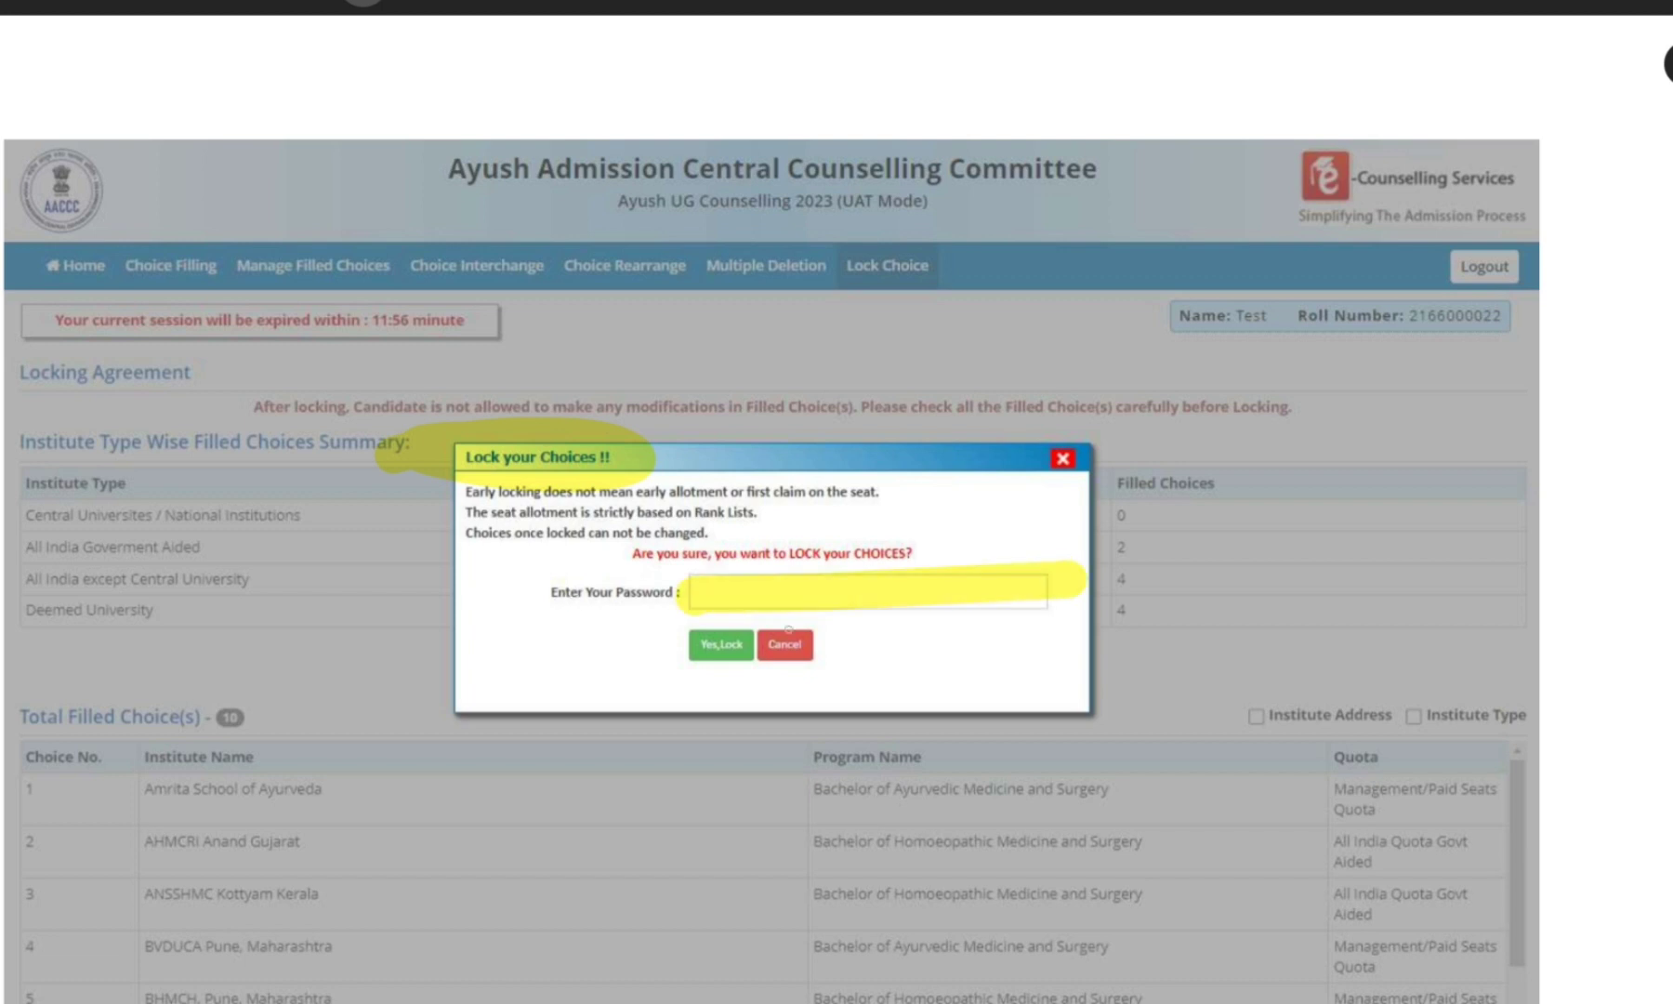
drag(683, 711, 929, 444)
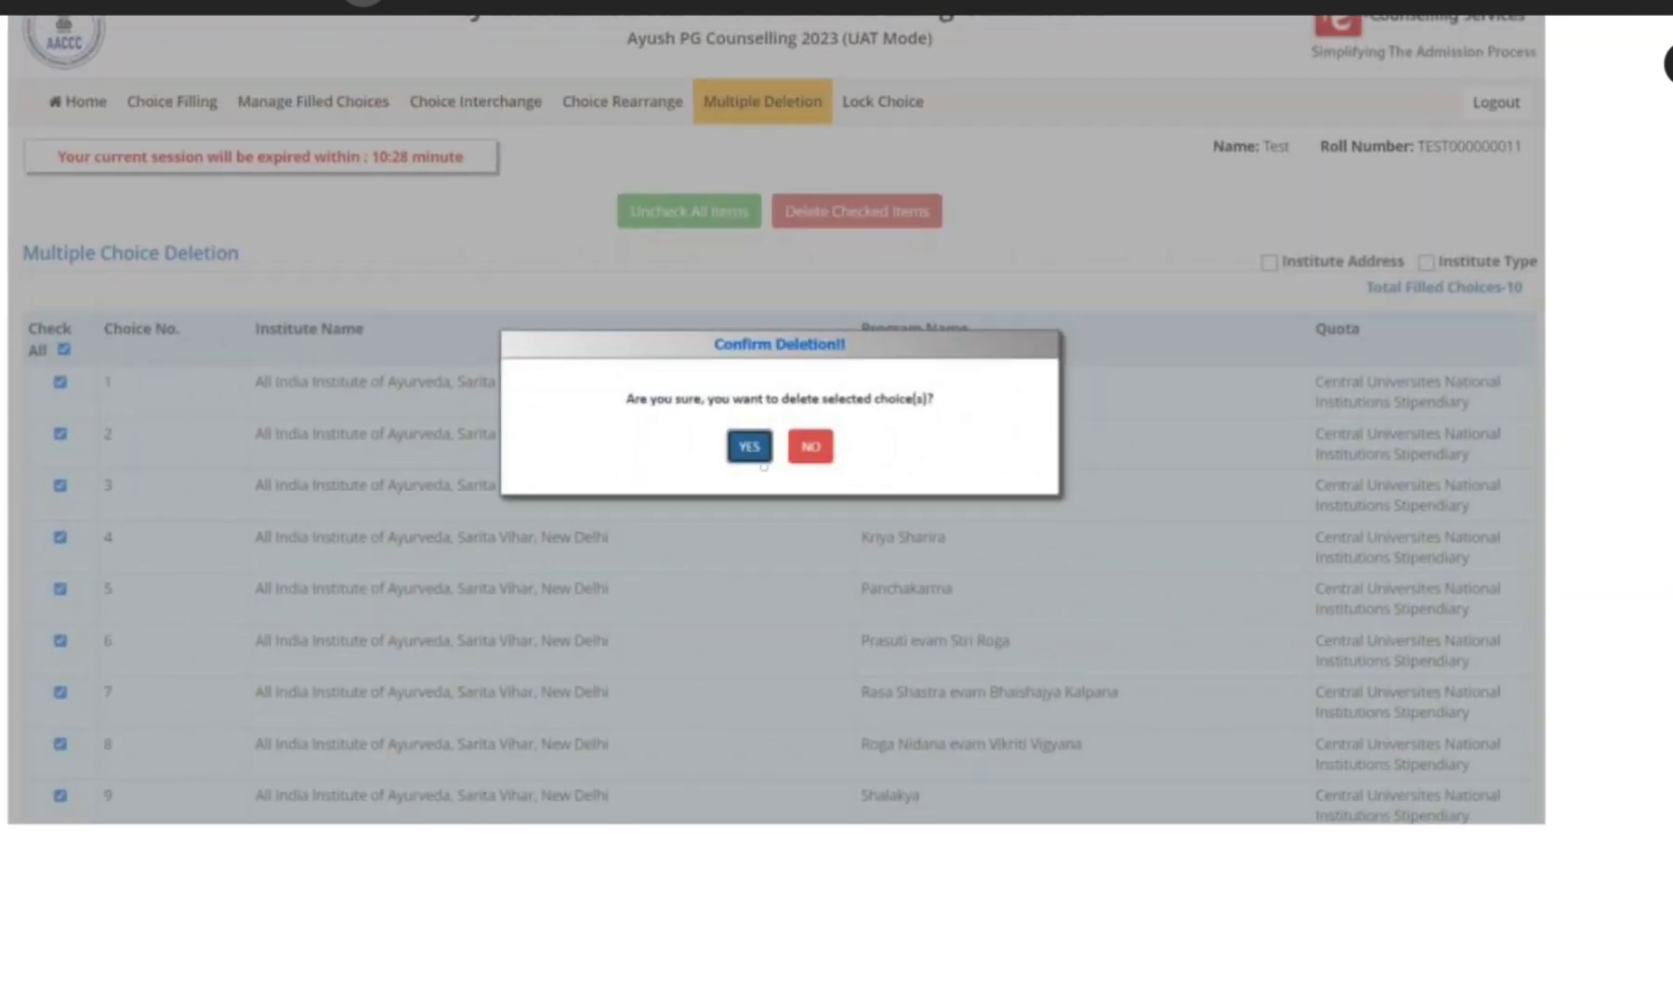
Draw a diagonal highlight across the Confirm Deletion dialog, and circle the Lock your Choices dialog that offers Send OTP
drag(721, 557, 929, 402)
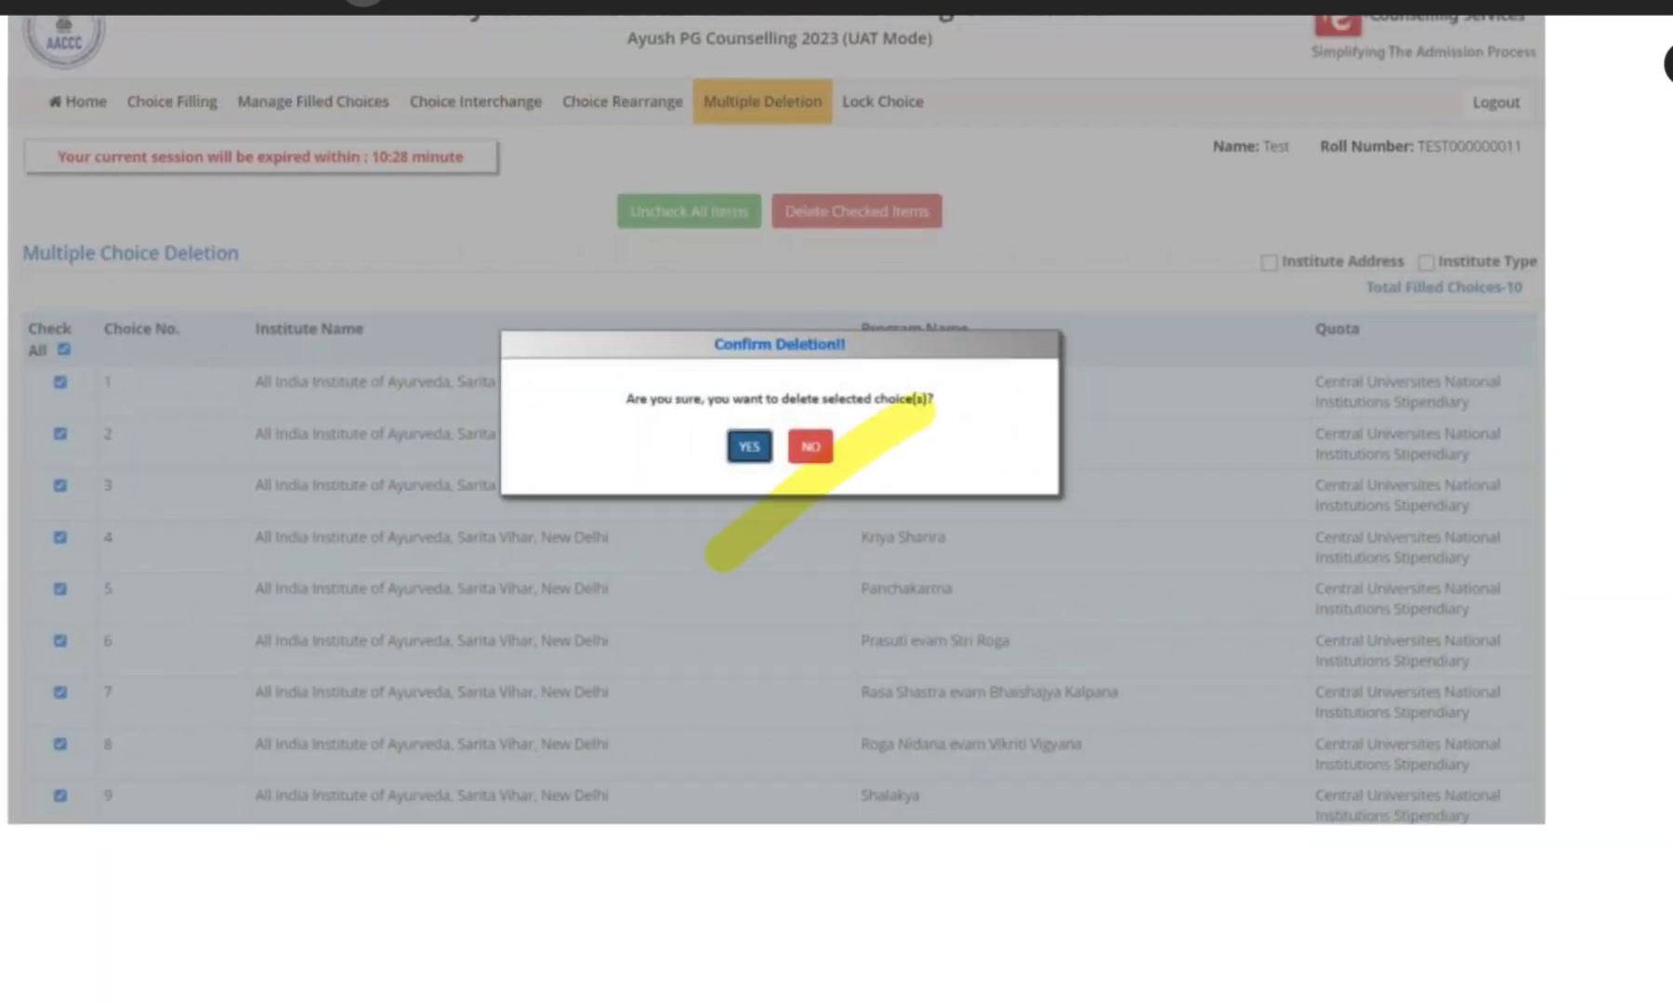
scroll(771, 502, down, 12)
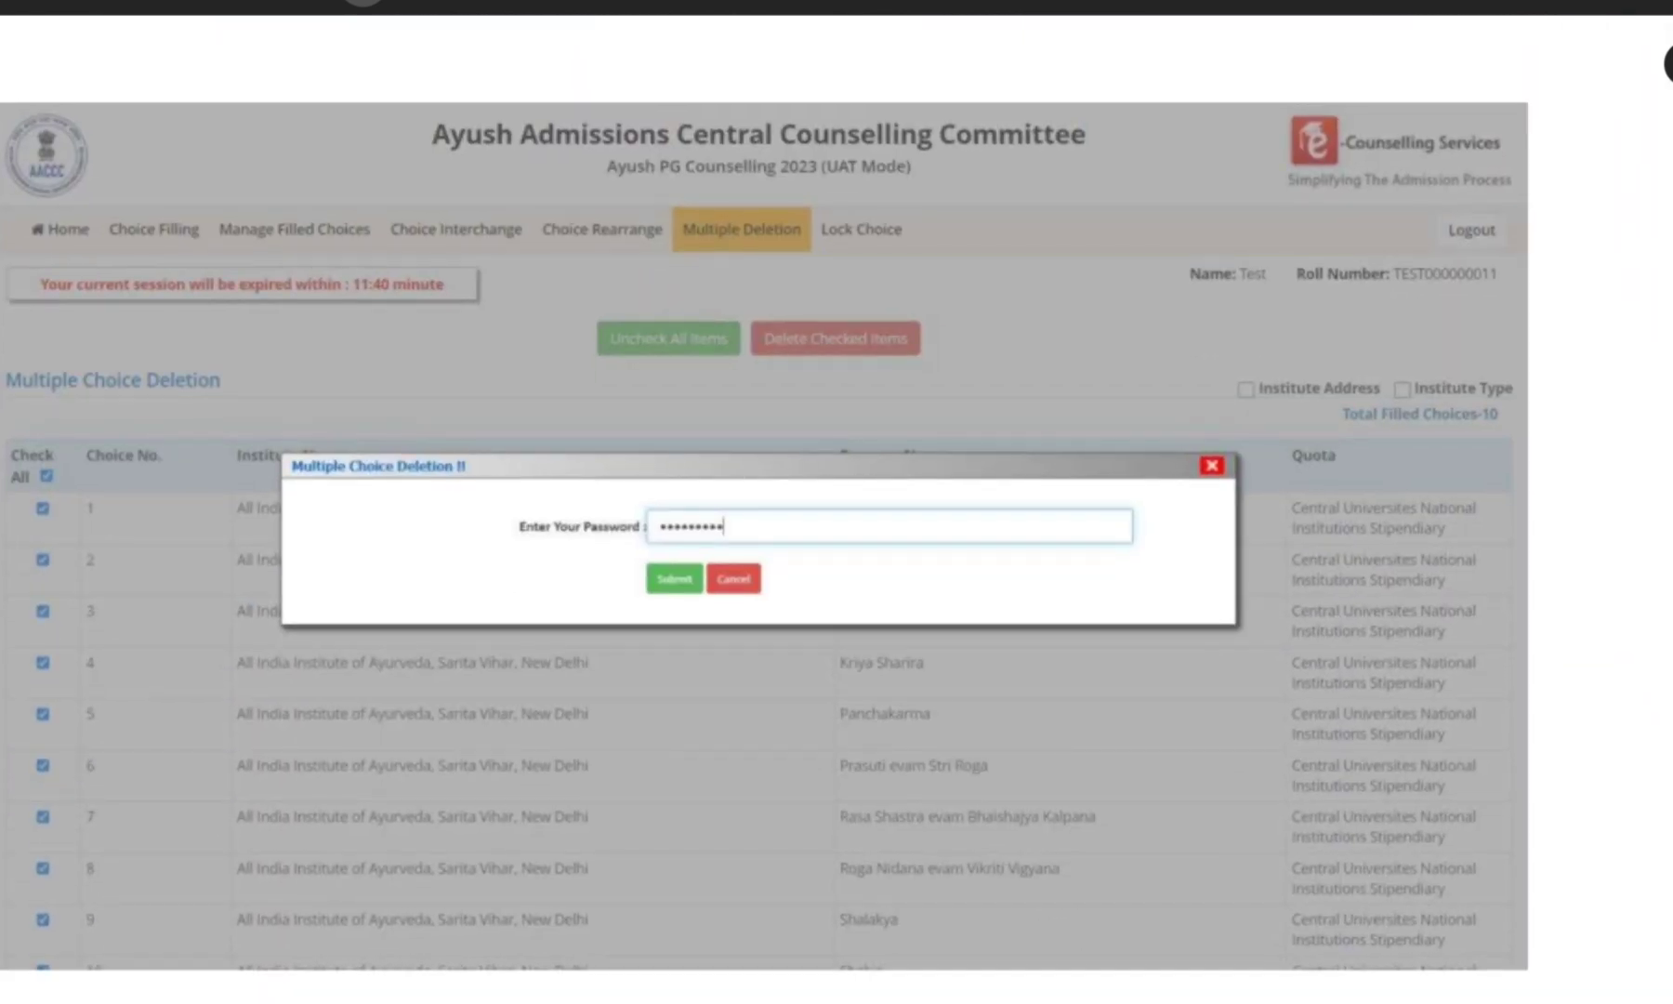
scroll(772, 501, down, 15)
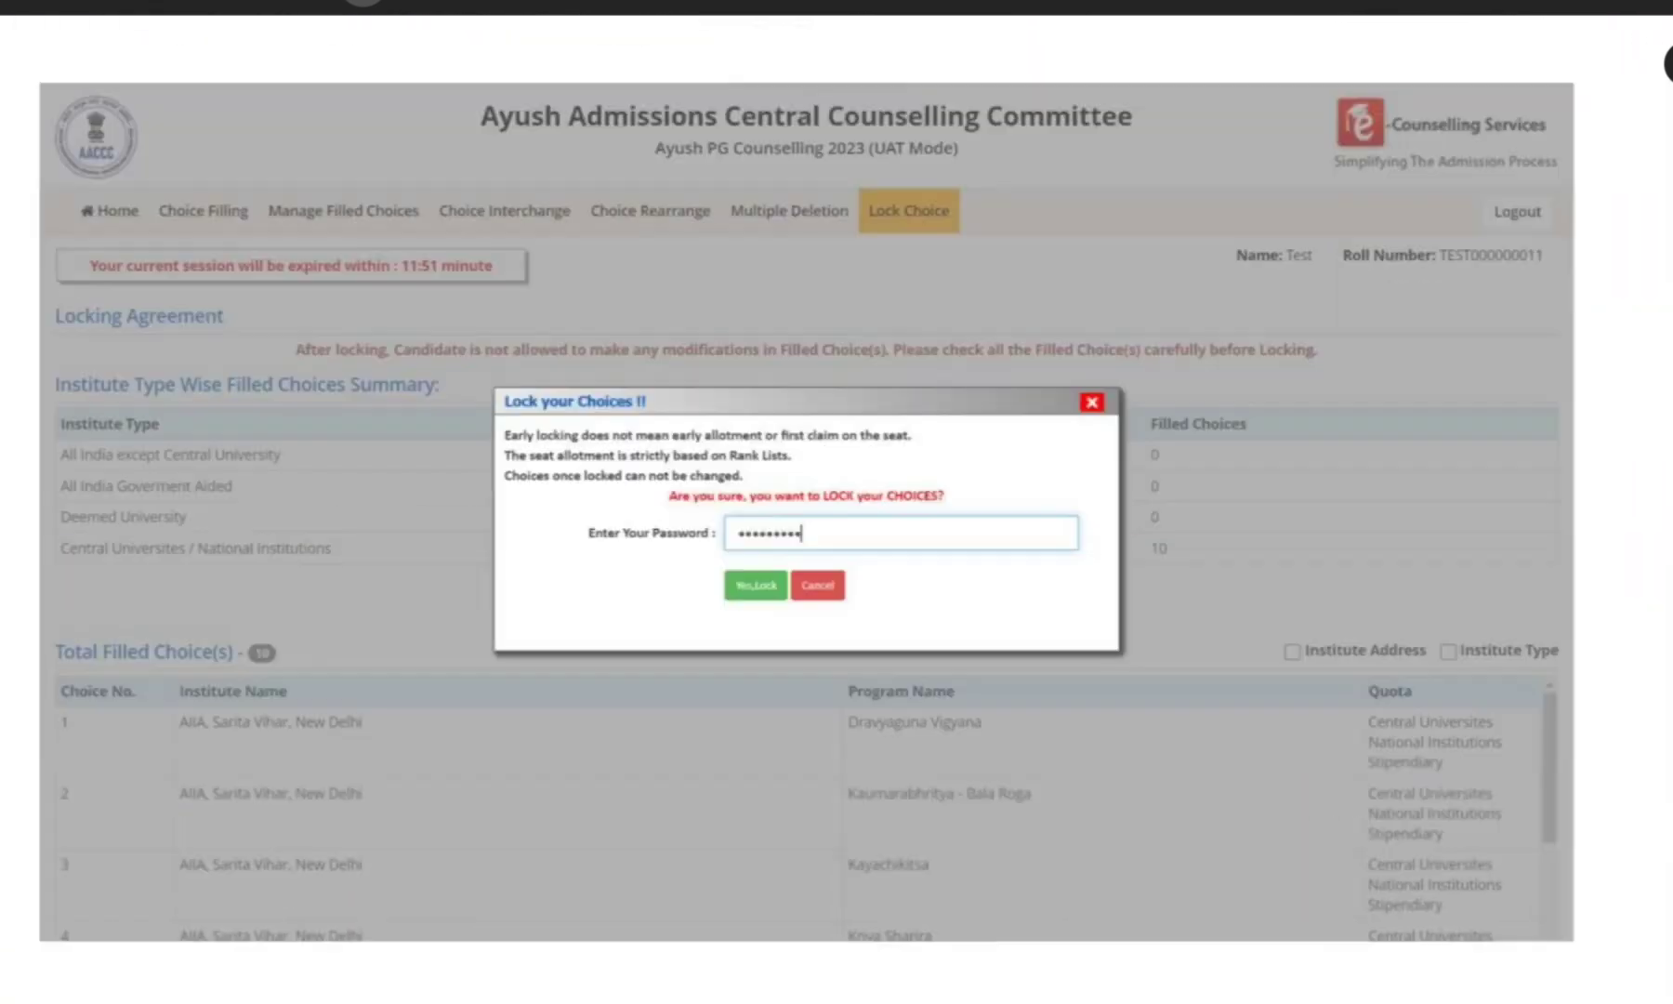
scroll(771, 502, down, 10)
scroll(771, 501, up, 2)
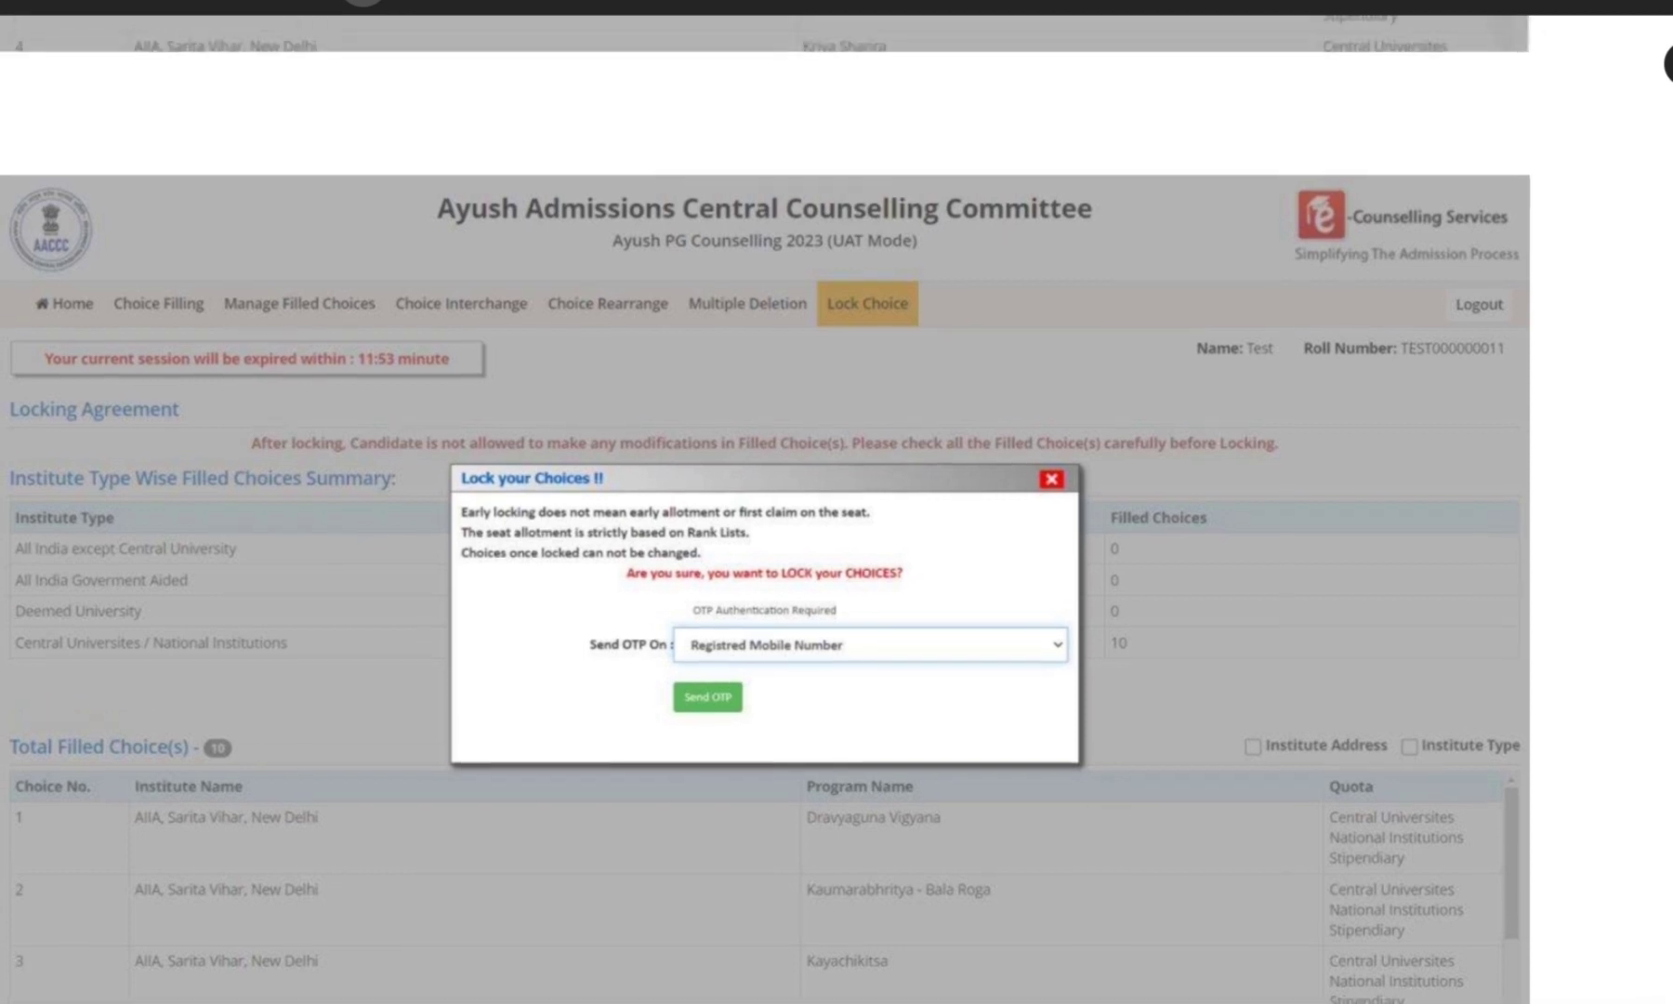
mouse_move(808, 399)
mouse_down()
mouse_move(455, 437)
mouse_move(1245, 557)
mouse_move(719, 326)
mouse_up()
scroll(771, 501, down, 3)
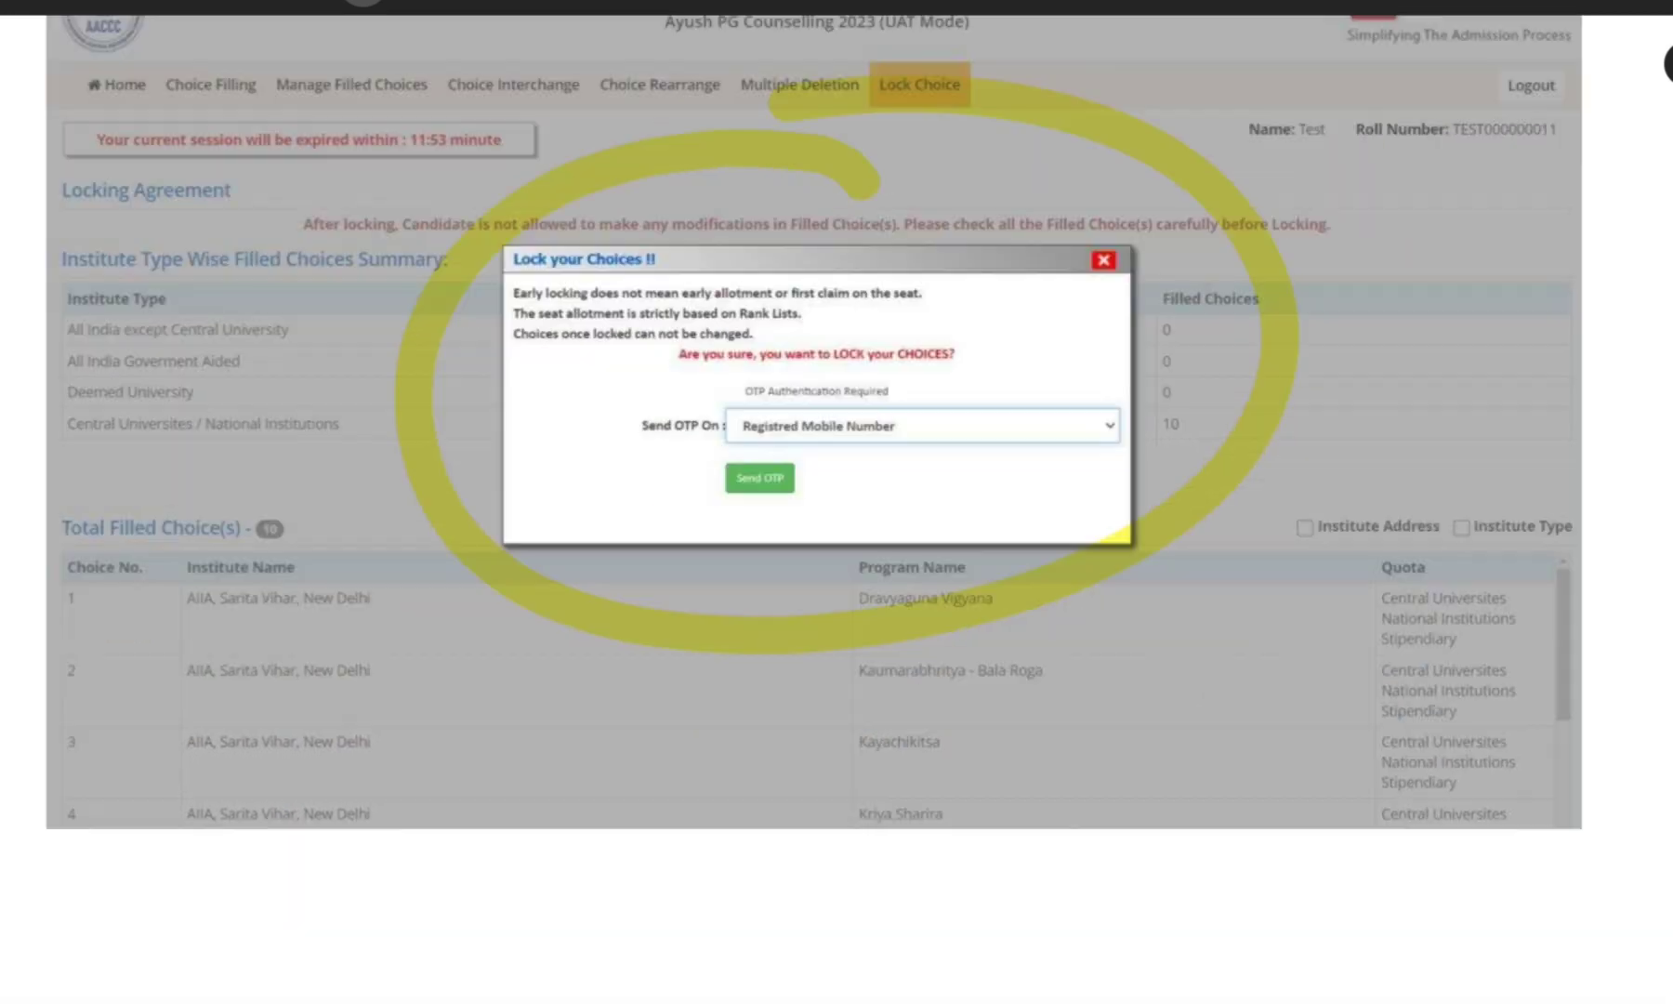
On the Current Choice Filling and Locking Status dashboard, circle the Filled Choices and Choice Locking Status tiles
scroll(771, 502, down, 10)
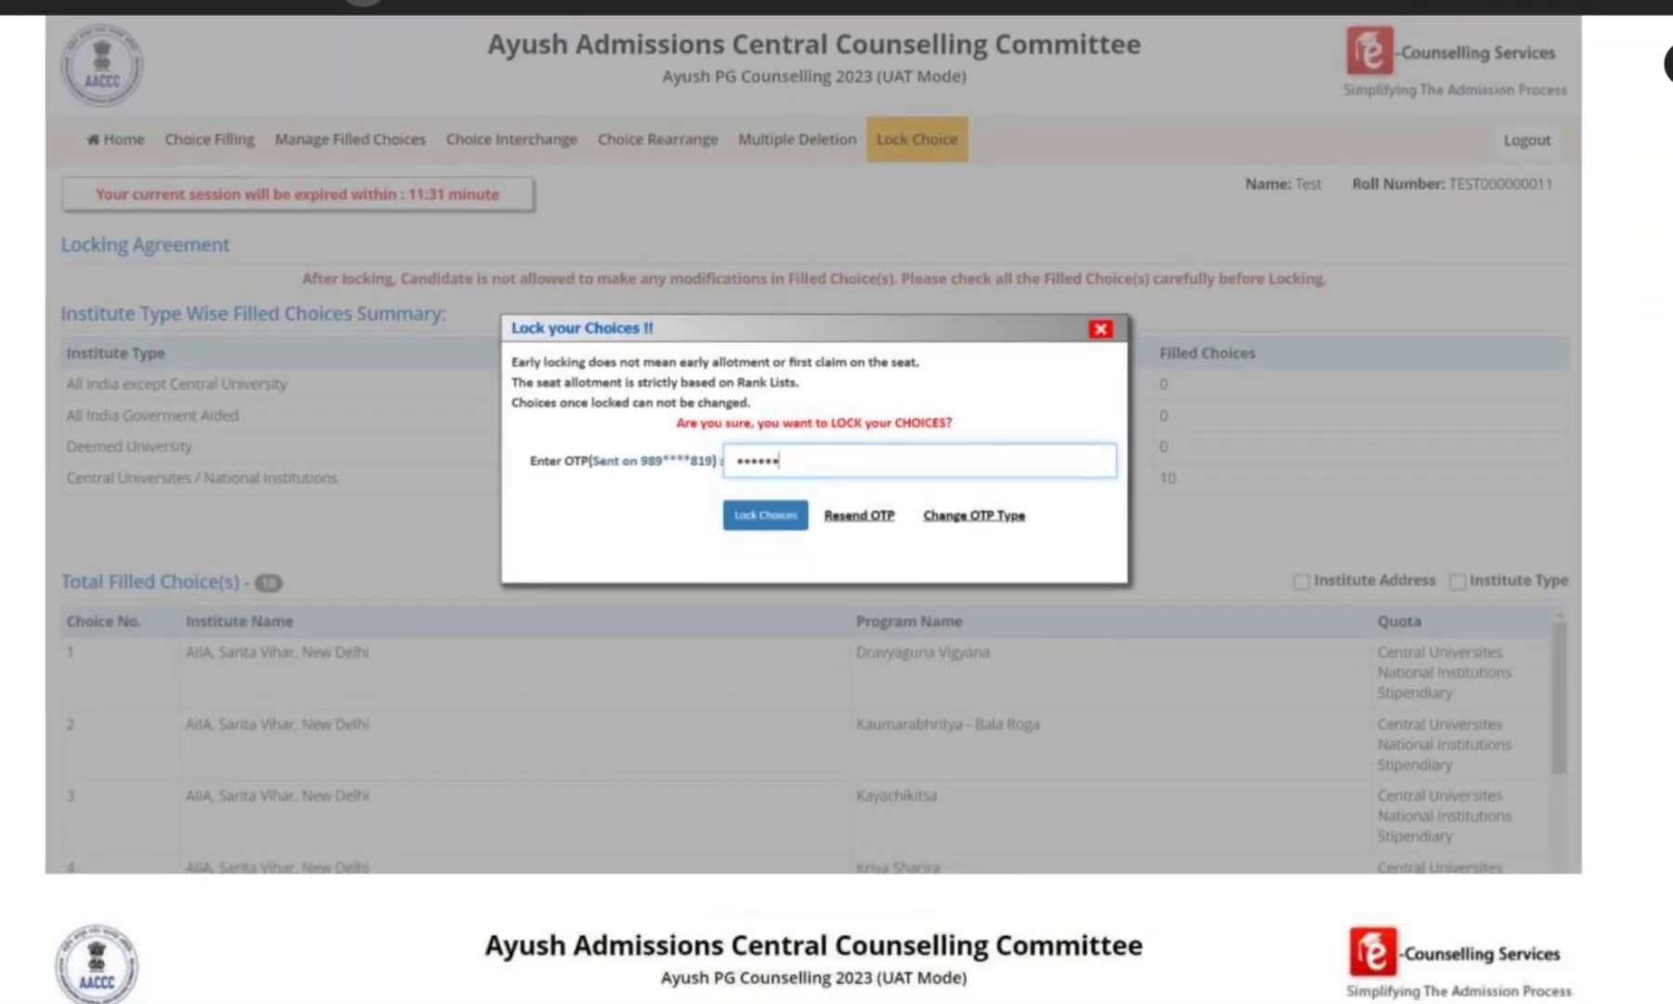
scroll(772, 502, down, 10)
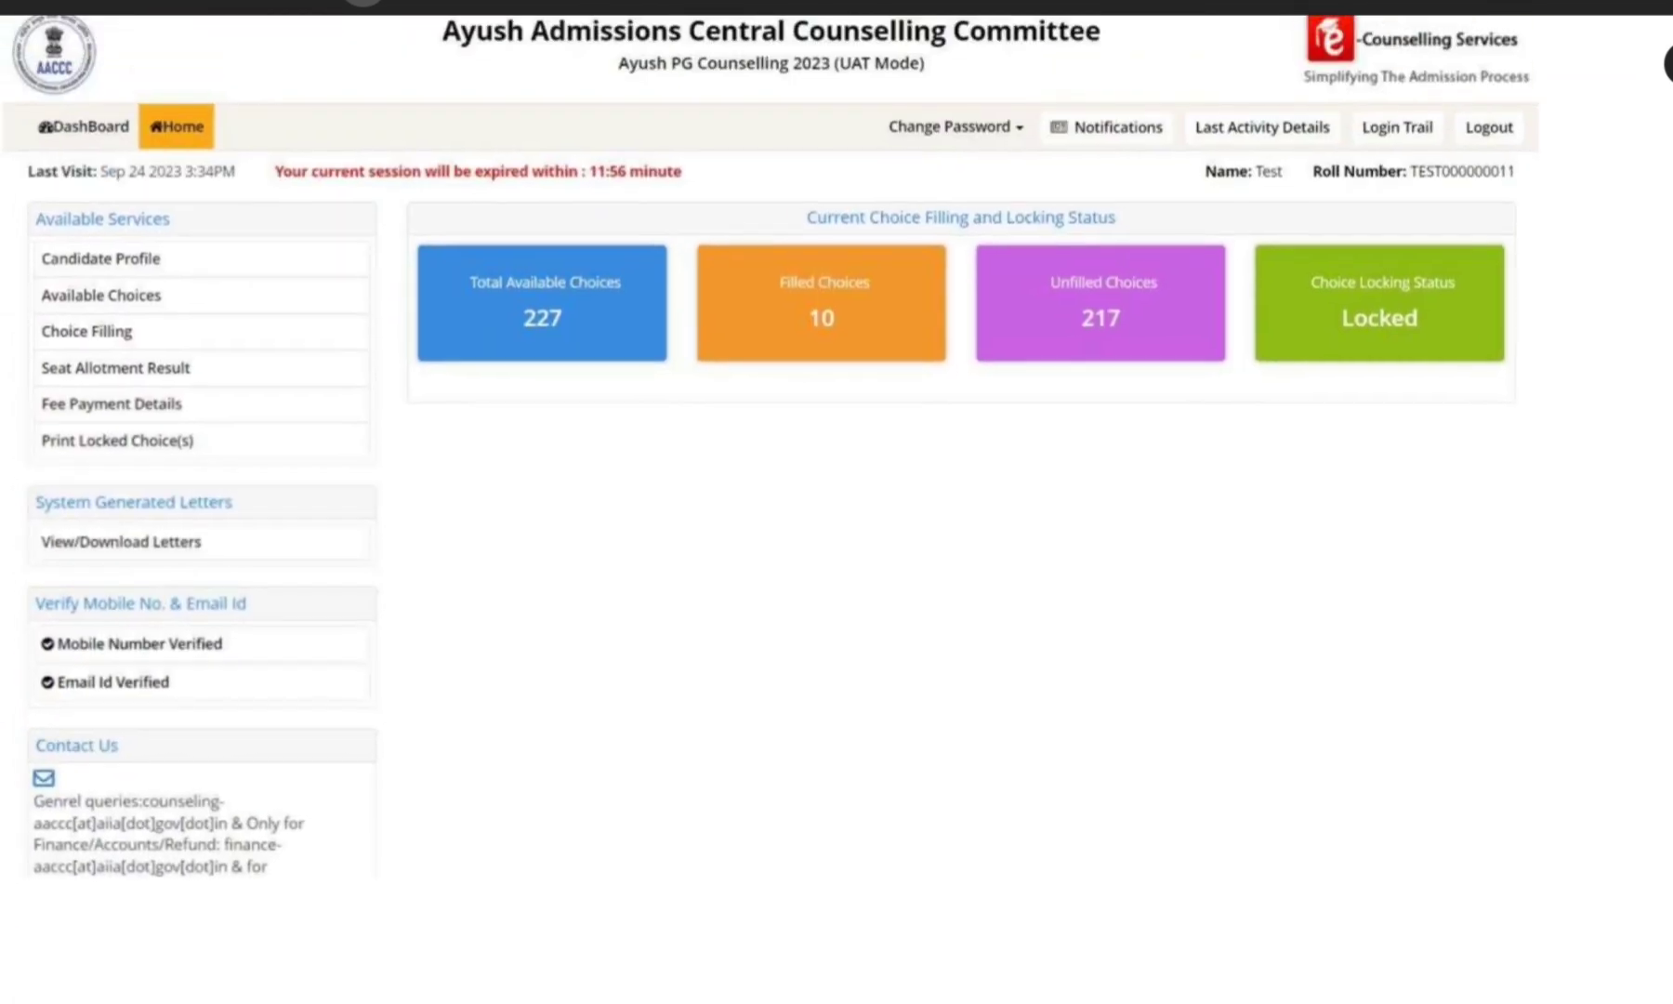
scroll(771, 501, up, 1)
mouse_move(870, 231)
mouse_down()
mouse_move(706, 297)
mouse_move(797, 181)
mouse_up()
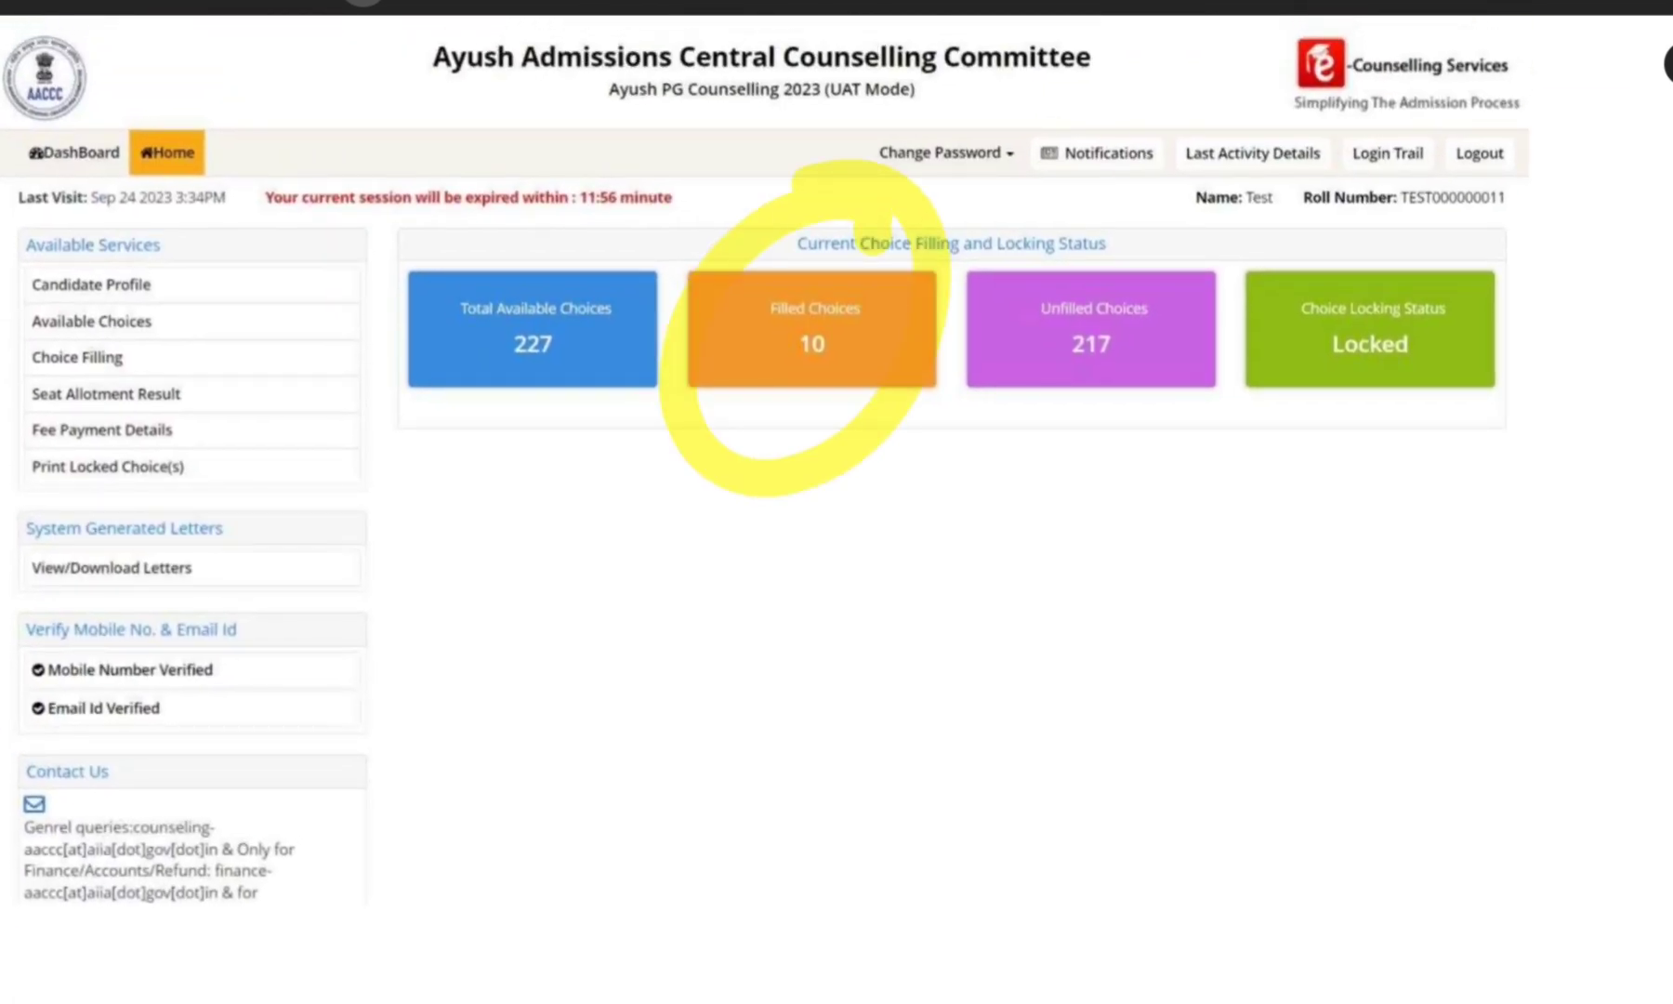
mouse_move(1510, 260)
mouse_down()
mouse_move(1185, 320)
mouse_move(1482, 100)
mouse_up()
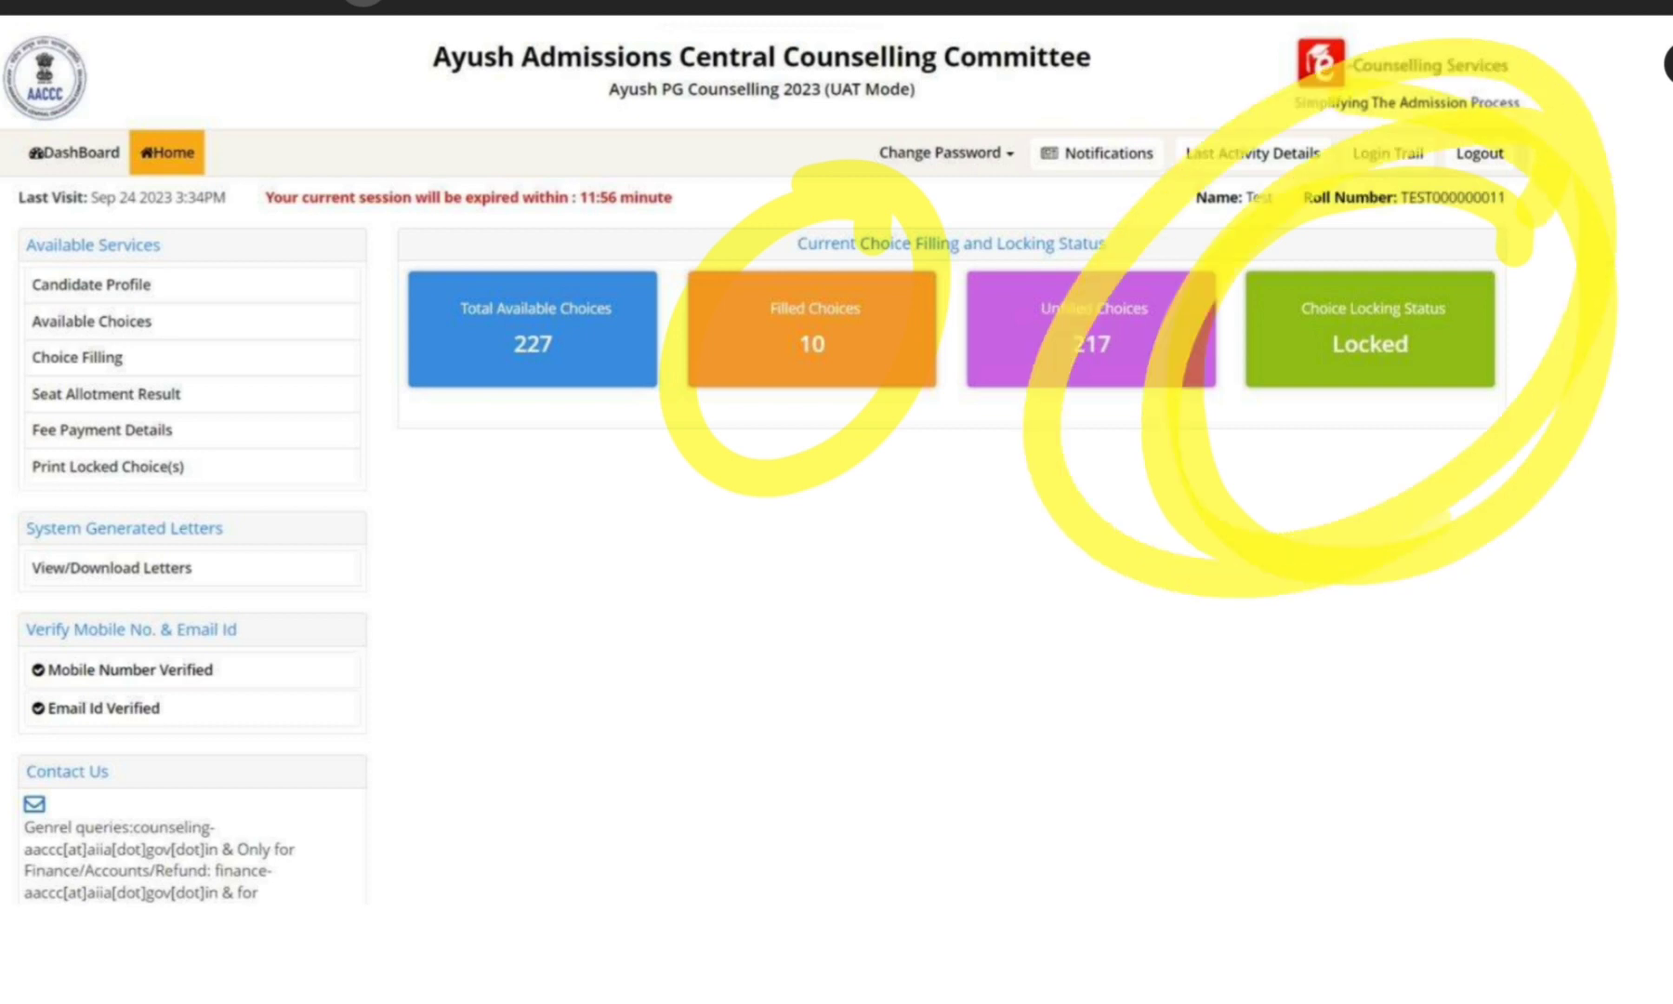
On the Print Locked Choice(s) page, circle the Choice Locking Details heading and locking entries, and mark the filled choices list's scrollbar
scroll(1533, 211, up, 8)
scroll(661, 306, down, 10)
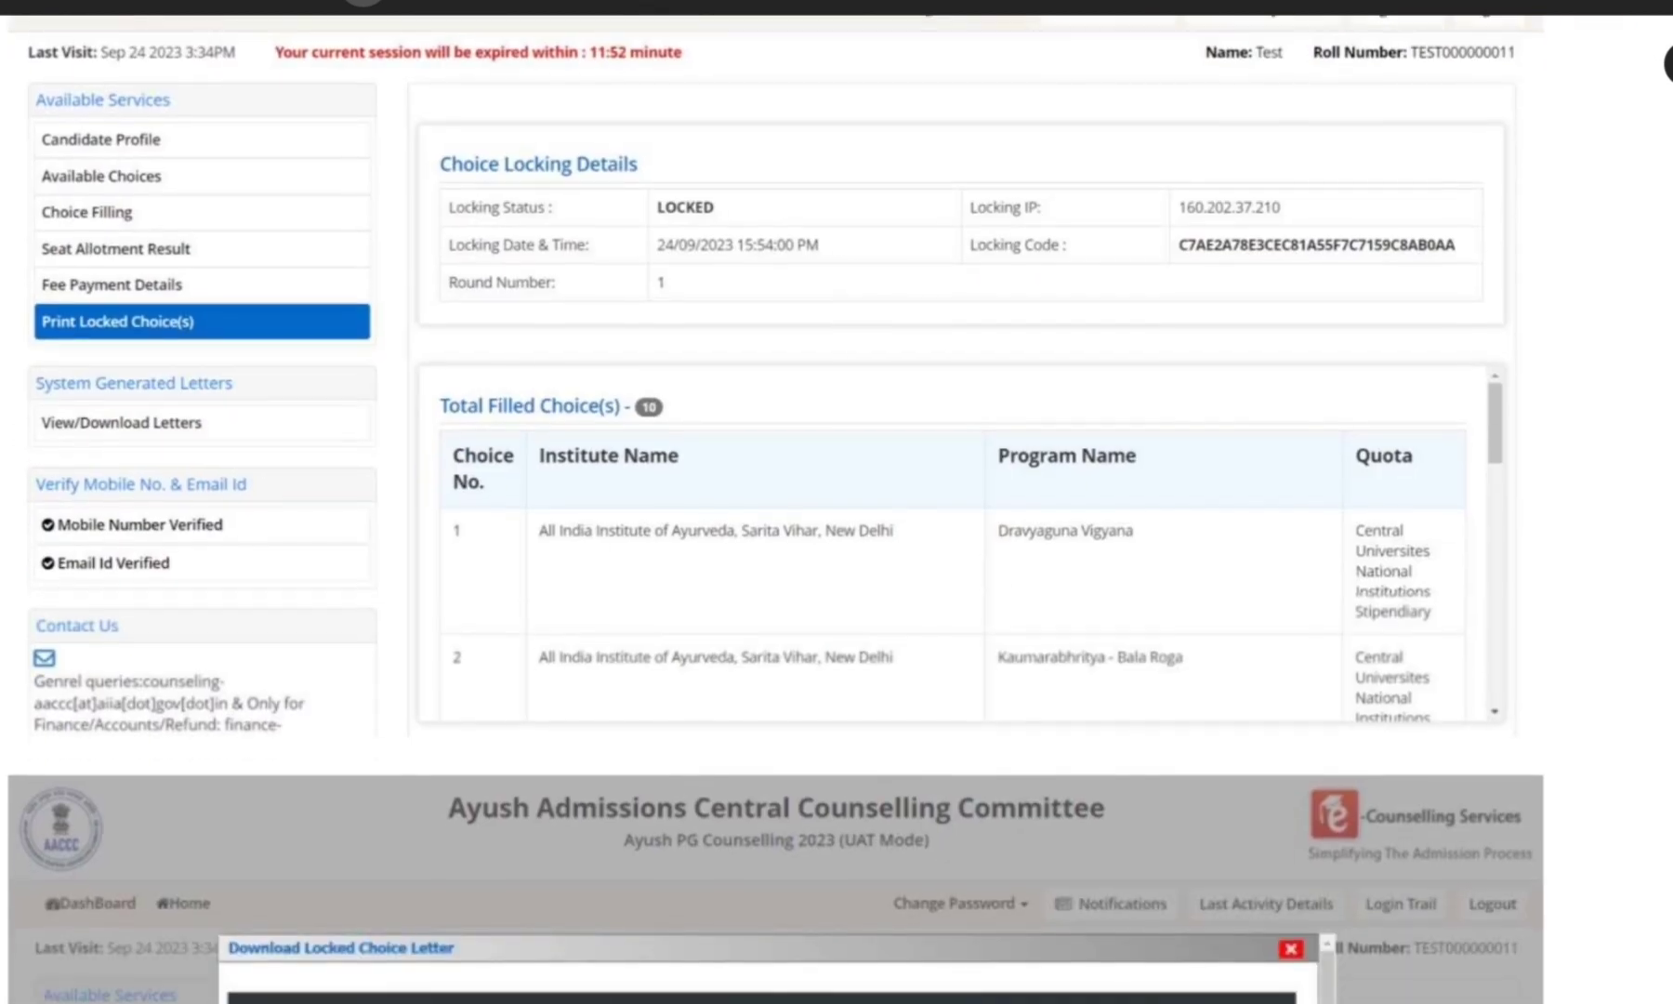
scroll(662, 307, up, 2)
mouse_move(661, 306)
mouse_down()
mouse_move(641, 247)
mouse_move(669, 372)
mouse_move(576, 247)
mouse_up()
mouse_move(799, 353)
mouse_down()
mouse_move(585, 390)
mouse_move(697, 306)
mouse_up()
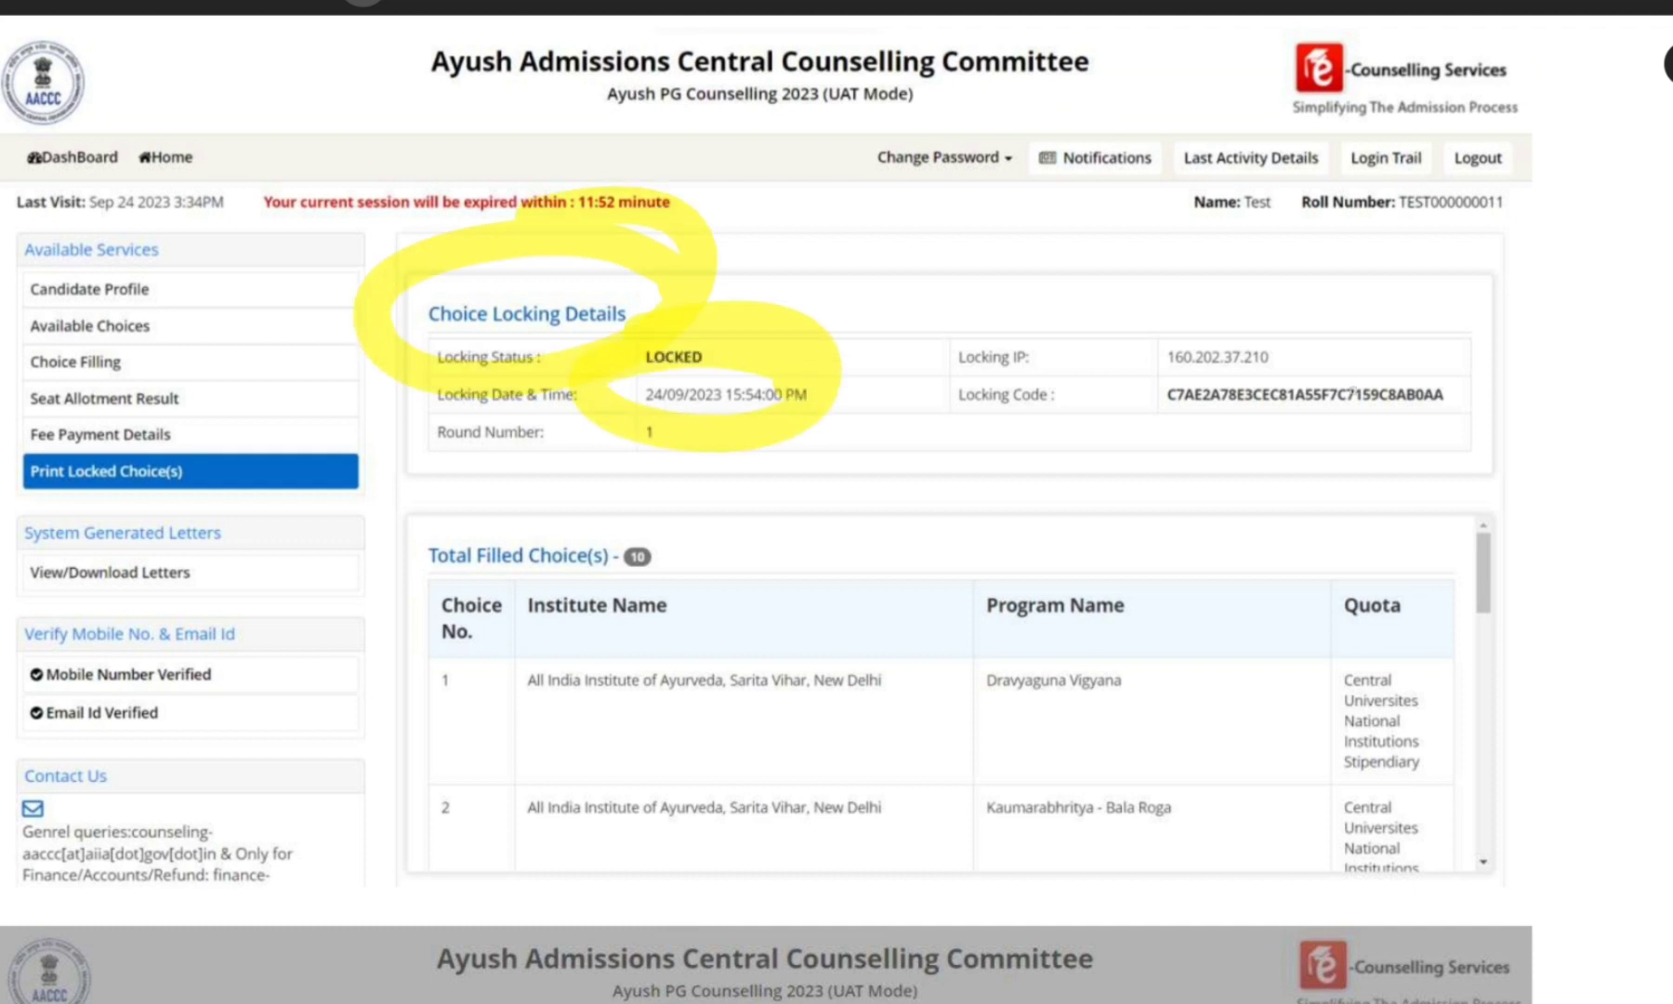
mouse_move(1450, 334)
mouse_down()
mouse_move(1296, 472)
mouse_move(1129, 249)
mouse_up()
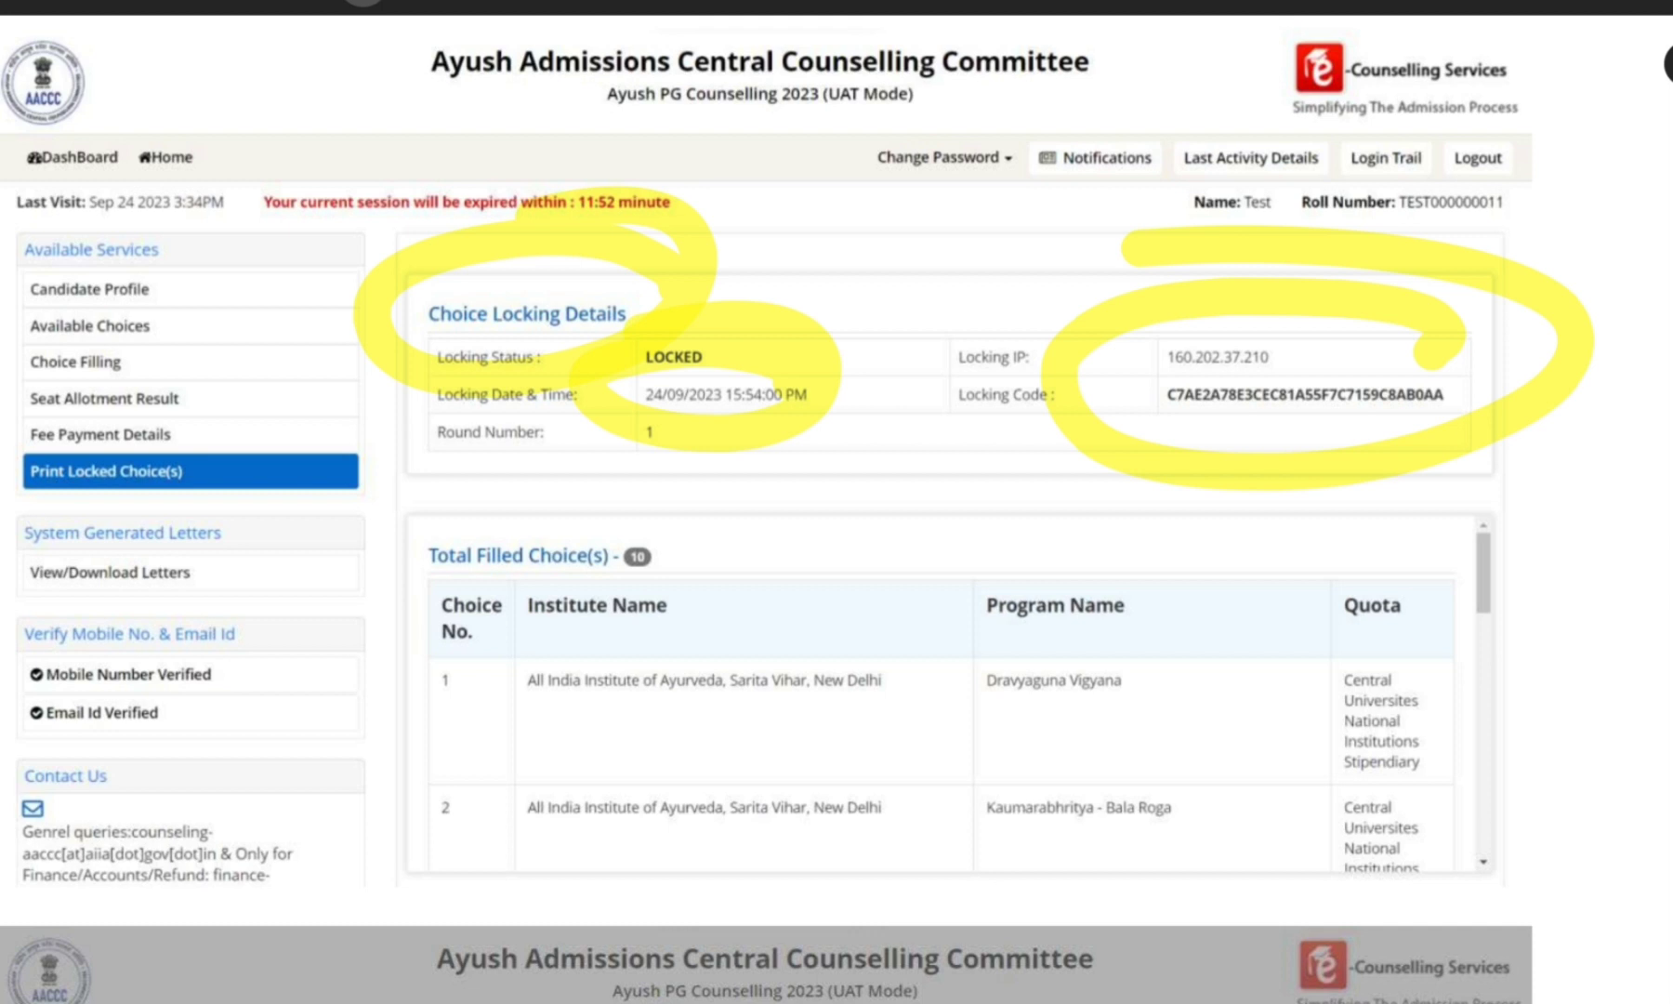
scroll(836, 502, down, 3)
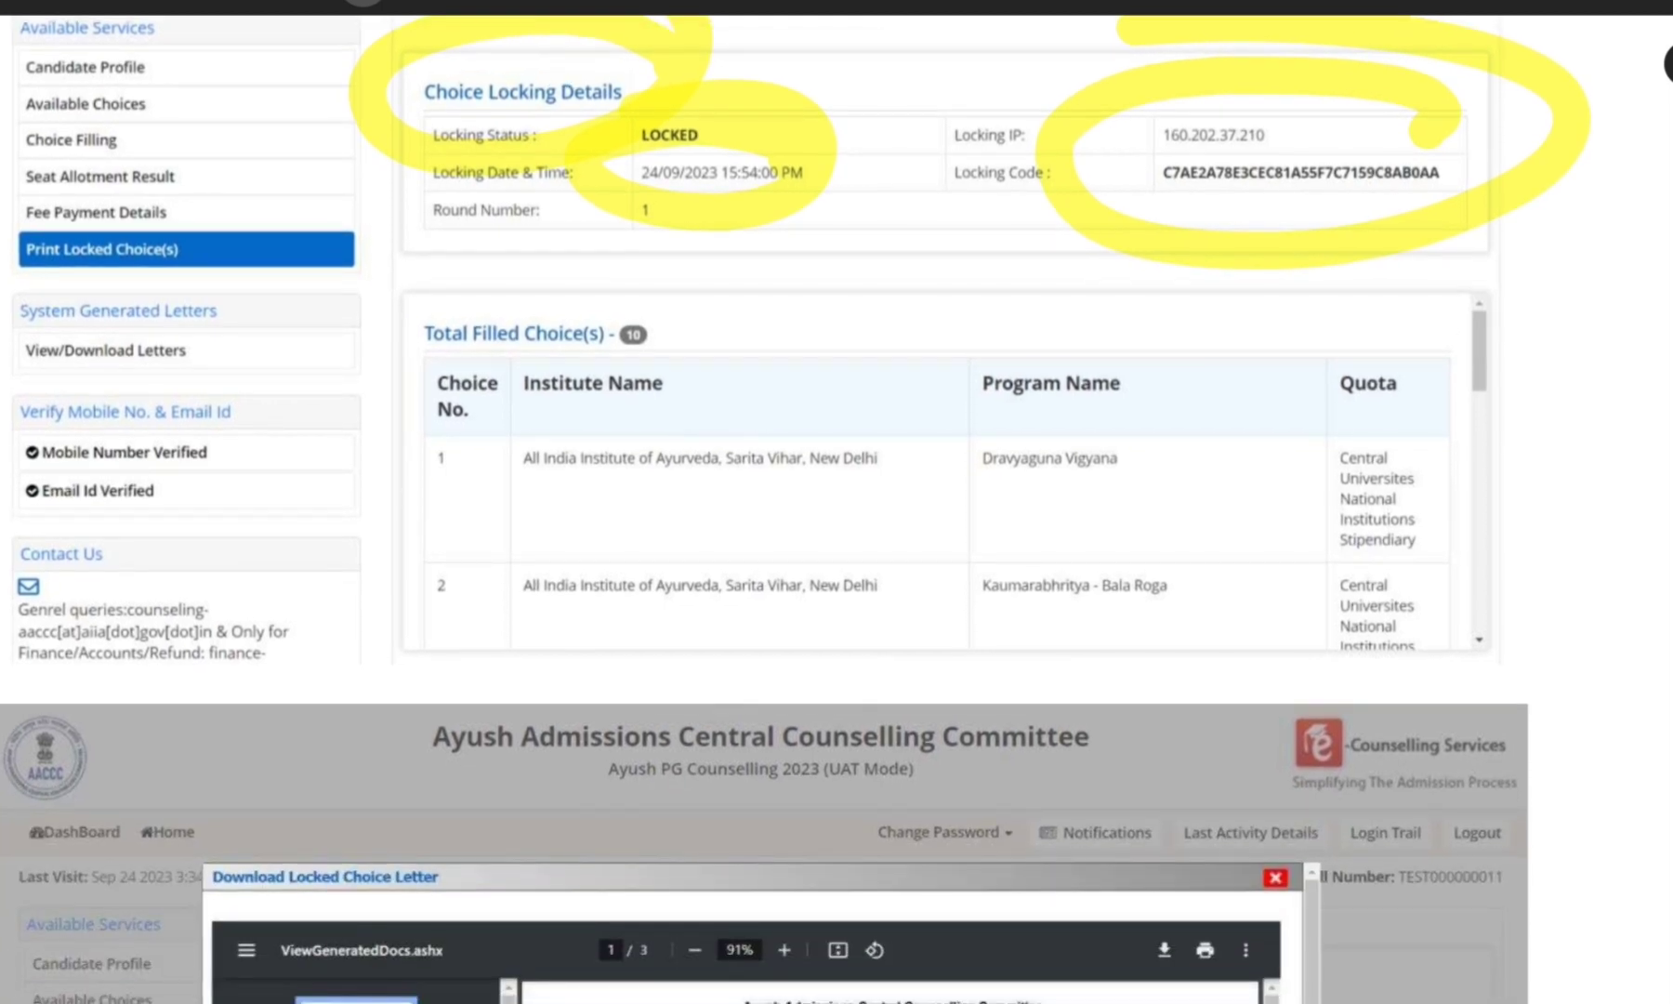
drag(1494, 358, 1476, 485)
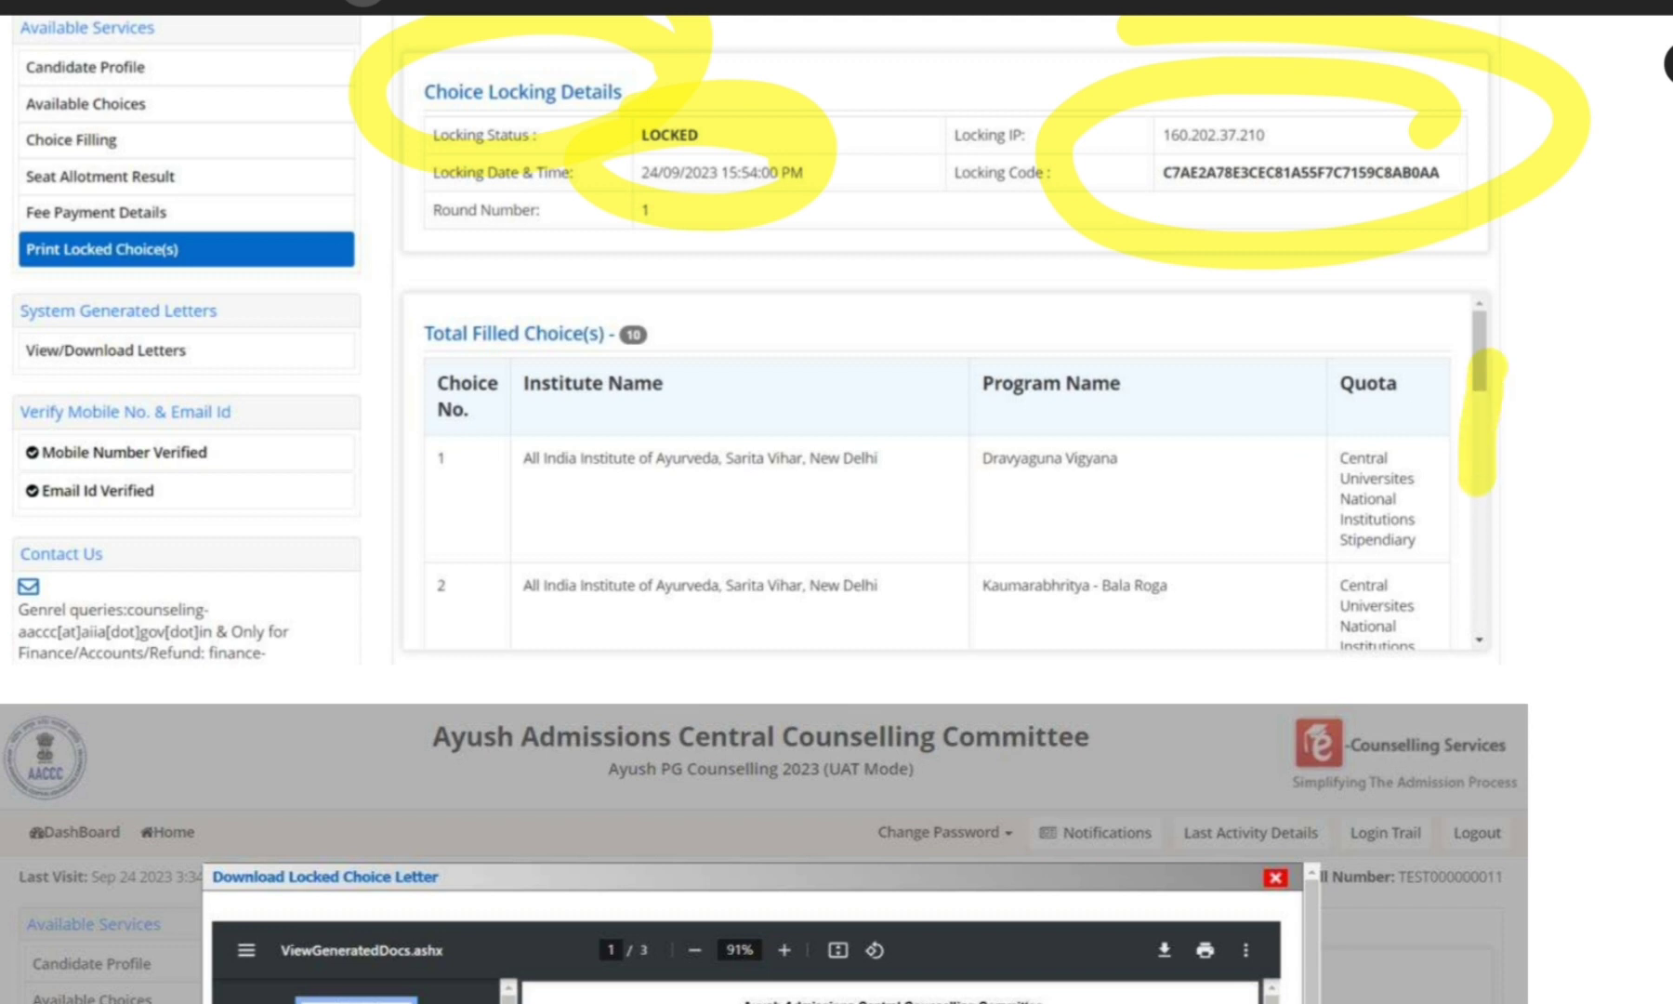
Mark the area around the download controls in the Download Locked Choice Letter preview, and go to the Candidate Profile document preview
scroll(836, 501, down, 6)
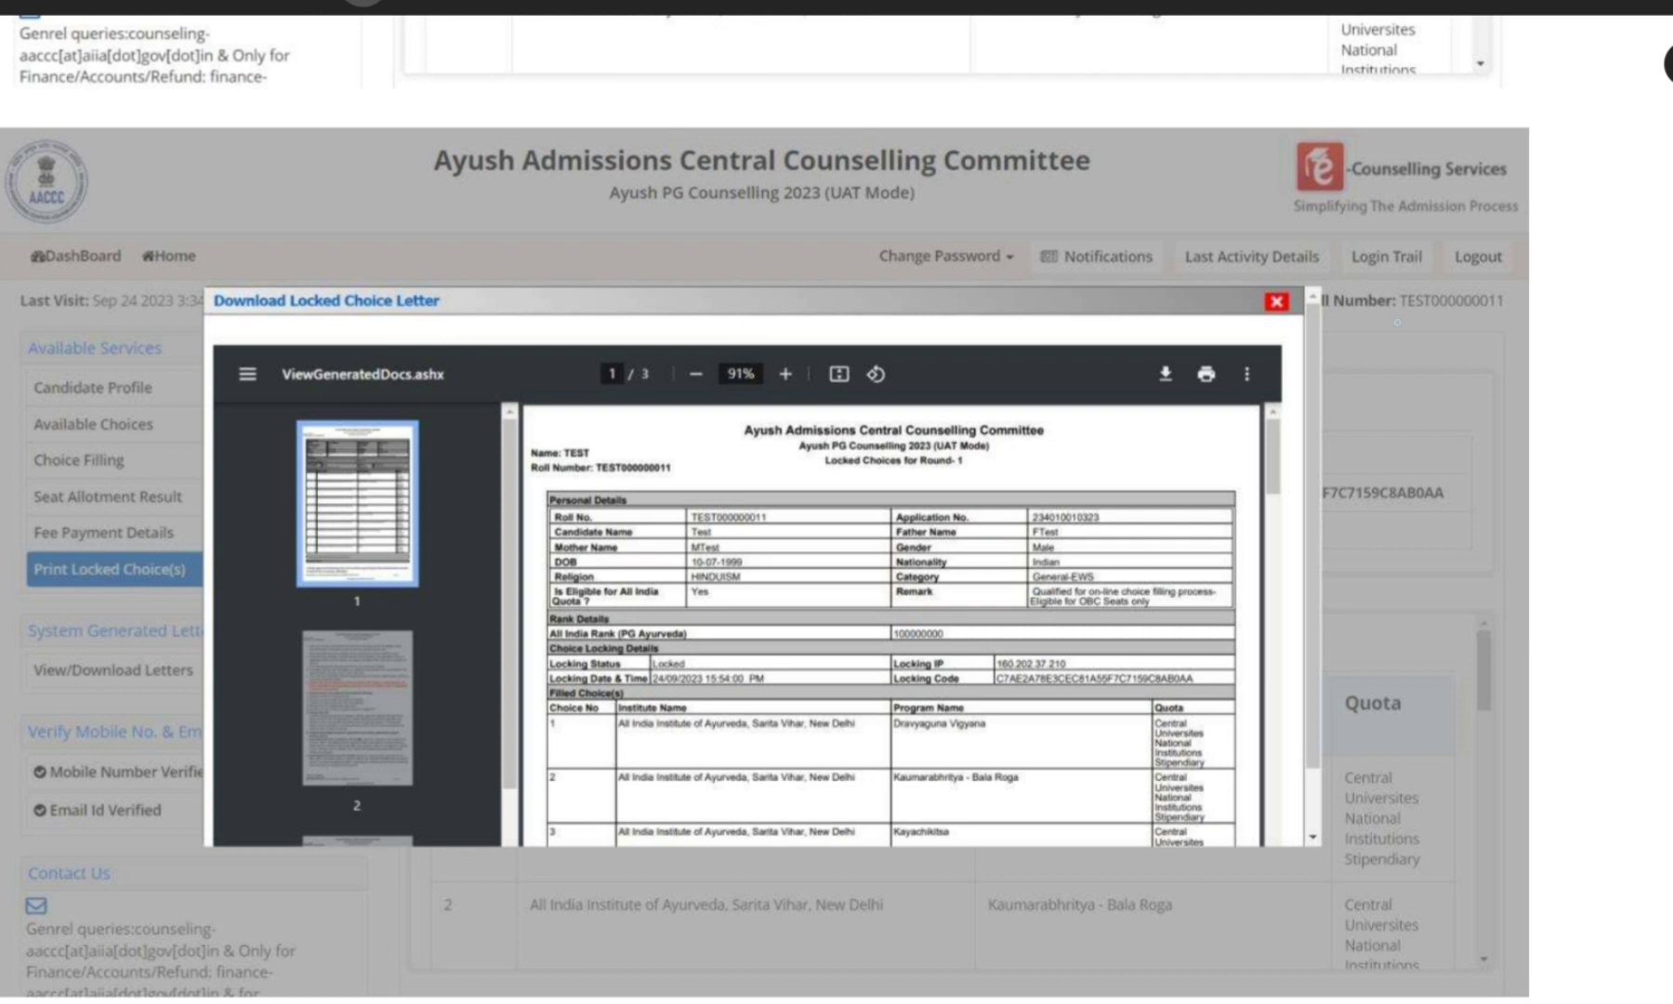
mouse_move(1466, 308)
mouse_down()
mouse_move(747, 146)
mouse_move(448, 883)
mouse_move(1245, 307)
mouse_move(1206, 332)
mouse_move(1245, 381)
mouse_move(1236, 437)
mouse_move(1176, 353)
mouse_up()
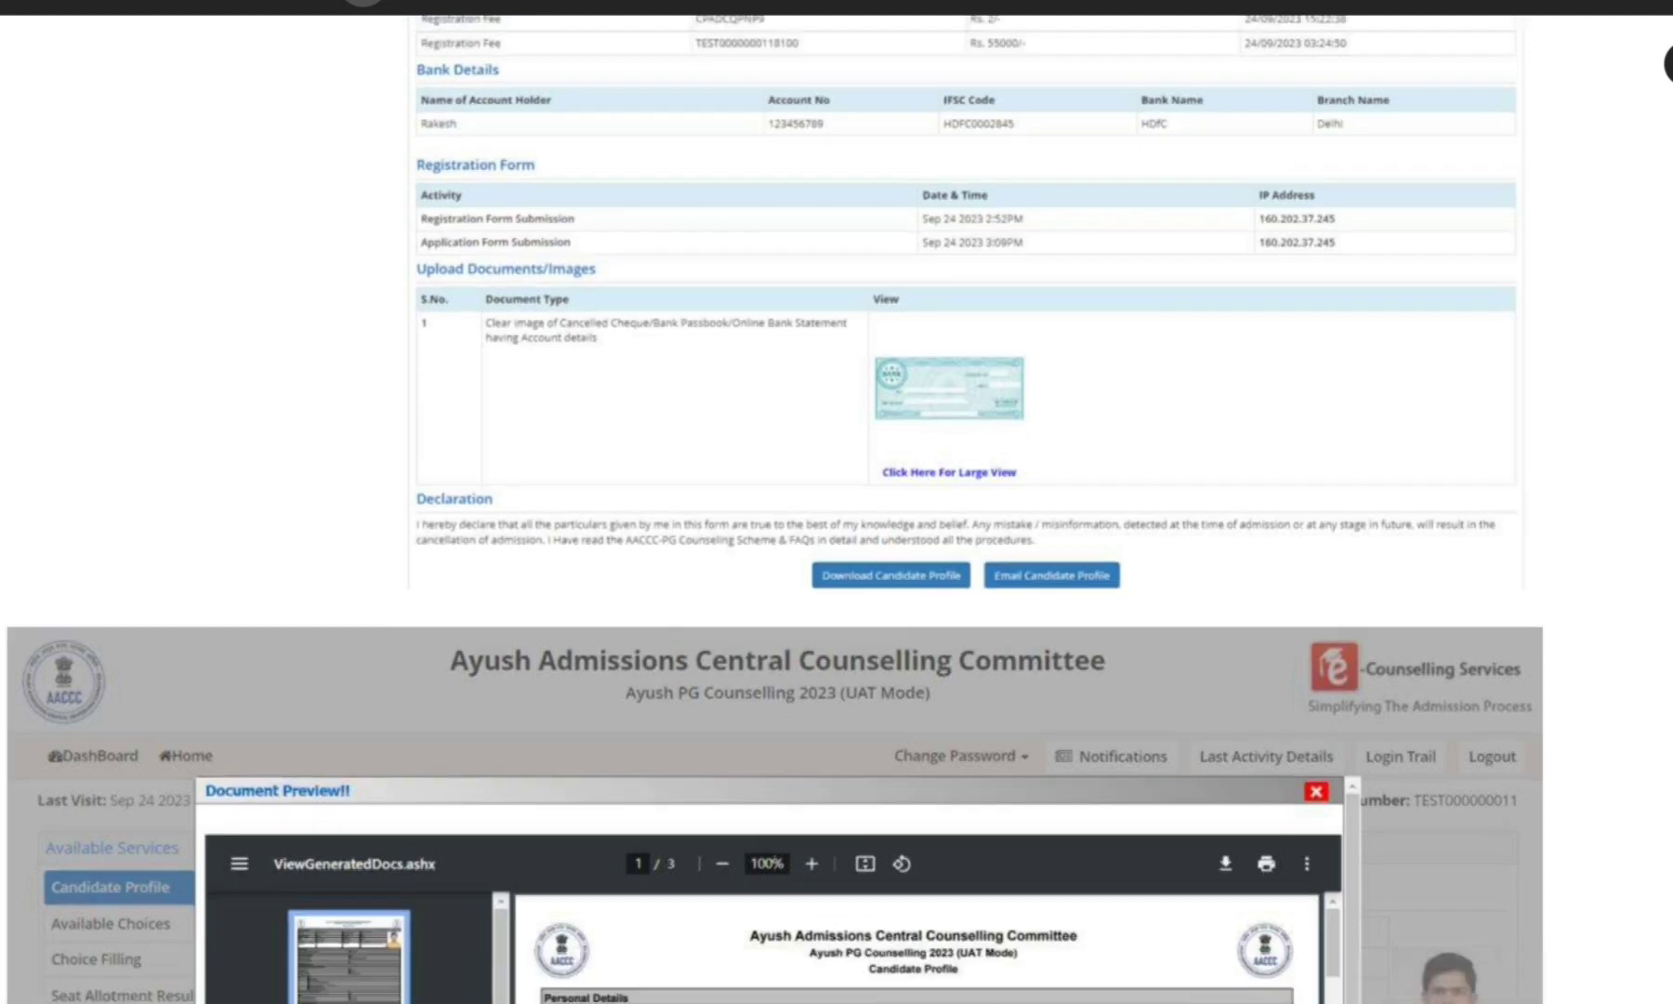
scroll(836, 501, down, 10)
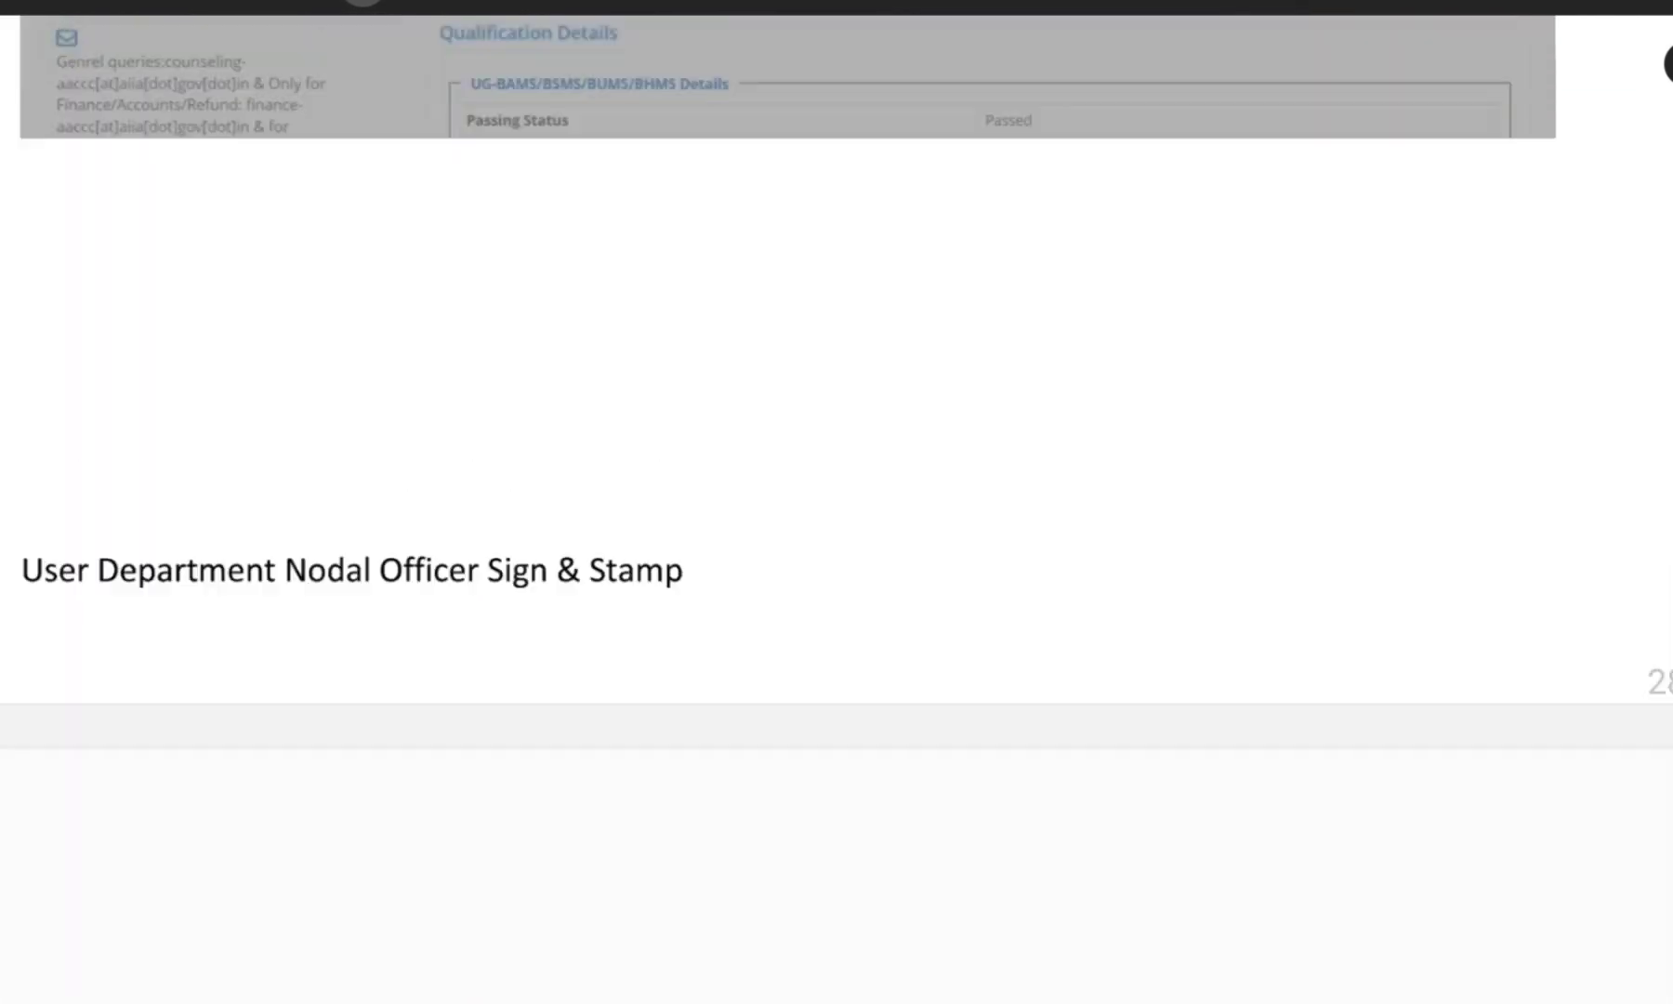
scroll(837, 501, down, 5)
scroll(837, 502, up, 10)
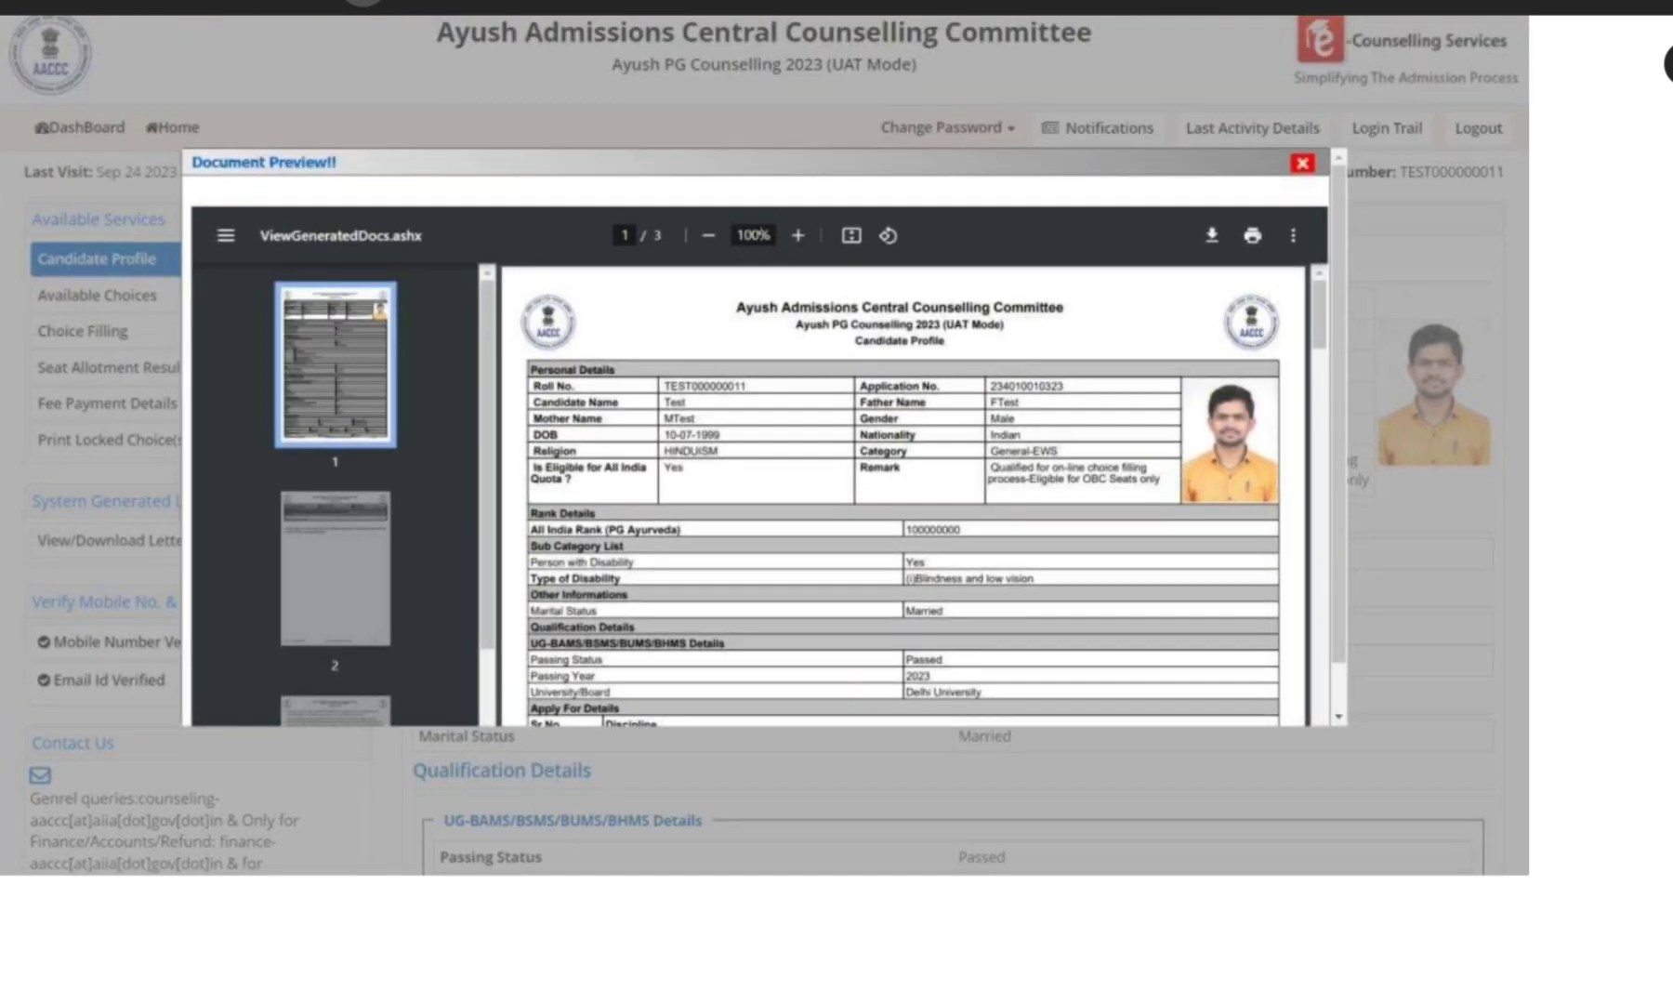